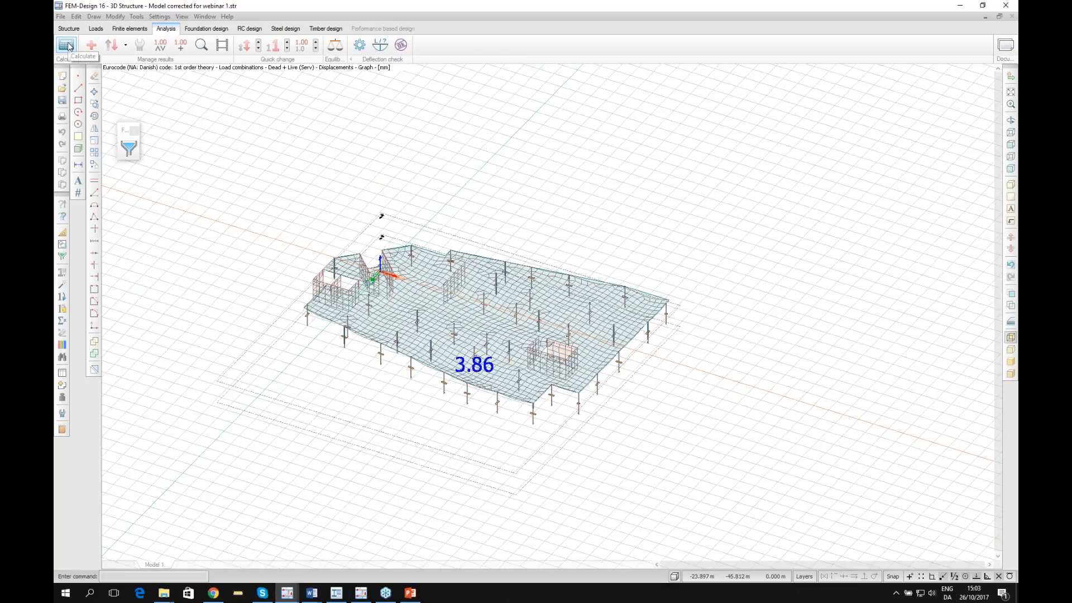
Review the load combinations entry in the analysis calculation settings and leave without starting a calculation.
left_click(67, 46)
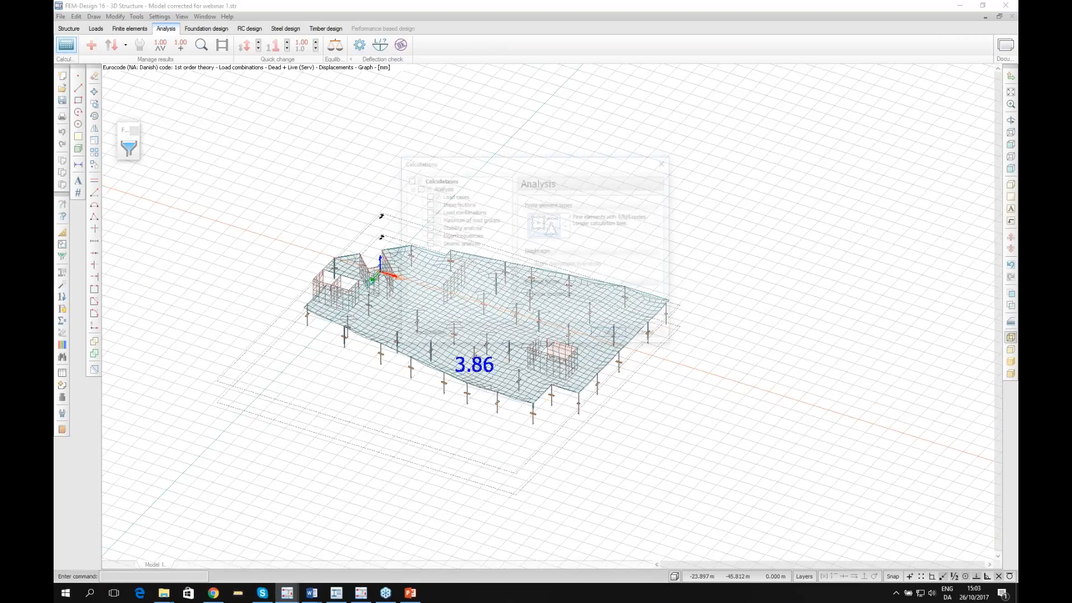
left_click(463, 212)
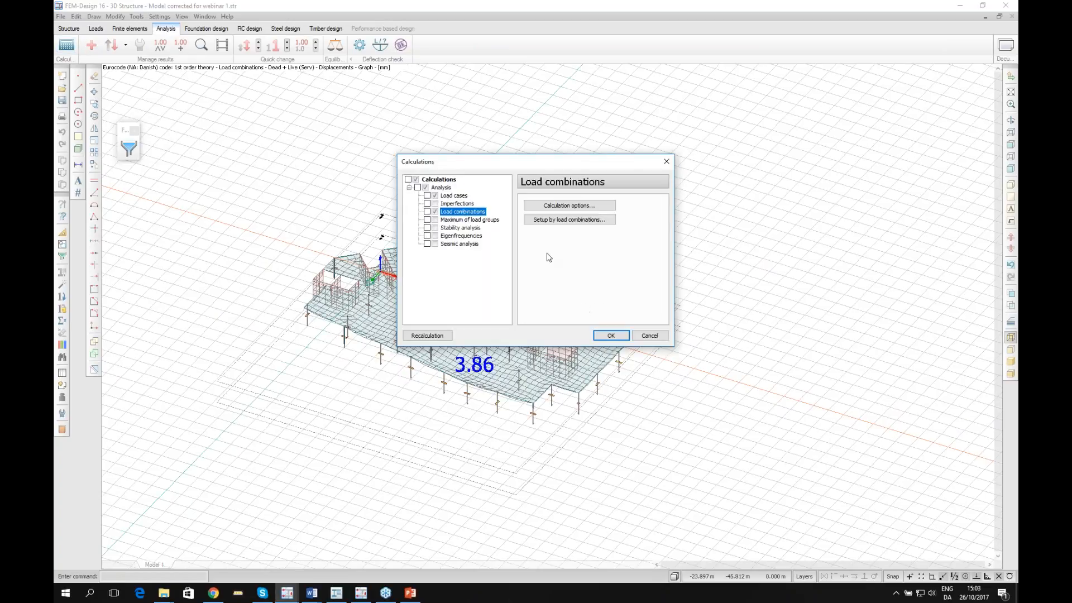
left_click(654, 337)
Examine the slab's deformed shape in the displacement graph for the Dead + Live (Serv) combination.
scroll(478, 288, "up", 2)
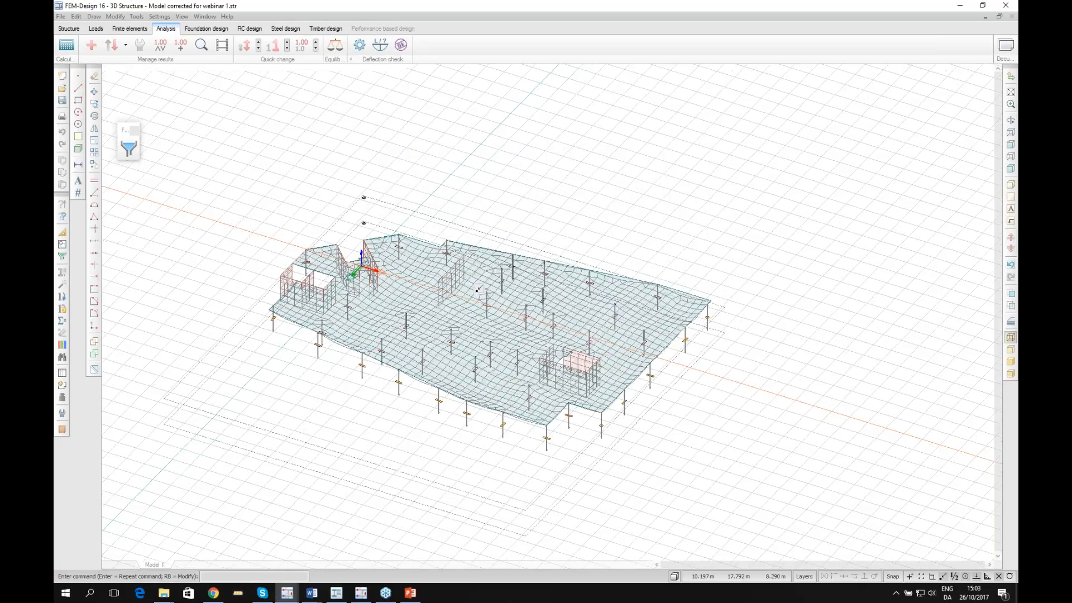
scroll(478, 289, "up", 2)
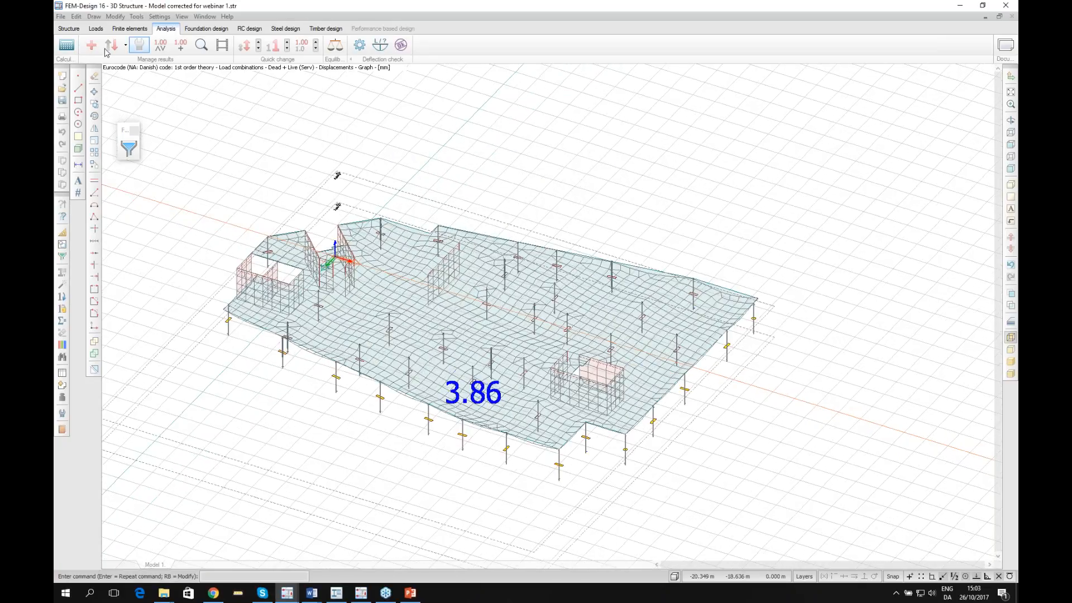
scroll(480, 354, "up", 2)
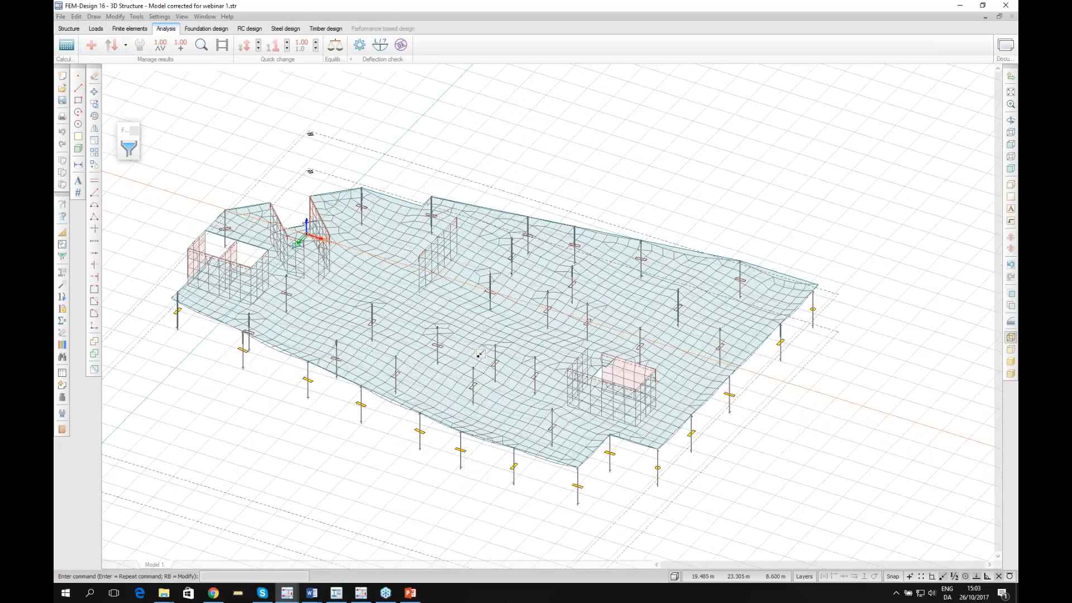
scroll(480, 353, "down", 2)
mouse_move(464, 332)
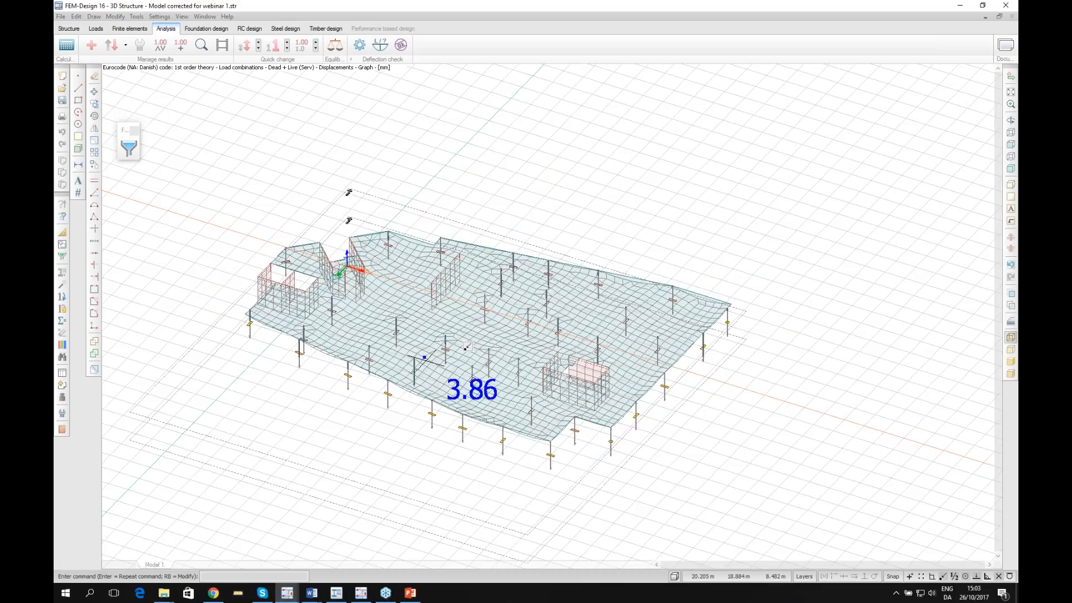
middle_click_drag(485, 398, 485, 397)
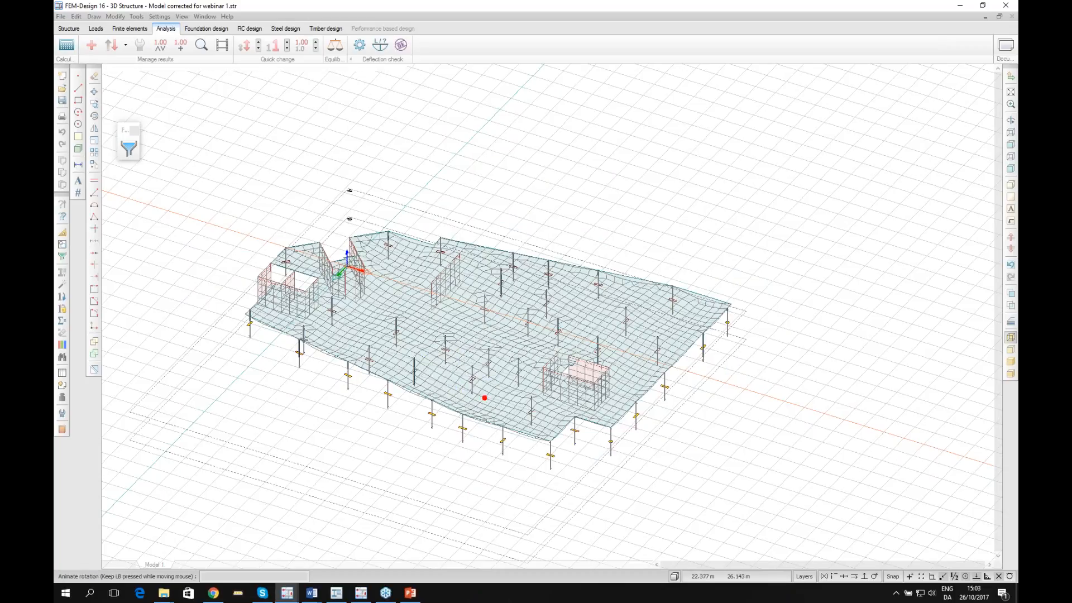
left_click_drag(484, 397, 483, 383)
middle_click_drag(483, 384, 480, 393)
scroll(479, 395, "up", 2)
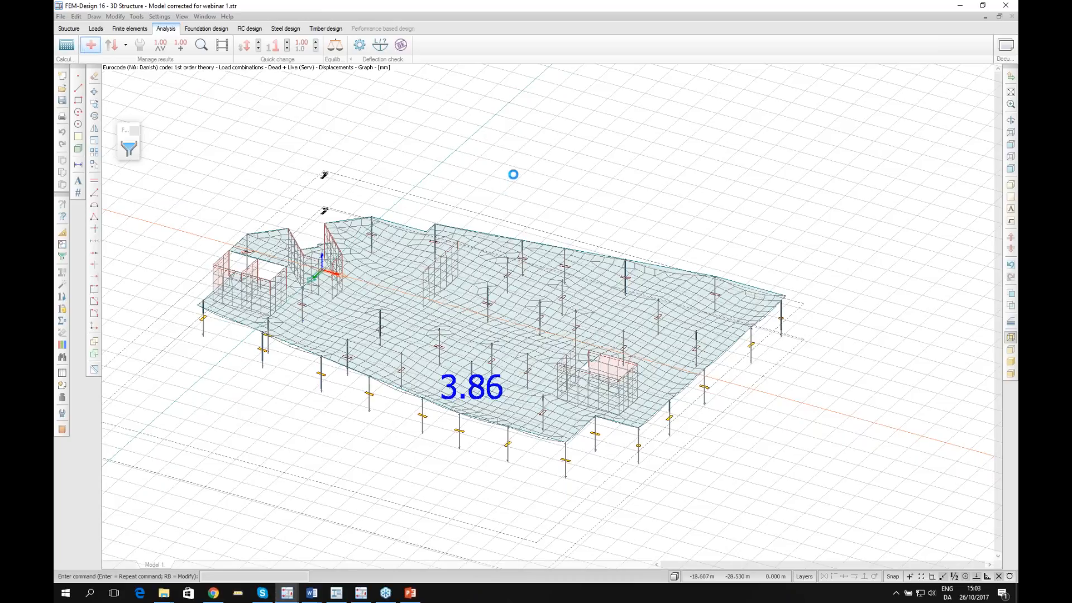
Review the result types available for load combinations, including Displacements, and close the result selection without displaying anything new.
double_click(446, 205)
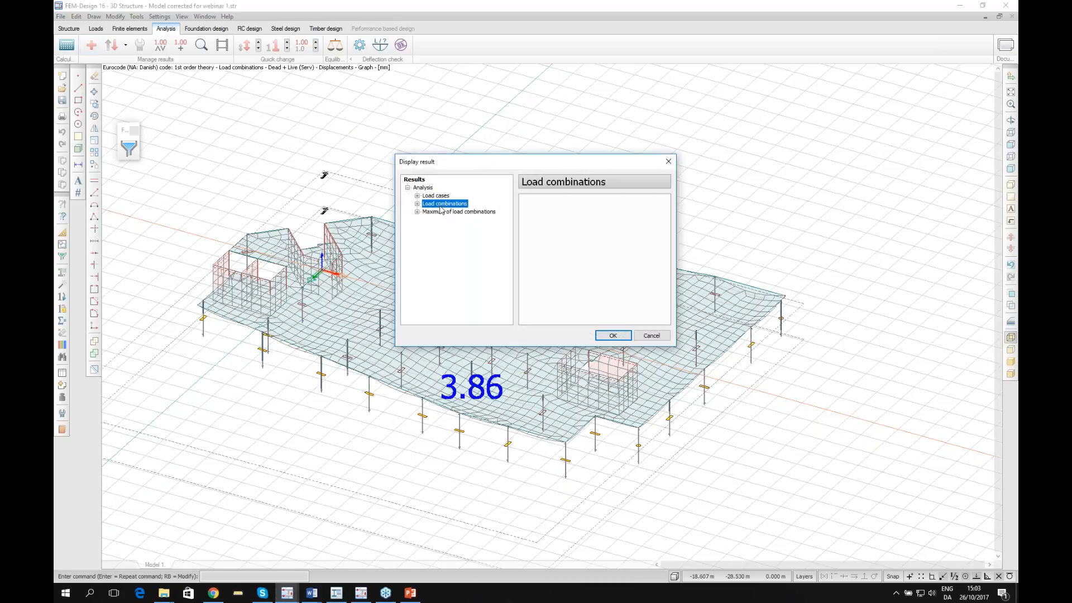
left_click(451, 212)
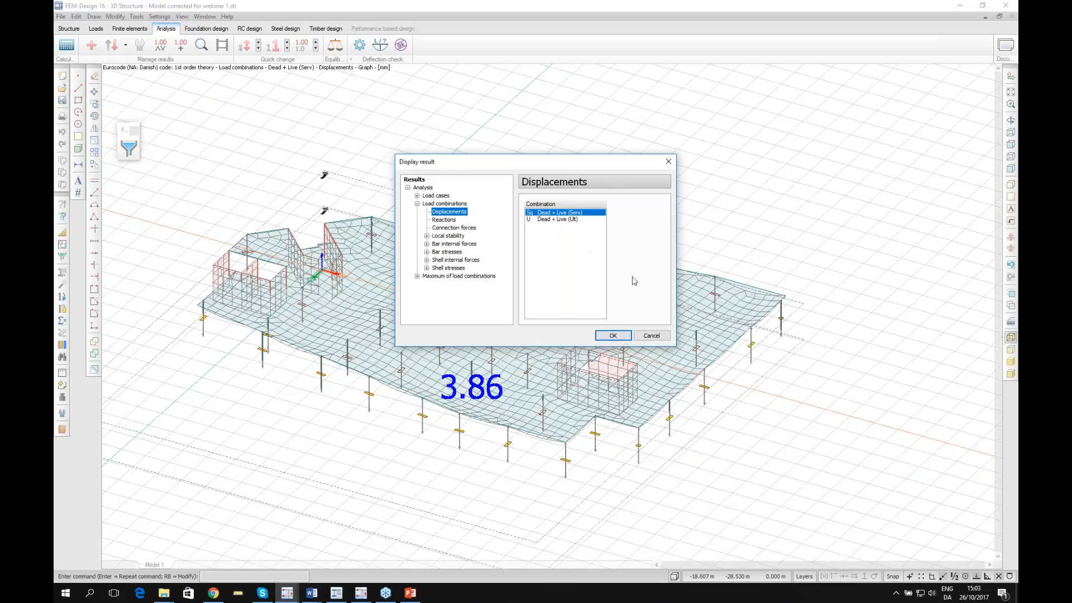
left_click(647, 335)
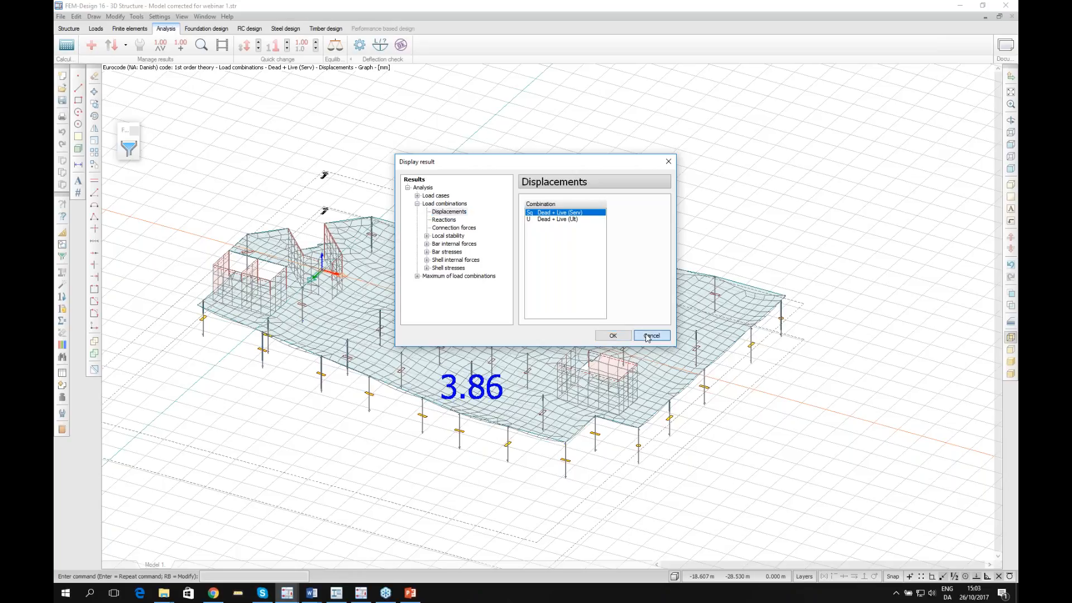
scroll(498, 379, "down", 1)
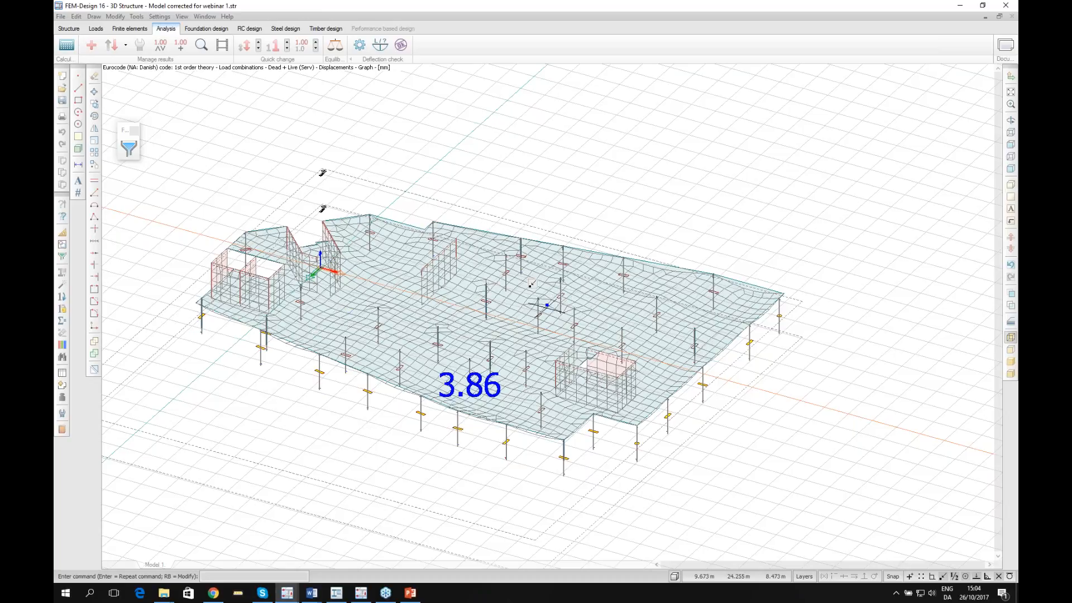
left_click(451, 290)
Switch to RC design and view the missing bottom reinforcement colour map over the whole slab.
left_click(251, 29)
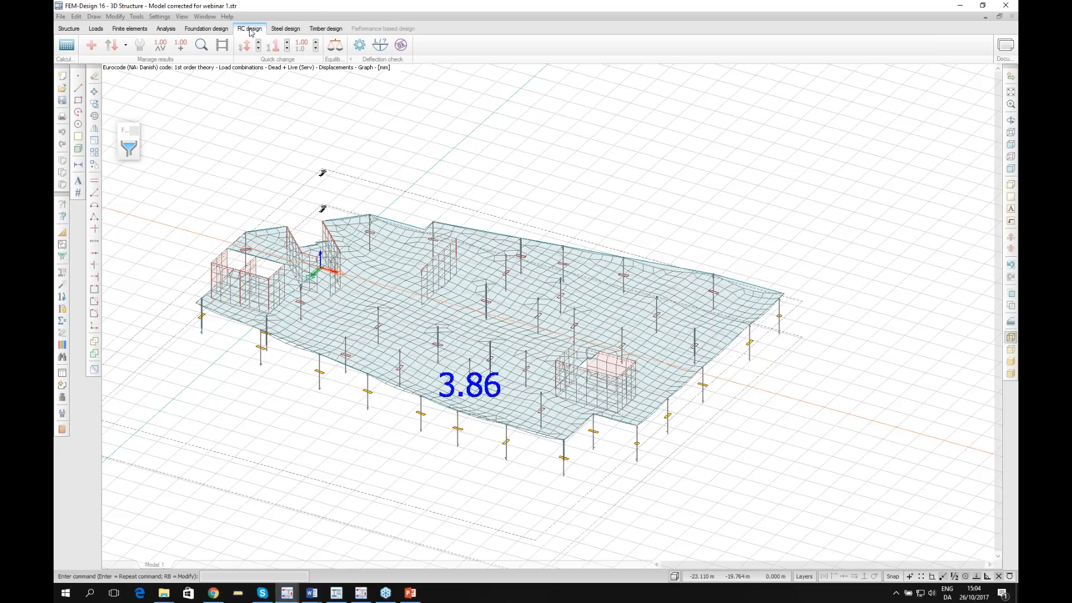
middle_click_drag(433, 298, 545, 306)
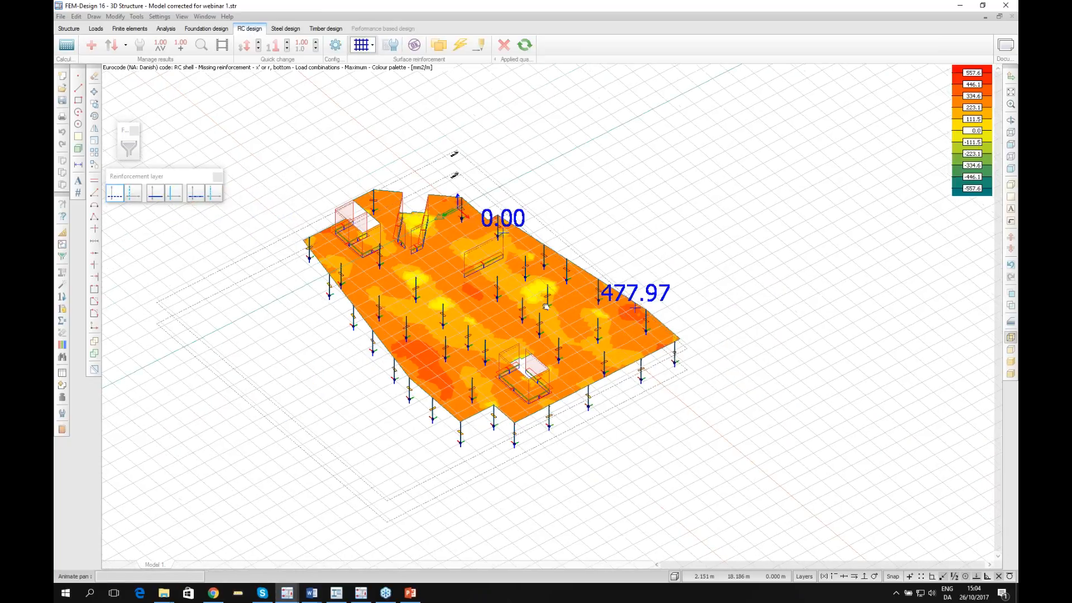
left_click_drag(546, 305, 515, 307)
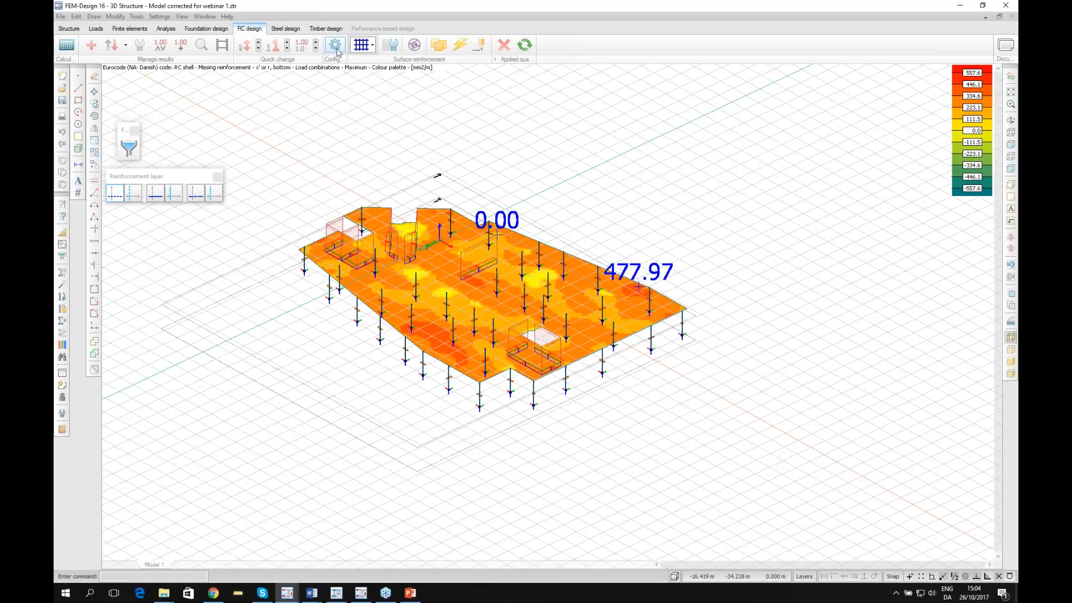
Choose surface reinforcement as the reinforcement type and open the floor slab's existing calculation parameters.
left_click(370, 47)
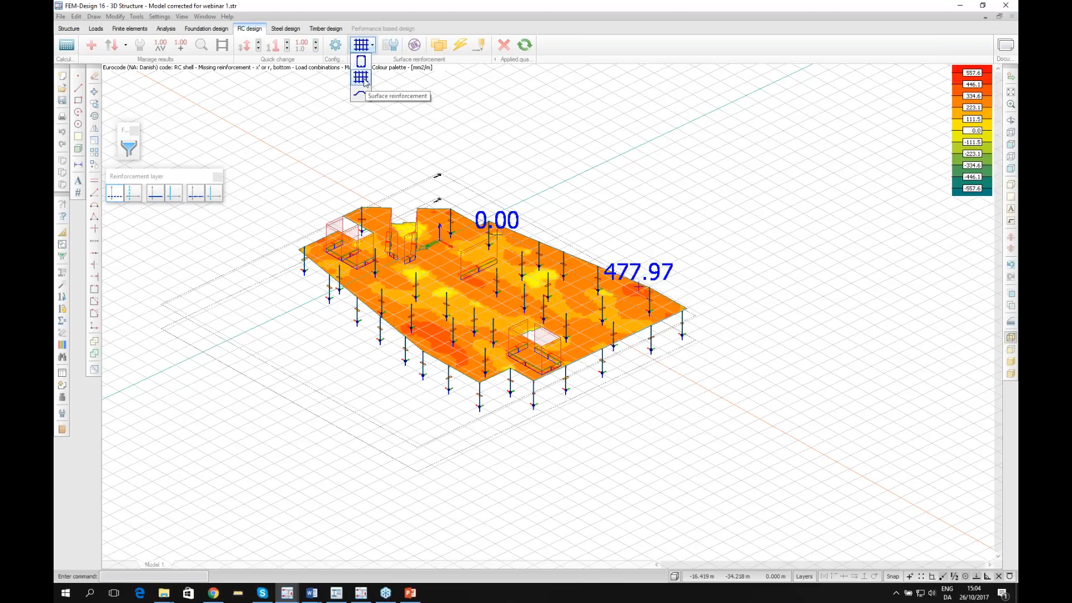
left_click(363, 79)
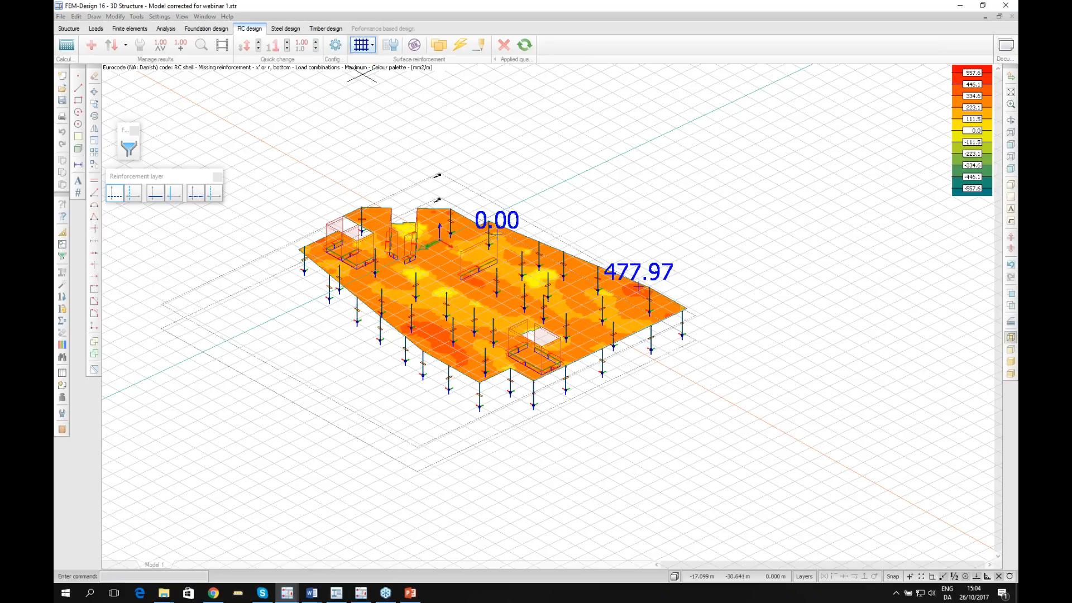
left_click(393, 48)
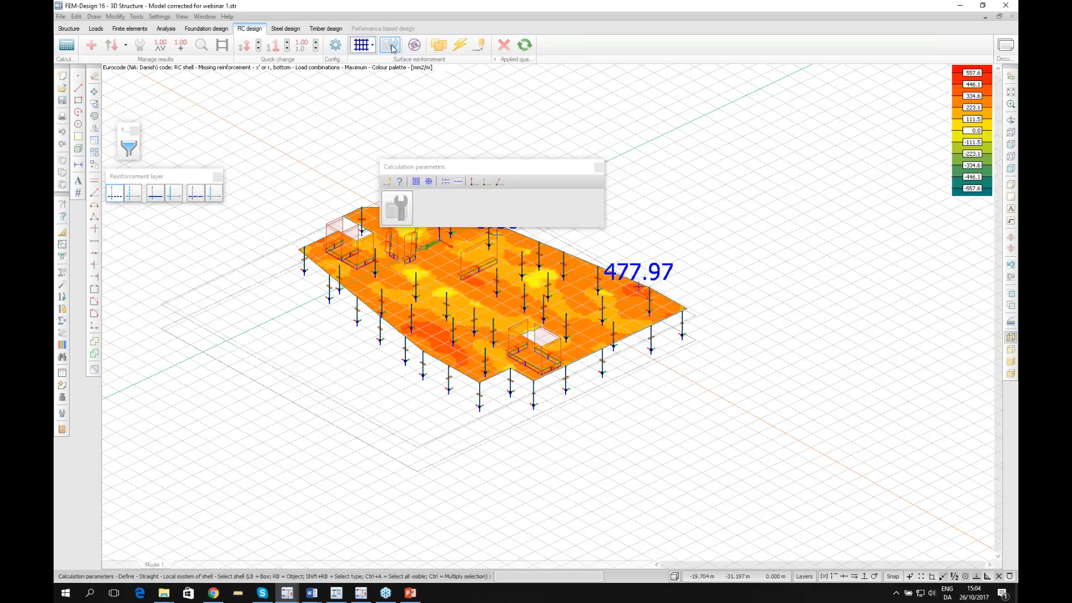
left_click_drag(471, 168, 644, 114)
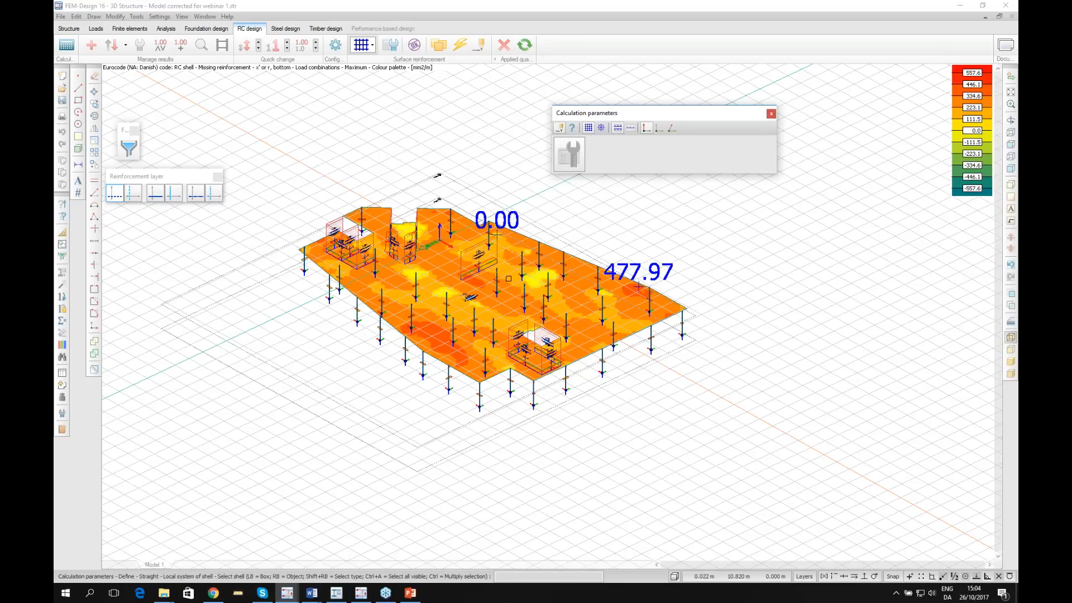
left_click(572, 128)
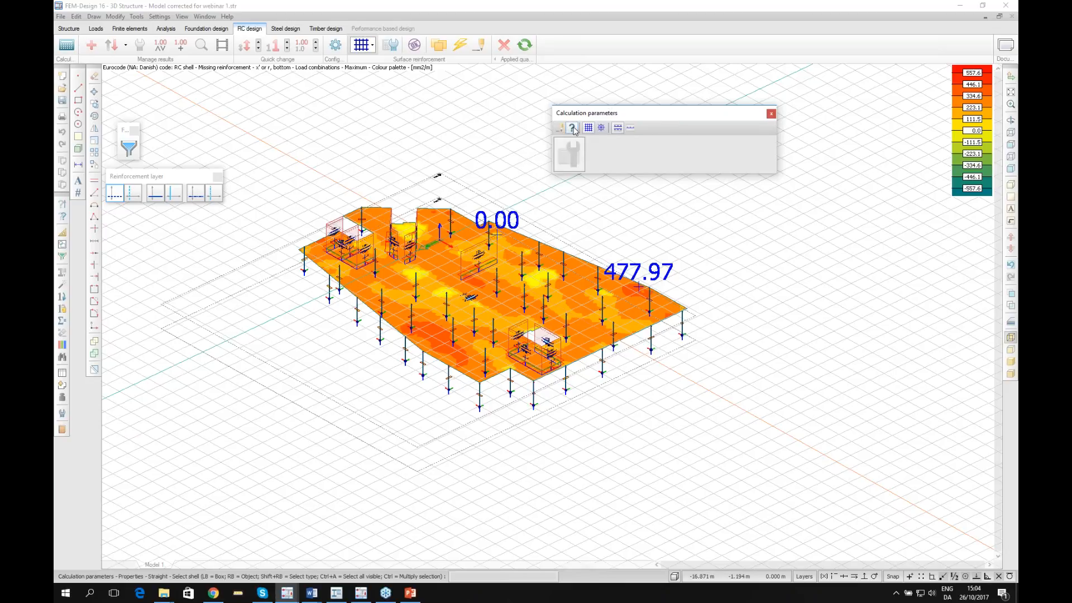
left_click(509, 283)
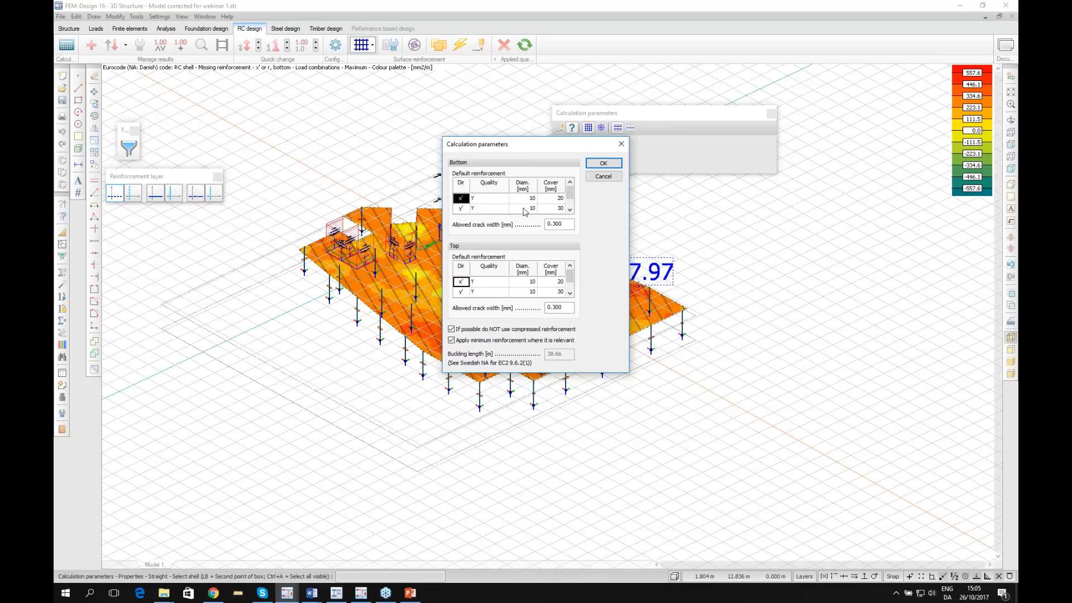
Examine the quality, diameter and cover of the slab's default bottom and top reinforcement in the x' and y' directions.
left_click(524, 199)
left_click(527, 208)
left_click_drag(549, 146, 531, 150)
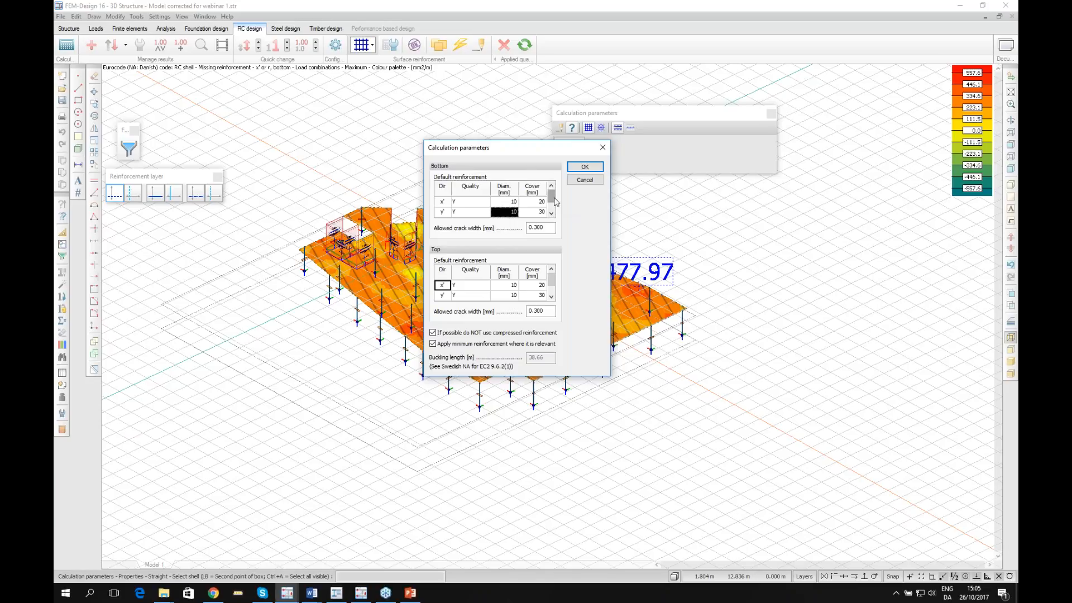
left_click(476, 202)
left_click(510, 203)
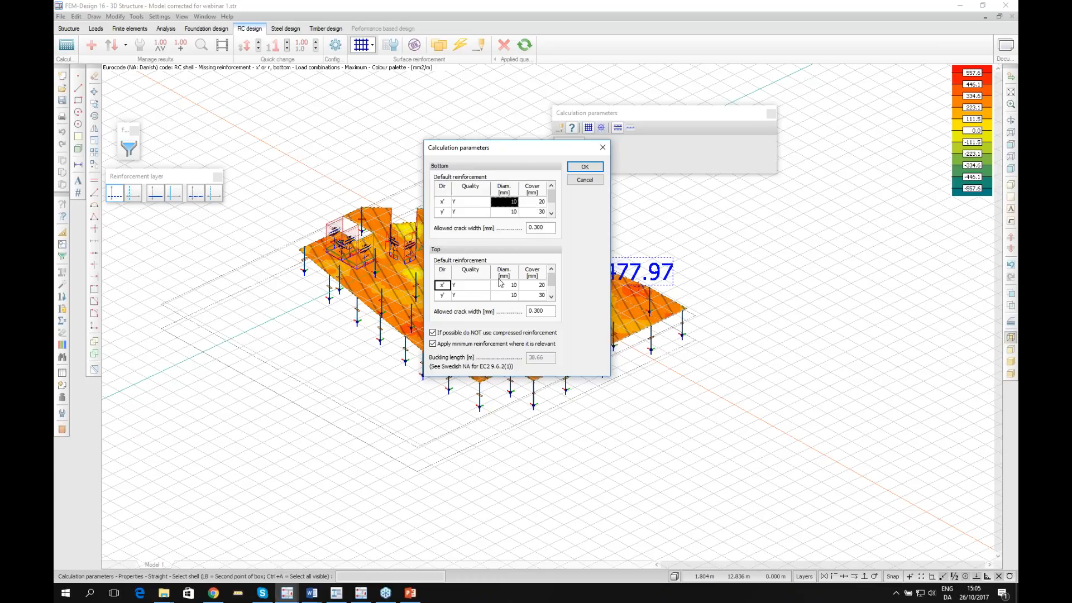
left_click_drag(531, 149, 471, 119)
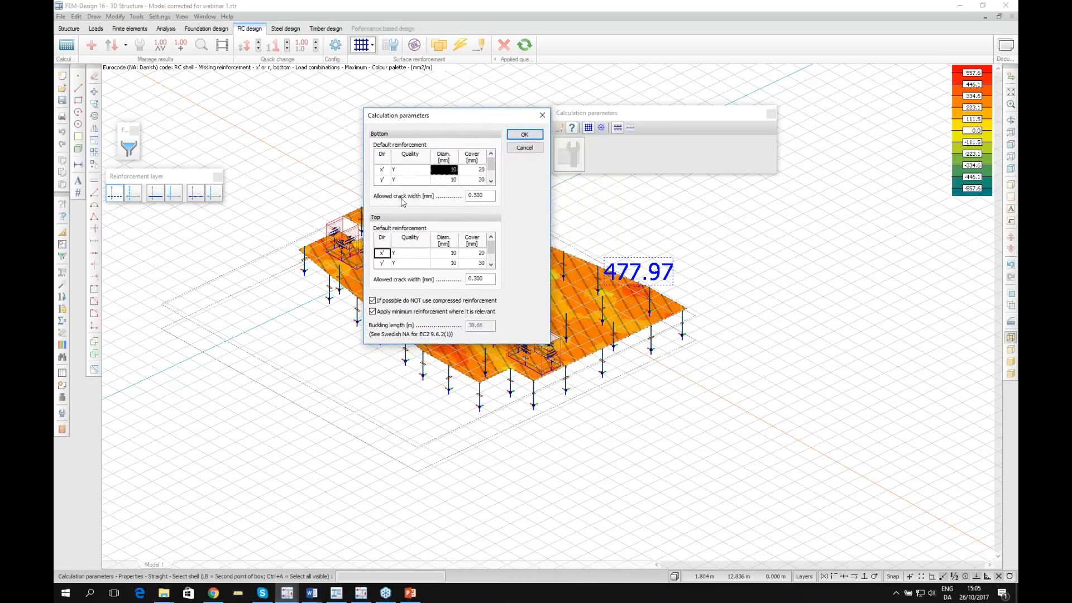
Review the allowed bottom and top crack widths and the minimum reinforcement option, and accept the calculation parameters.
left_click(486, 195)
double_click(487, 196)
left_click(486, 278)
left_click(373, 310)
left_click(520, 135)
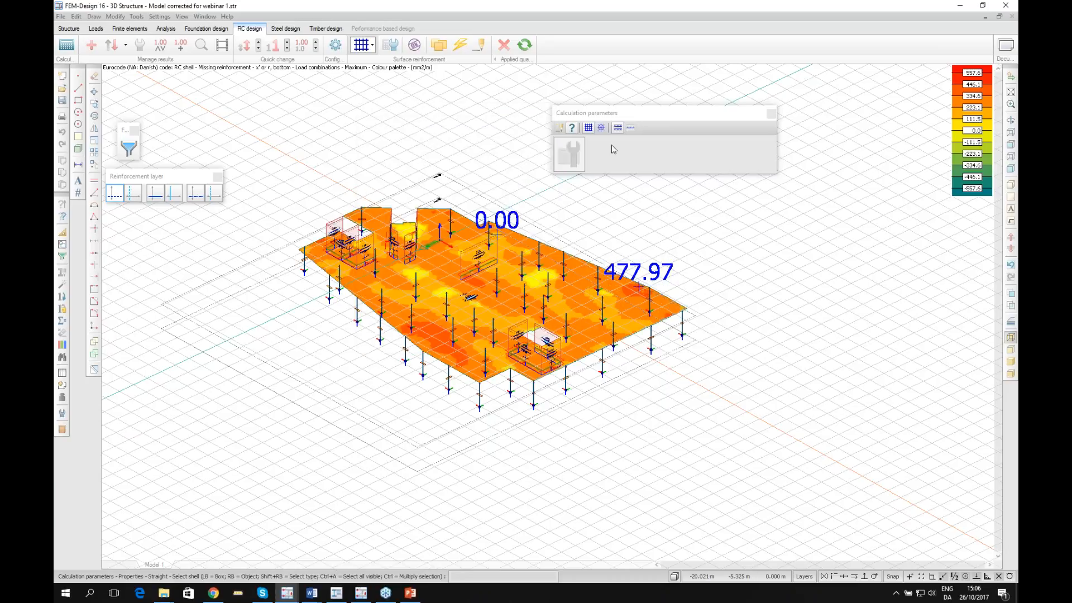
Run the surface reinforcement check on the floor slab and let the calculation continue.
left_click(413, 46)
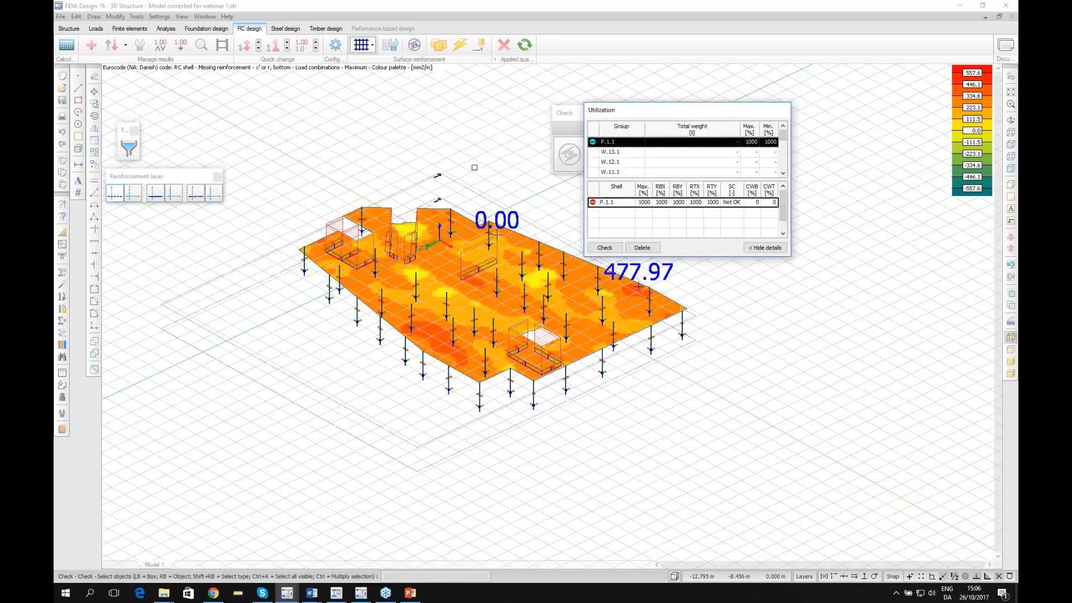
scroll(506, 226, "up", 1)
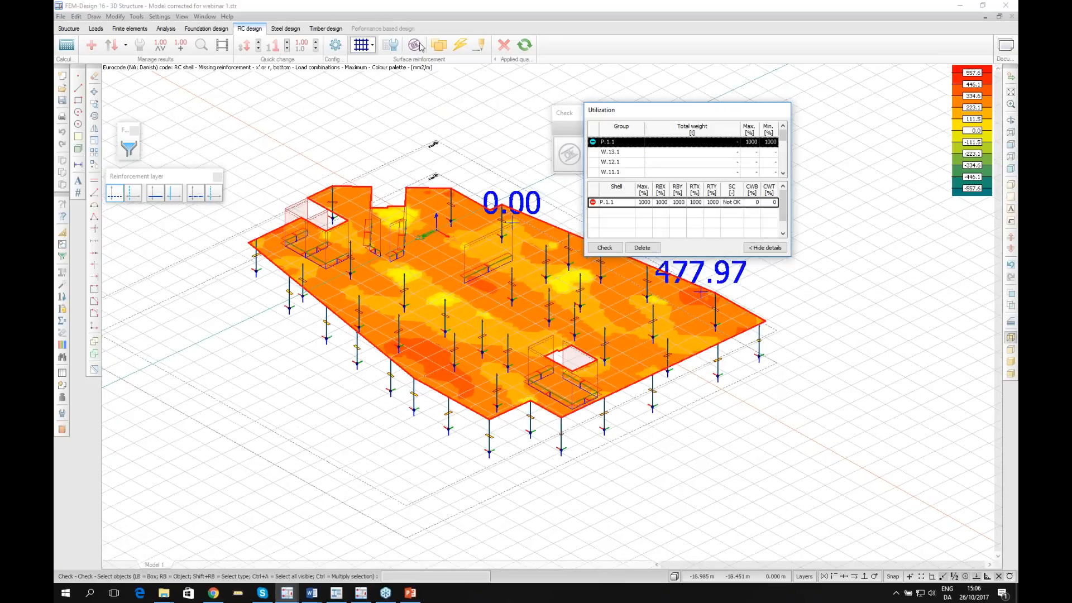
left_click(442, 262)
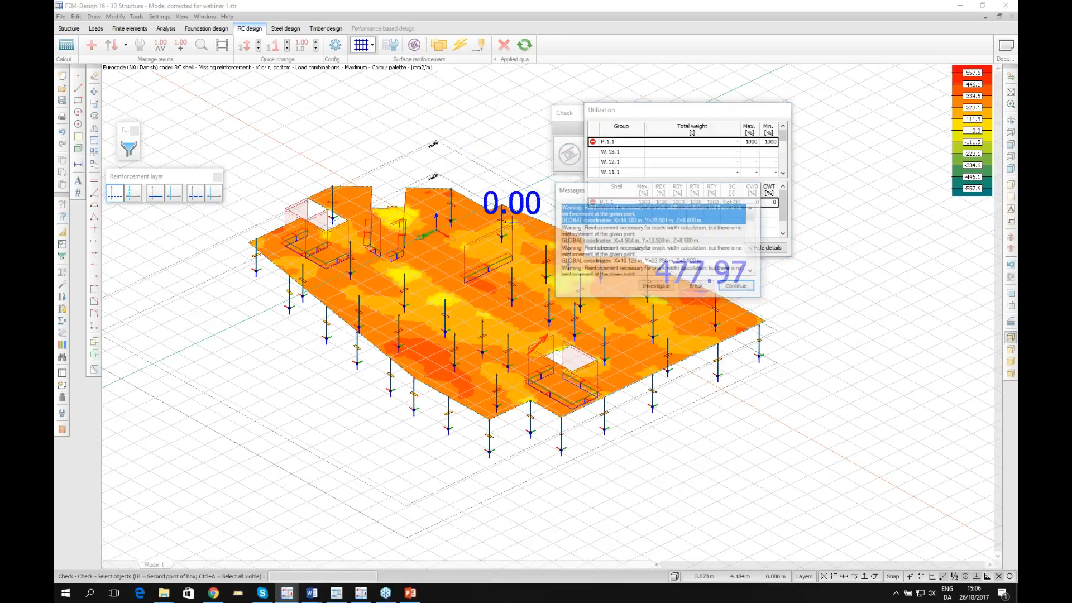
left_click_drag(665, 191, 508, 198)
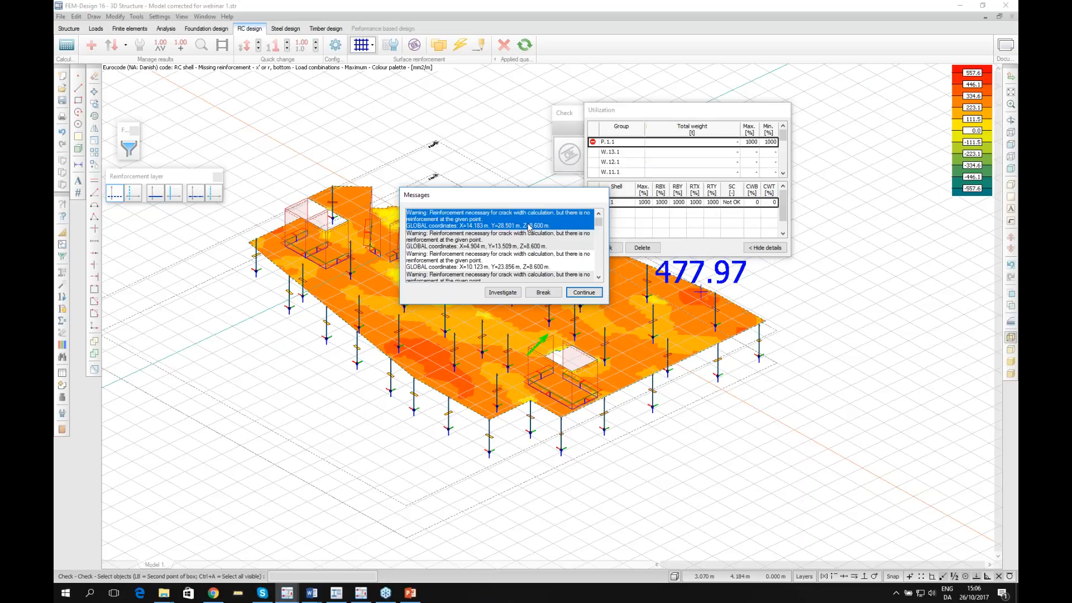
left_click_drag(580, 195, 787, 158)
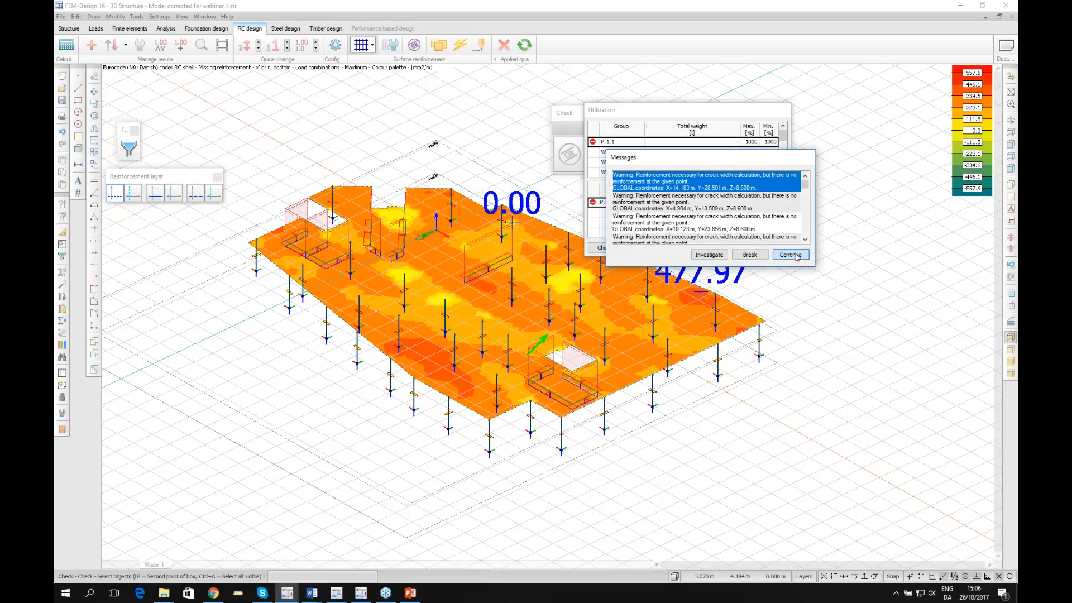
left_click(796, 256)
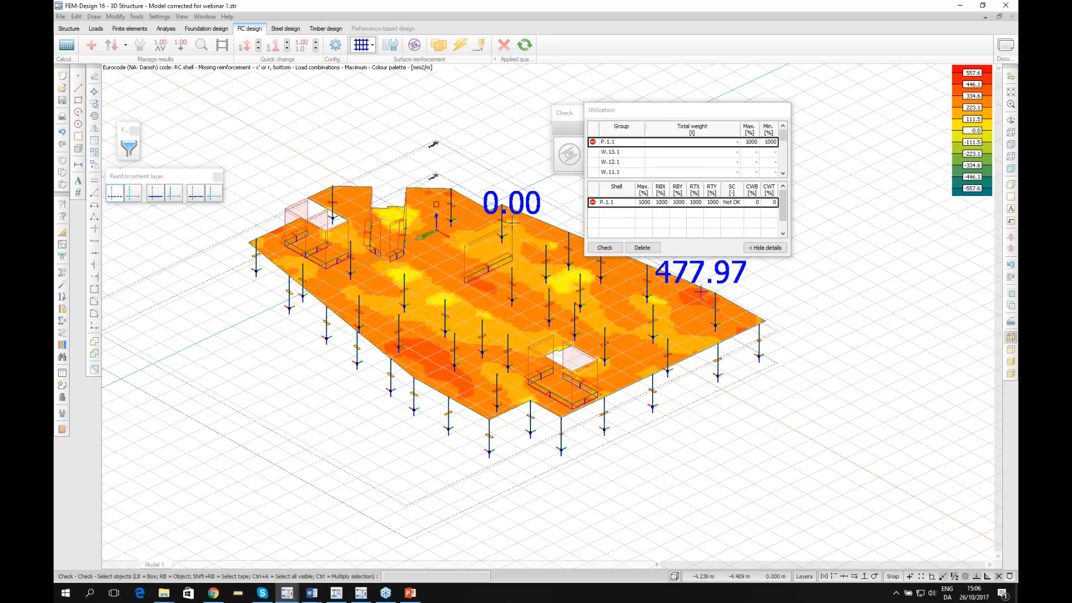
Examine the slab's utilization table alongside the missing reinforcement map.
middle_click_drag(435, 204, 430, 217)
middle_click_drag(505, 235, 479, 261)
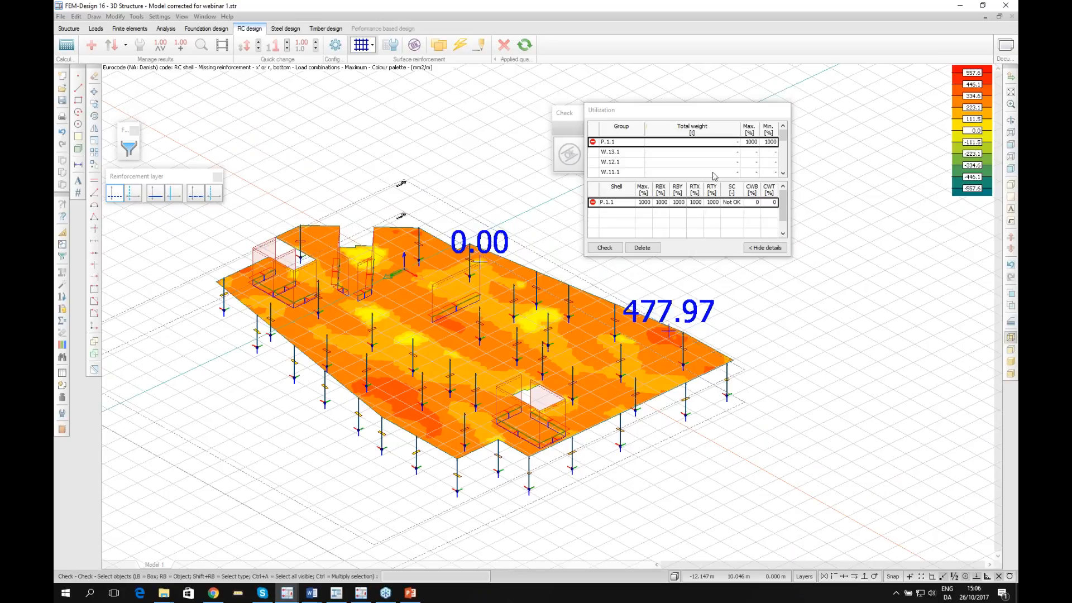
left_click_drag(692, 114, 740, 85)
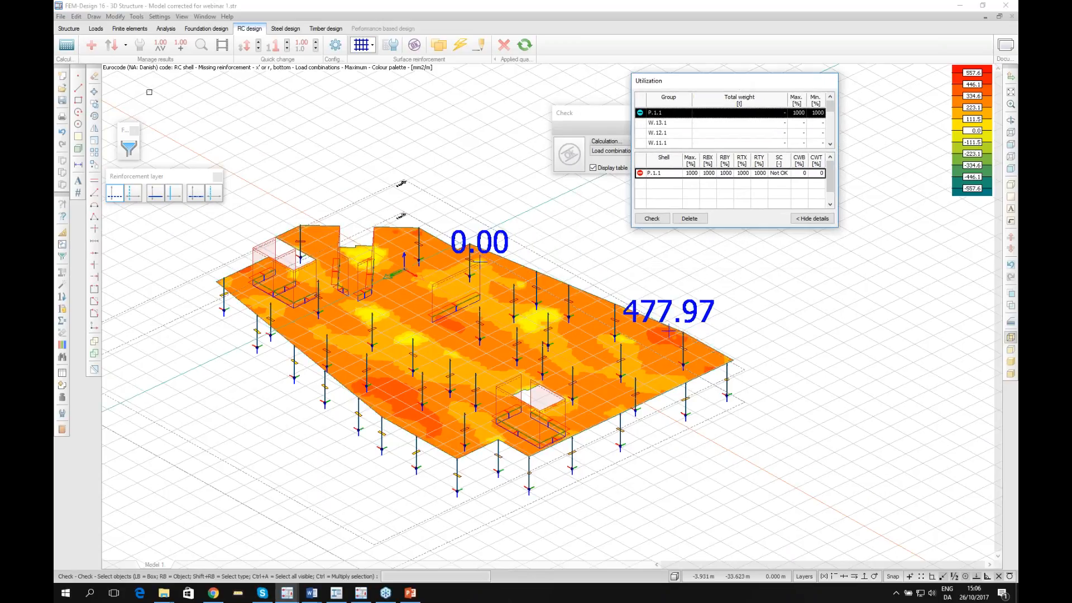
Display the RC shell required bottom reinforcement in the x' direction as a colour palette for the maximum of load combinations.
left_click(92, 46)
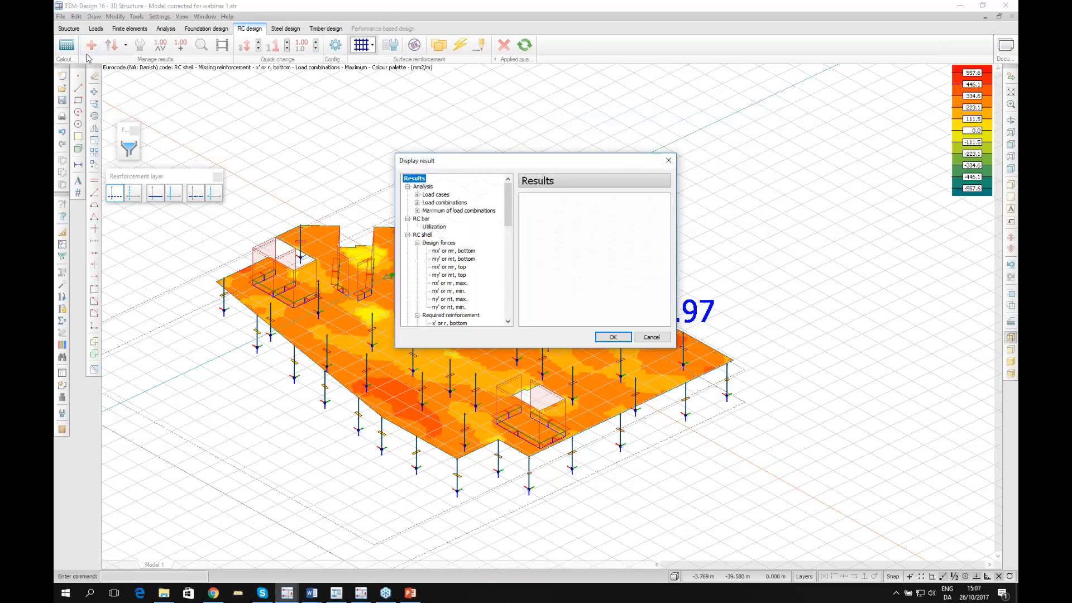
mouse_move(509, 204)
left_mouse_down()
mouse_move(509, 226)
mouse_move(508, 212)
left_mouse_up()
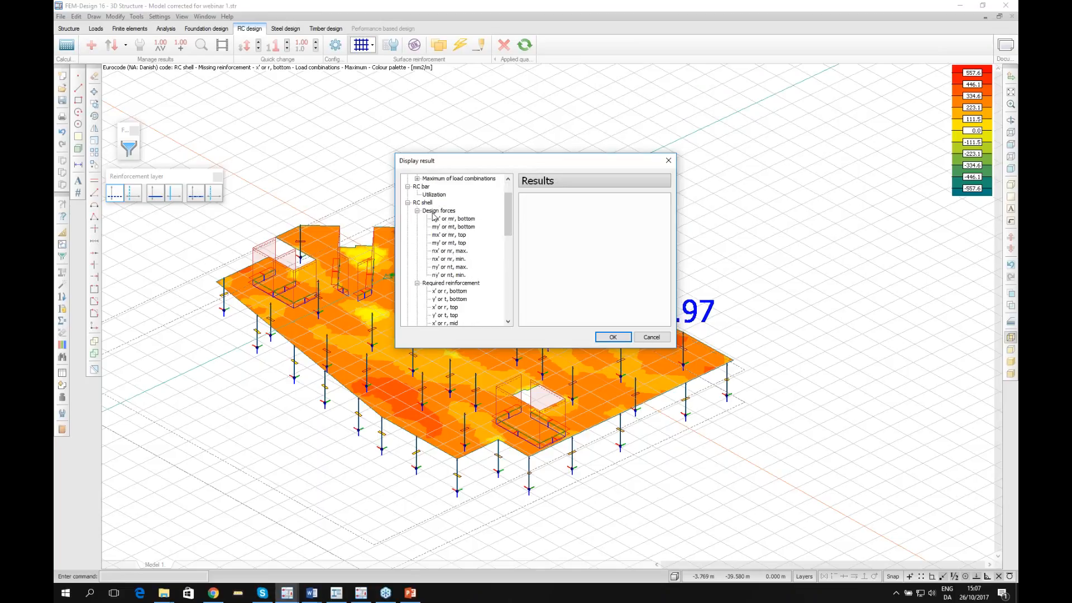
left_click(454, 291)
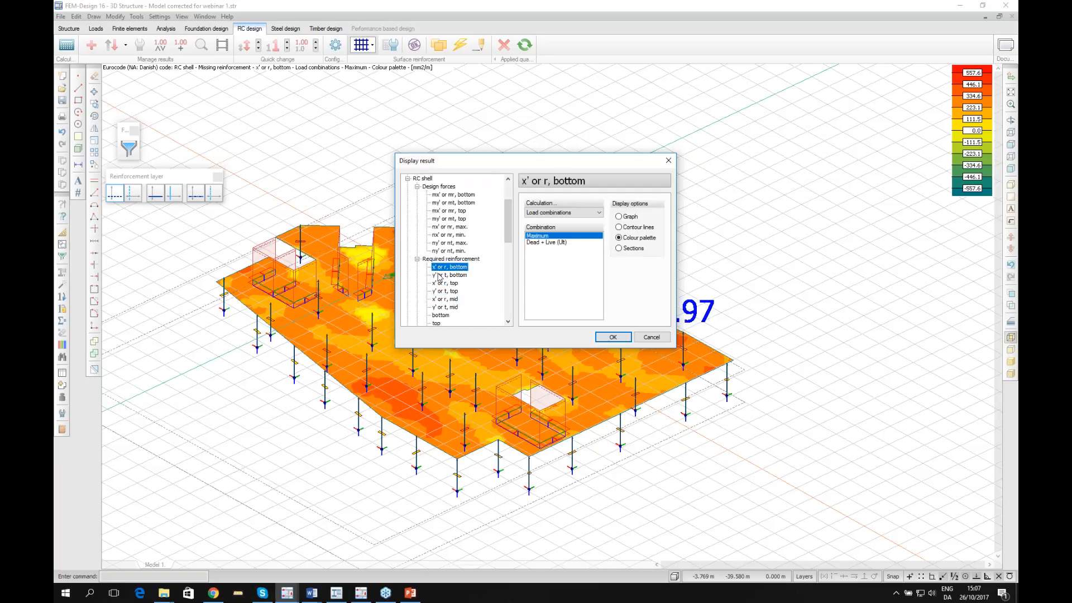
left_click(462, 275)
left_click(455, 283)
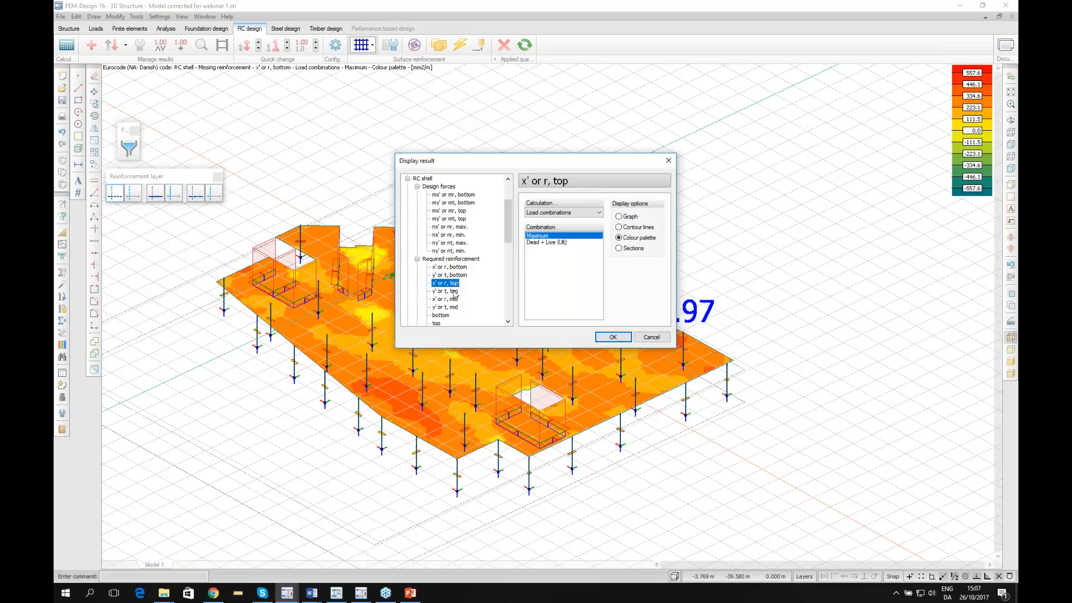
left_click(451, 268)
left_click(613, 336)
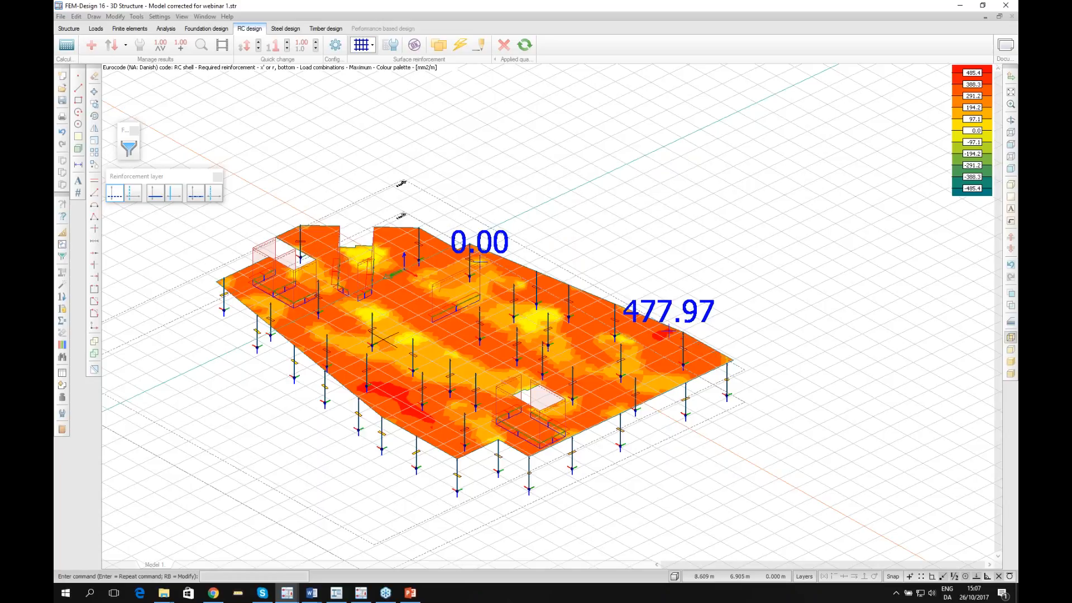
middle_click_drag(399, 336, 488, 326)
key("alt")
left_click(625, 5)
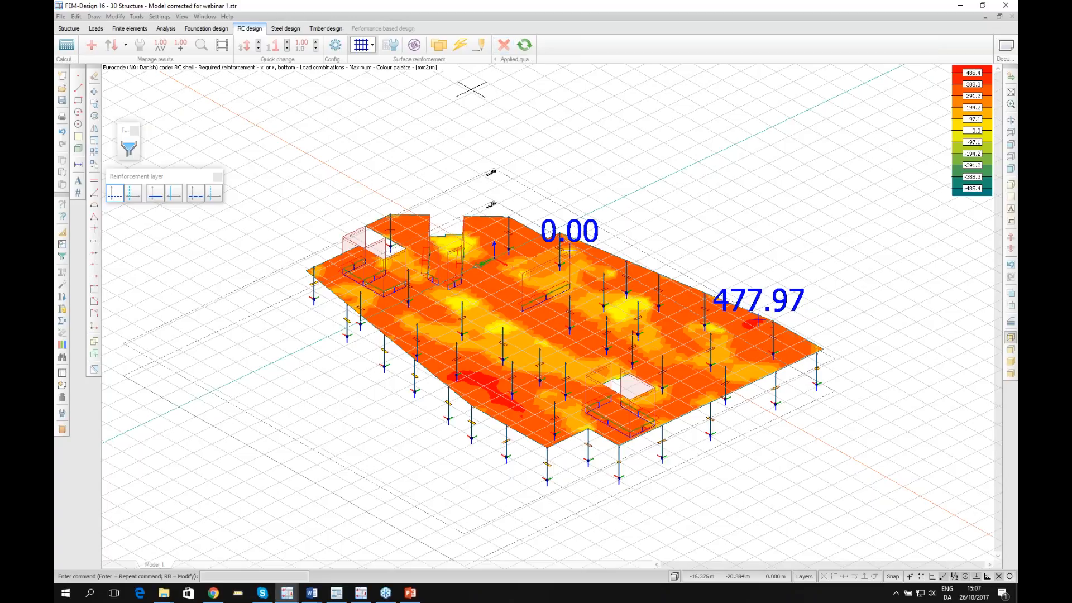
Examine the slab's auto design parameters for the bottom and top faces, including the base net's steel quality options, and discard the parameters.
left_click(459, 50)
left_click(459, 49)
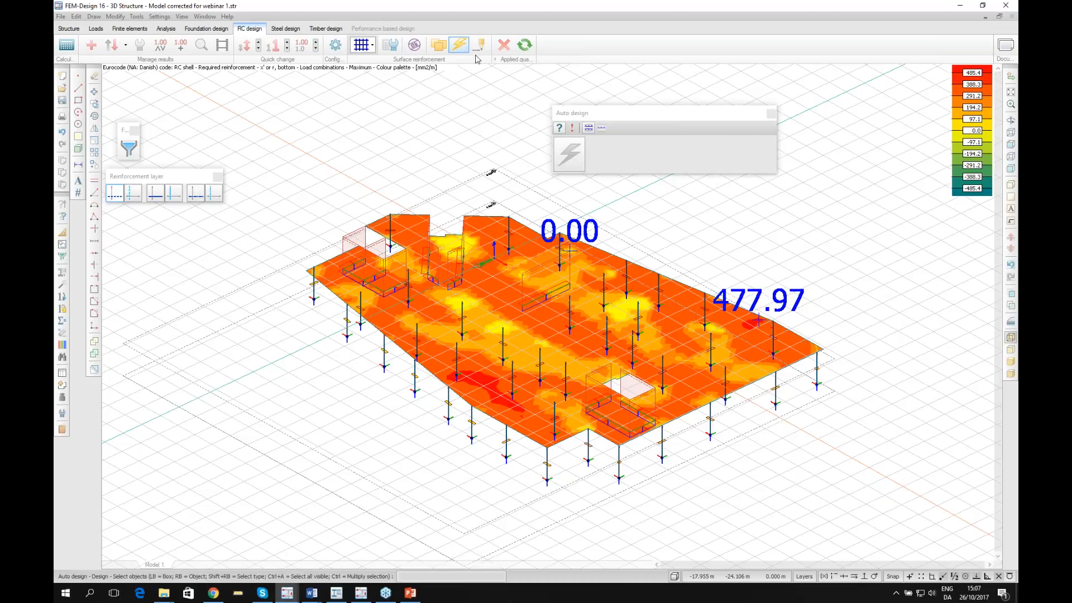
left_click_drag(631, 112, 696, 157)
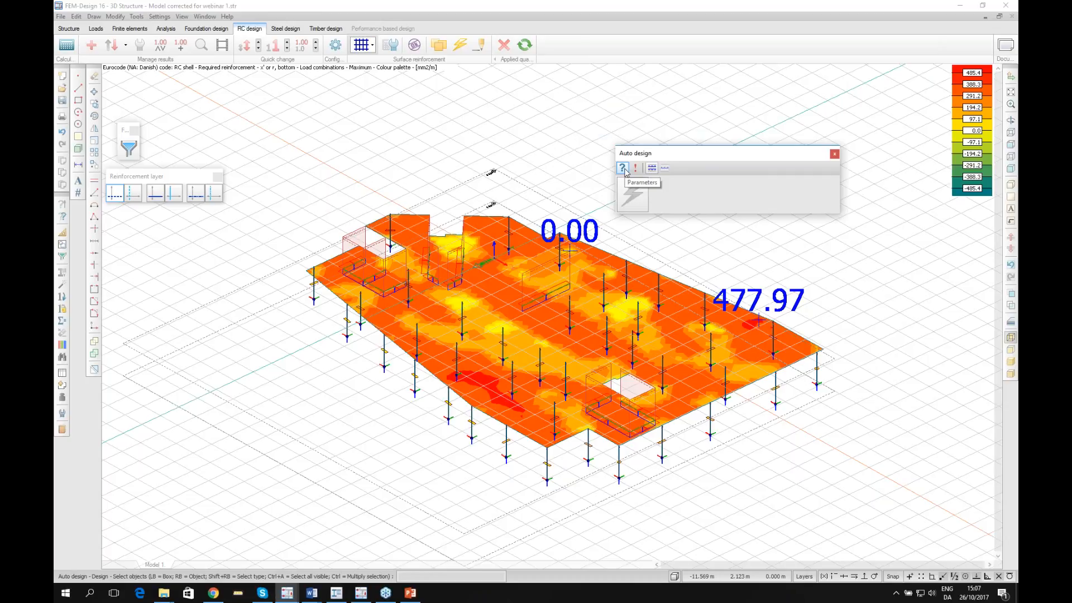
left_click(546, 329)
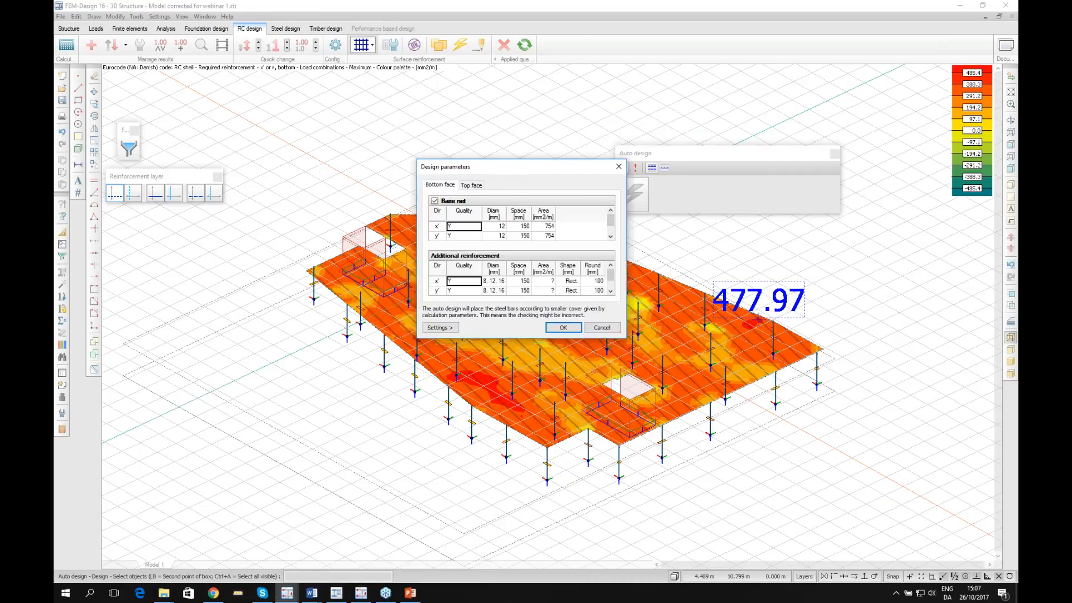
left_click(466, 187)
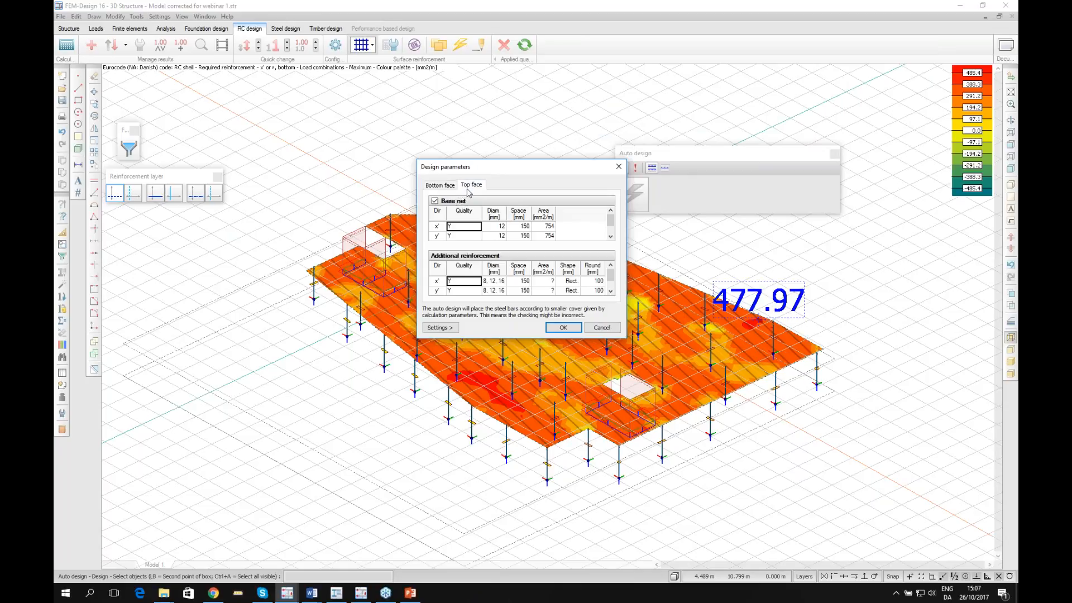
left_click(440, 186)
left_click(465, 226)
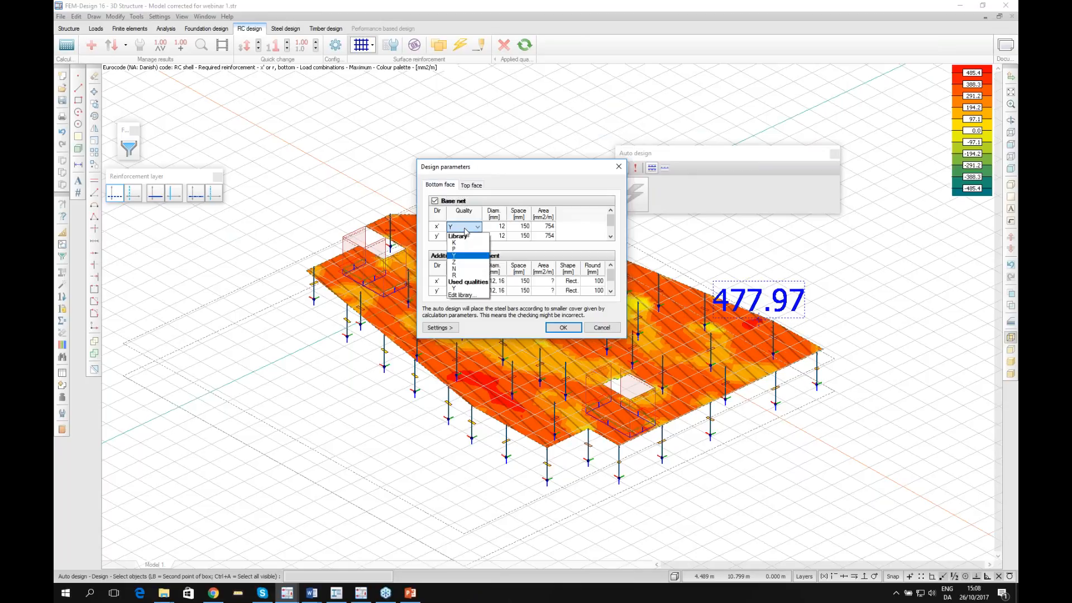
left_click(505, 167)
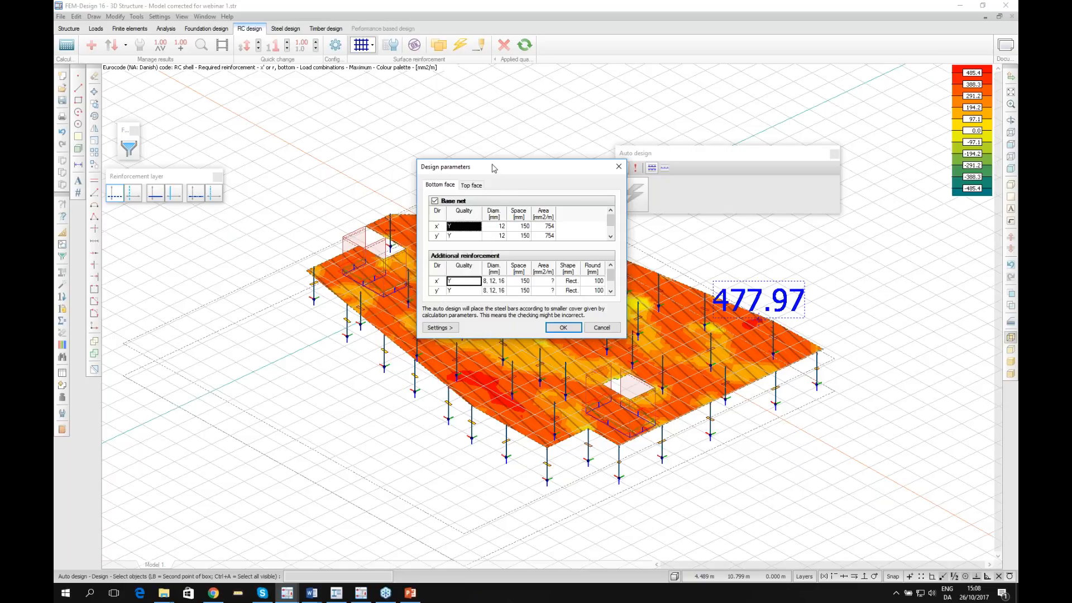
left_click_drag(493, 168, 469, 157)
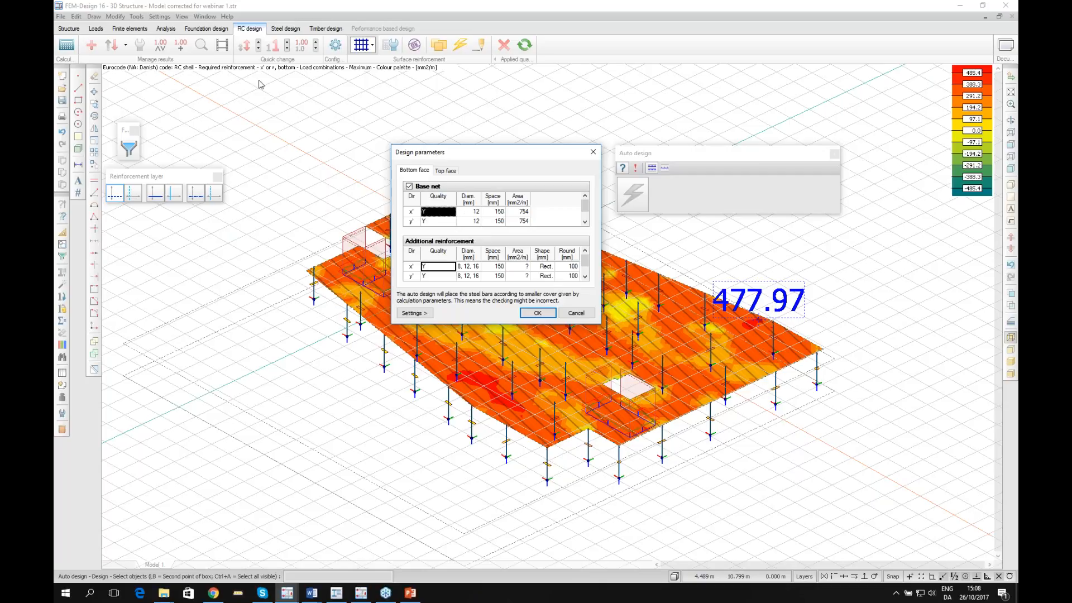
left_click_drag(542, 152, 546, 146)
left_click(587, 307)
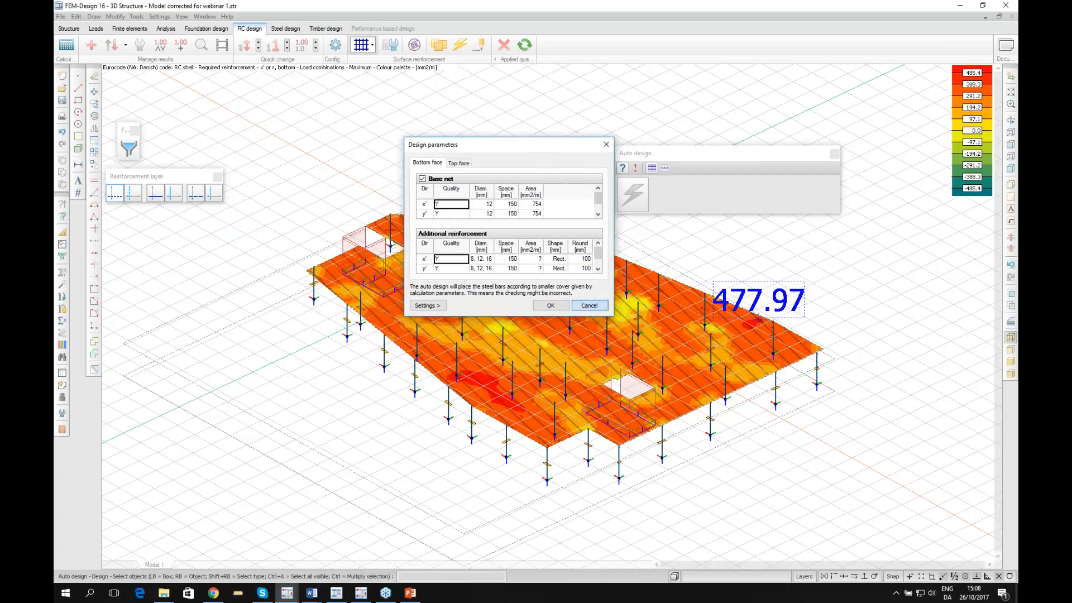
left_click(161, 18)
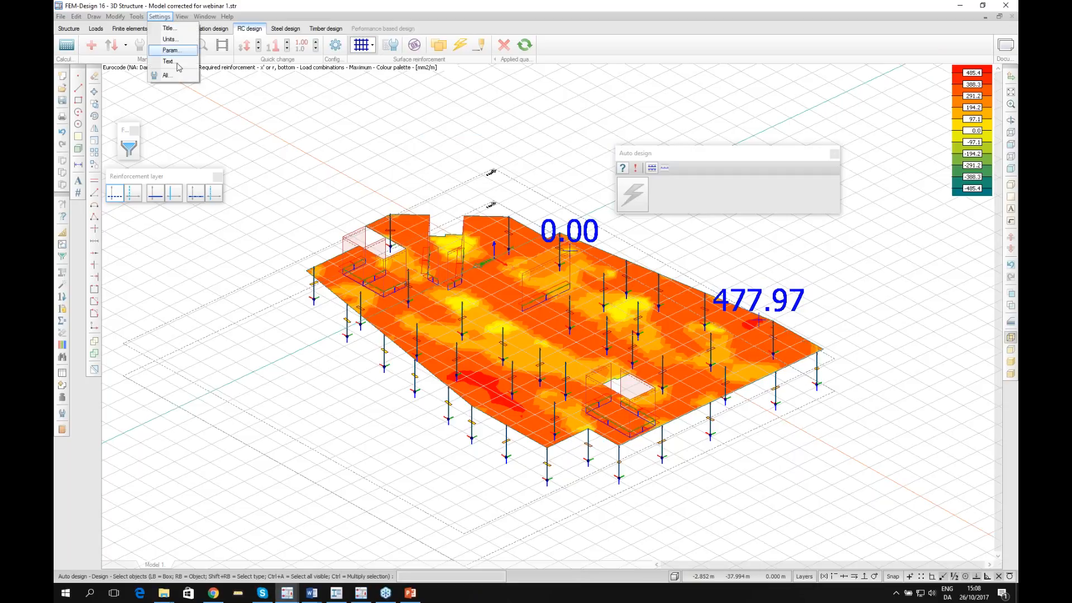
left_click(159, 76)
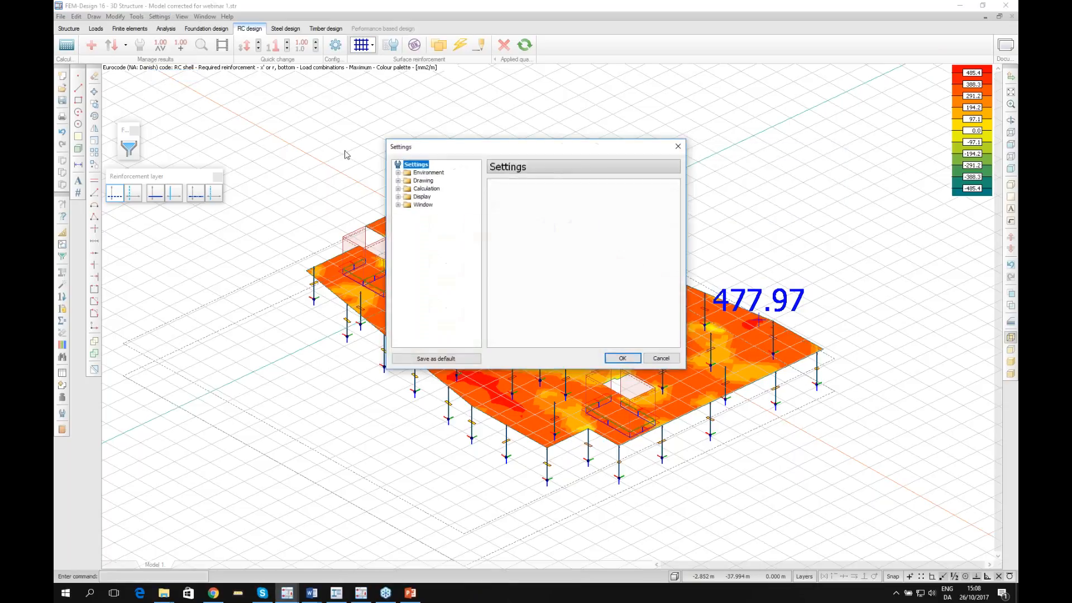
double_click(427, 188)
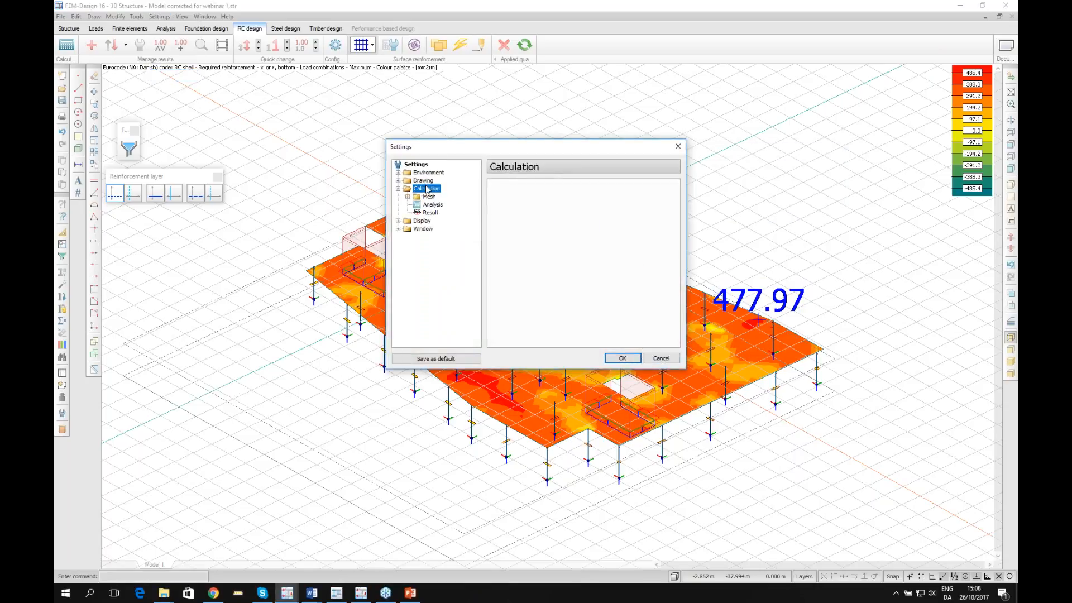
left_click(661, 358)
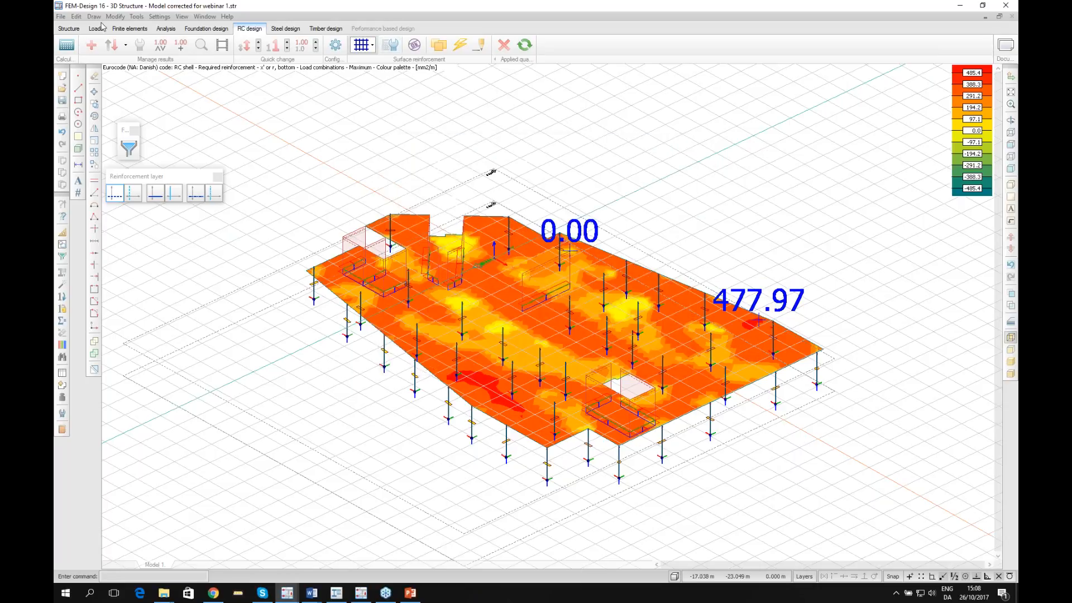
Examine the available national design codes in the structure's calculation settings, keeping Eurocode (NA: Danish).
left_click(74, 31)
left_click(159, 17)
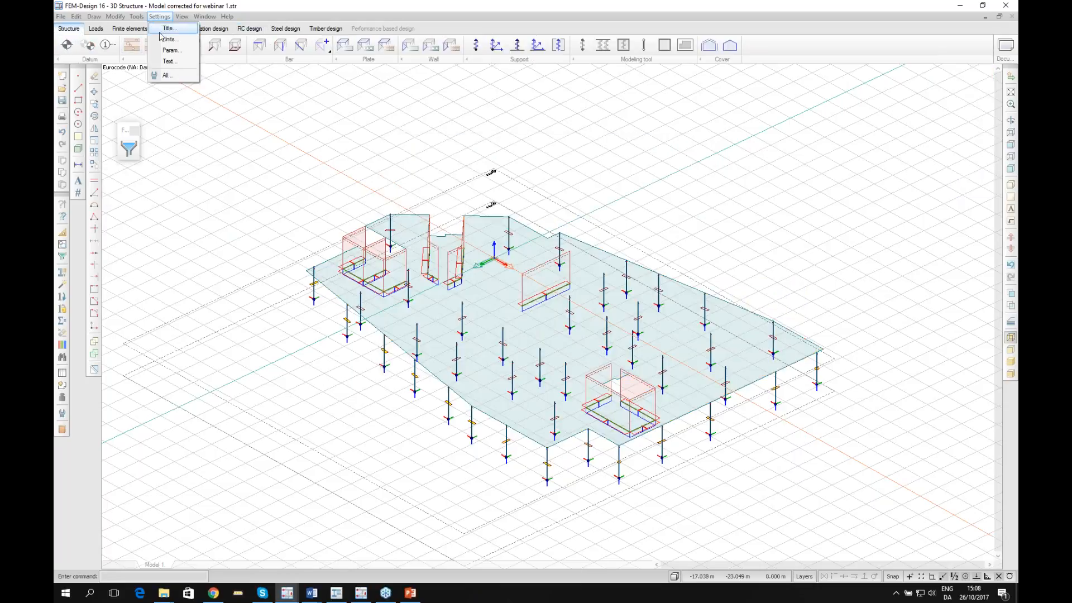
left_click(174, 77)
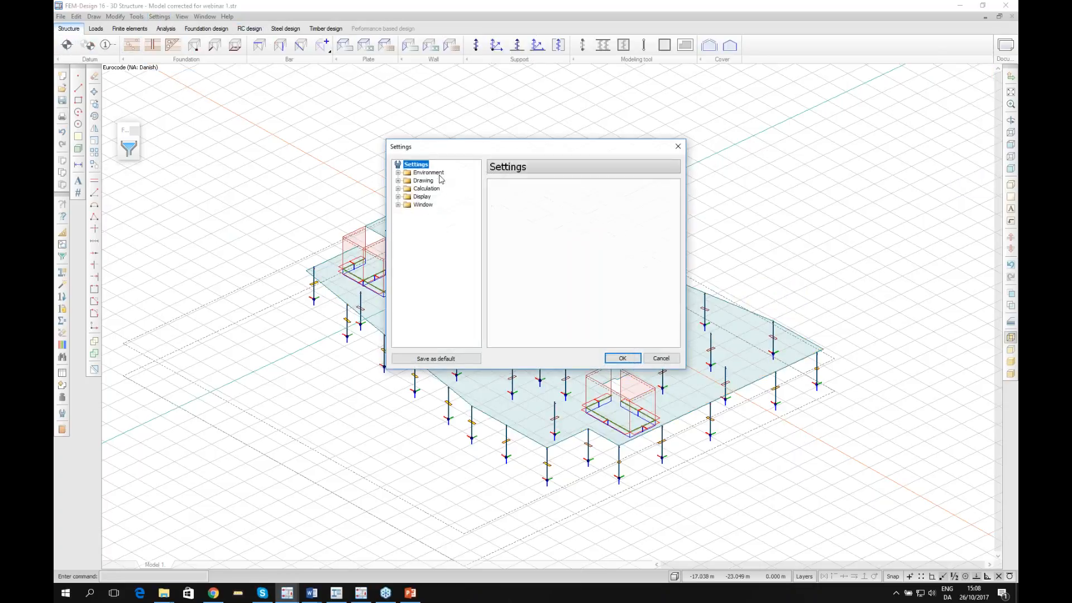
double_click(429, 190)
left_click(436, 196)
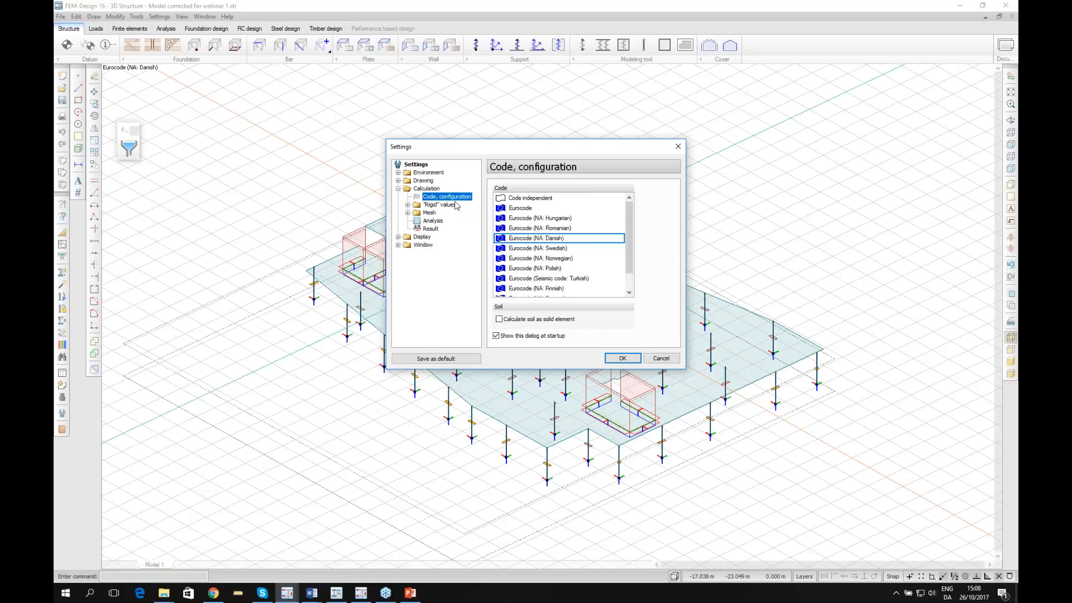
mouse_move(627, 224)
left_mouse_down()
mouse_move(631, 240)
mouse_move(628, 217)
left_mouse_up()
left_click(623, 358)
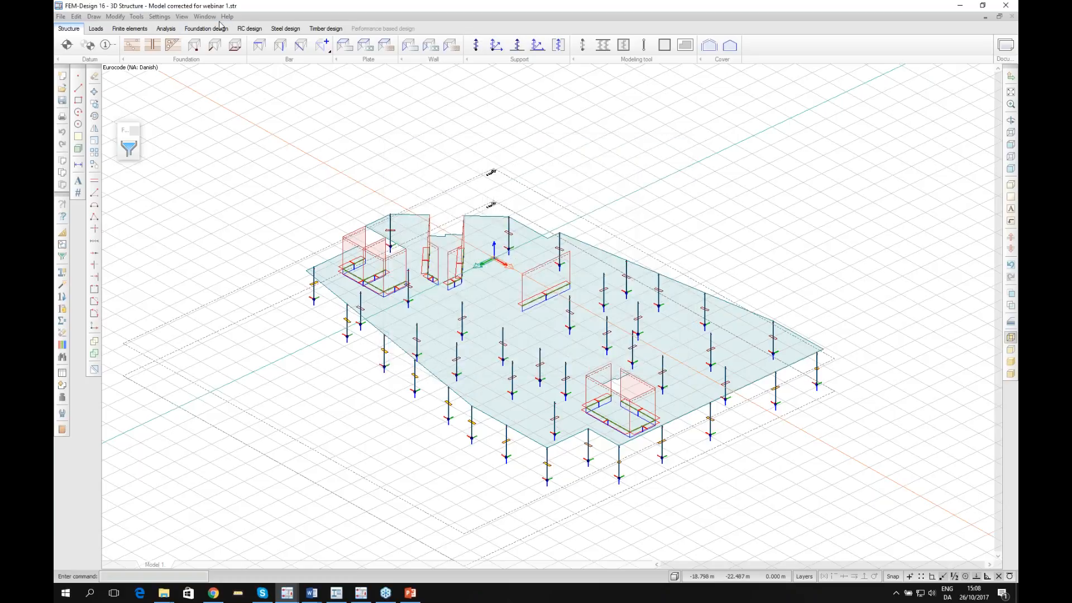
Review and accept the slab's auto design parameters with a base net of 12 mm bars at 150 mm spacing on both faces.
left_click(250, 28)
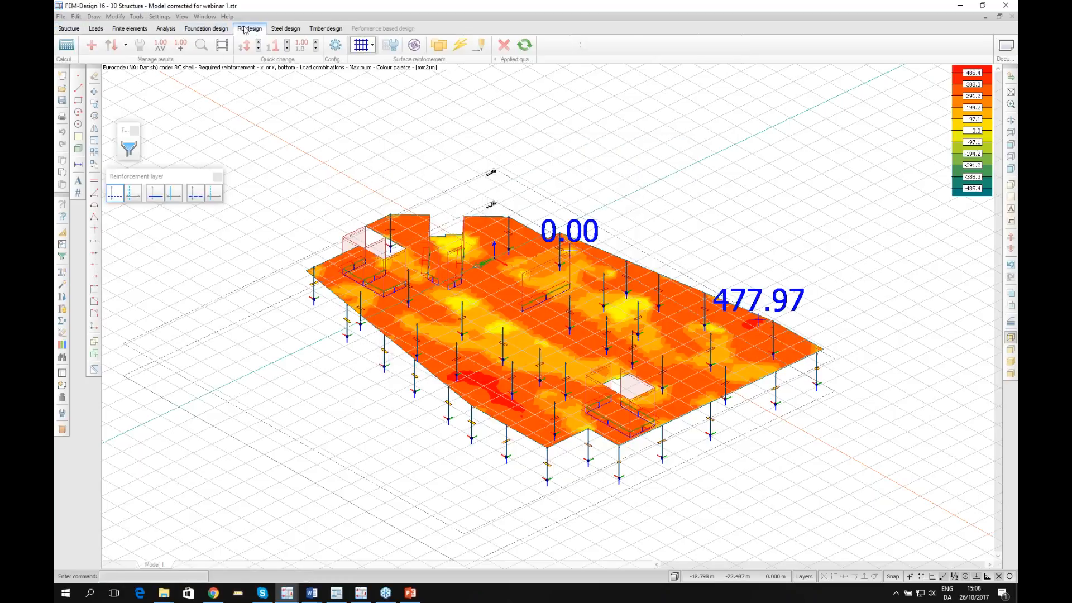
left_click(458, 47)
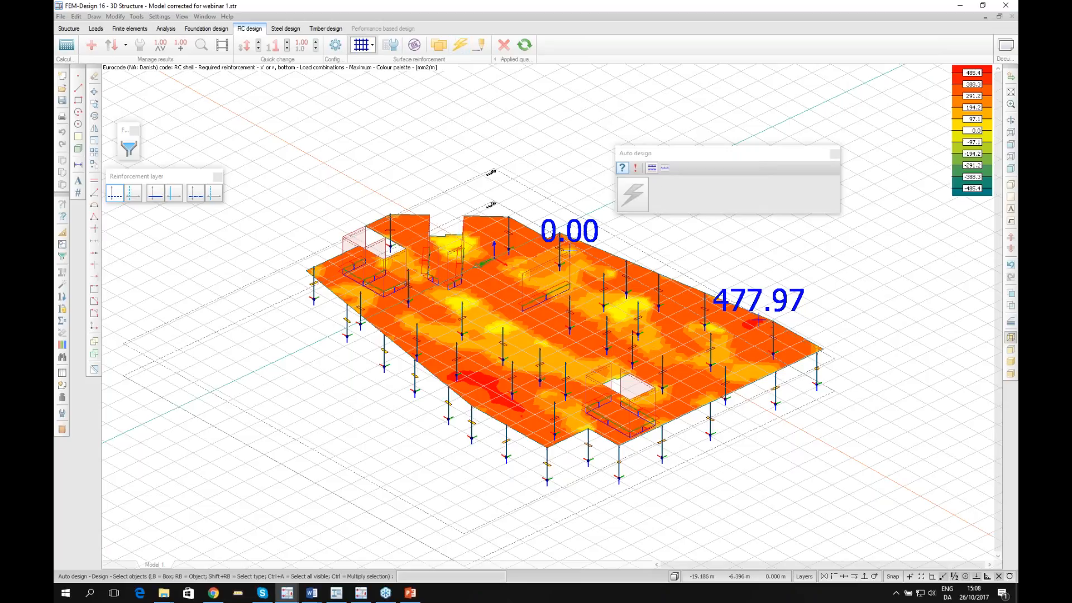
double_click(539, 328)
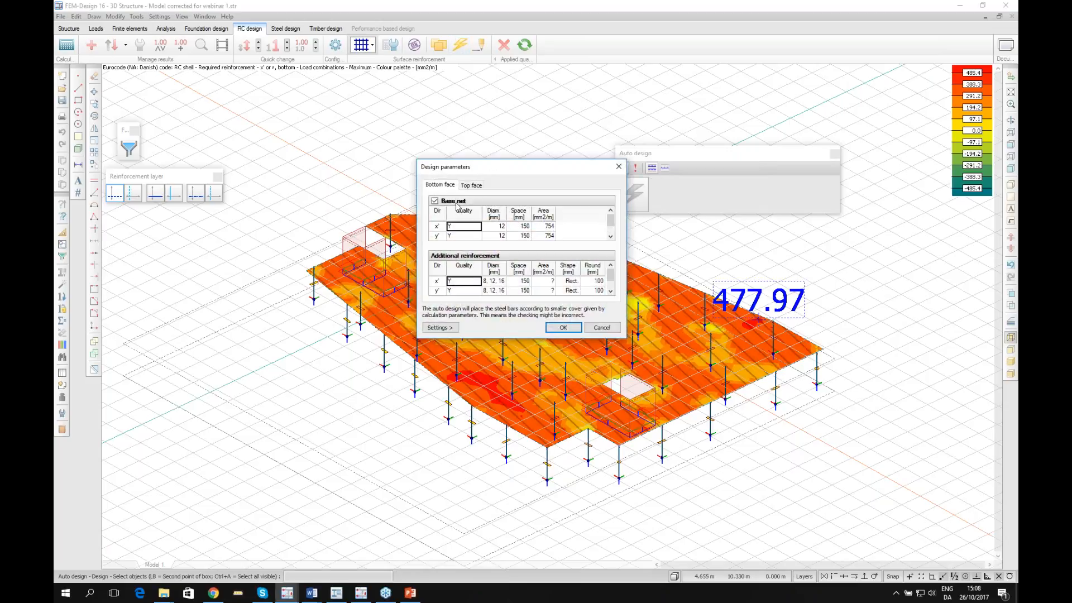
left_click(504, 227)
left_click(505, 228)
left_click(520, 227)
left_click(551, 226)
left_click(546, 236)
left_click(479, 187)
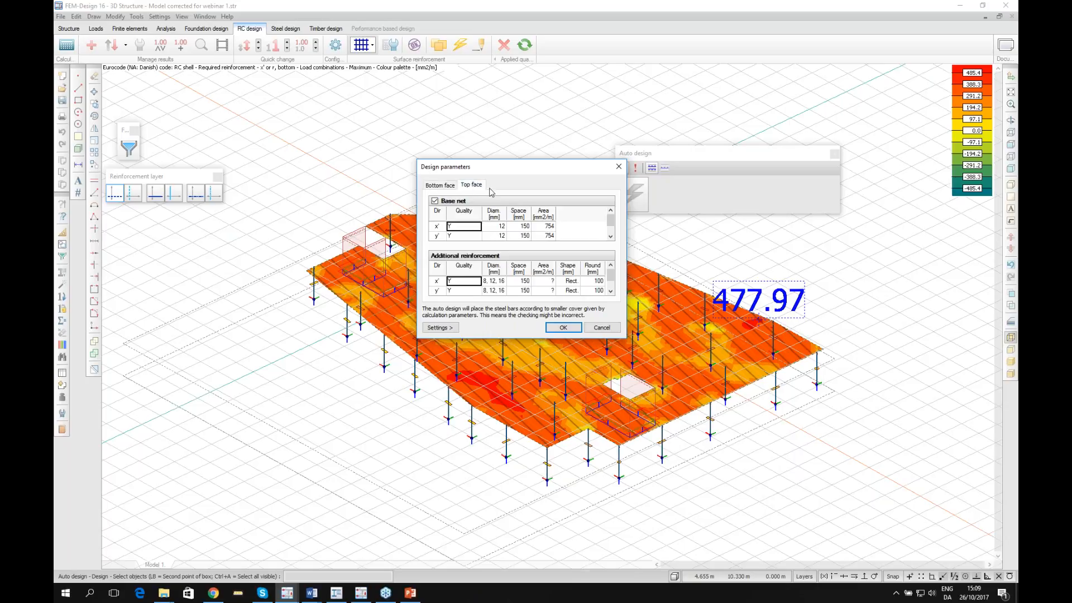
left_click(443, 186)
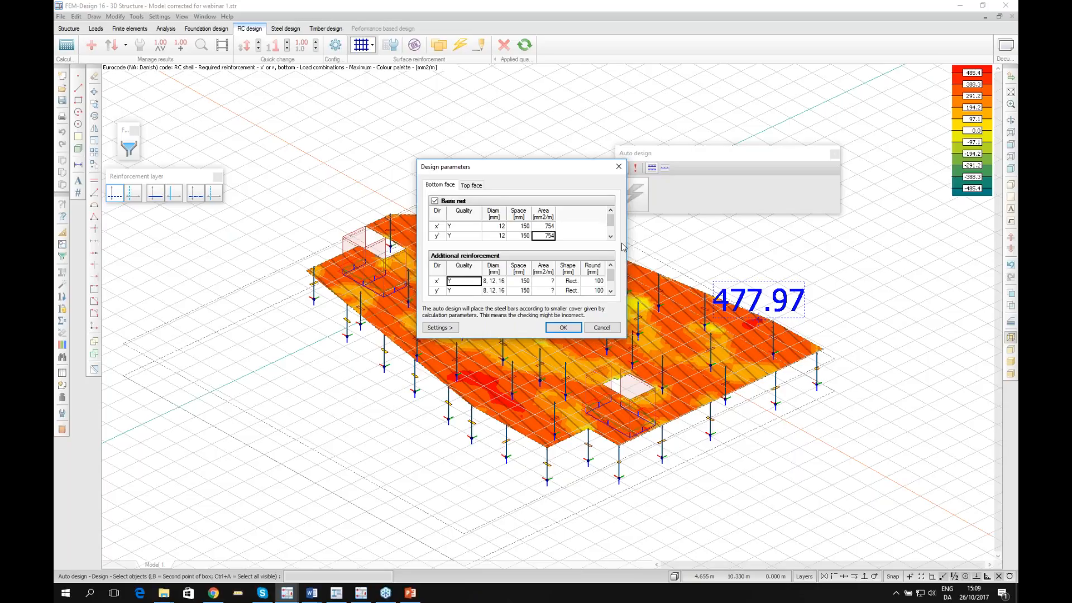
left_click(563, 327)
Run the auto design of surface reinforcement for slab group P.1.1 from the utilization table.
left_click(634, 168)
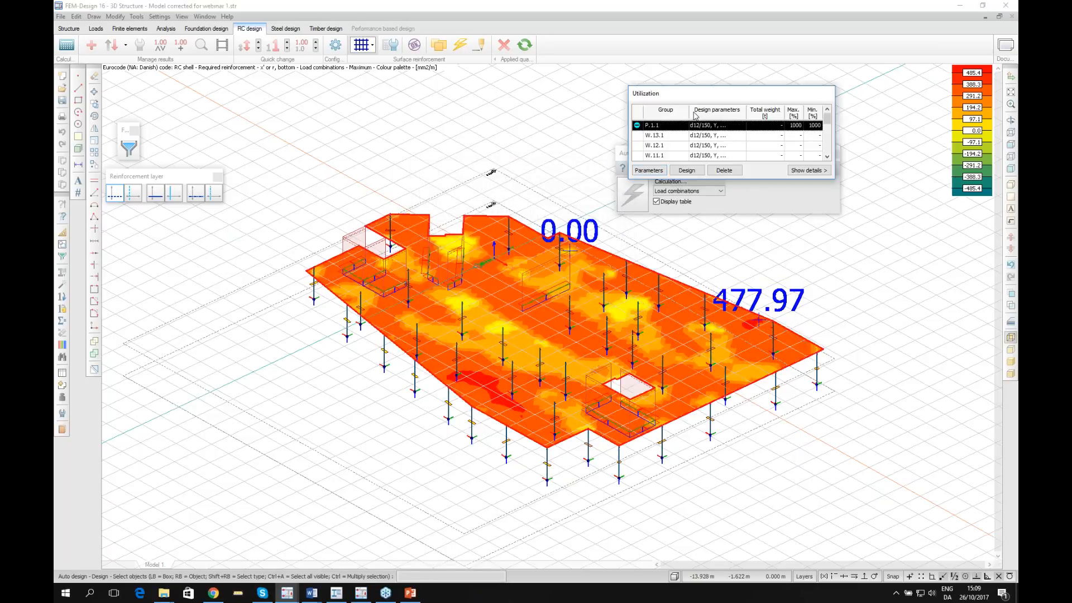
left_click_drag(686, 93, 770, 132)
left_click(635, 167)
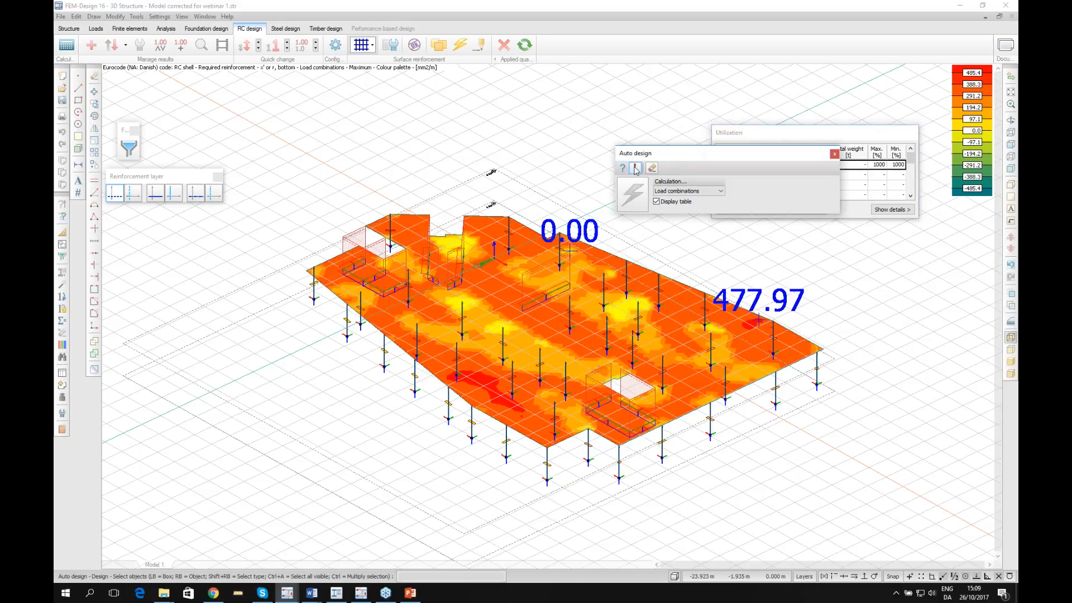
left_click_drag(769, 132, 677, 200)
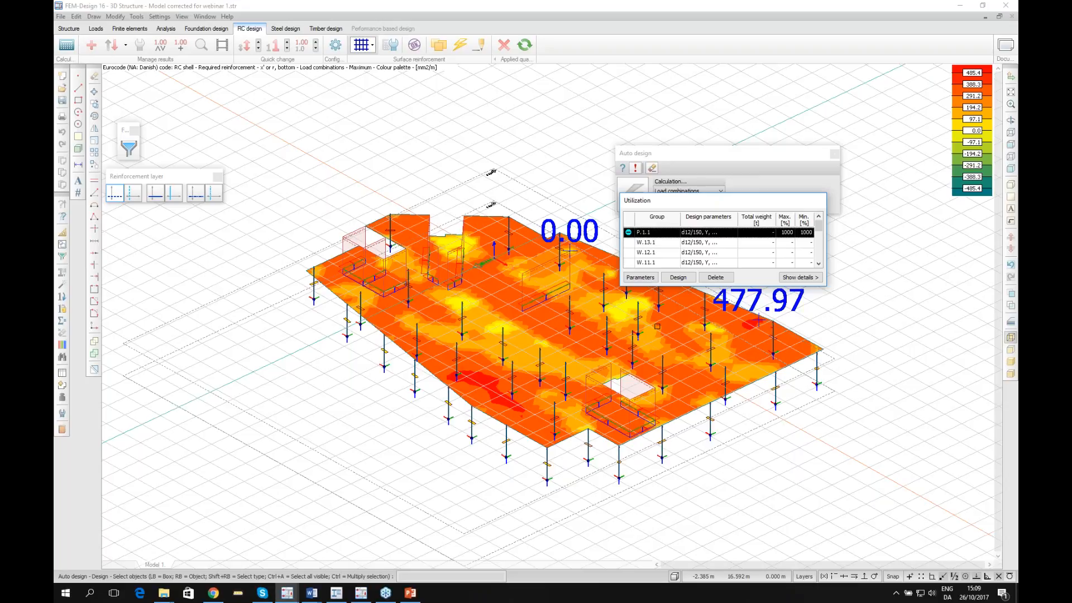
left_click(678, 277)
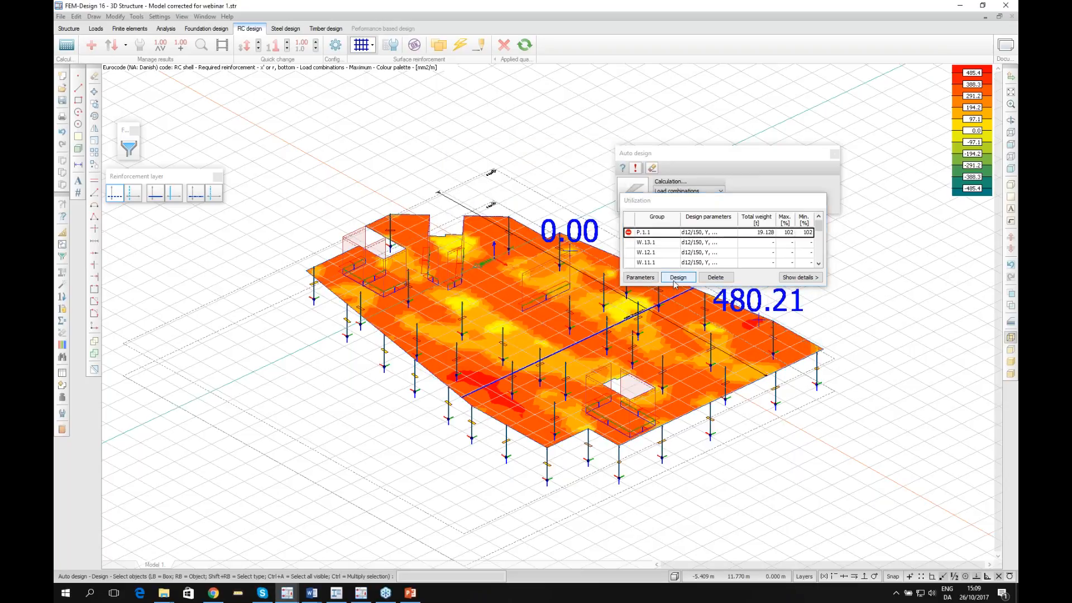
Inspect the designed slab reinforcement and check the slab's detailed utilization for each face and direction.
left_click(731, 207)
left_click_drag(731, 208, 732, 145)
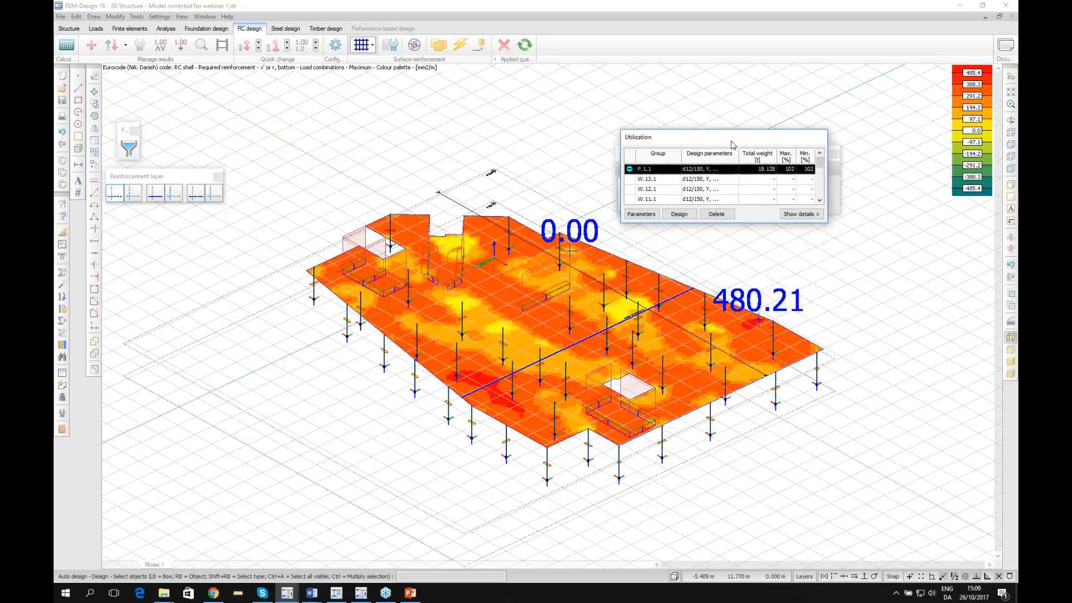
scroll(569, 249, "up", 2)
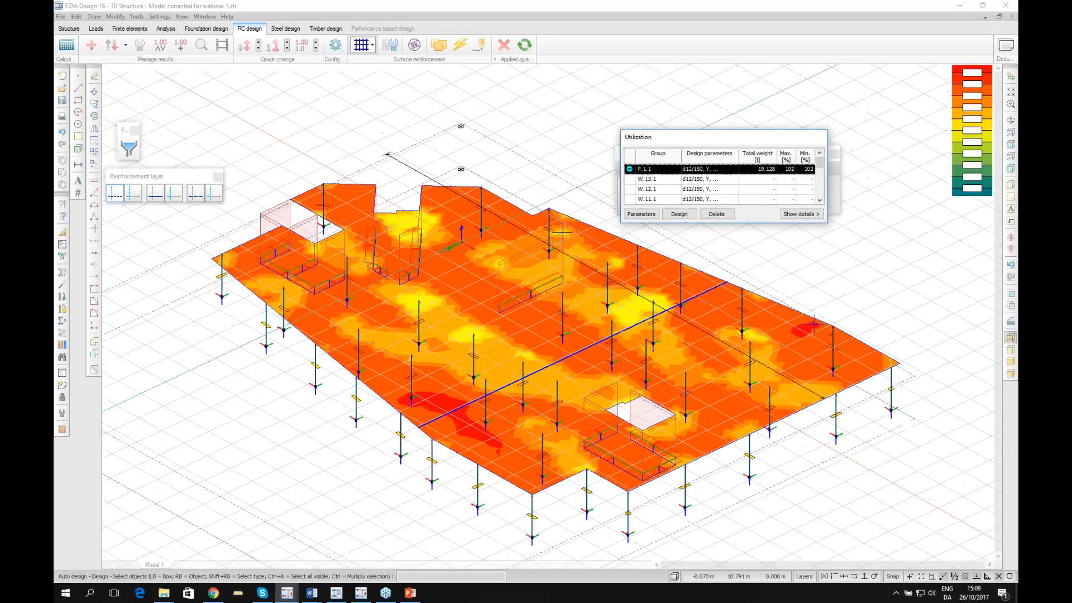
scroll(592, 305, "down", 1)
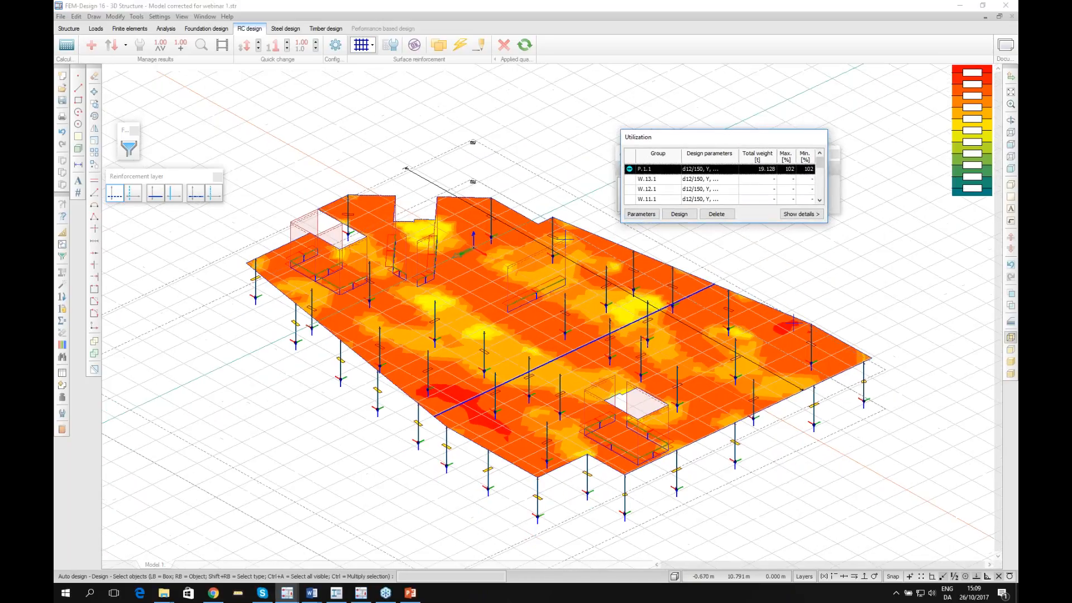
left_click(414, 46)
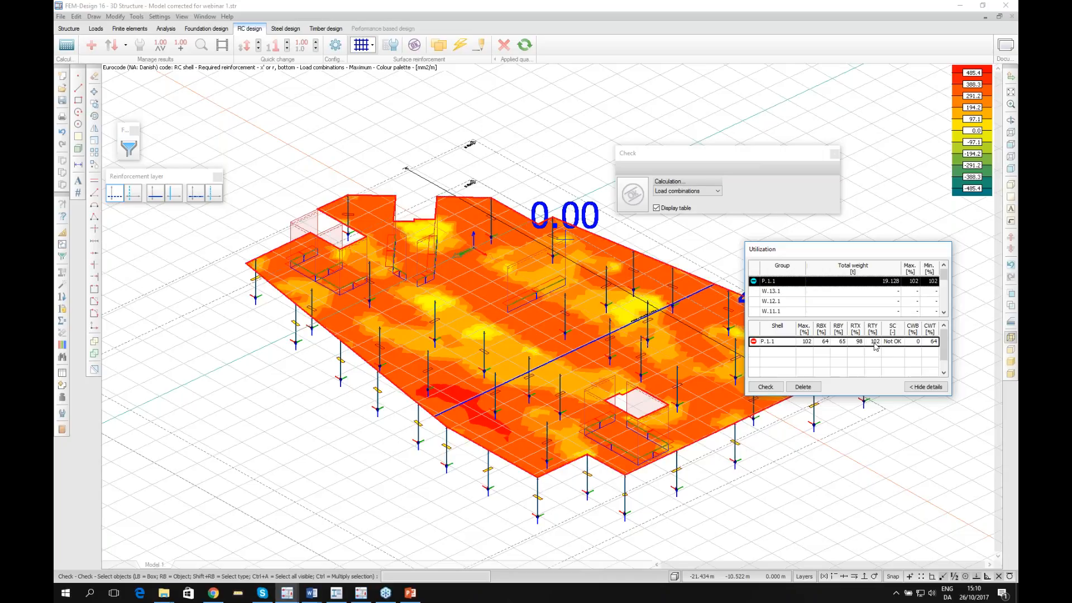
Display the shell's missing reinforcement for y' or t, top, as a colour palette for the maximum of load combinations.
left_click_drag(837, 254, 716, 95)
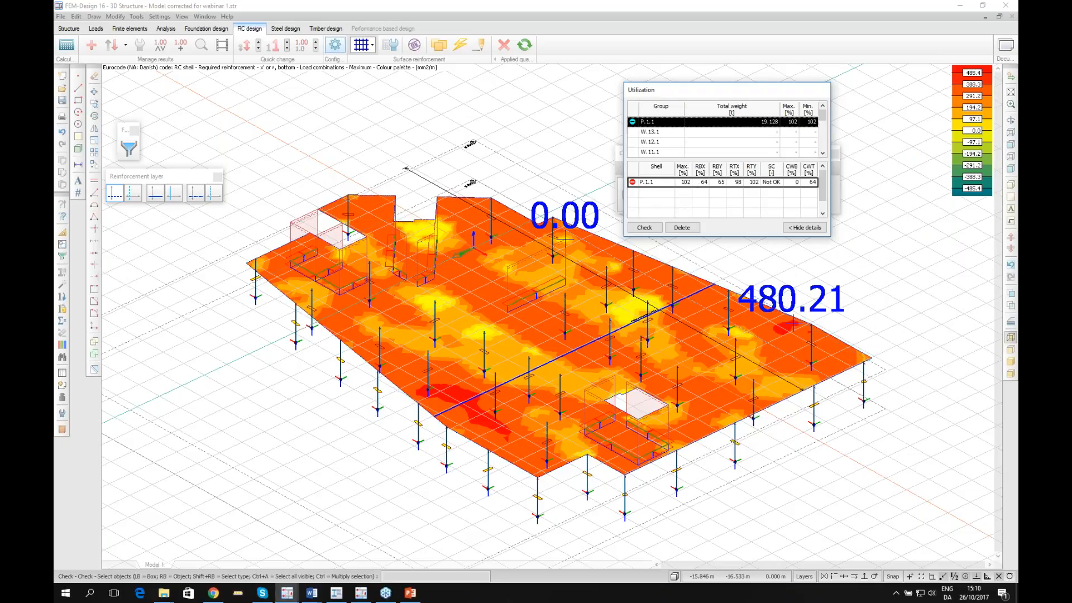
left_click(91, 44)
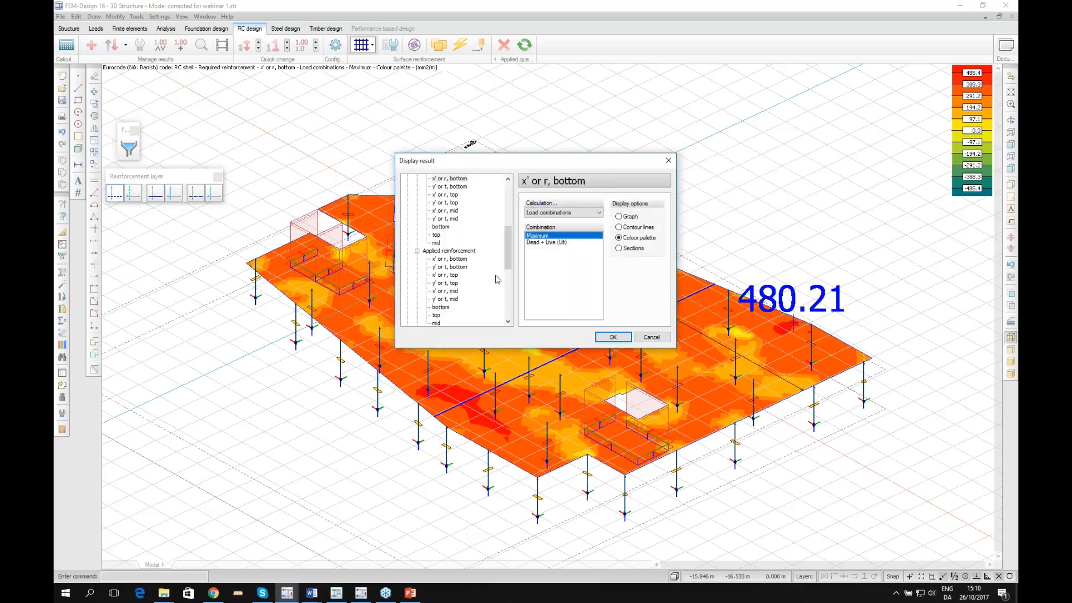
scroll(508, 252, "down", 5)
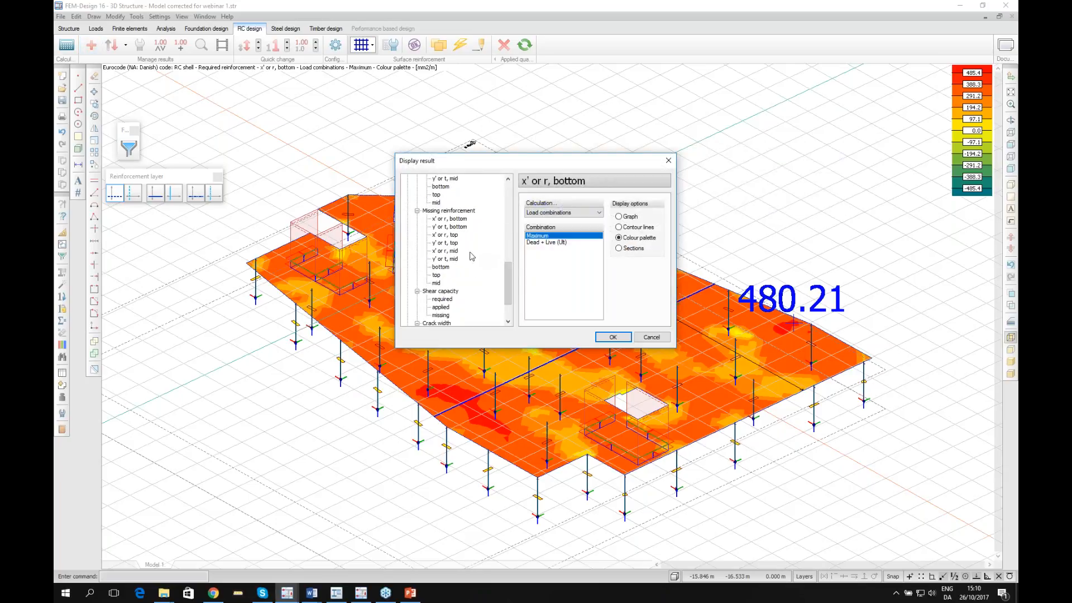
left_click(453, 243)
left_click(611, 338)
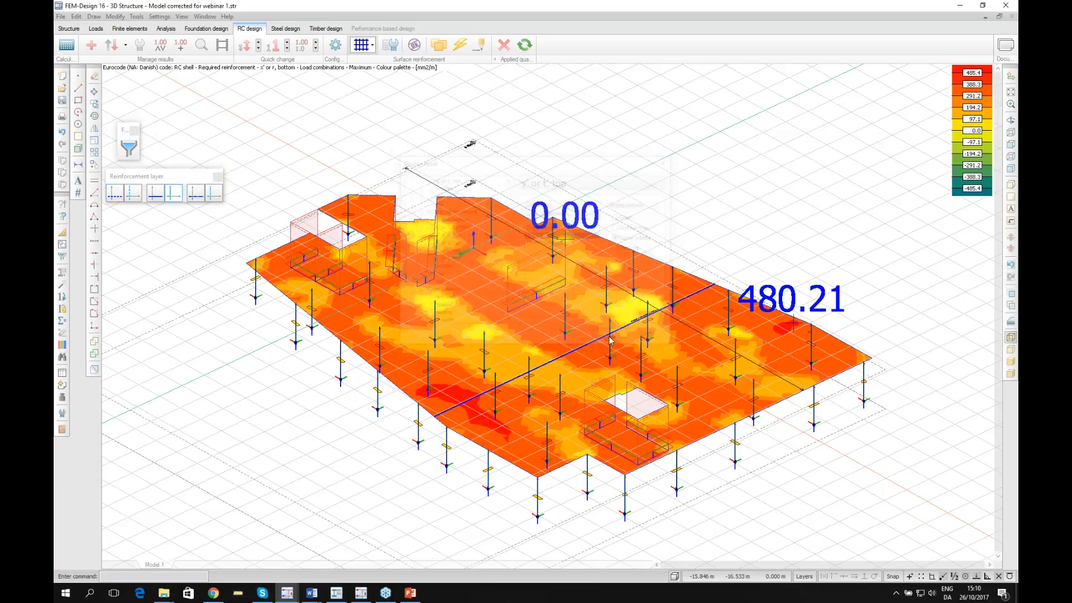
Examine the missing top reinforcement in the y' direction across the slab, especially at the peaks over the columns.
scroll(650, 360, "down", 1)
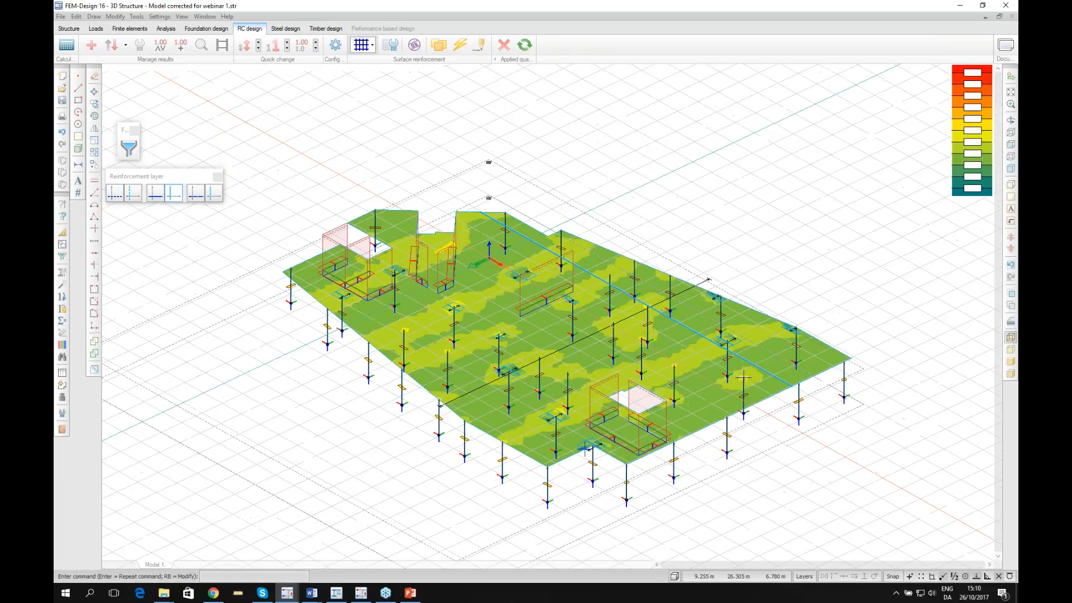
scroll(743, 376, "up", 2)
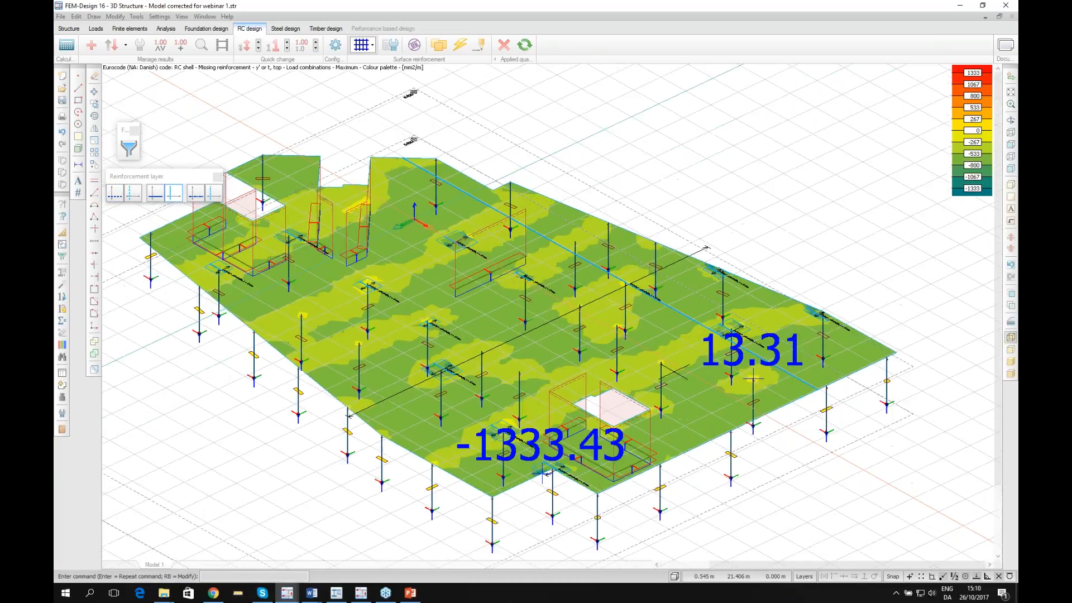
scroll(753, 379, "down", 3)
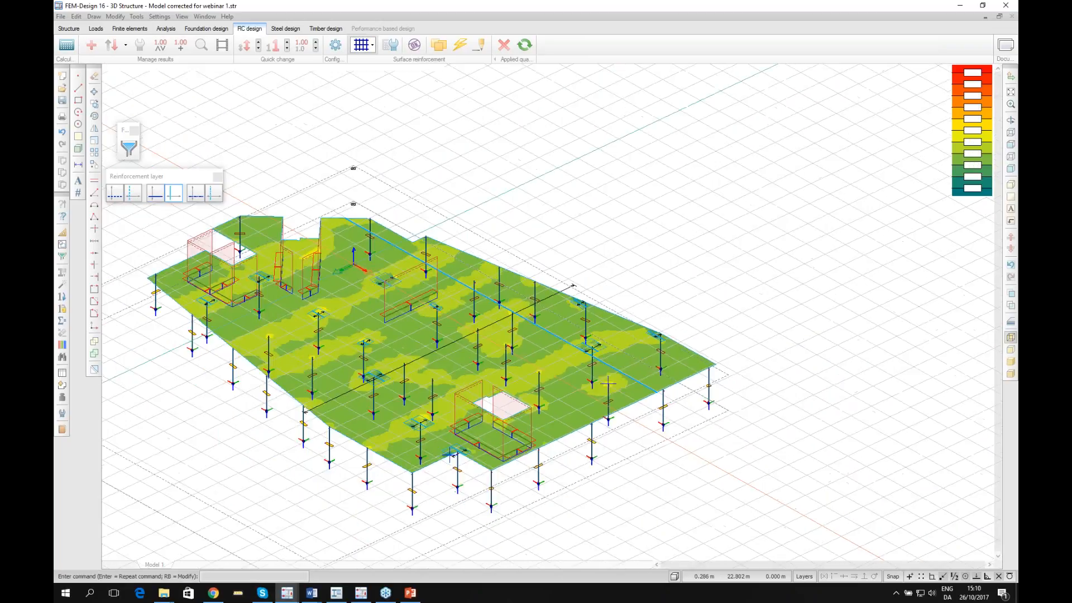
scroll(608, 383, "up", 2)
scroll(717, 380, "up", 2)
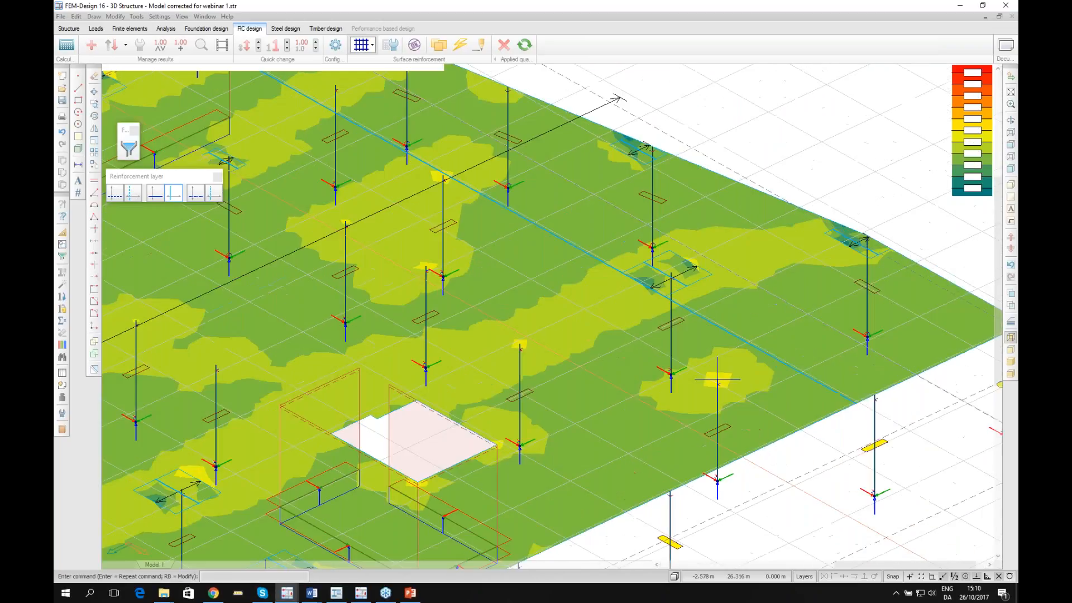
scroll(717, 379, "up", 2)
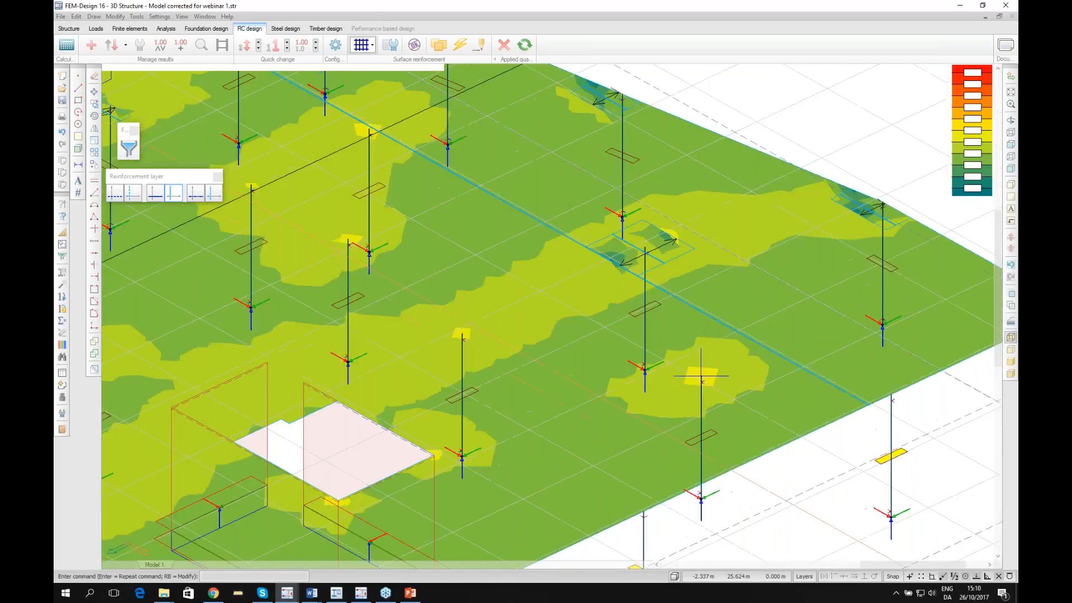
mouse_move(727, 389)
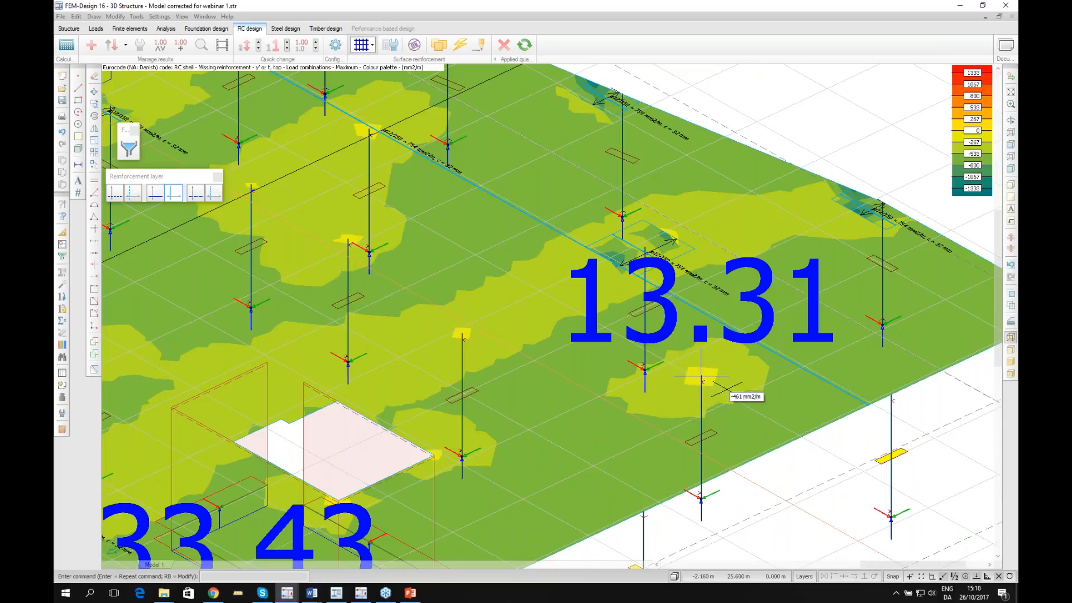
scroll(702, 379, "down", 1)
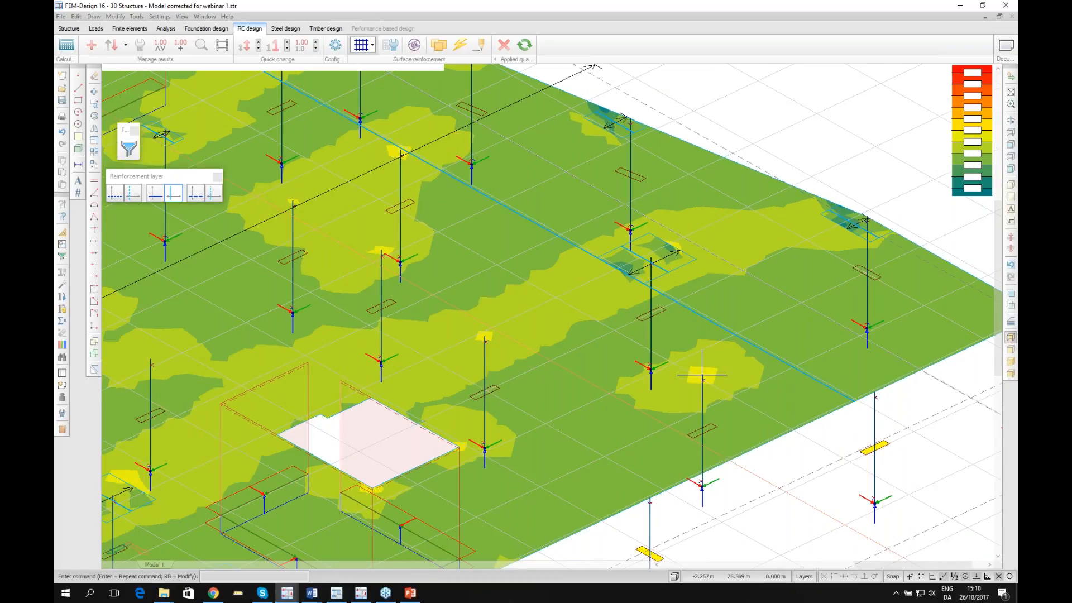
scroll(702, 375, "down", 3)
scroll(707, 376, "up", 2)
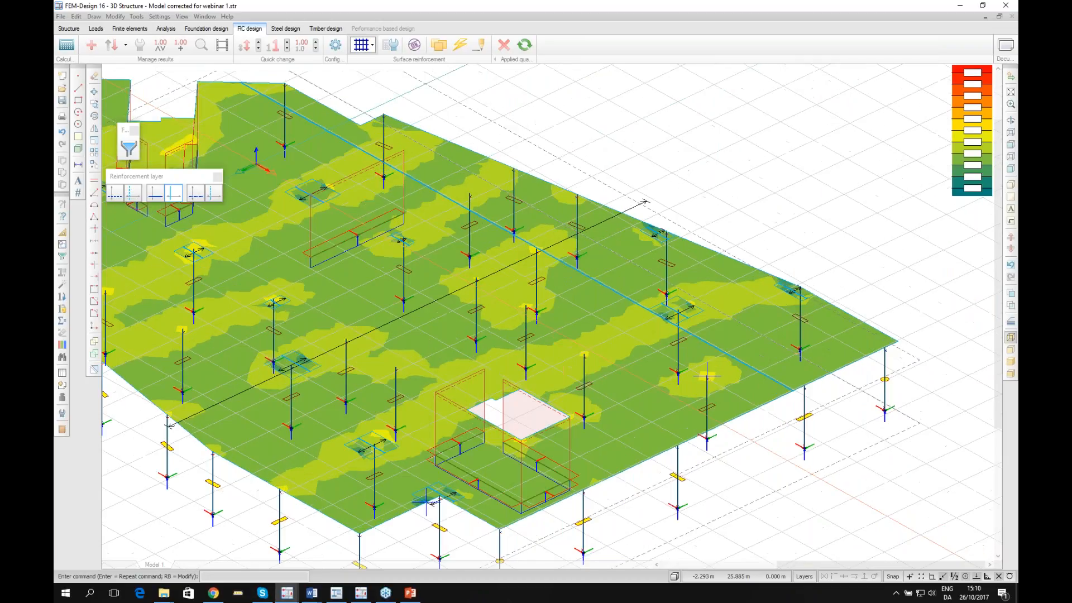
scroll(707, 375, "down", 2)
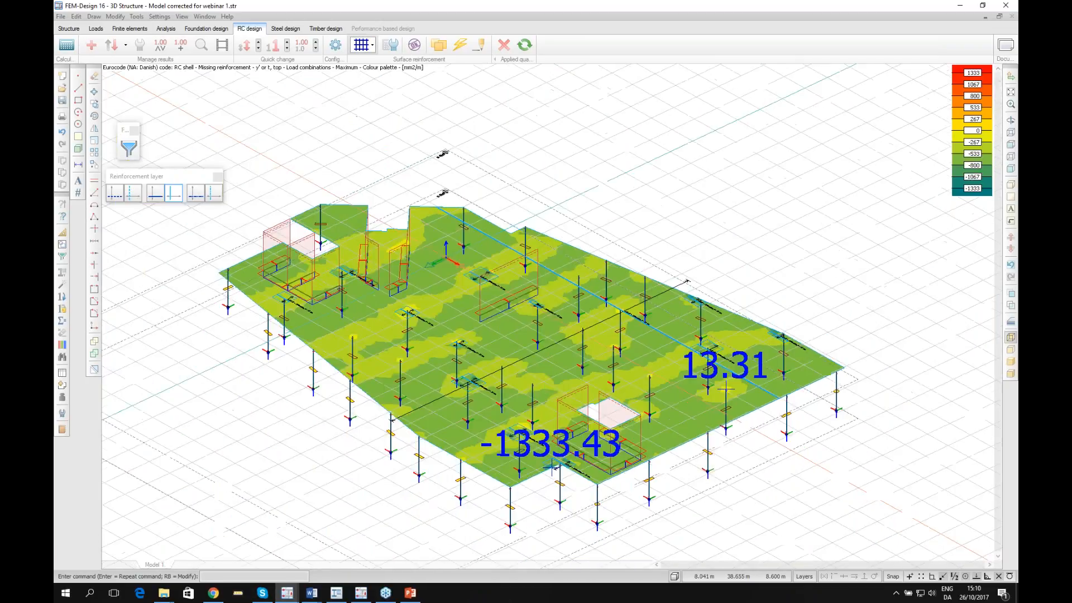
scroll(725, 387, "up", 1)
scroll(724, 389, "up", 2)
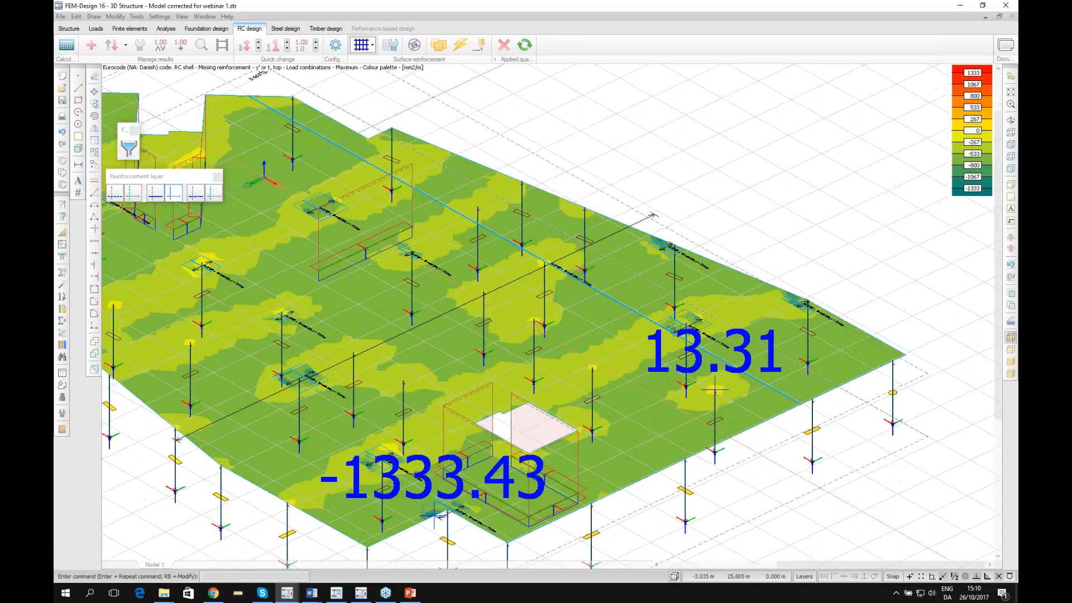
scroll(725, 389, "down", 1)
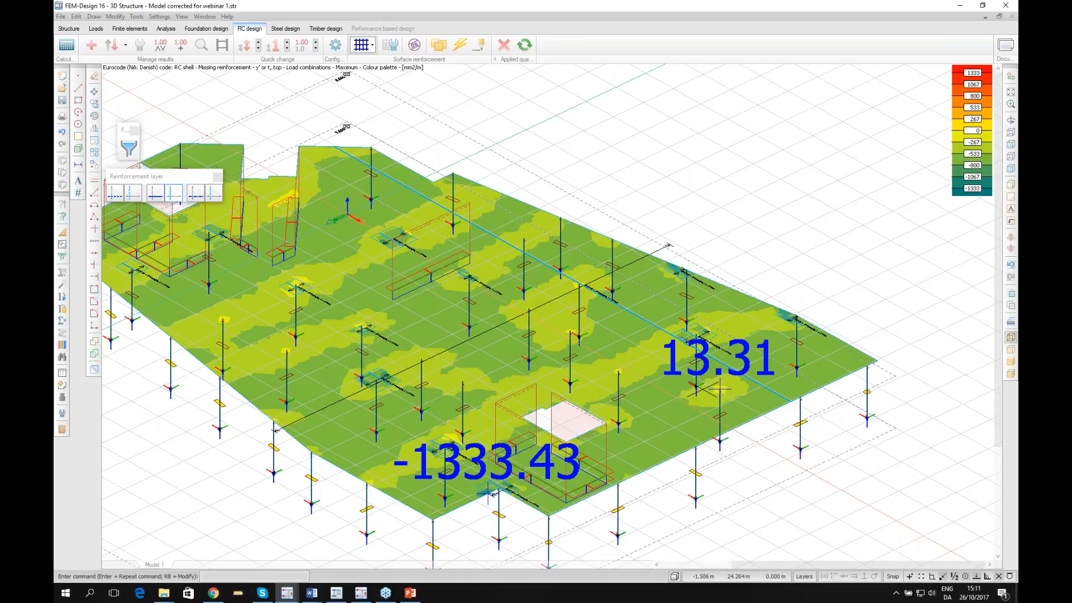
middle_click_drag(720, 388, 727, 389)
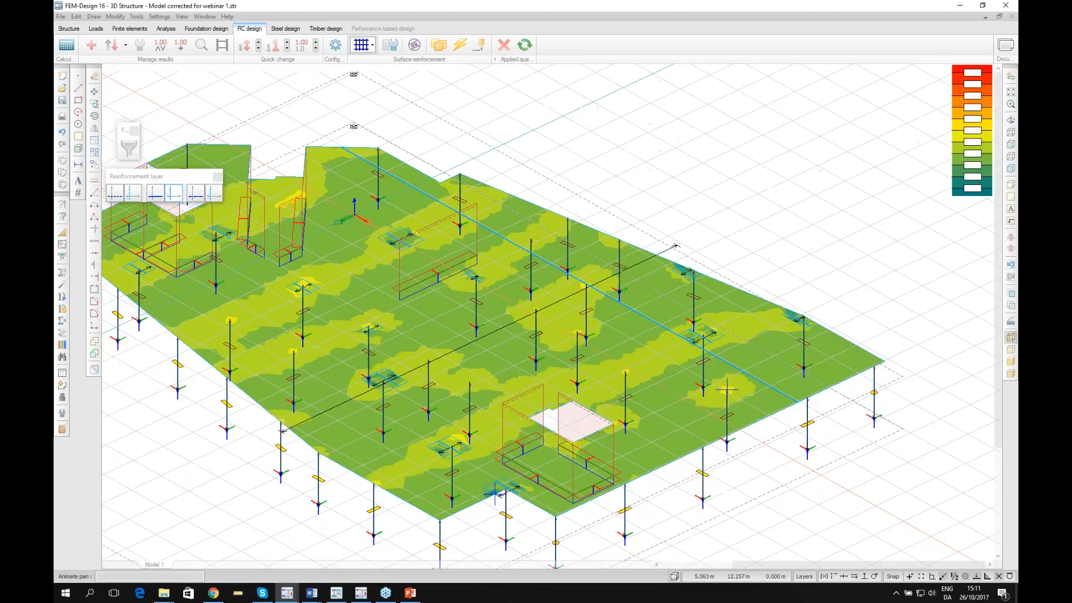
scroll(726, 389, "down", 1)
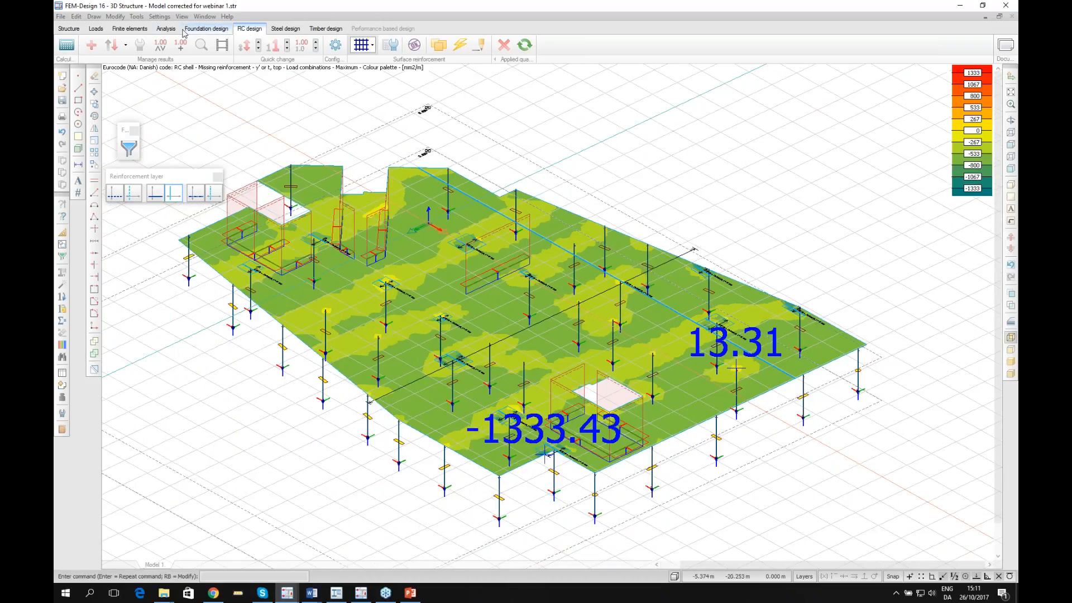
Switch to the finite elements stage and accept applying all design changes.
left_click(133, 29)
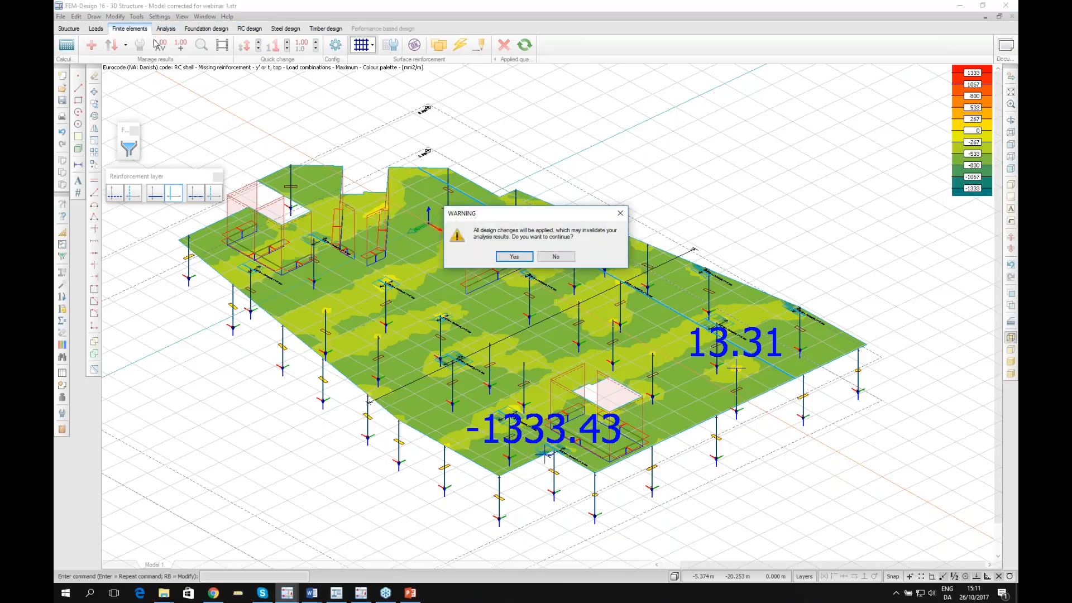
left_click(514, 257)
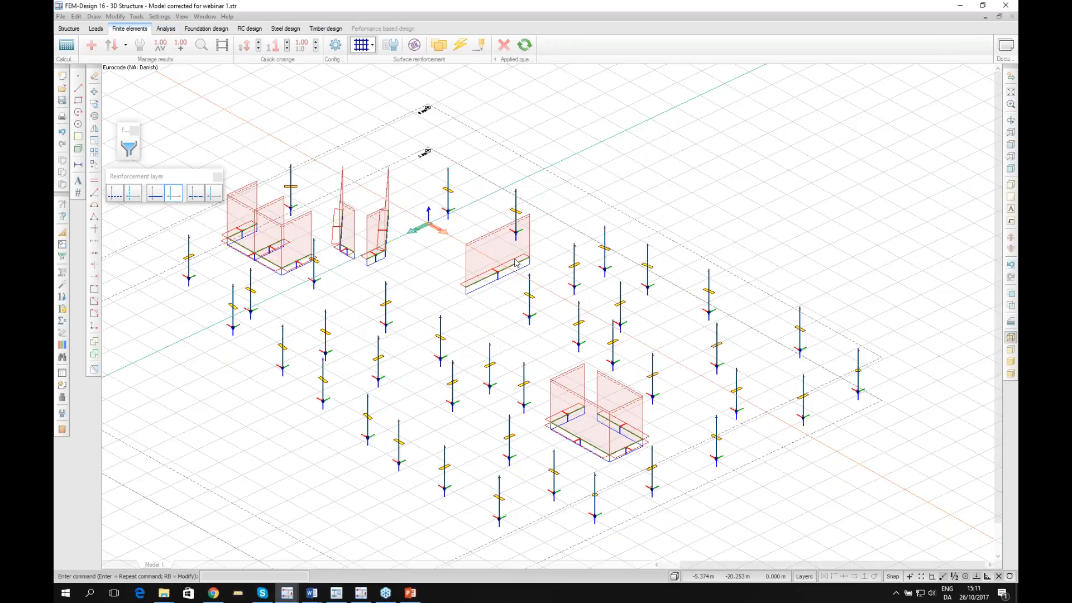
scroll(714, 331, "down", 1)
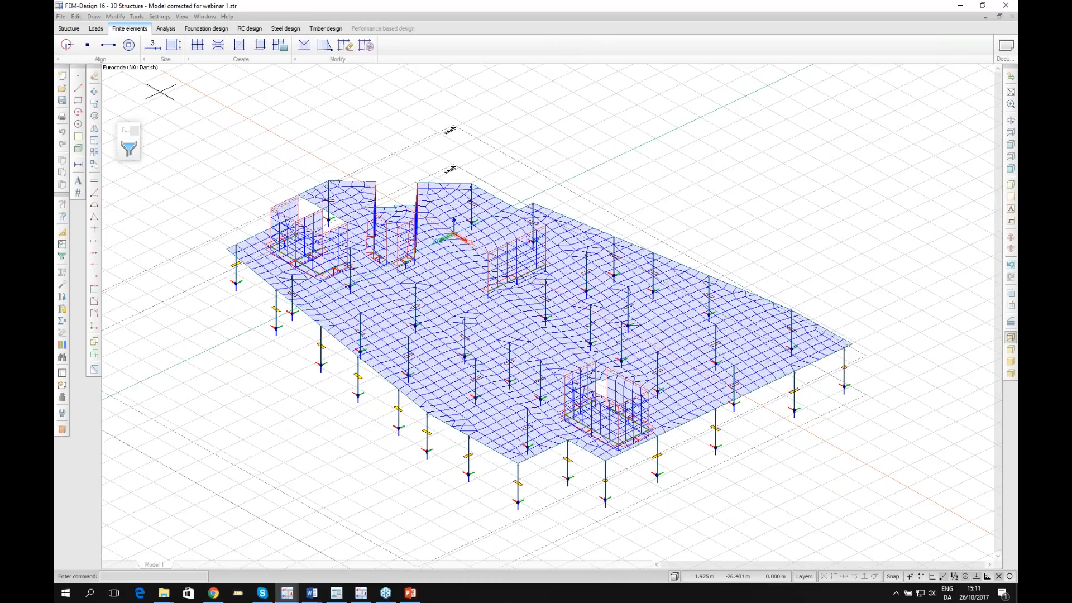
Enable automatic peak smoothing regions around column end points in the general mesh settings and generate the mesh.
left_click(161, 17)
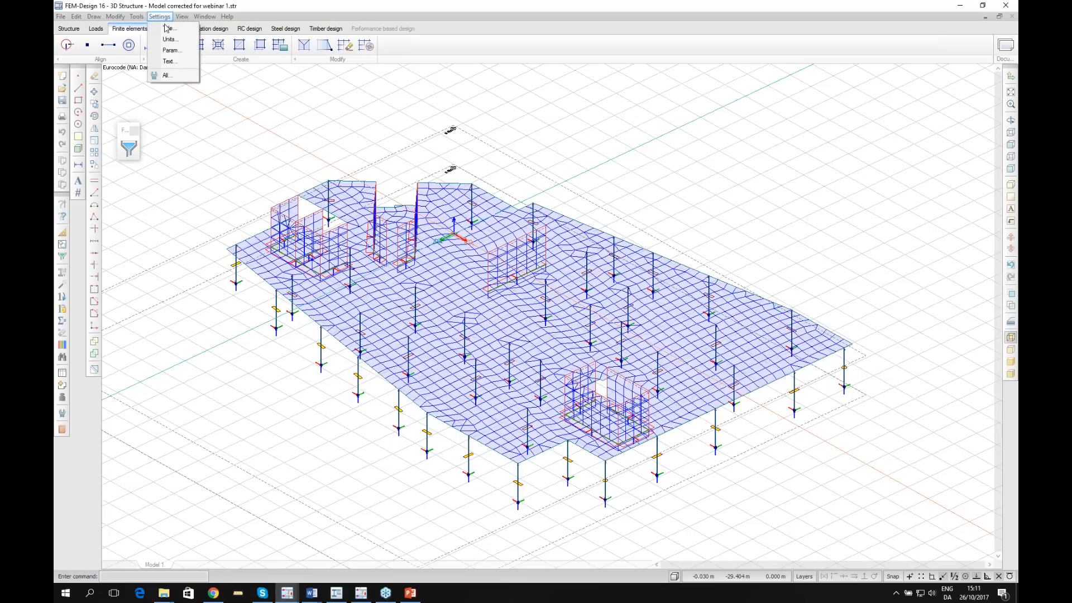
left_click(166, 75)
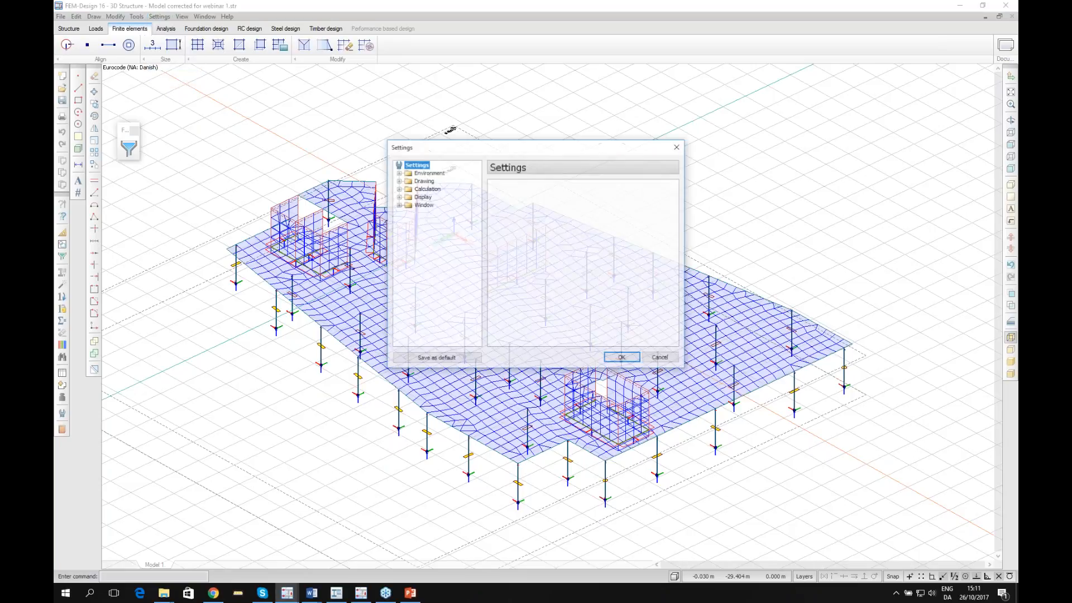
double_click(426, 189)
left_click(429, 213)
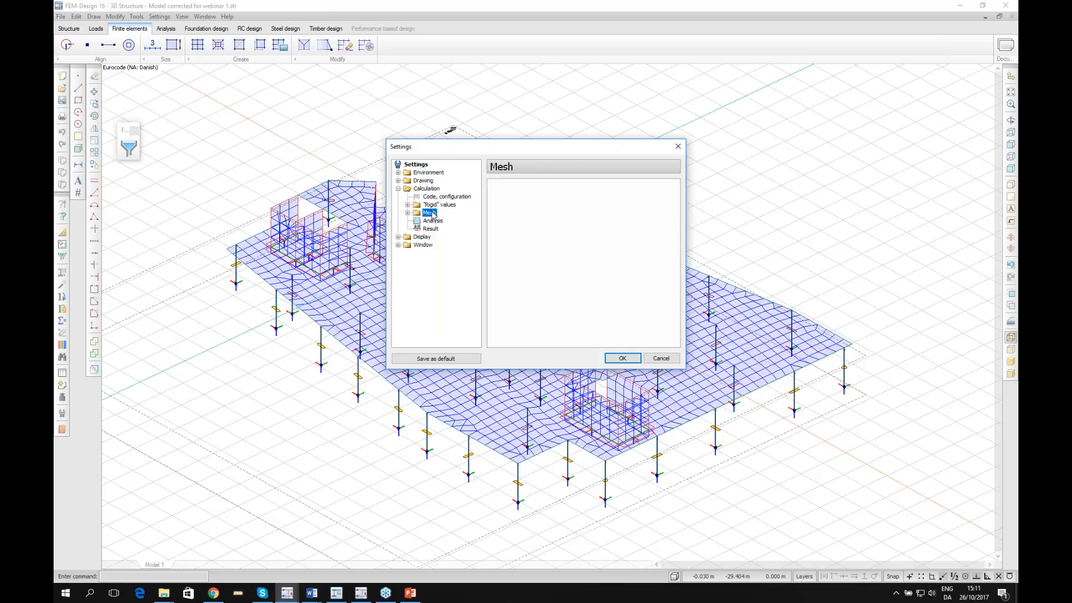
double_click(432, 213)
left_click(442, 221)
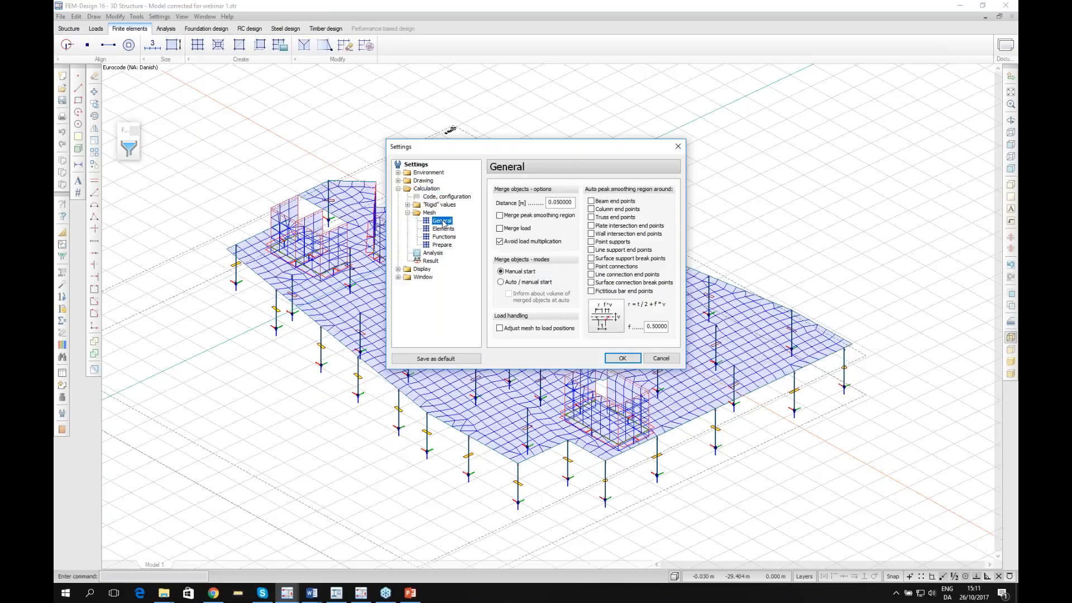
left_click(591, 209)
left_click(621, 361)
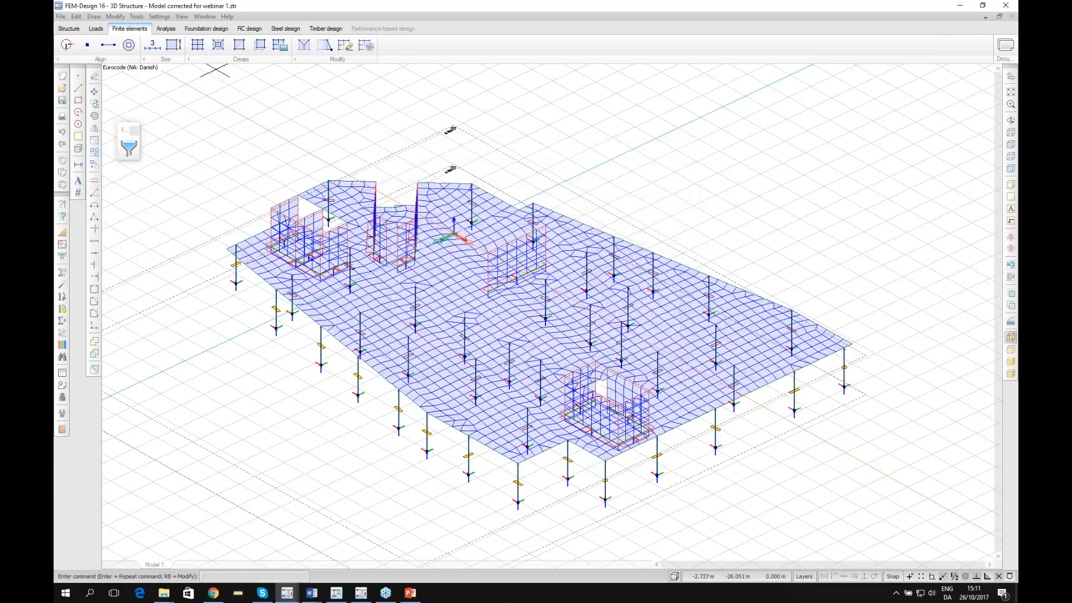
left_click(197, 44)
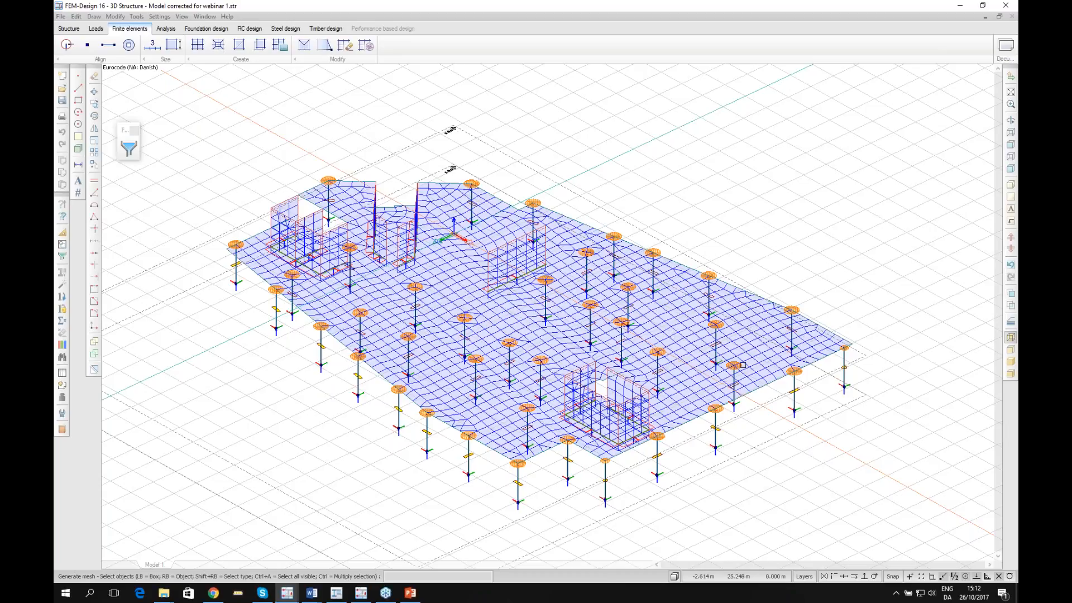
scroll(743, 369, "up", 2)
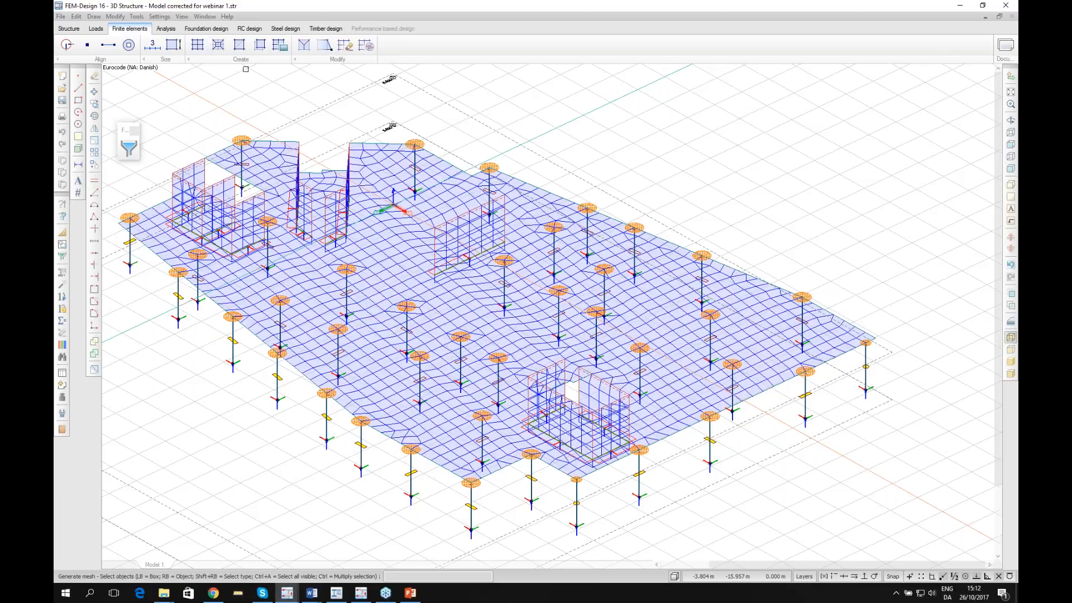
Return to RC design and set up design calculations that check all structural elements based on load combinations.
left_click(248, 30)
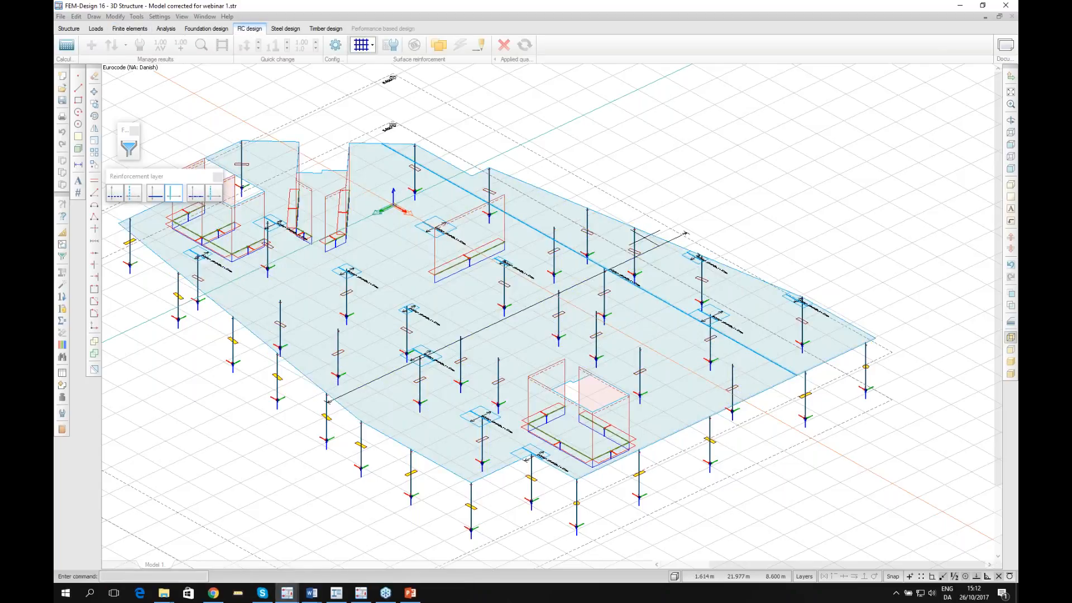
middle_click_drag(440, 339, 506, 401)
left_click(66, 46)
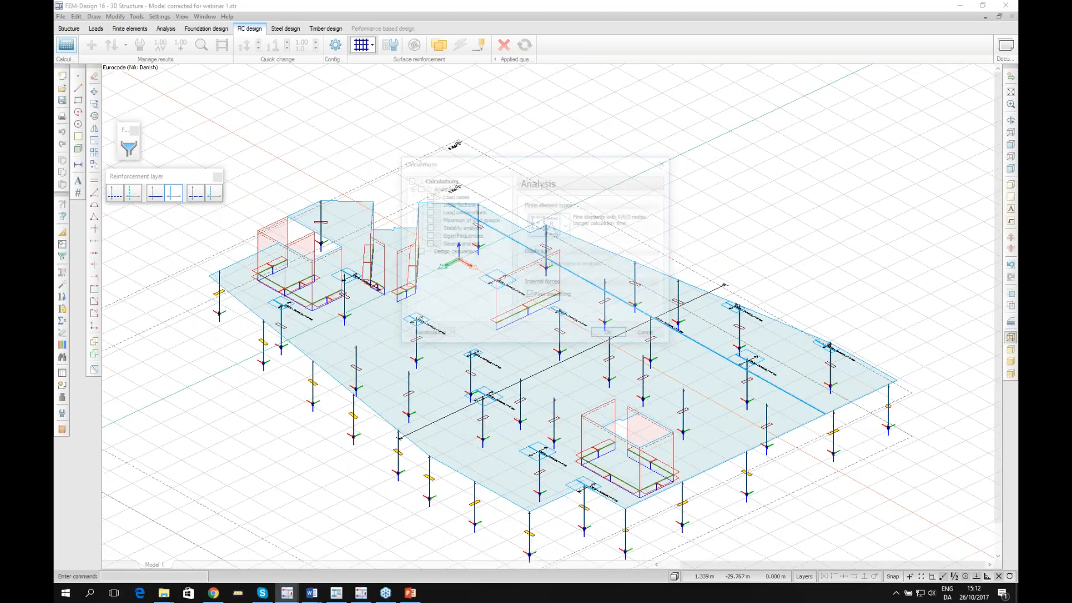
left_click(417, 253)
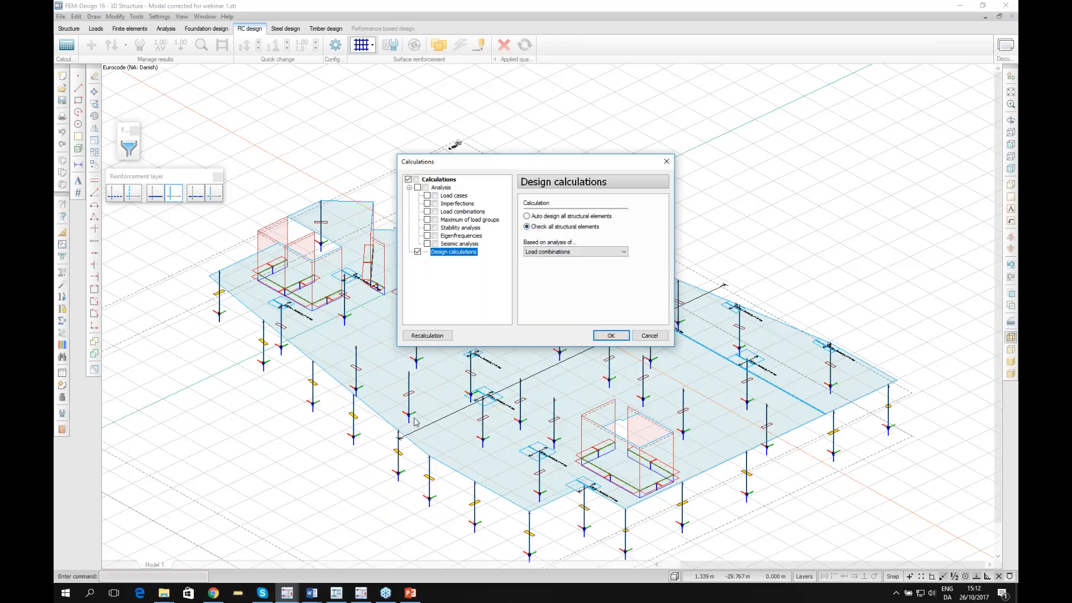
Switch to the open model designed with Peak Smoothing and inspect its missing y' or t top reinforcement over the columns.
mouse_move(360, 595)
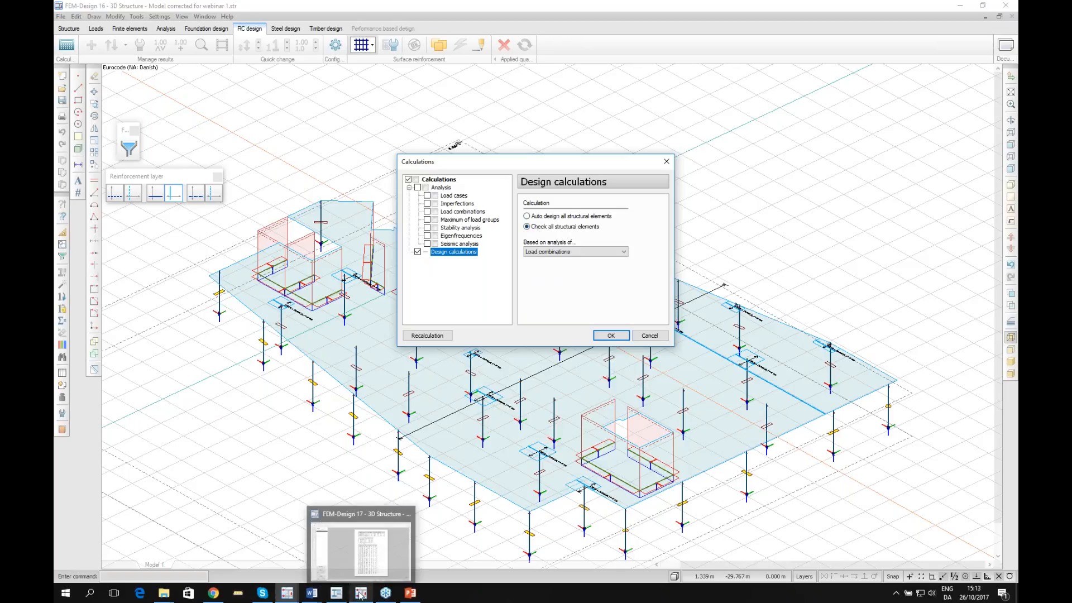
mouse_move(287, 592)
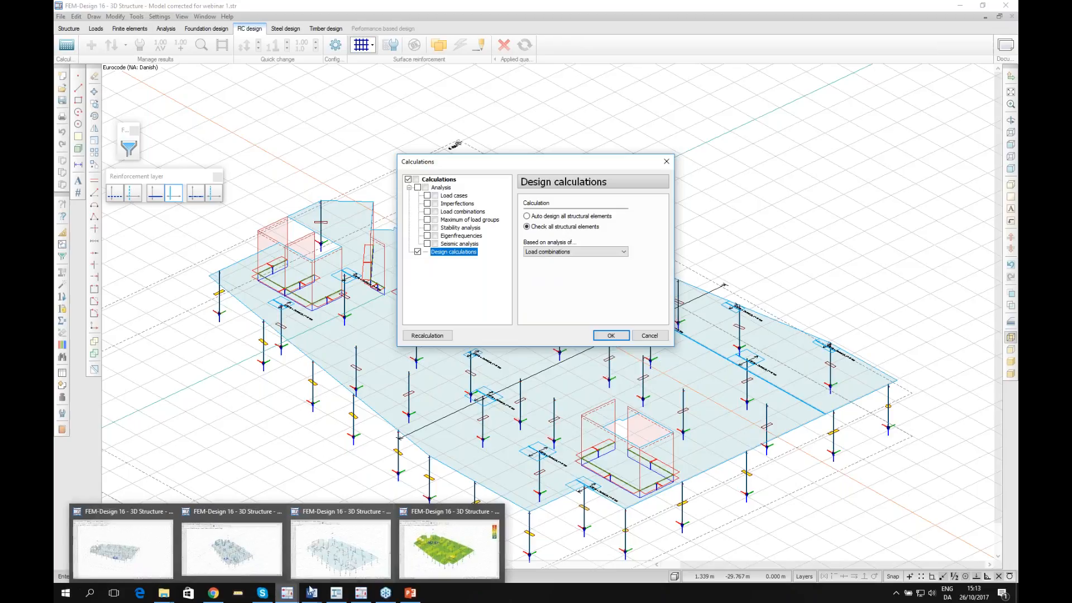
mouse_move(454, 551)
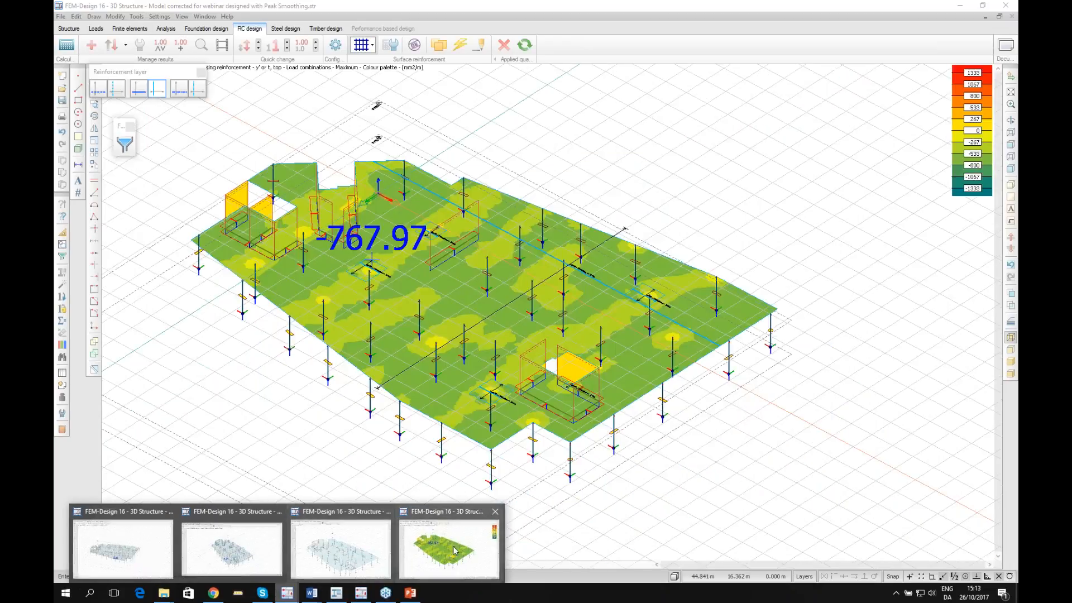
left_click(454, 551)
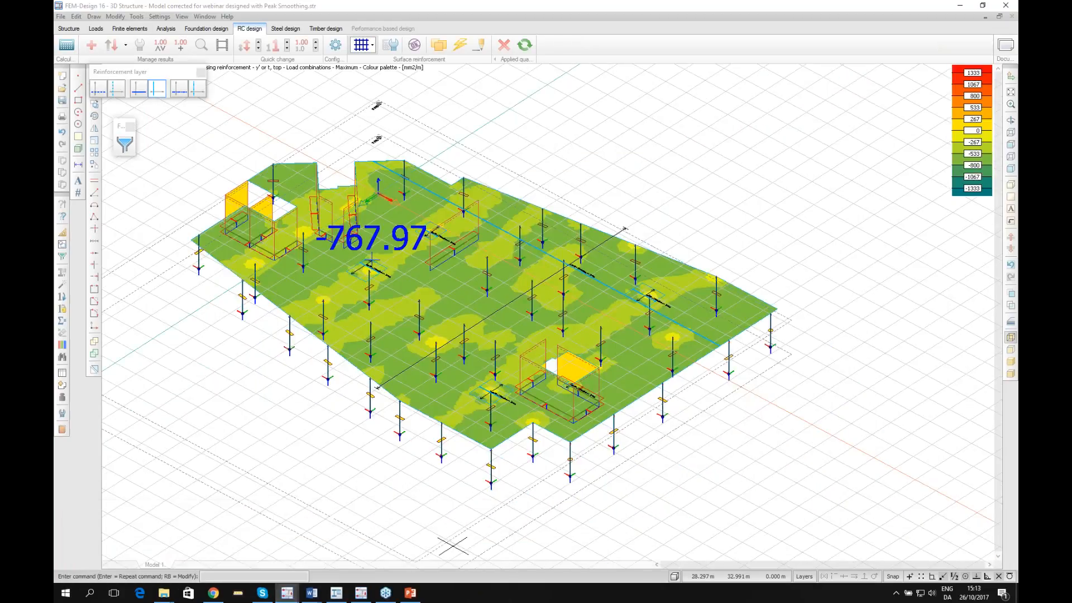
scroll(491, 308, "up", 2)
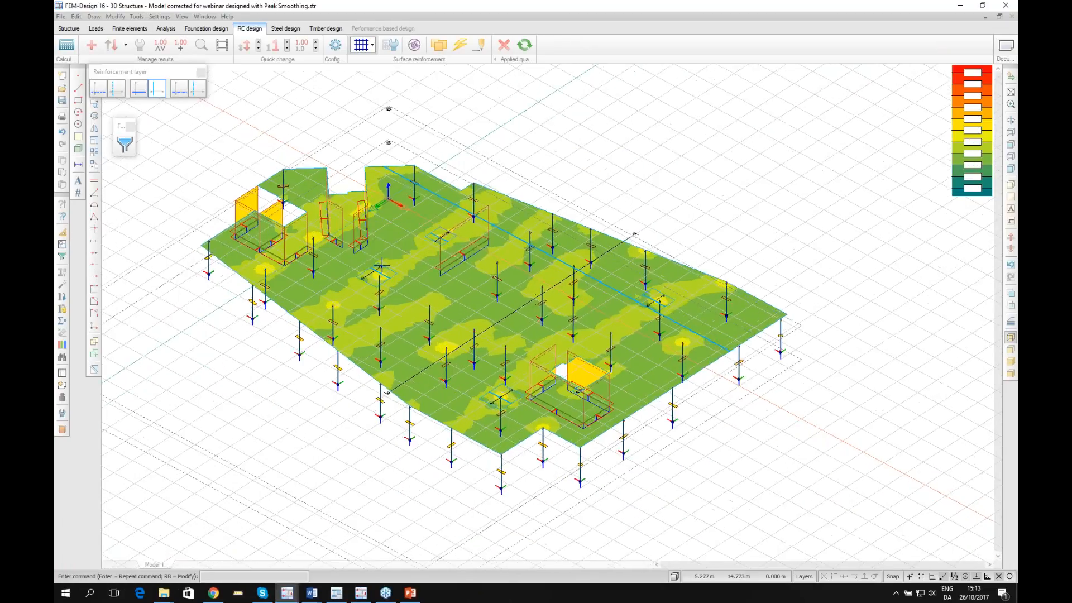
Check the surface reinforcement of floor slab P.1.1 and examine its utilization, shear and crack width details alongside the slab.
scroll(500, 350, "up", 4)
scroll(490, 323, "down", 3)
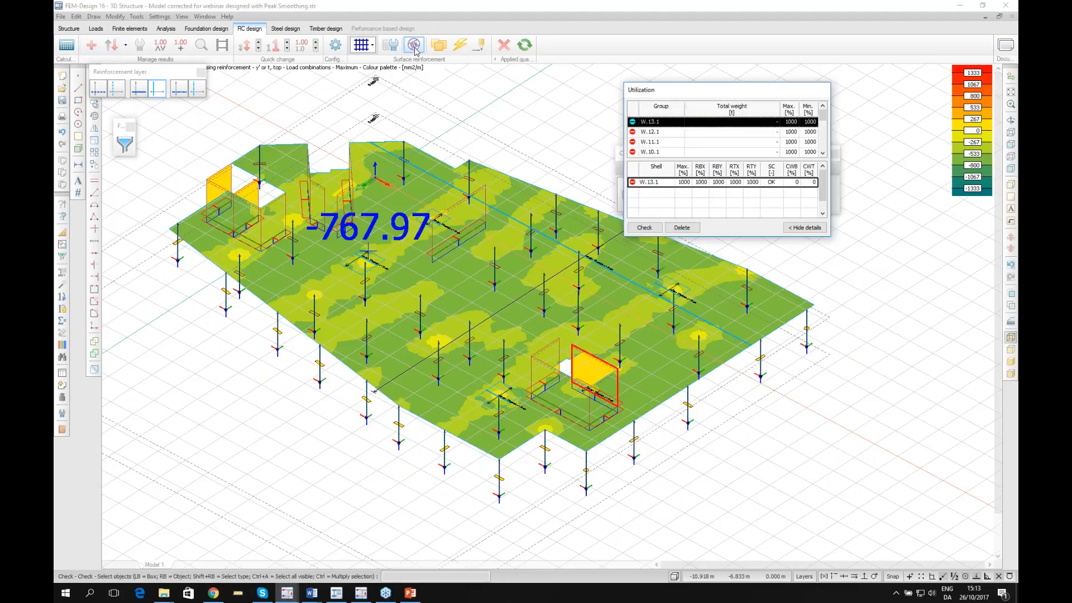
left_click(465, 303)
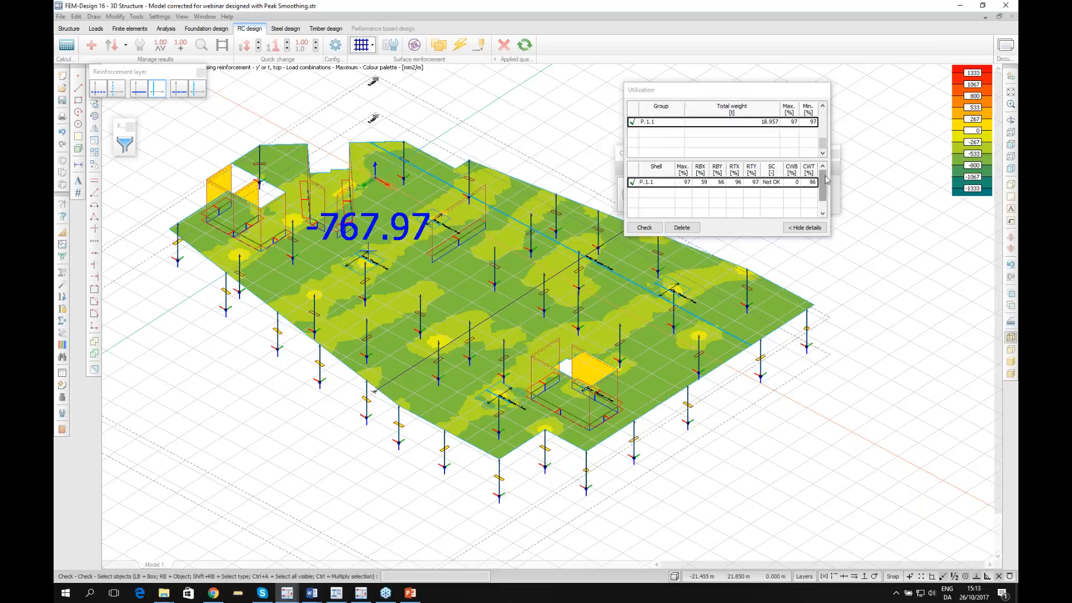
left_click(804, 122)
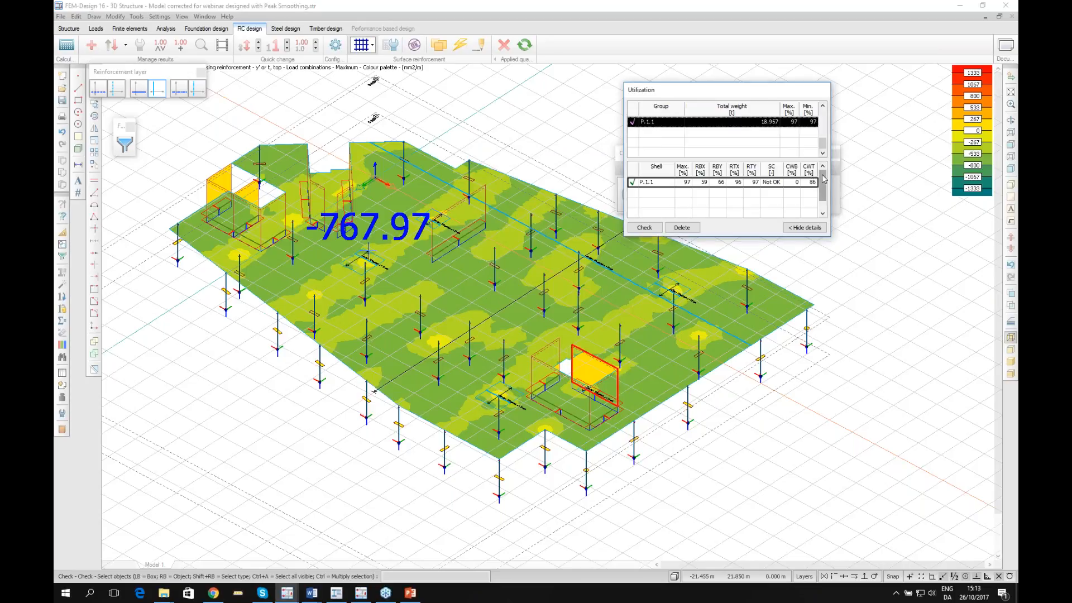
scroll(271, 224, "up", 2)
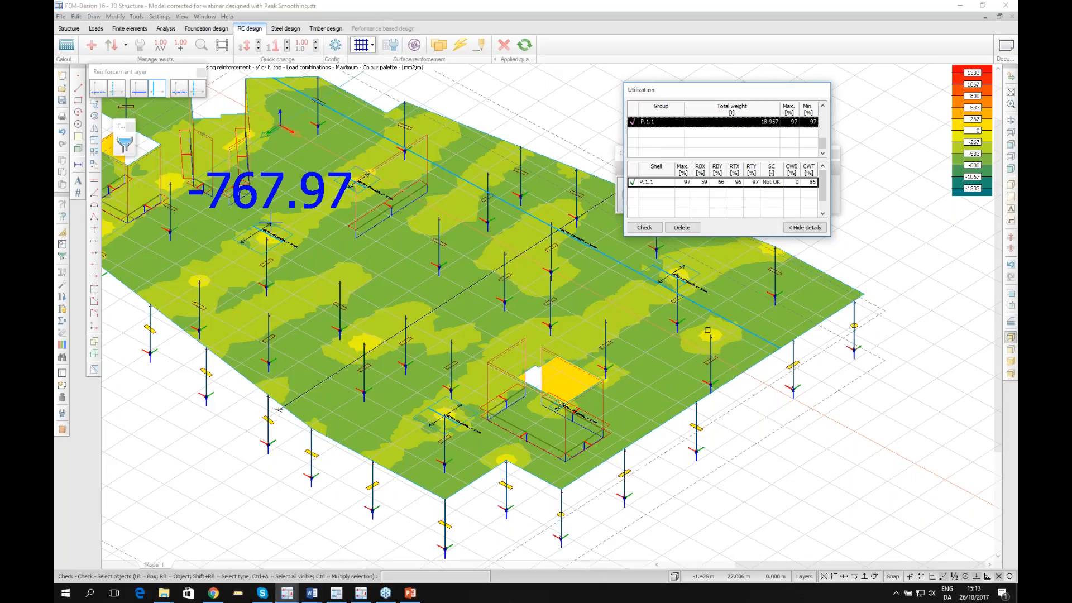
scroll(717, 345, "up", 2)
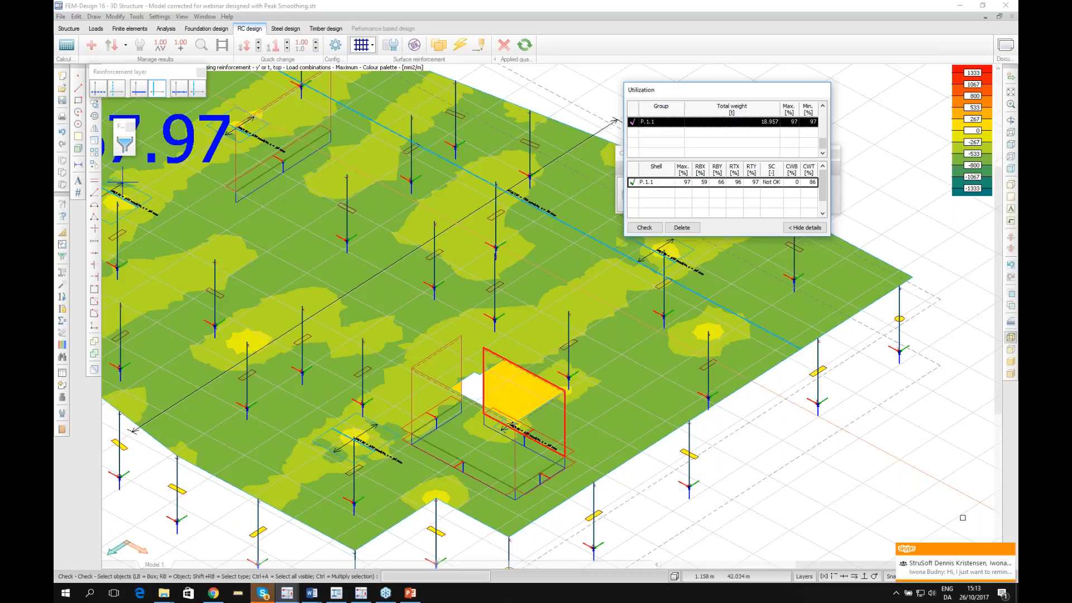
left_click(1009, 549)
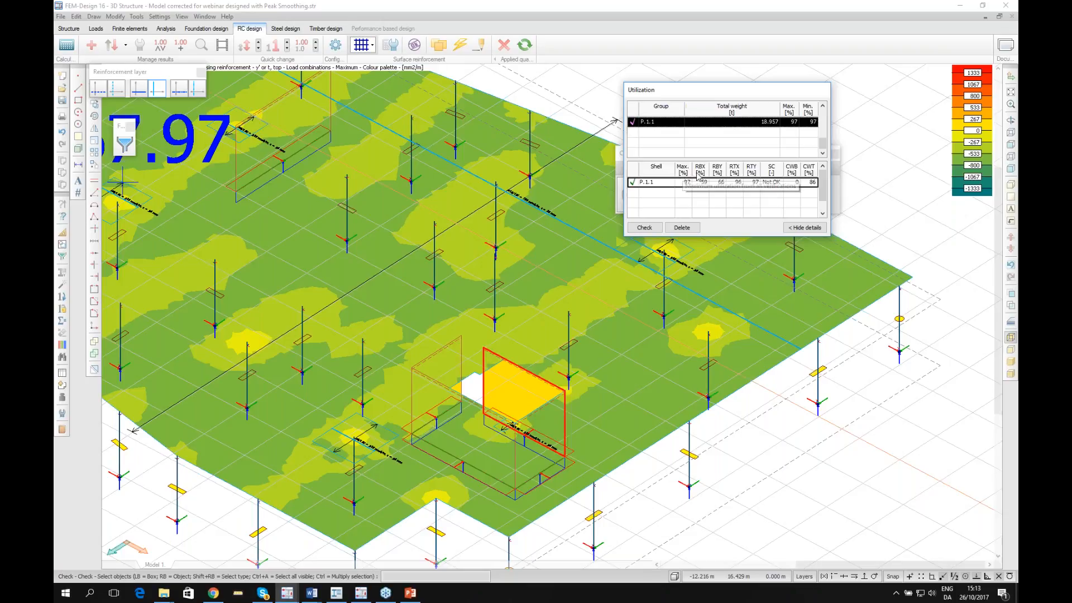
left_click_drag(685, 89, 701, 106)
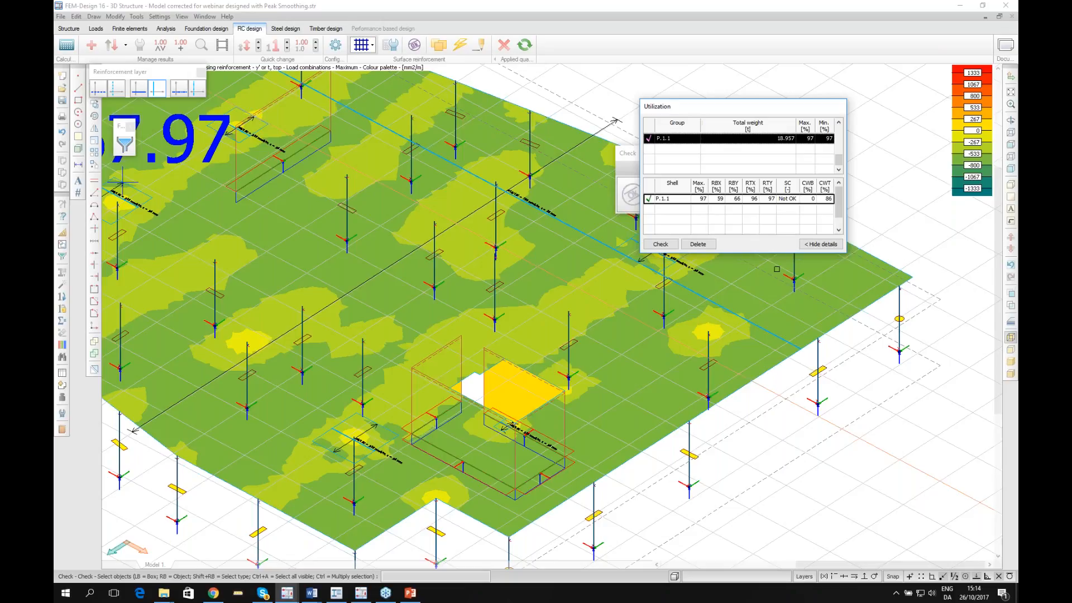
middle_click_drag(585, 291, 665, 329)
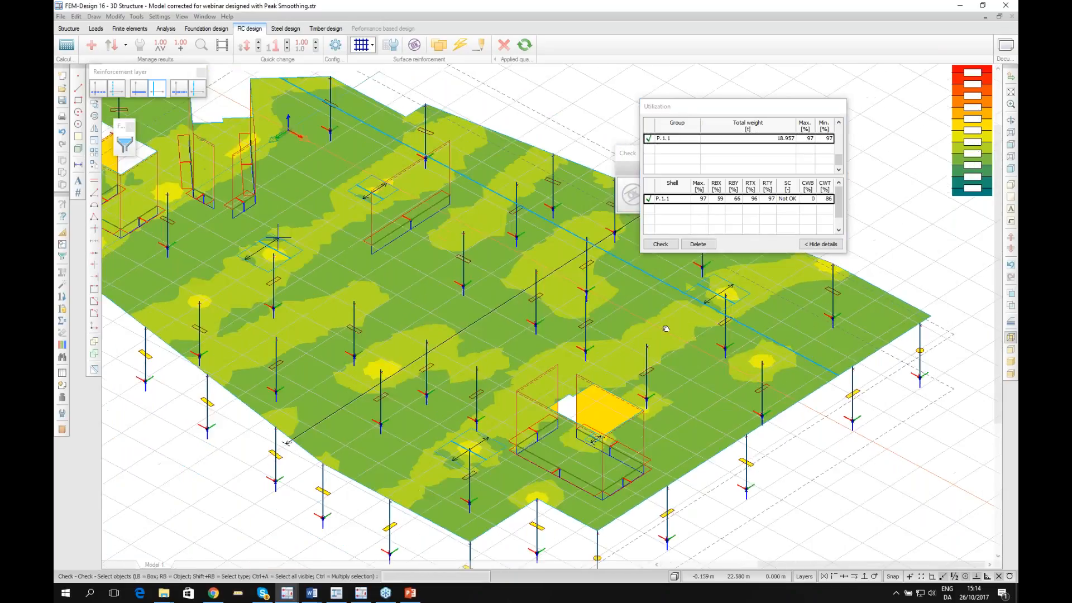
scroll(666, 328, "down", 2)
left_click_drag(734, 107, 735, 56)
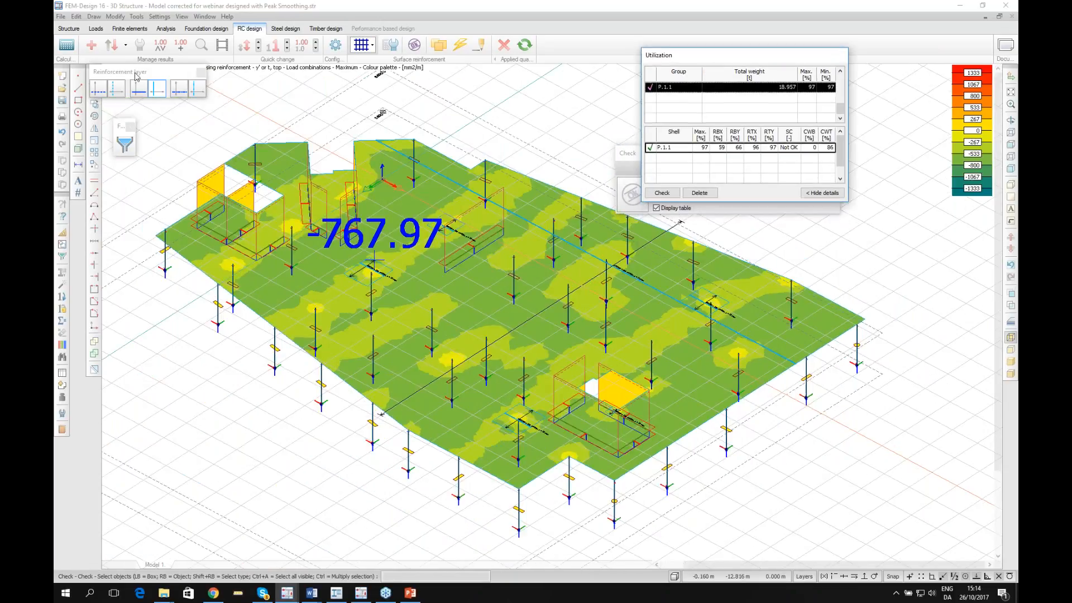
Display missing shear capacity as a colour palette for the maximum of load combinations, labelling the positive maximum across all visible objects.
left_click(93, 49)
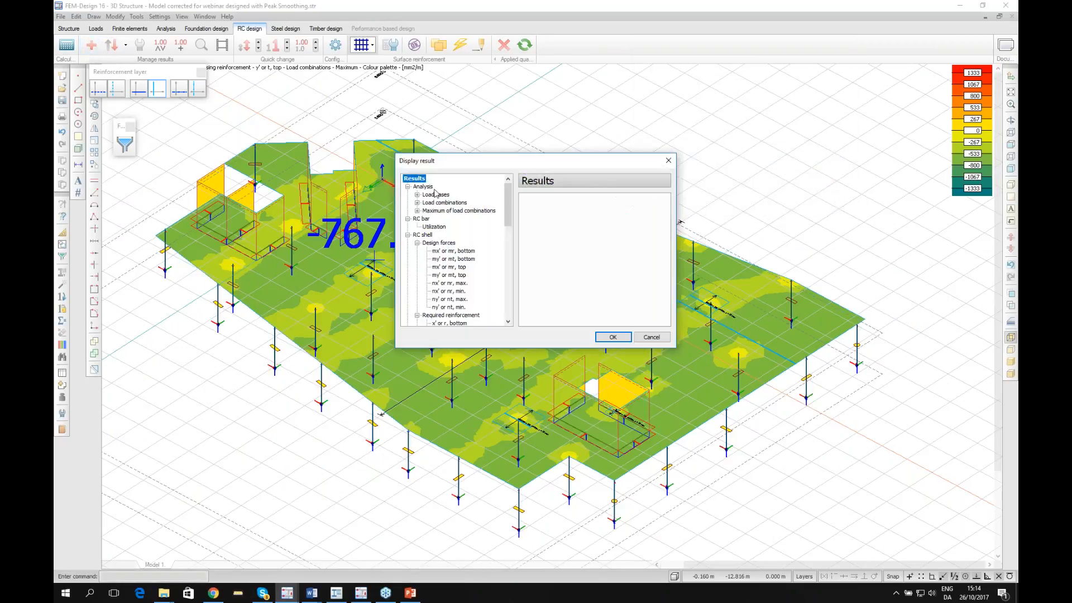
scroll(508, 210, "down", 1)
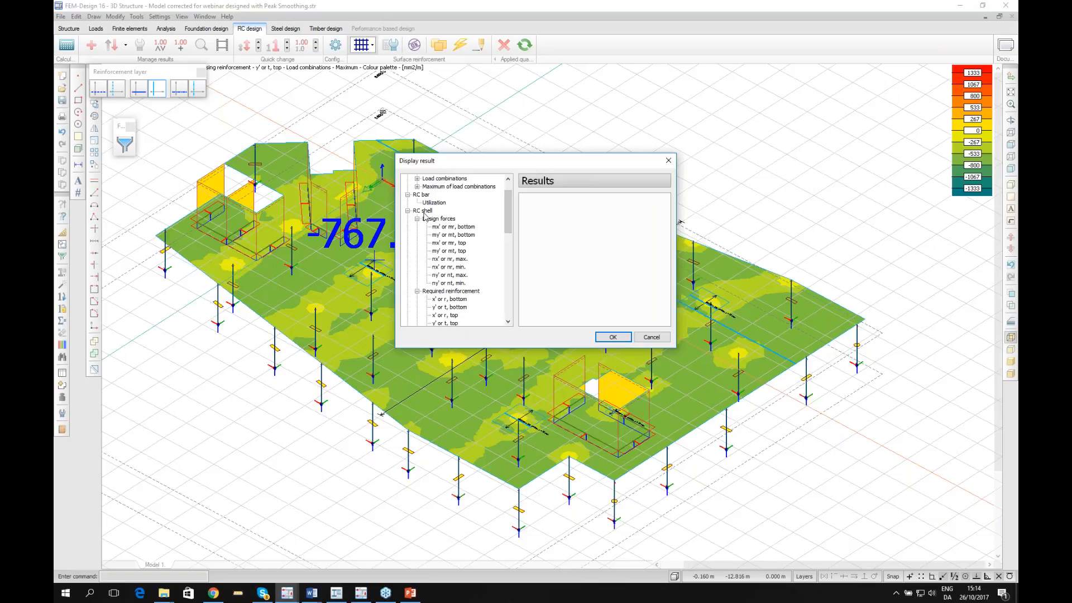
left_click_drag(504, 212, 512, 290)
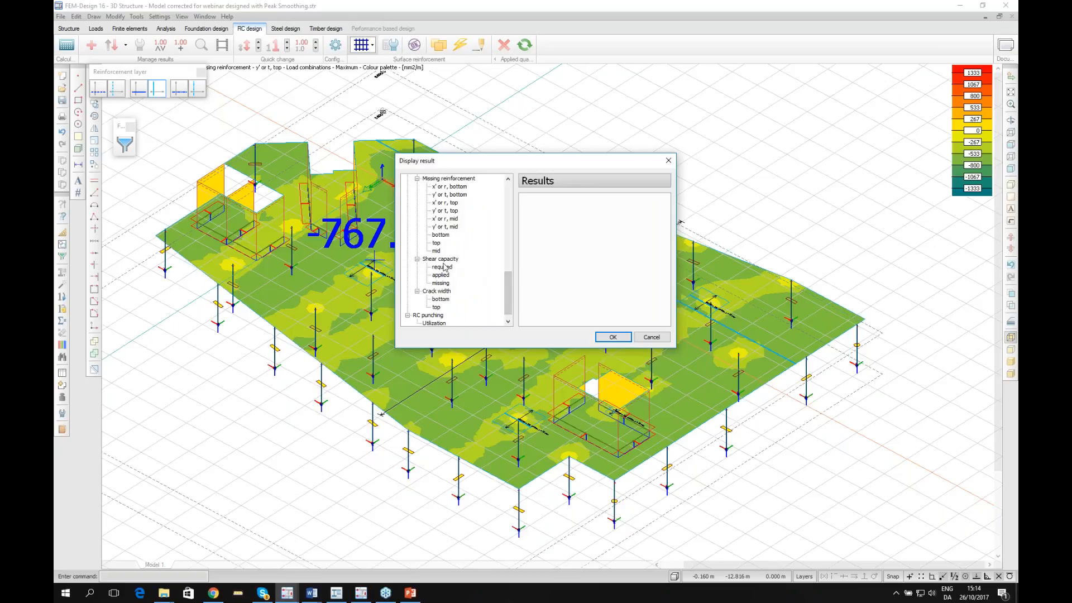
left_click(440, 283)
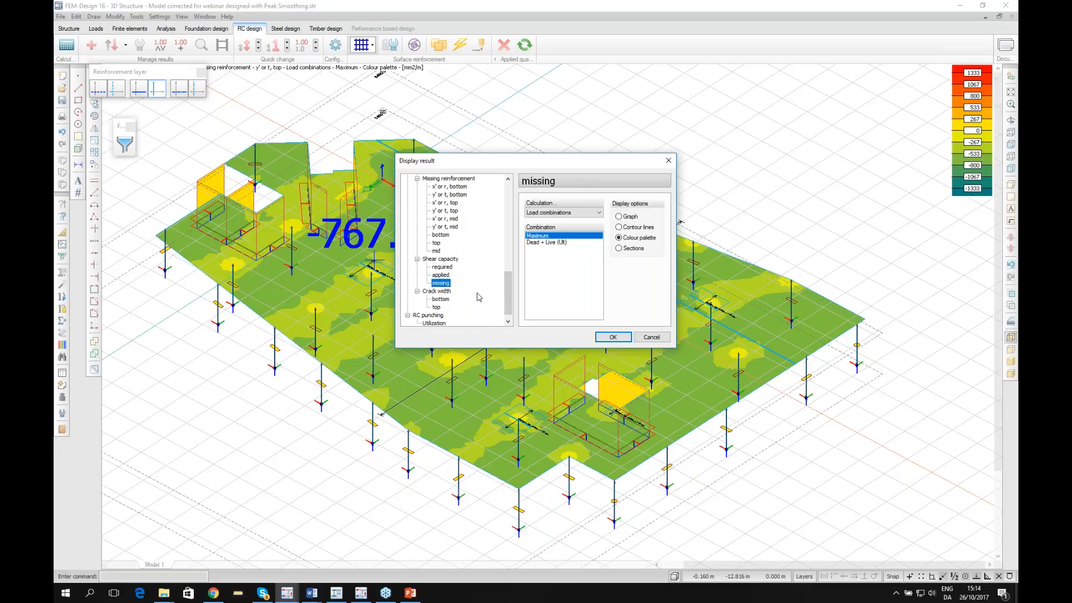
left_click(613, 337)
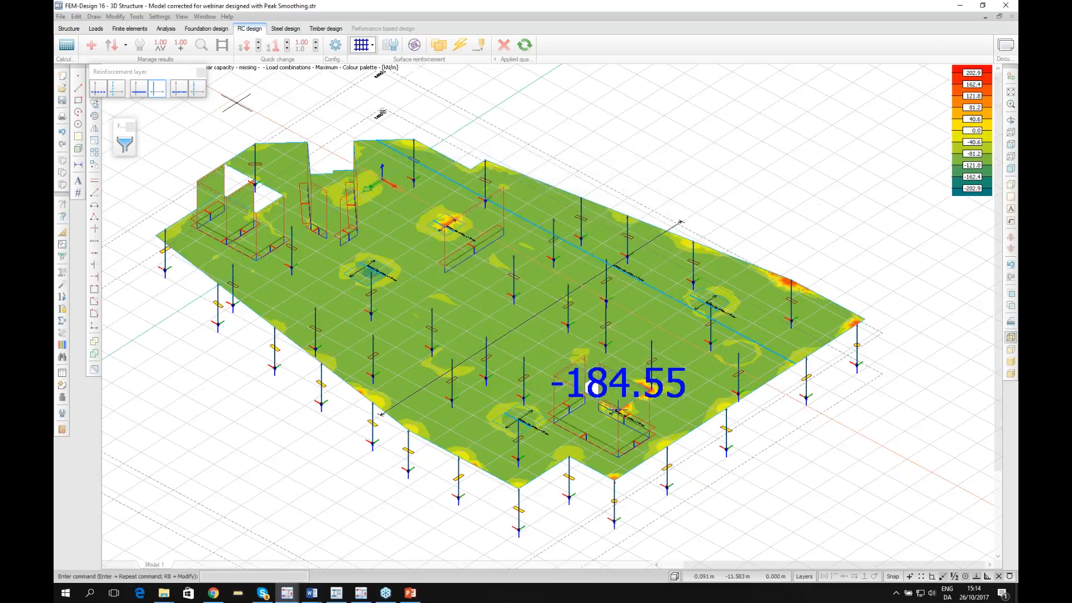
left_click(160, 50)
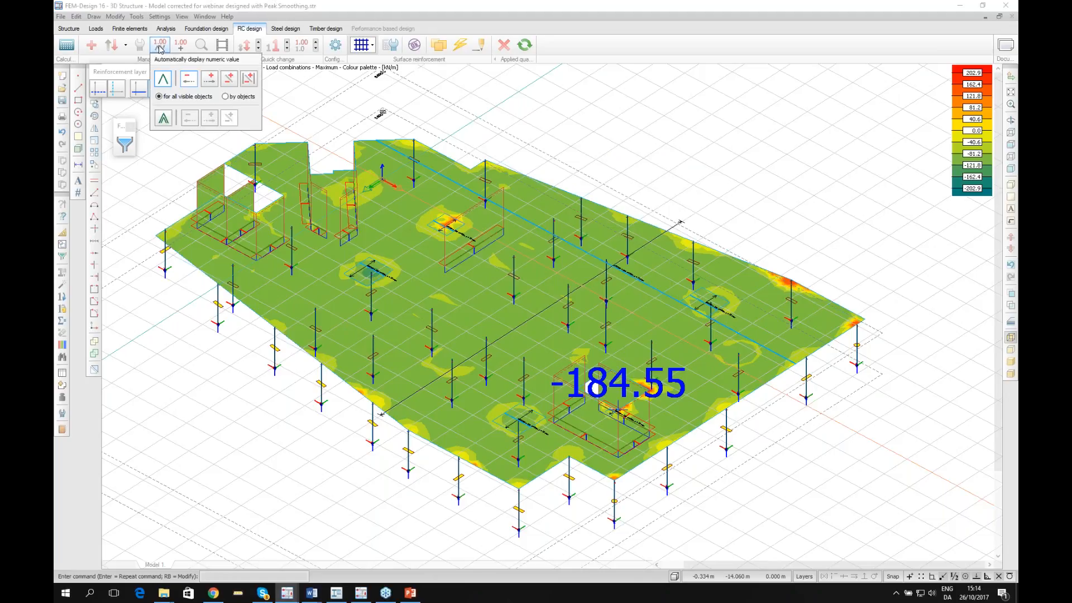
left_click(210, 79)
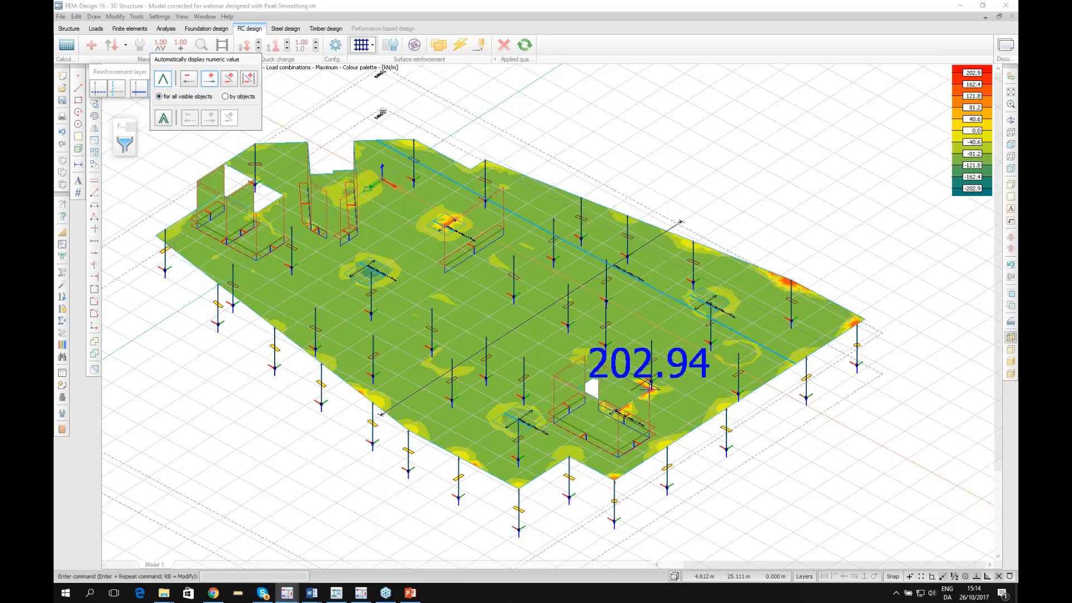
Examine the missing shear capacity peaks around the wall opening, the columns and the slab edges and corners.
scroll(650, 385, "up", 1)
scroll(651, 386, "up", 1)
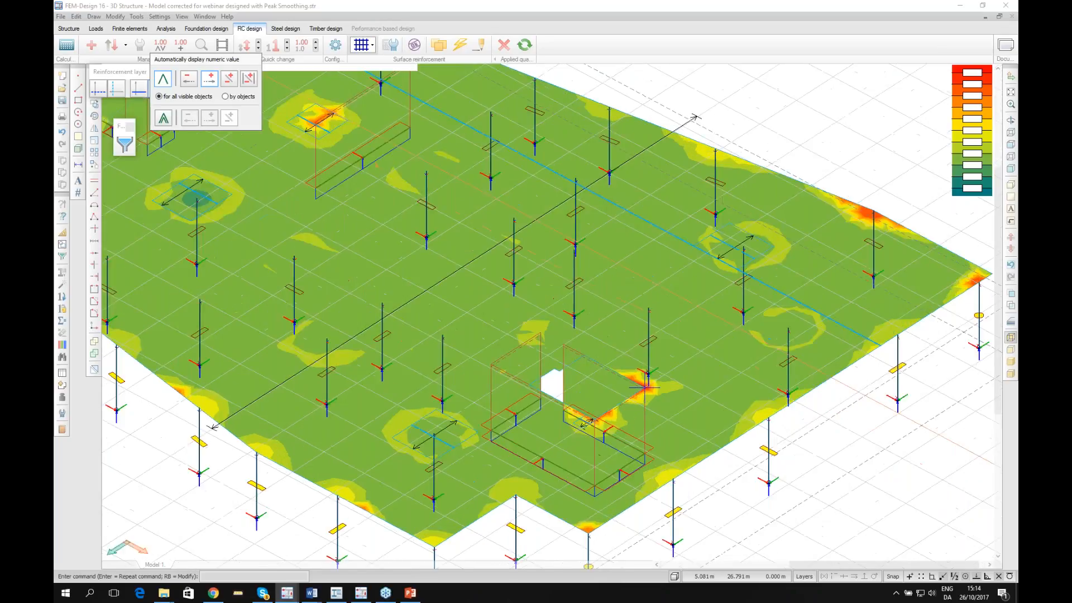
scroll(646, 387, "up", 1)
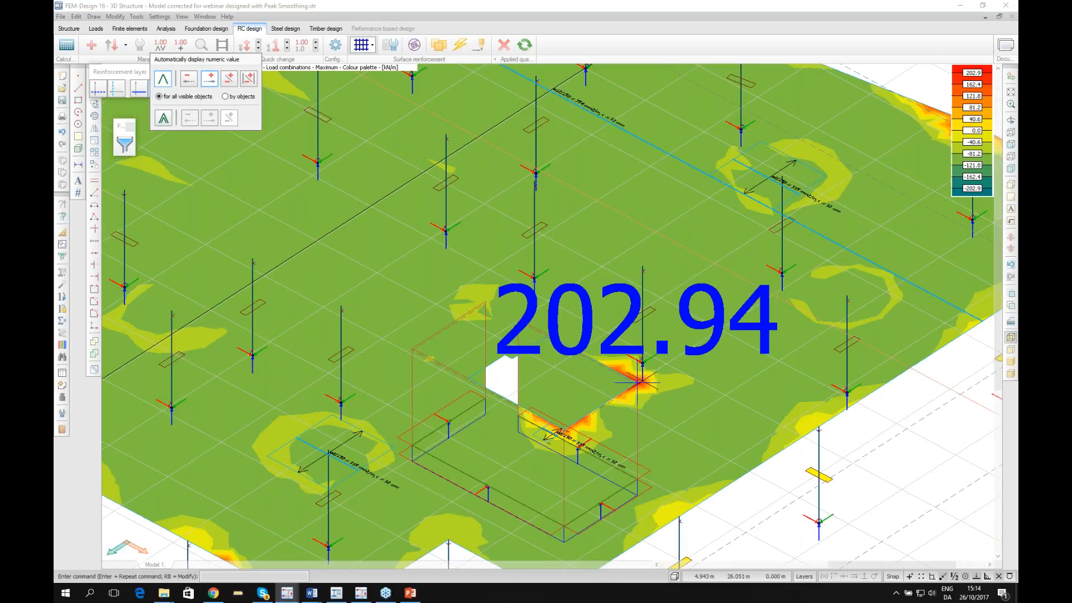
scroll(641, 383, "down", 1)
scroll(638, 382, "down", 1)
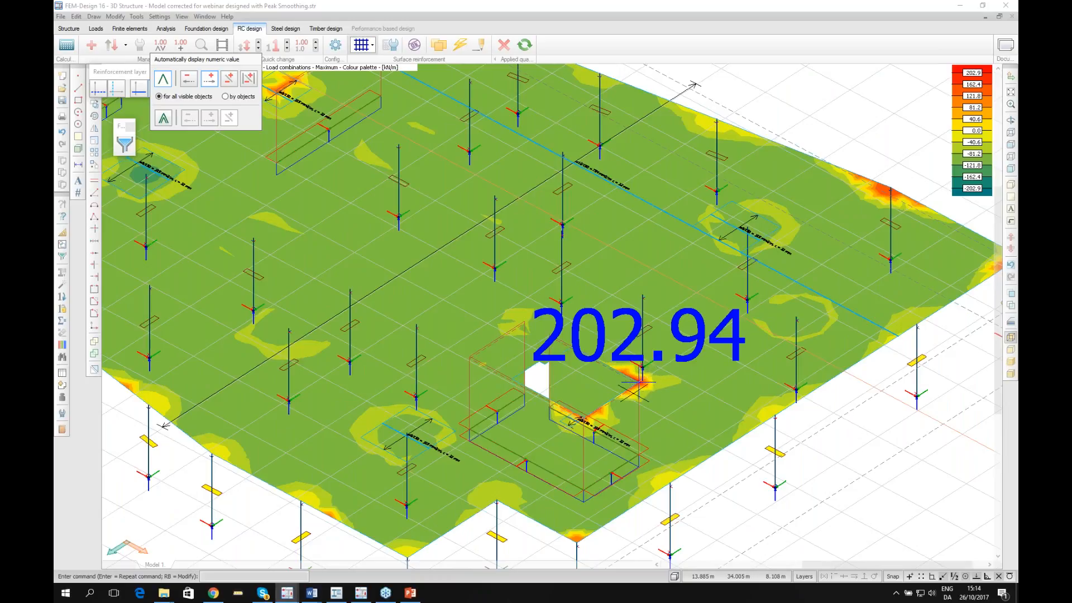
scroll(642, 383, "down", 1)
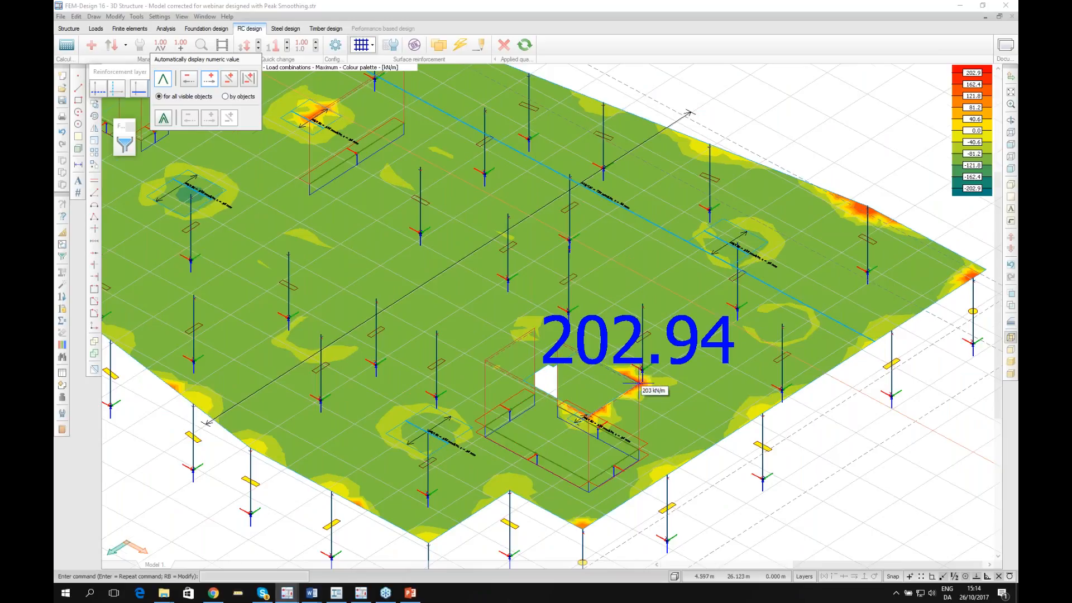
scroll(639, 383, "up", 1)
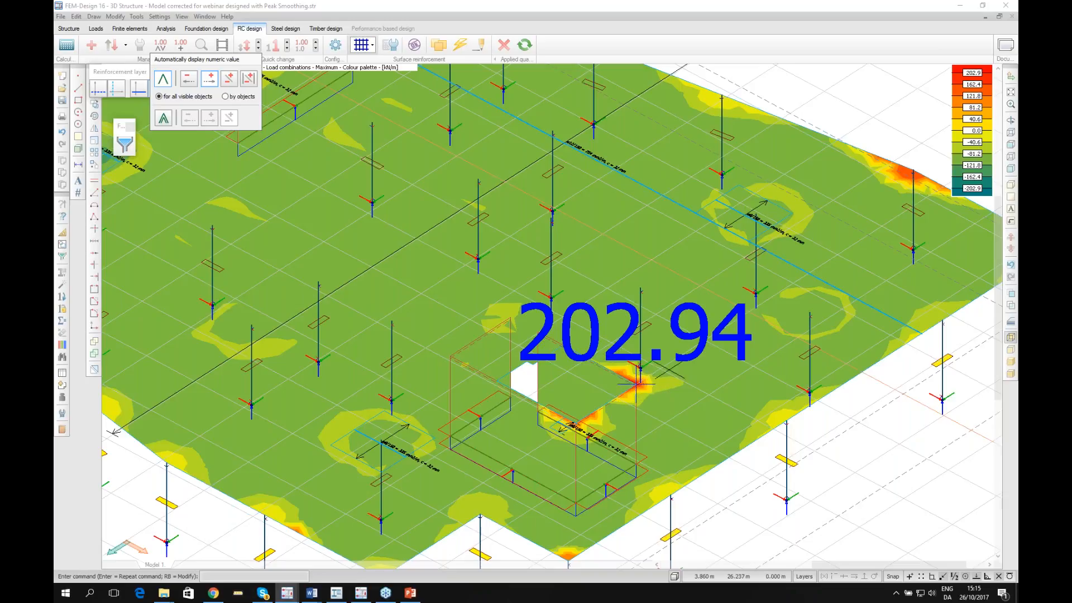
scroll(641, 380, "down", 1)
scroll(642, 380, "up", 1)
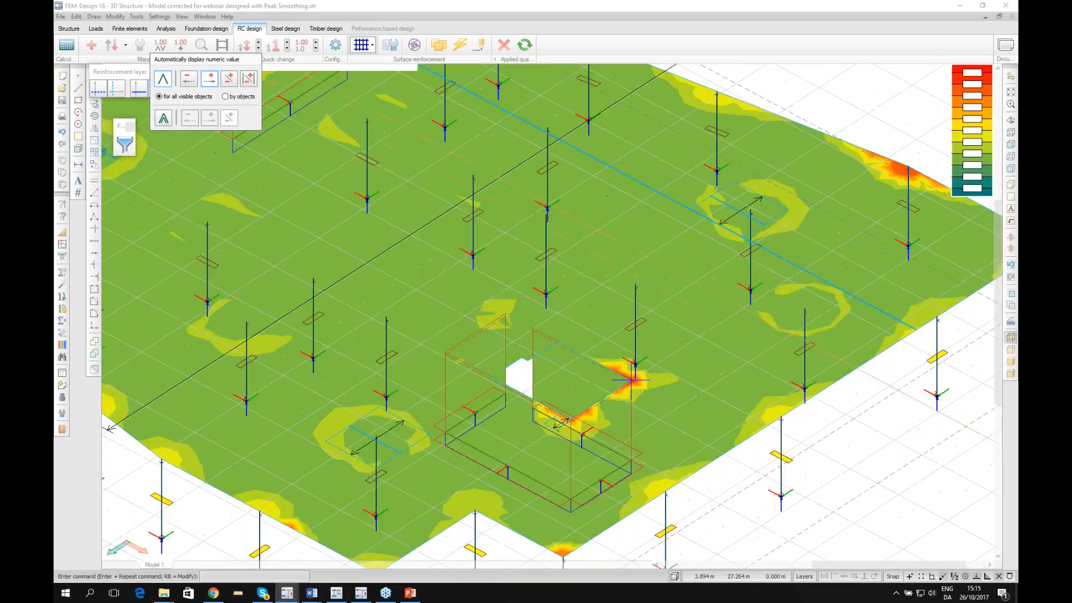
middle_click_drag(631, 380, 629, 382)
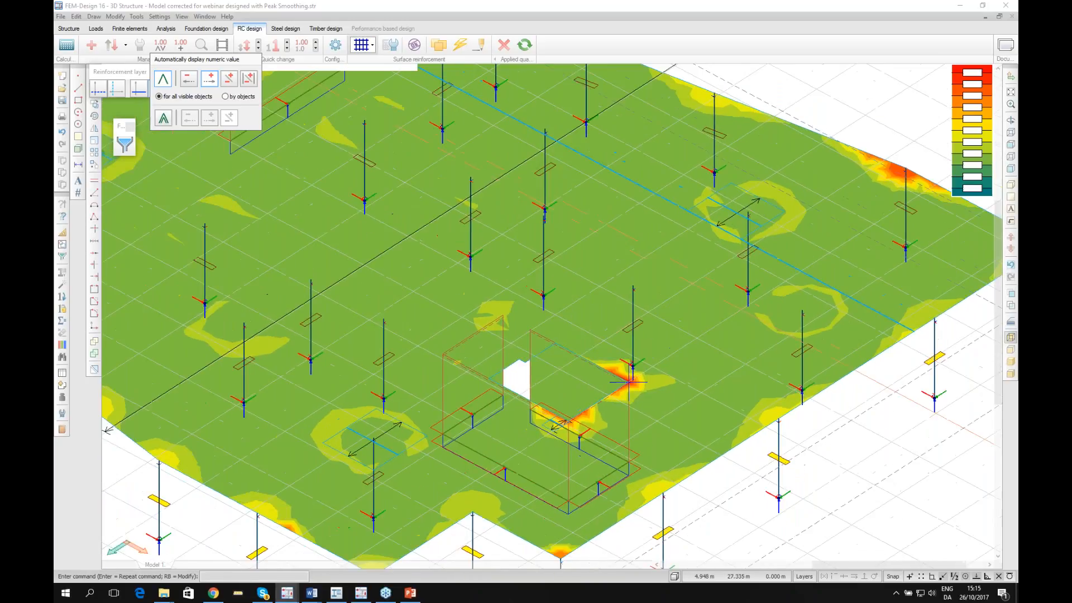
scroll(663, 398, "down", 1)
scroll(285, 408, "up", 2)
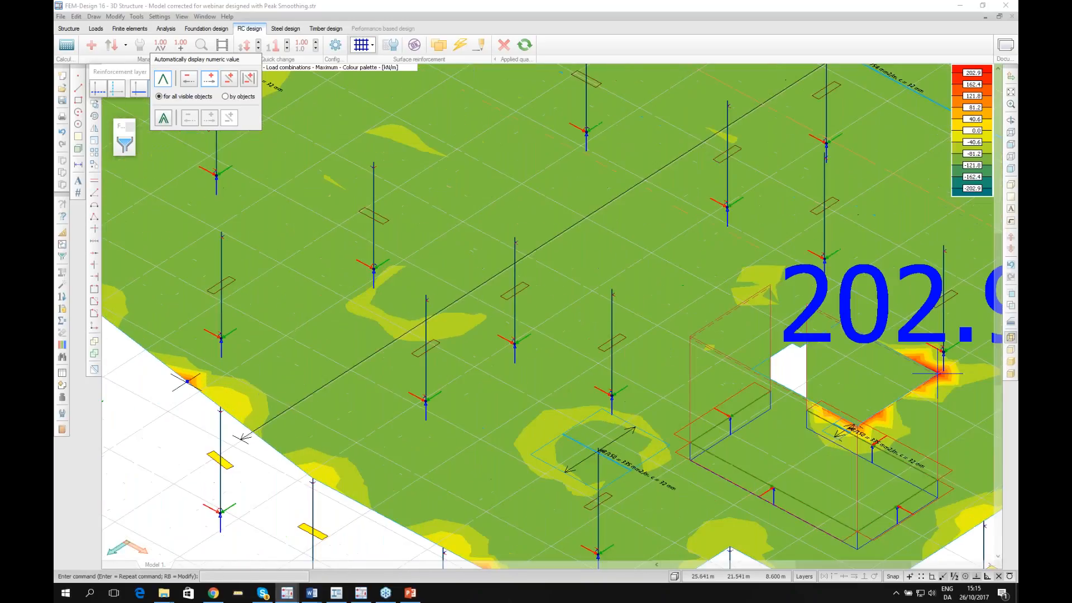
scroll(182, 379, "down", 1)
scroll(331, 445, "down", 2)
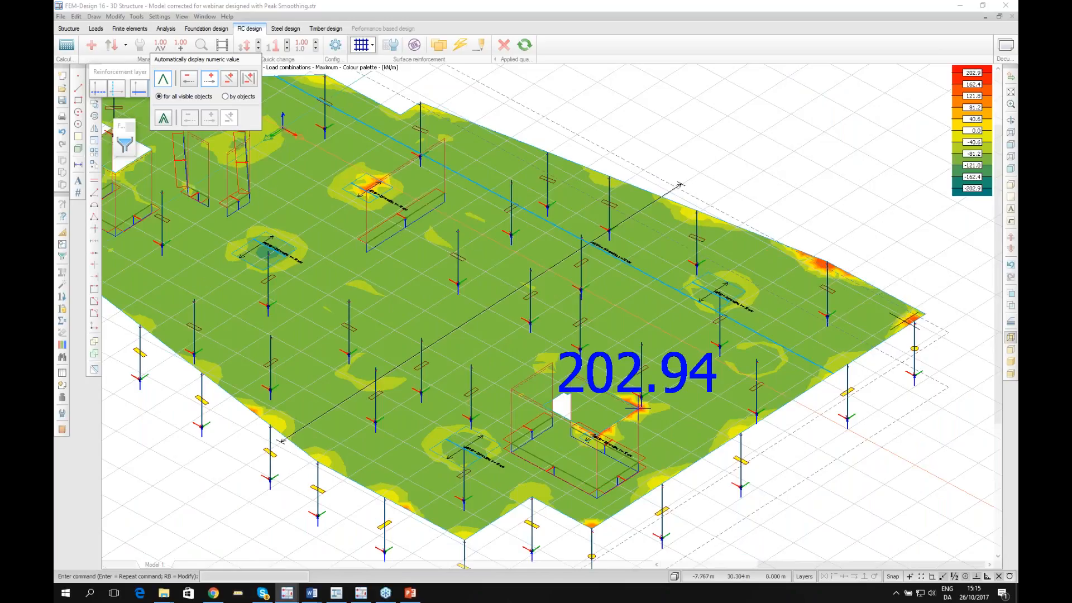
scroll(637, 410, "down", 1)
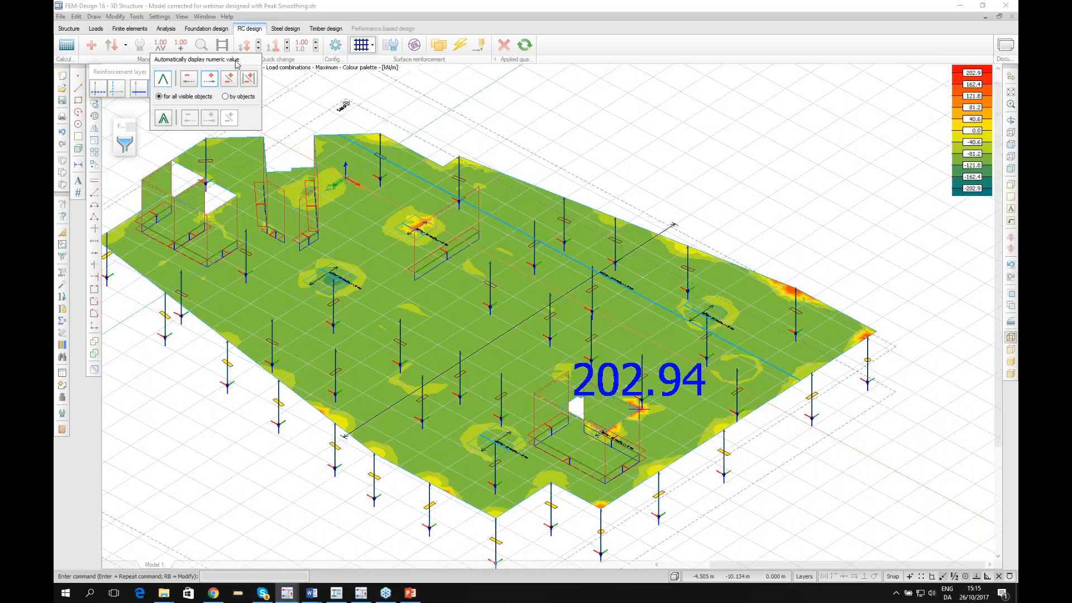
Close the numeric value options, uncover the result title behind the reinforcement layer palette, and review shear capacity across the whole slab.
left_click(160, 46)
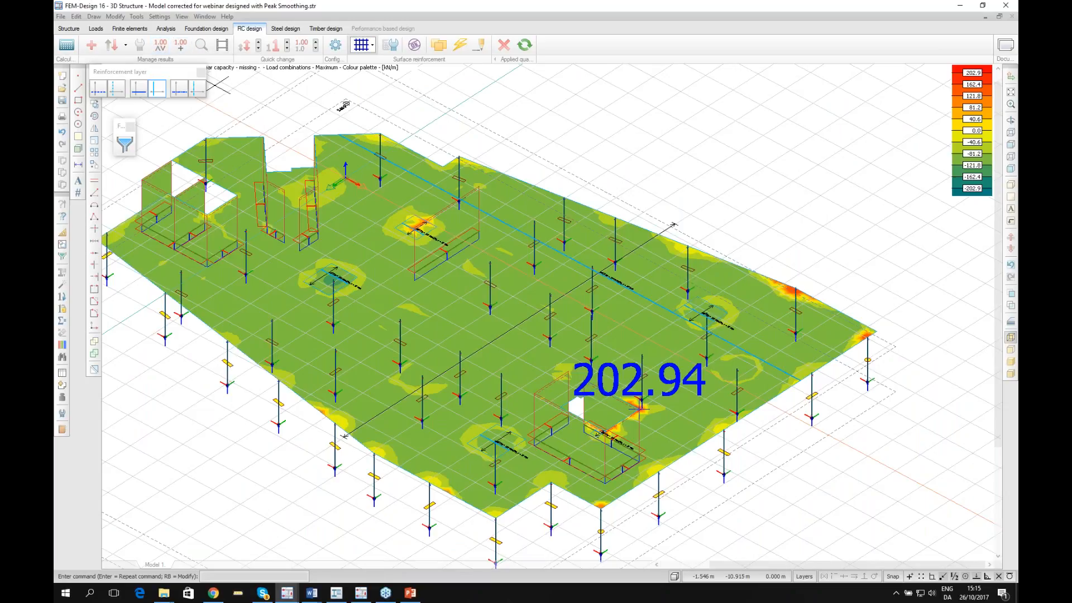
left_click_drag(177, 70, 194, 100)
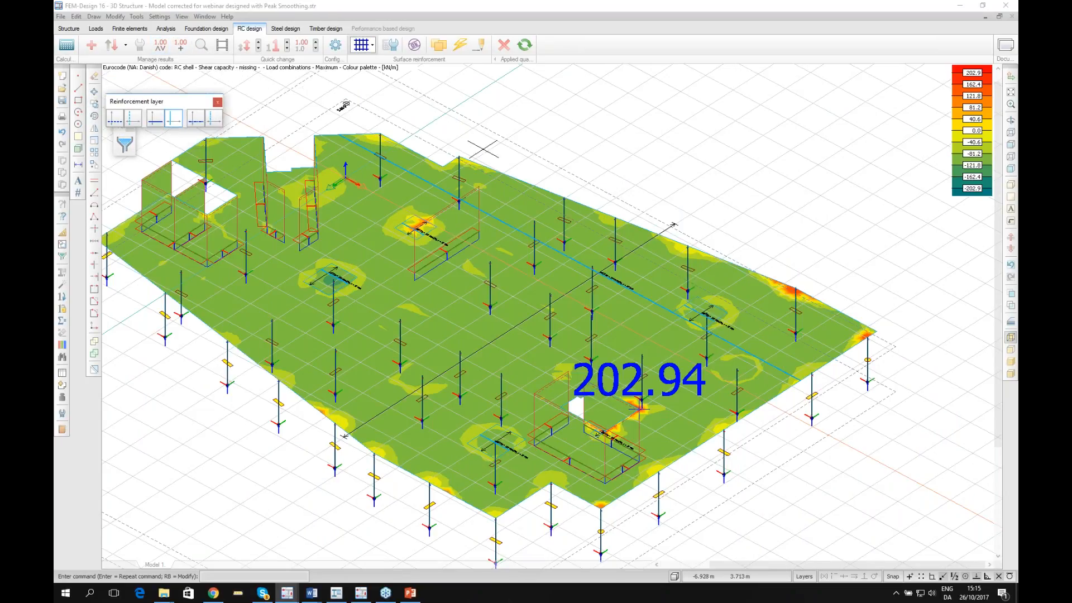
scroll(640, 408, "up", 1)
scroll(715, 410, "down", 1)
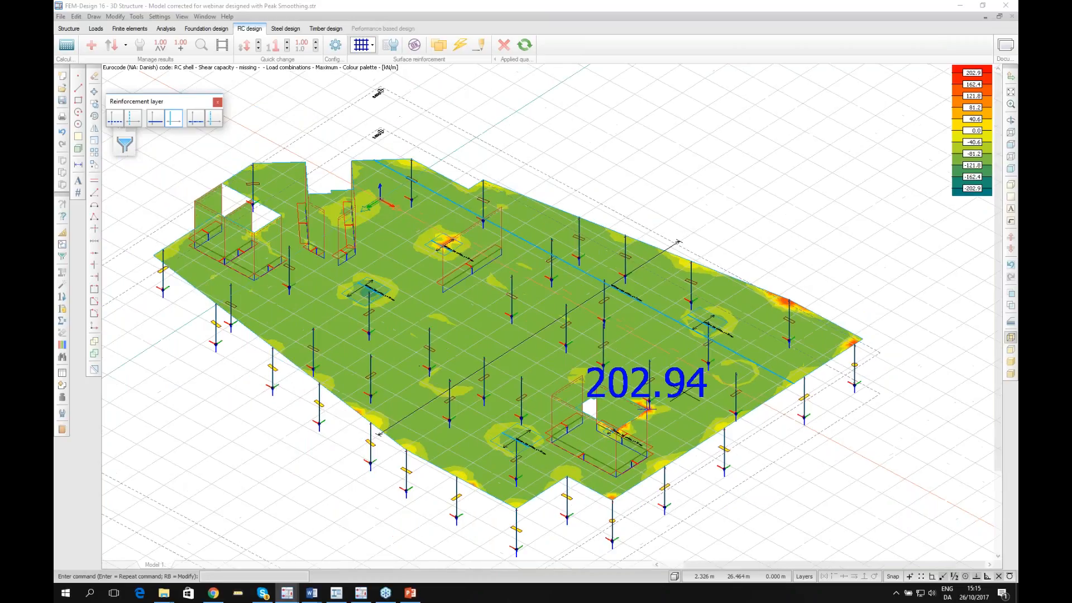
scroll(679, 395, "up", 1)
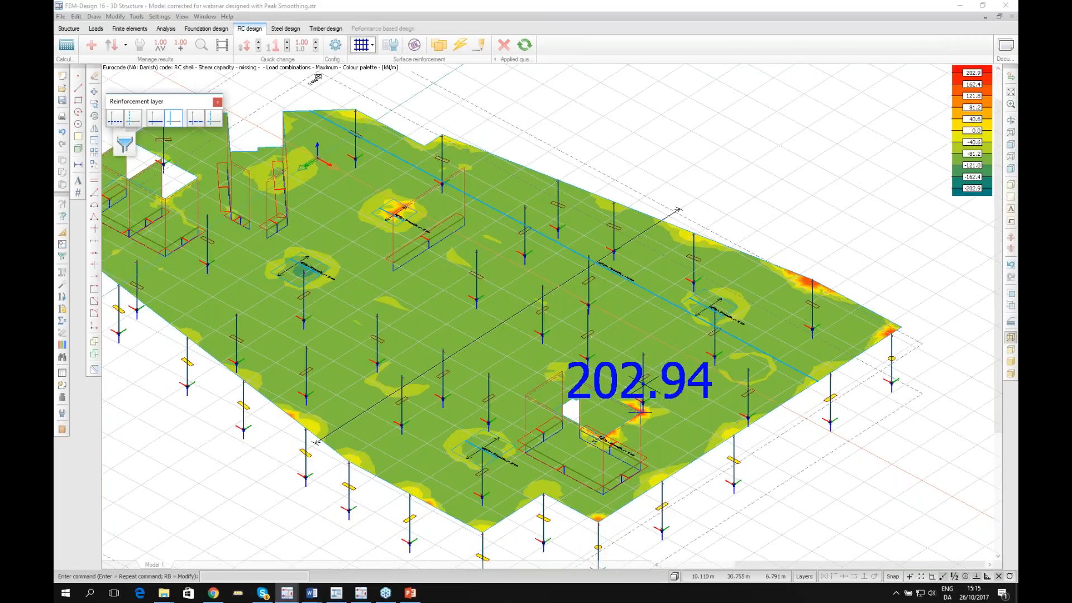
scroll(658, 400, "down", 1)
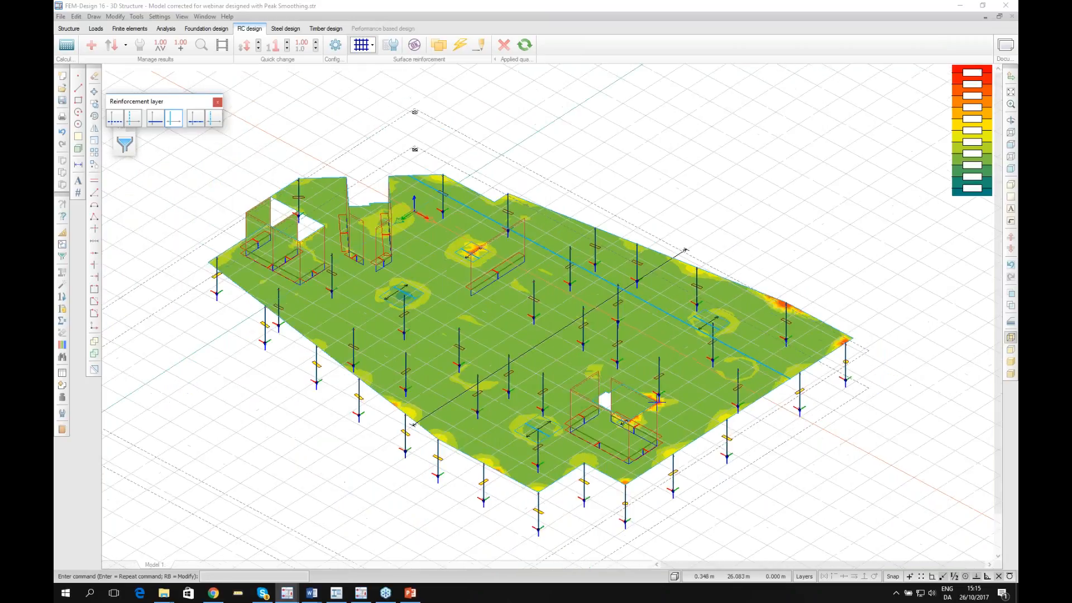
scroll(657, 400, "up", 1)
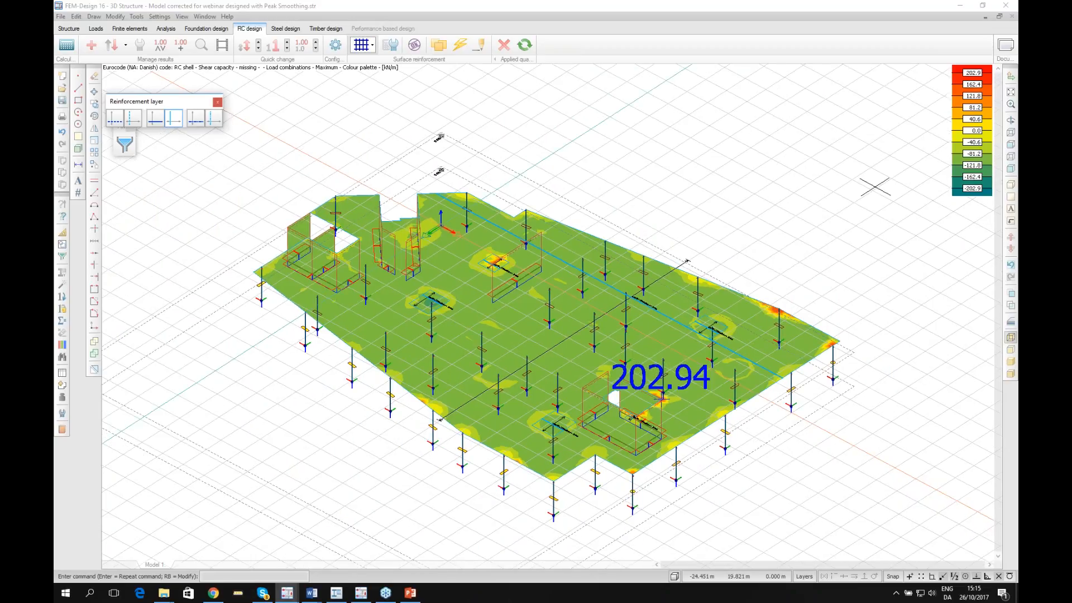
scroll(658, 397, "up", 1)
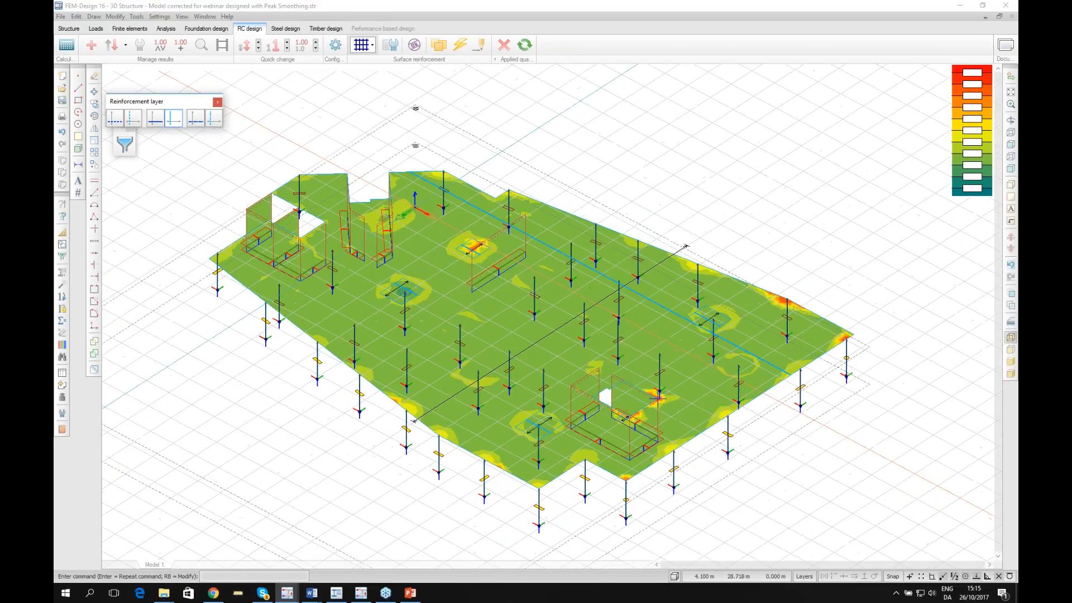
scroll(692, 385, "up", 1)
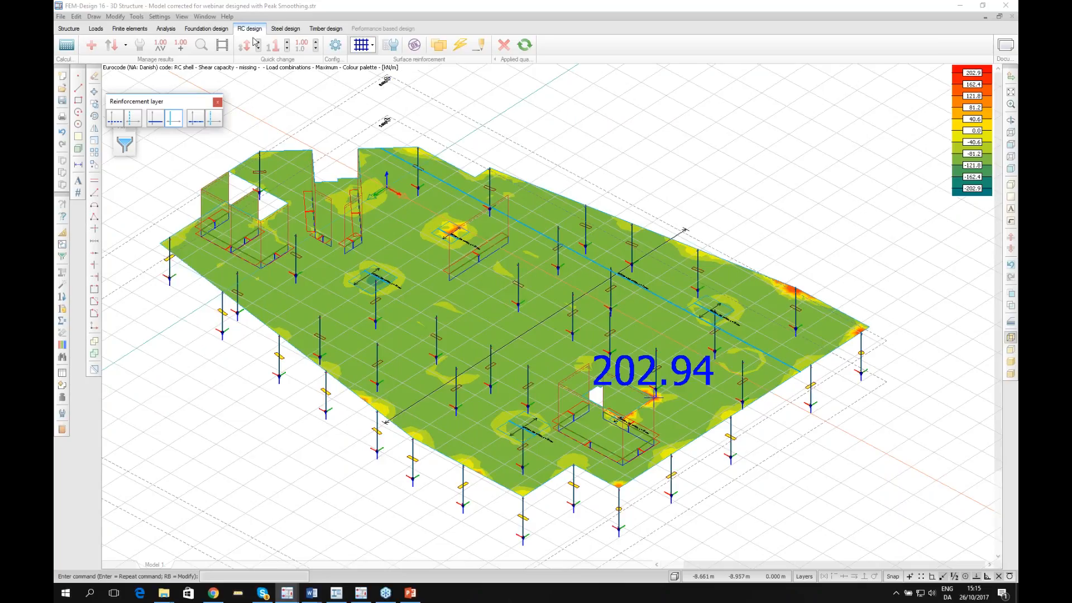
Display the top crack width for the maximum of load combinations and examine its values around the columns of the slab.
left_click(91, 46)
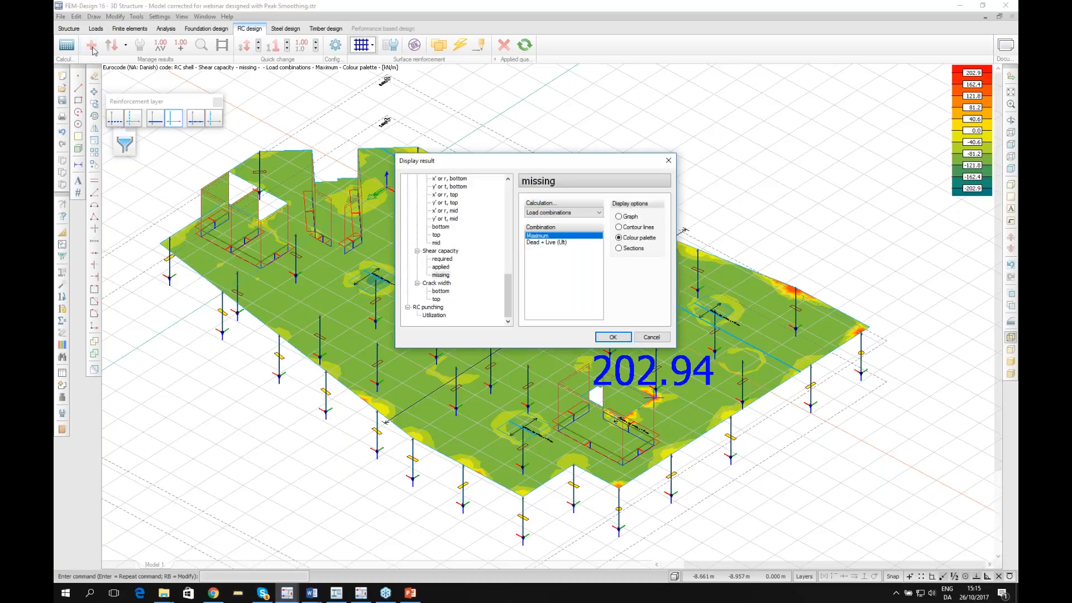
left_click(440, 292)
left_click(437, 299)
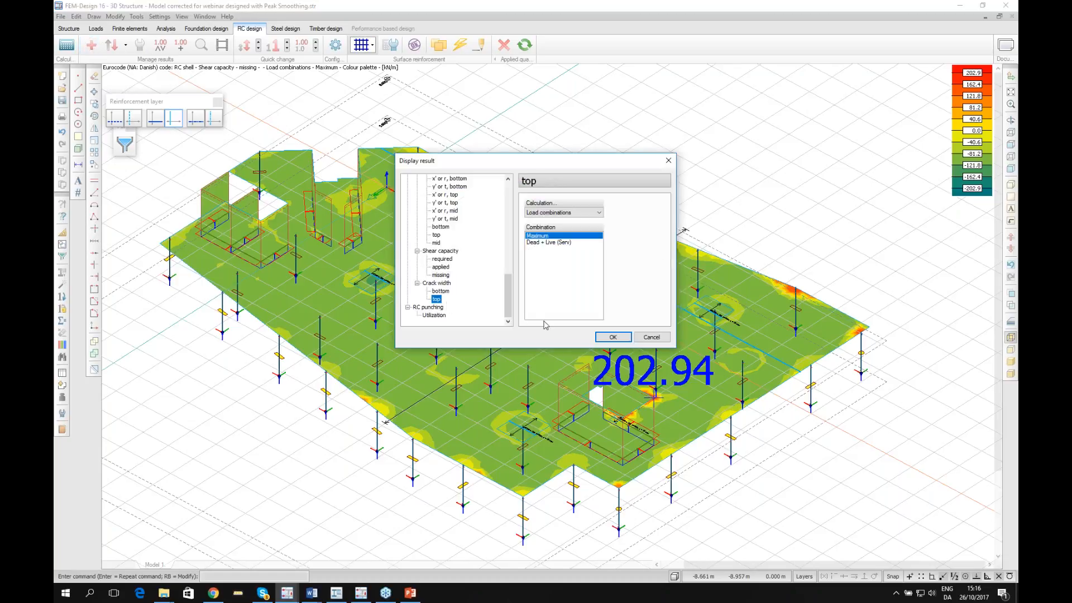
left_click(612, 337)
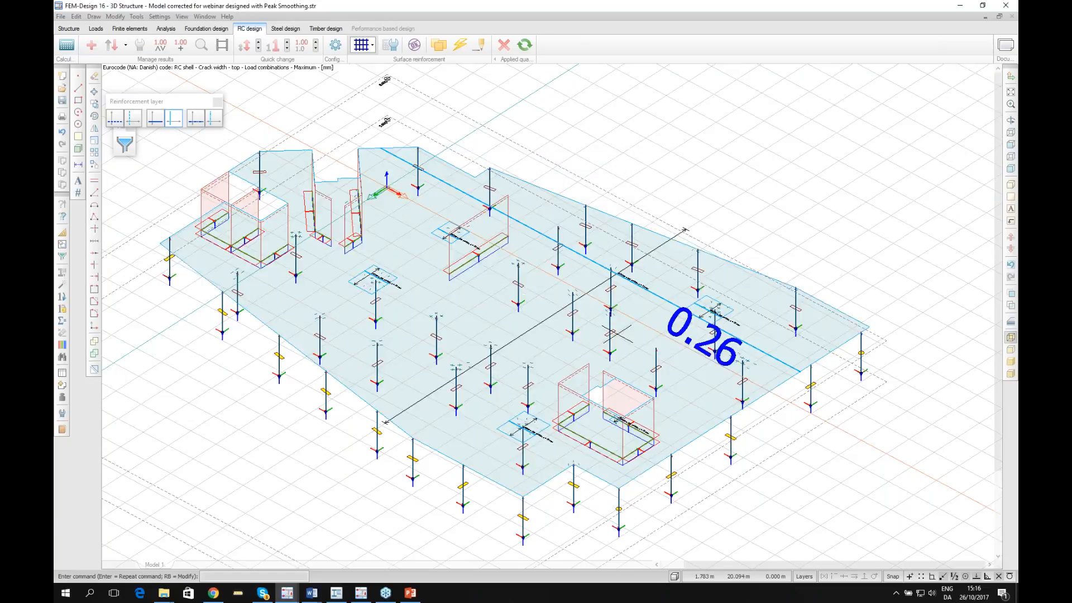
scroll(642, 318, "up", 3)
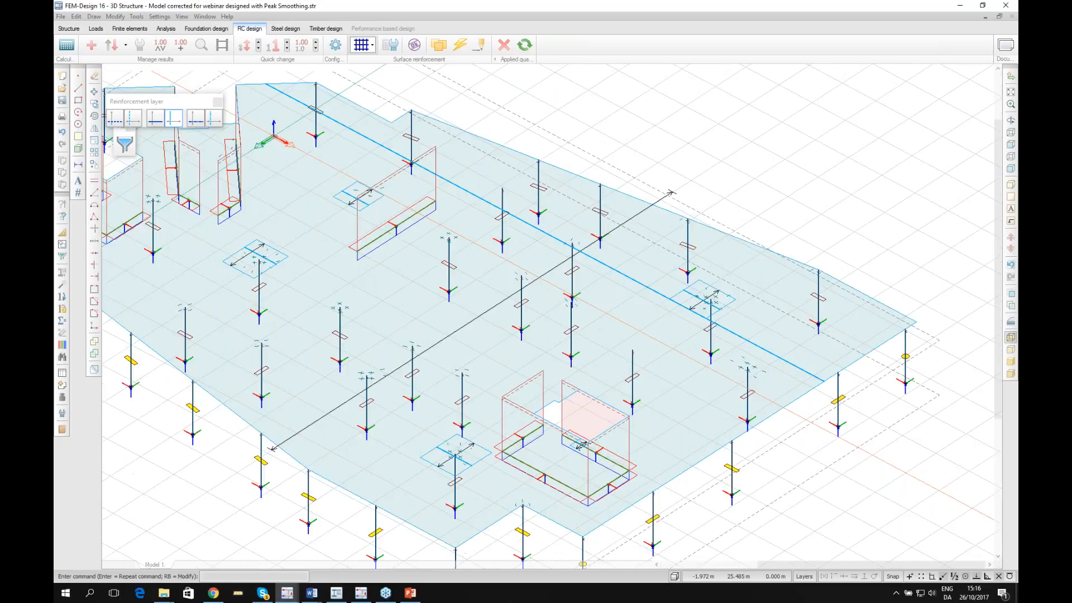
scroll(699, 319, "up", 3)
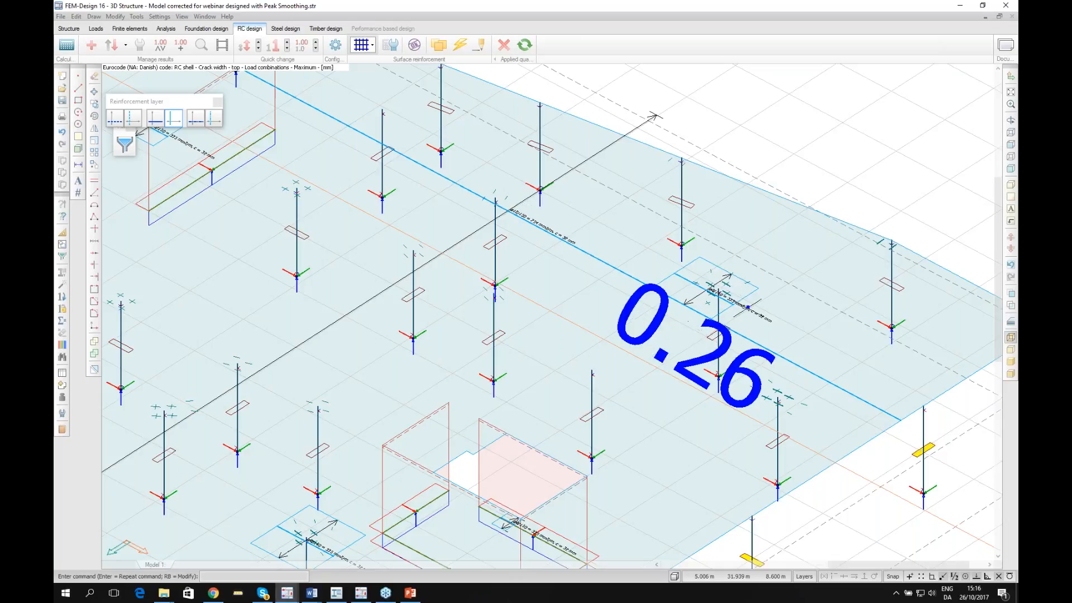
scroll(614, 287, "down", 1)
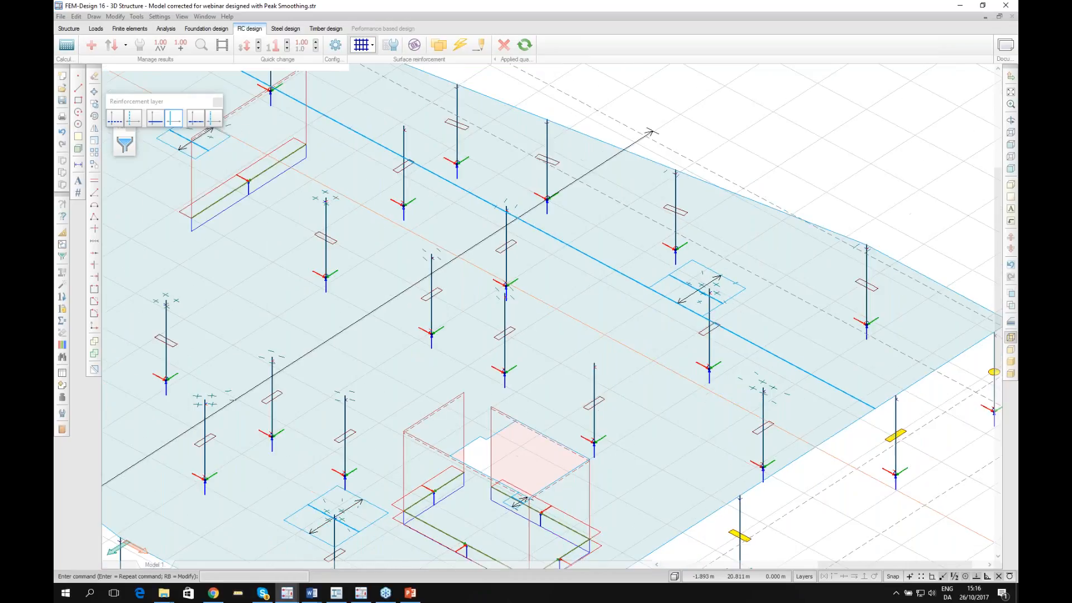
scroll(616, 287, "down", 2)
middle_click_drag(468, 310, 521, 315)
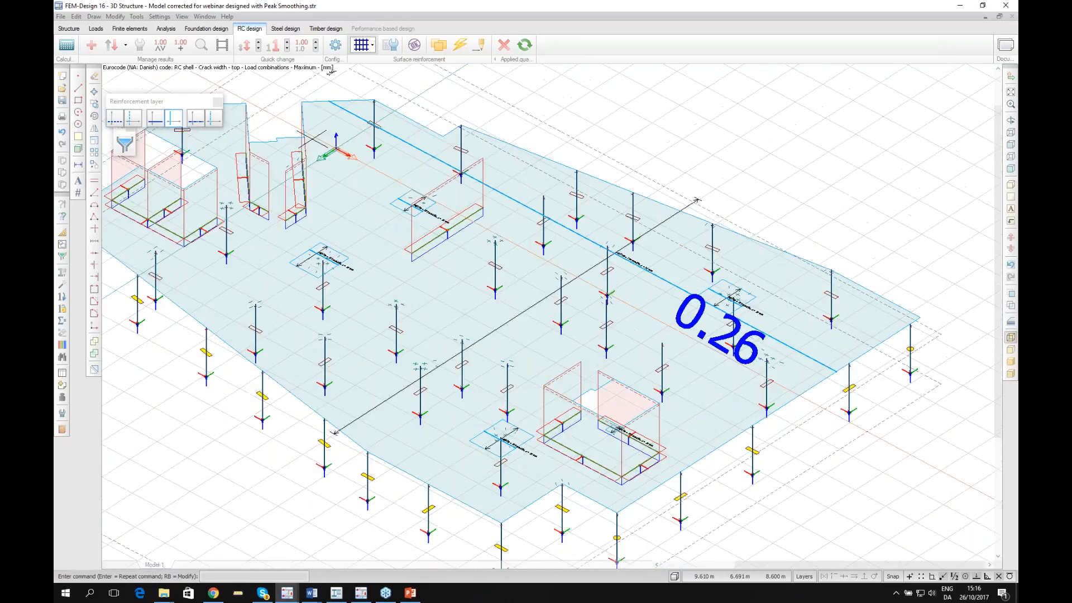
Display the displacements of the structure for the Dead + Live (Serv) load combination as a graph.
left_click(94, 47)
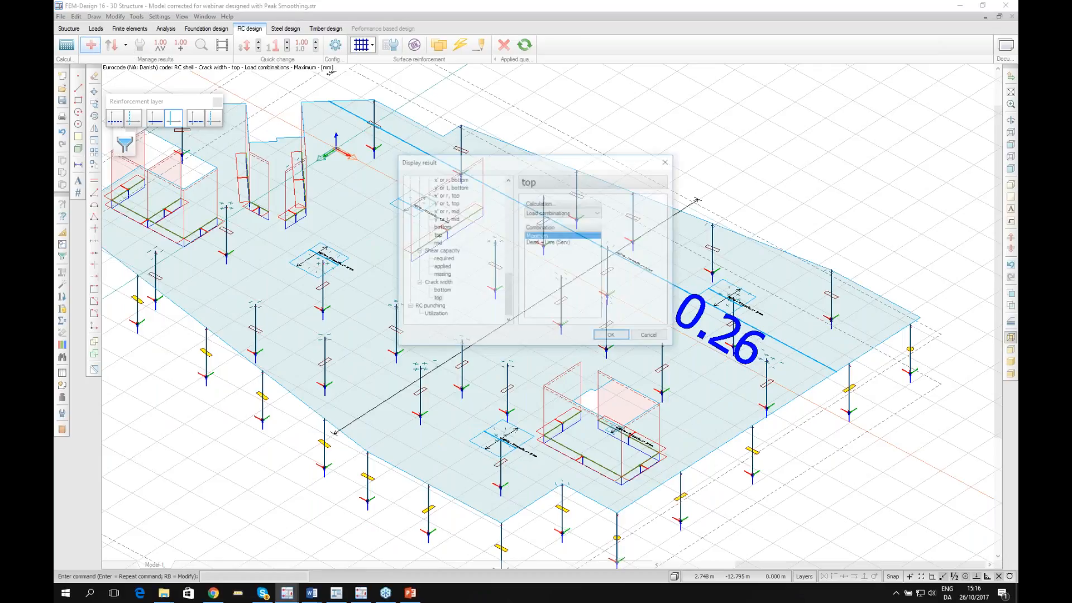
left_click_drag(510, 284, 493, 198)
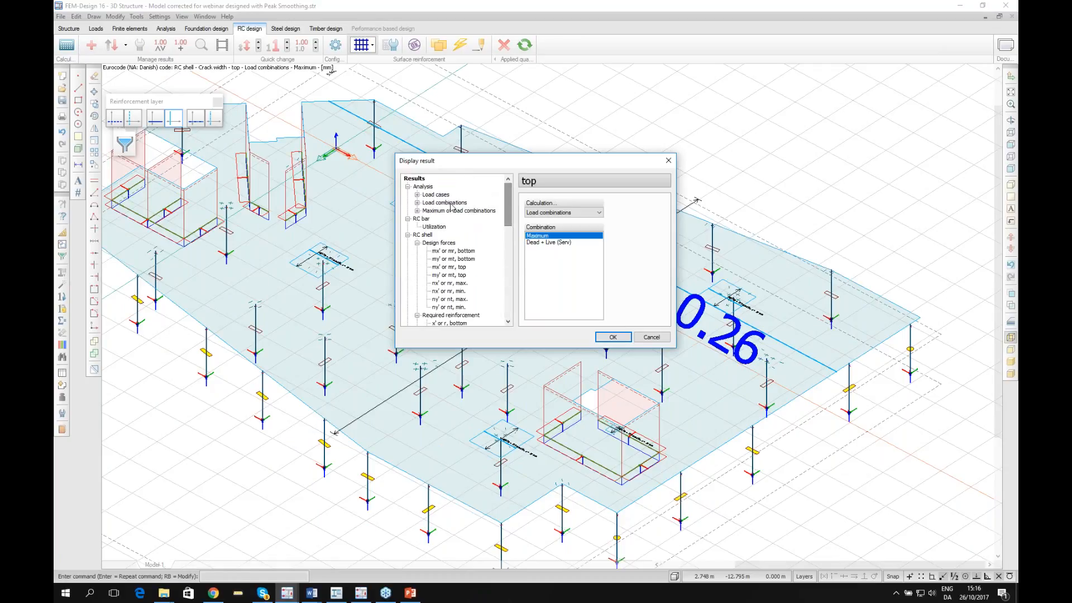
double_click(450, 202)
left_click(463, 212)
left_click(613, 336)
scroll(615, 328, "down", 2)
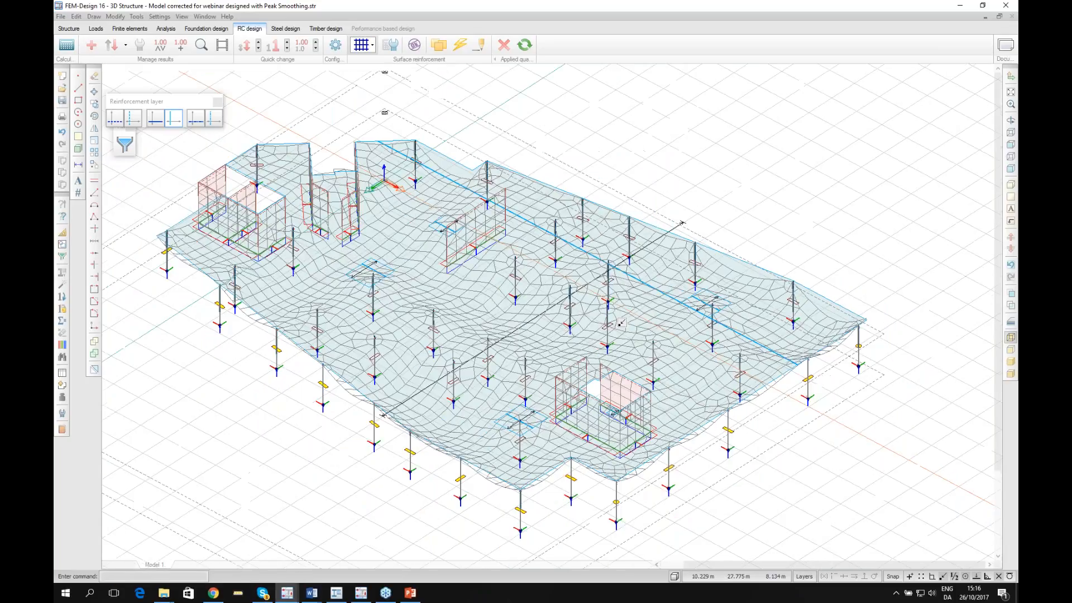
scroll(615, 328, "down", 1)
scroll(456, 416, "up", 2)
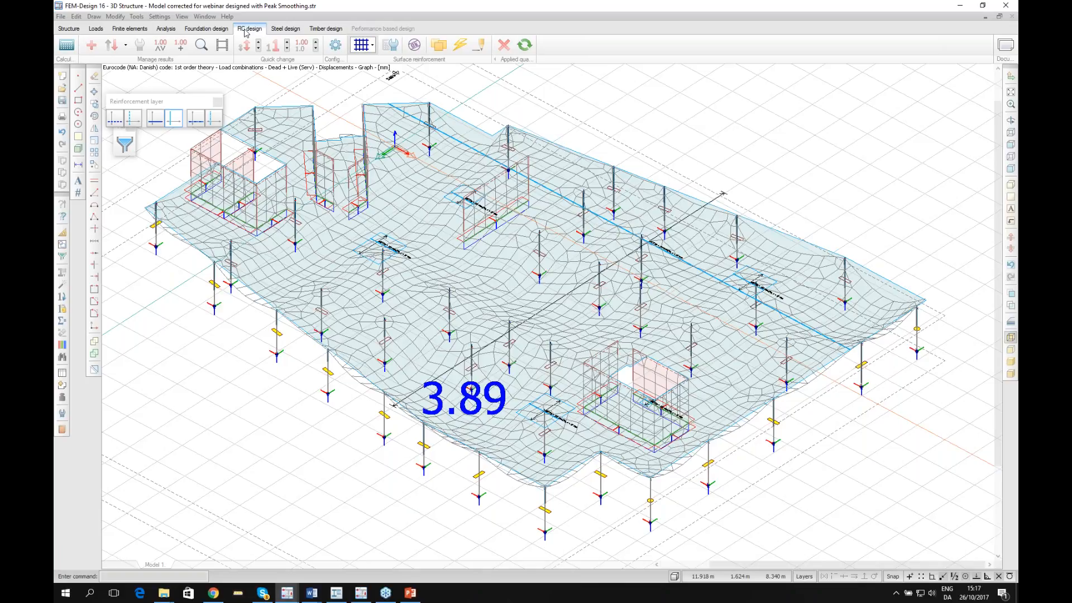
Switch from RC design to the analysis stage, agreeing to apply all design changes.
left_click(166, 28)
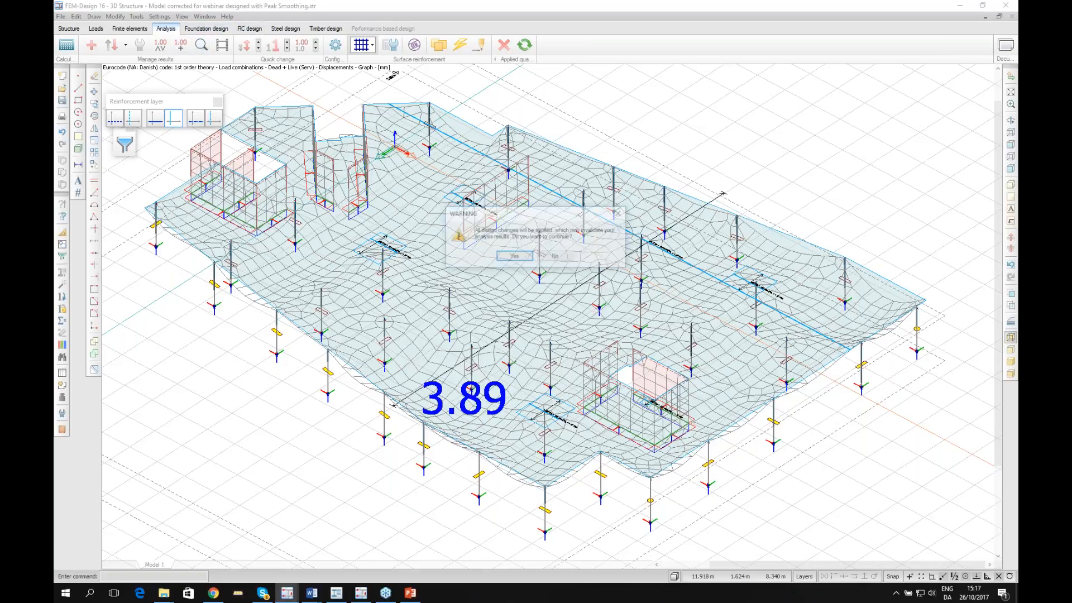
left_click(514, 256)
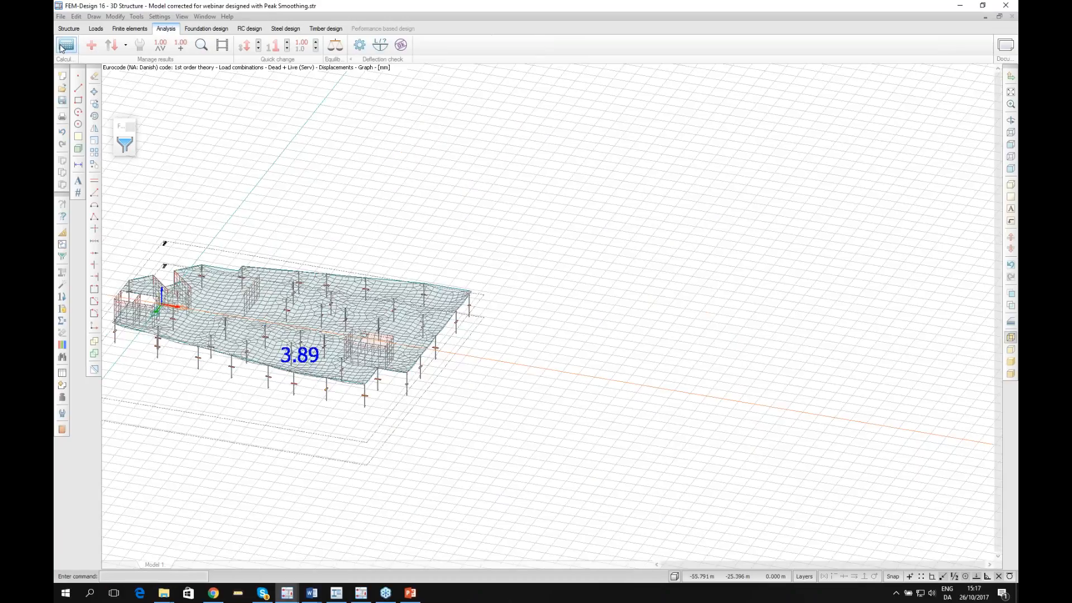
Try enabling cracked section analysis for the Dead + Live (Serv) combination in the load combination calculation setup, and cancel without calculating.
left_click(62, 45)
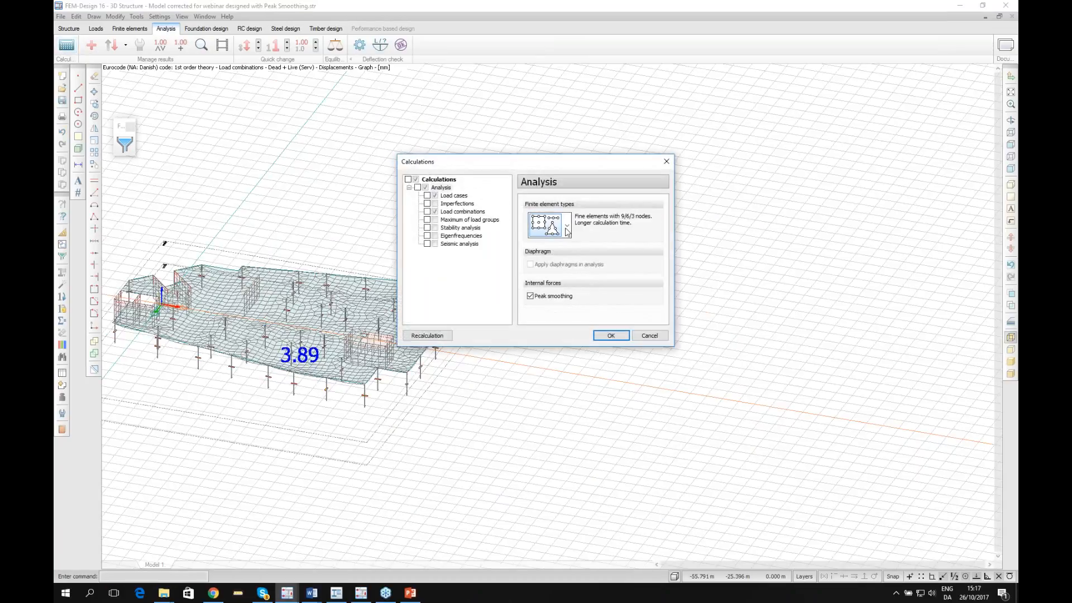
left_click(427, 212)
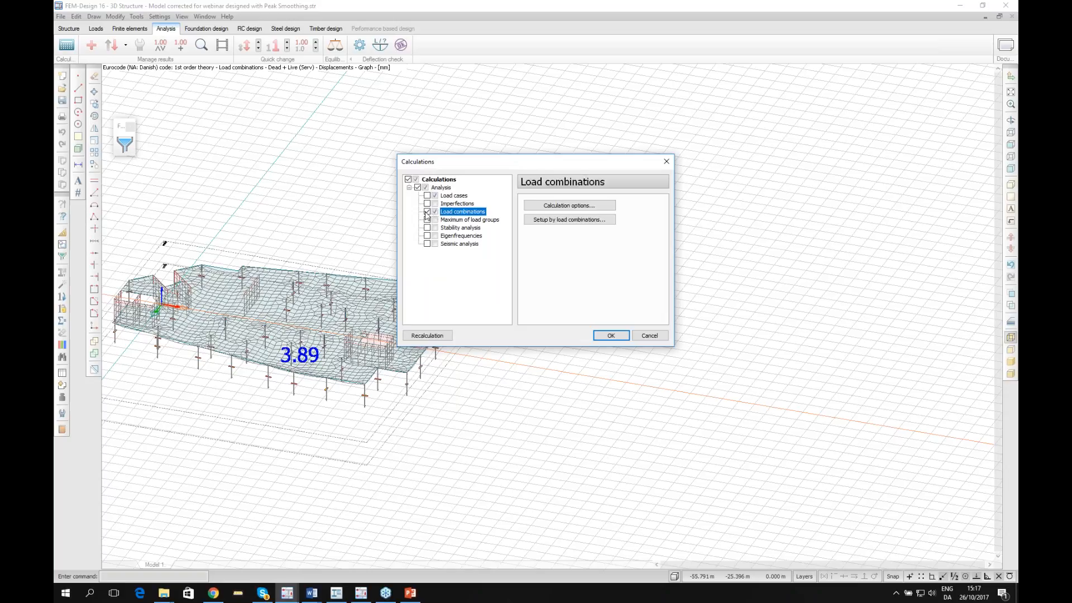
left_click(550, 220)
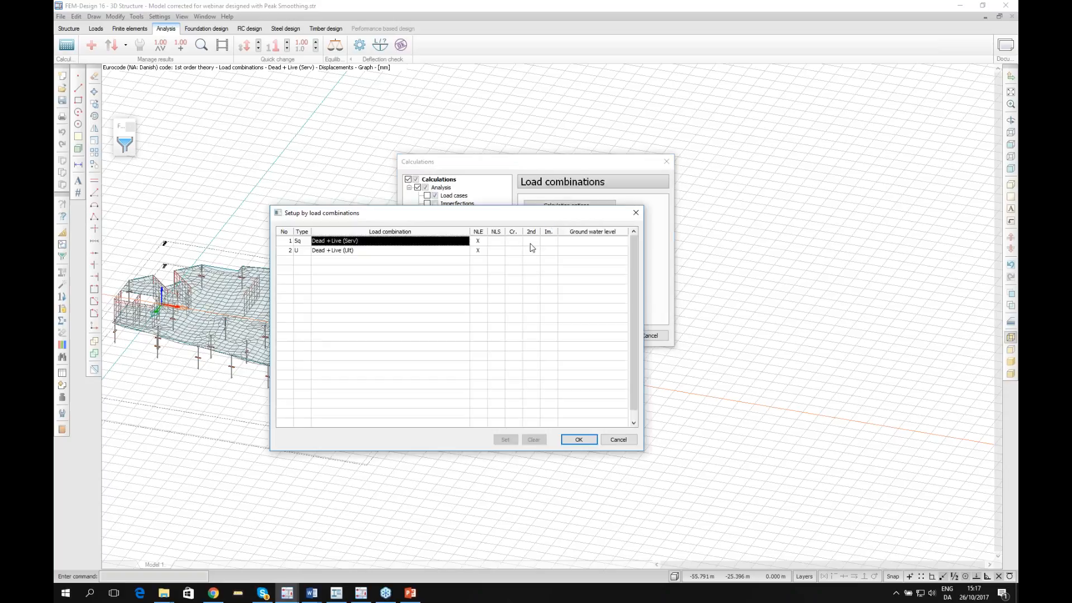
left_click(513, 241)
left_click(514, 241)
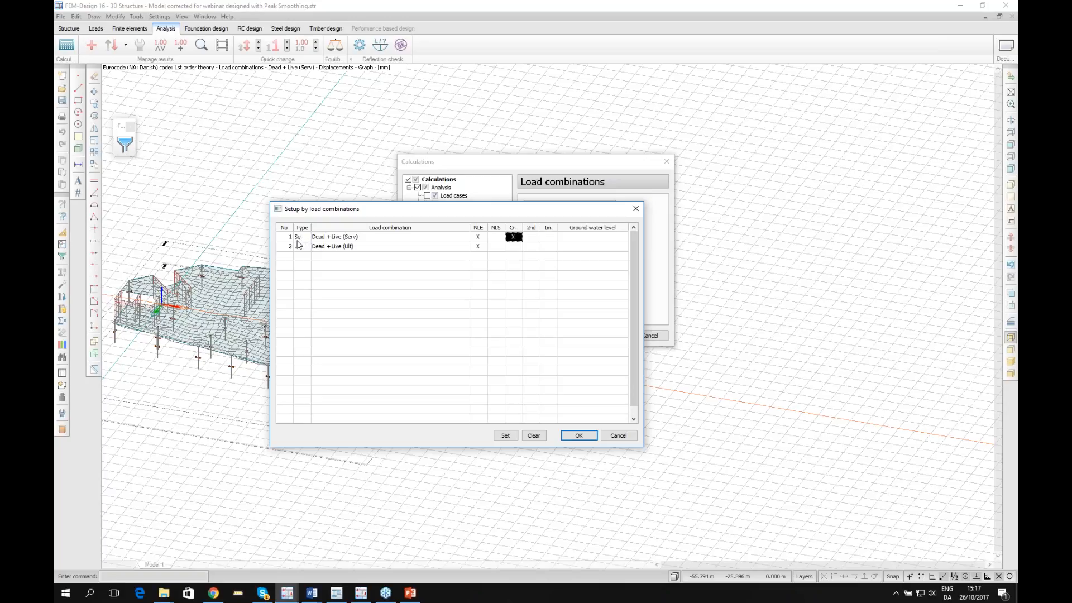
left_click_drag(479, 208, 474, 193)
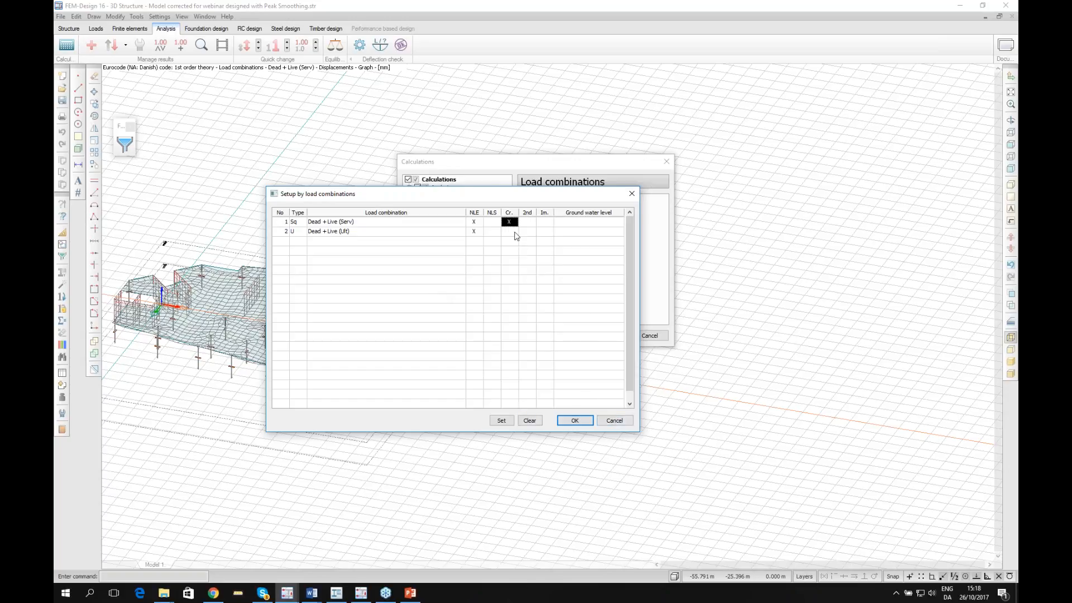
left_click(614, 419)
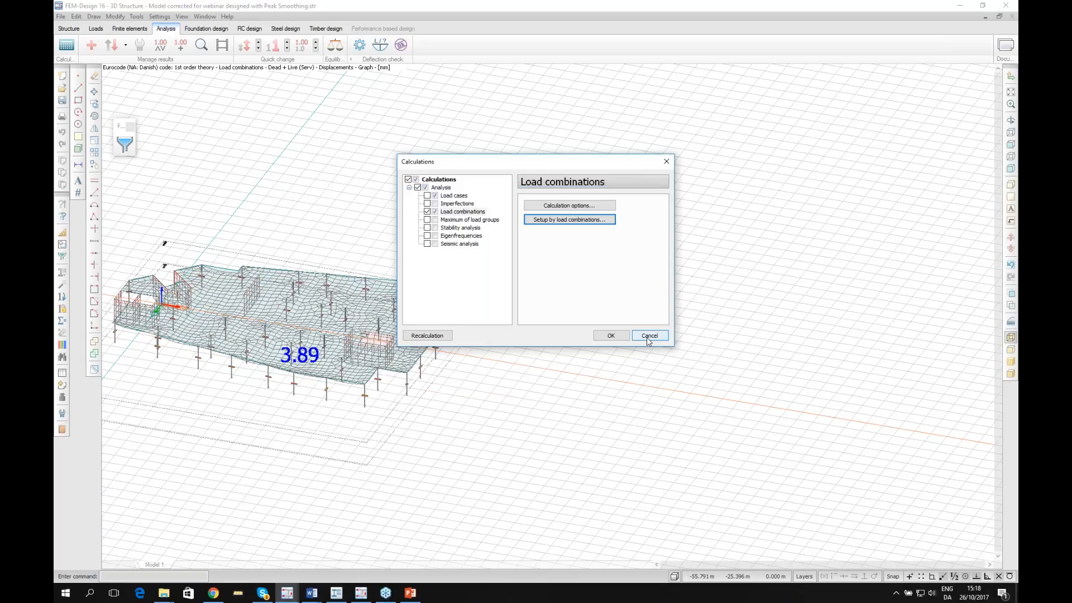
left_click(648, 342)
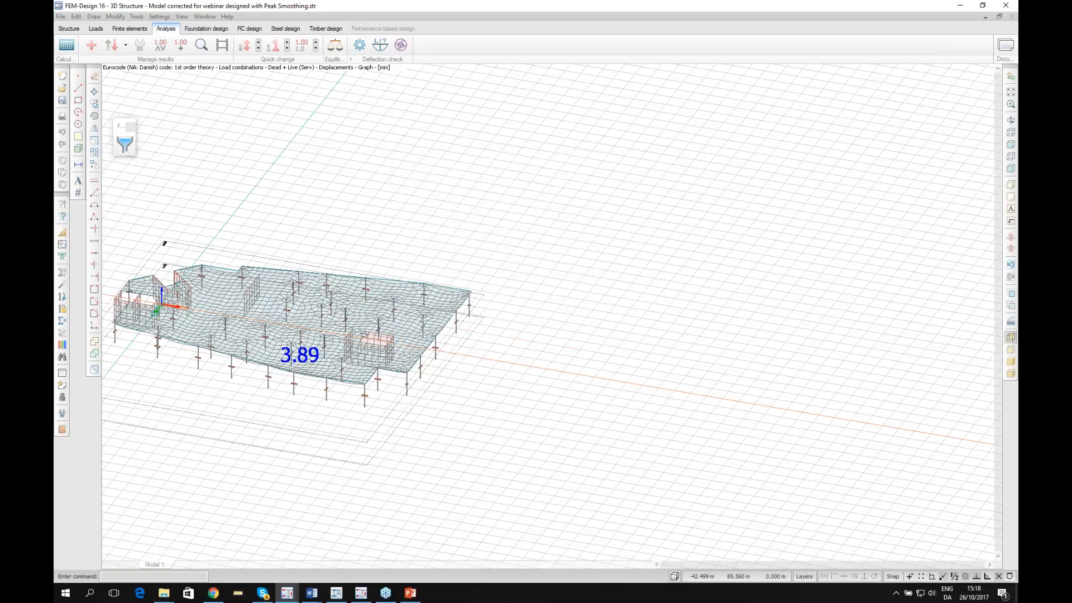
Restore the Peak Smoothing model window to about half the screen and fit the whole deflected slab inside it.
left_click(981, 6)
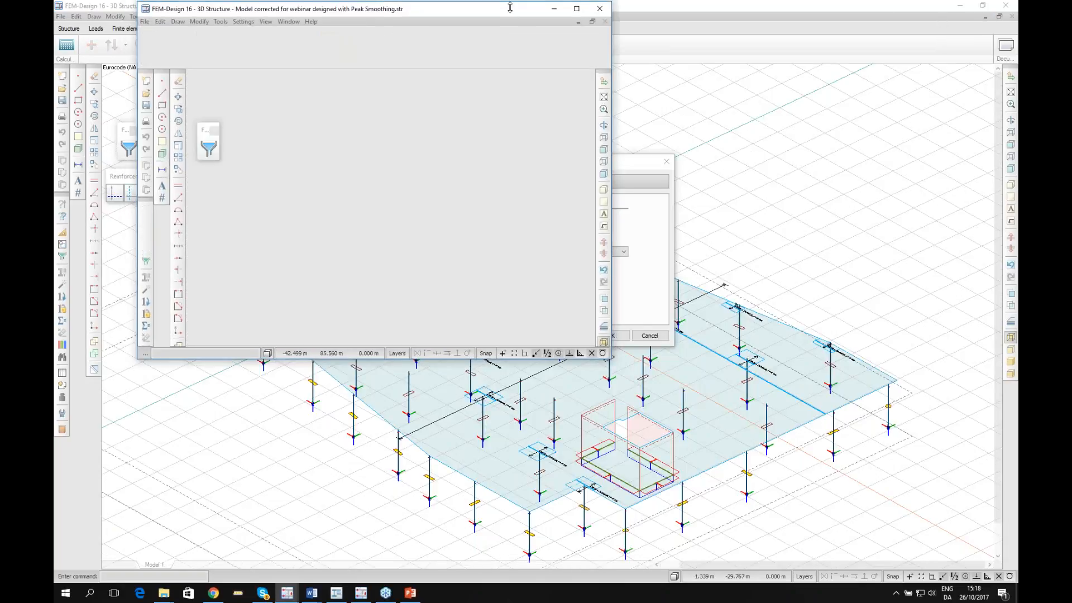
left_click_drag(510, 14, 465, 16)
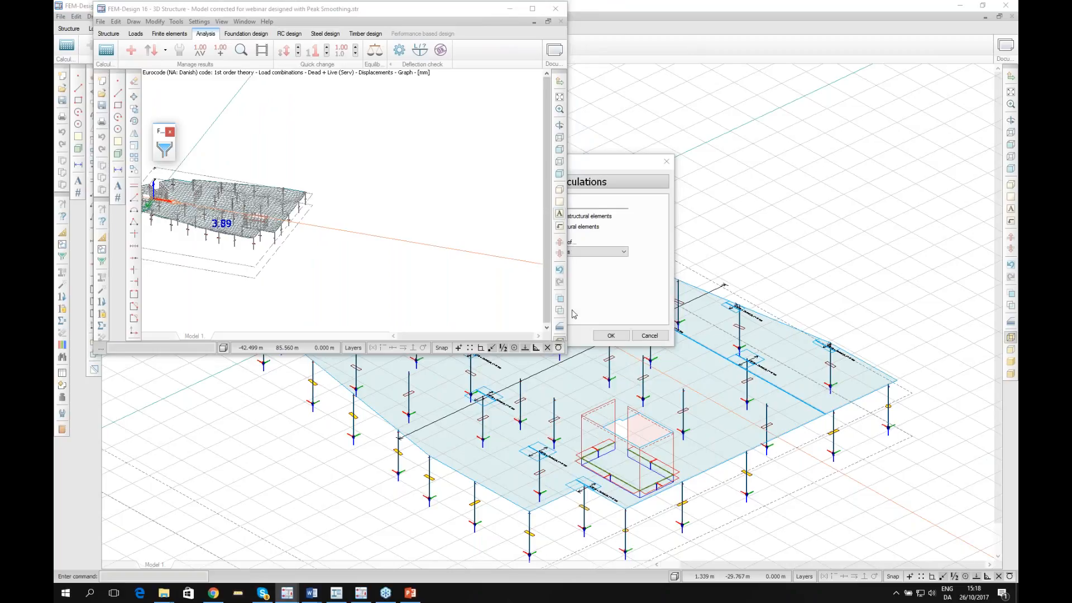
left_click_drag(426, 353, 414, 546)
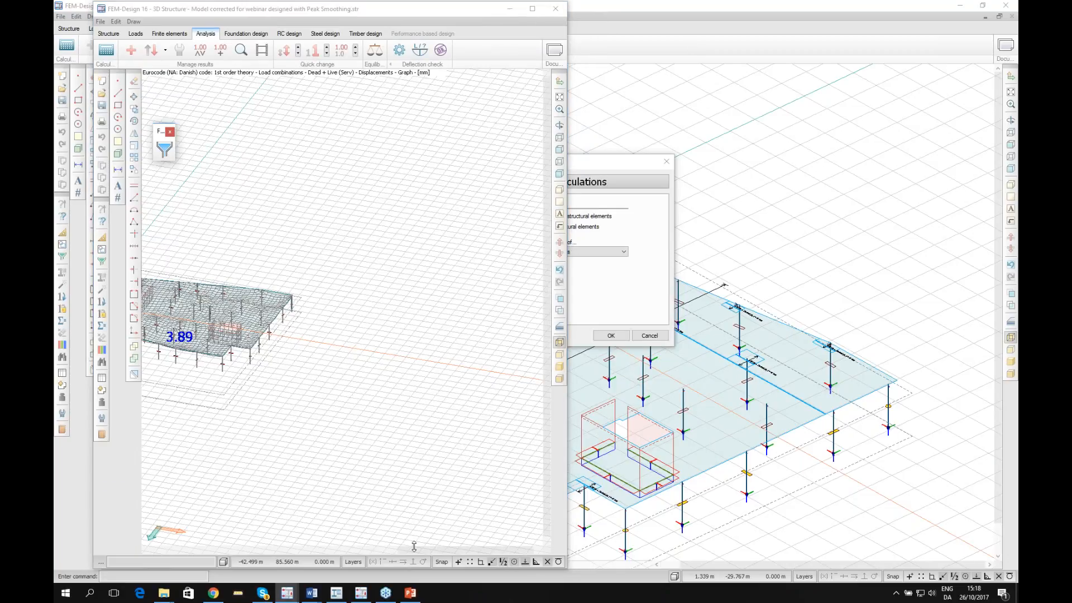
left_click_drag(421, 14, 376, 17)
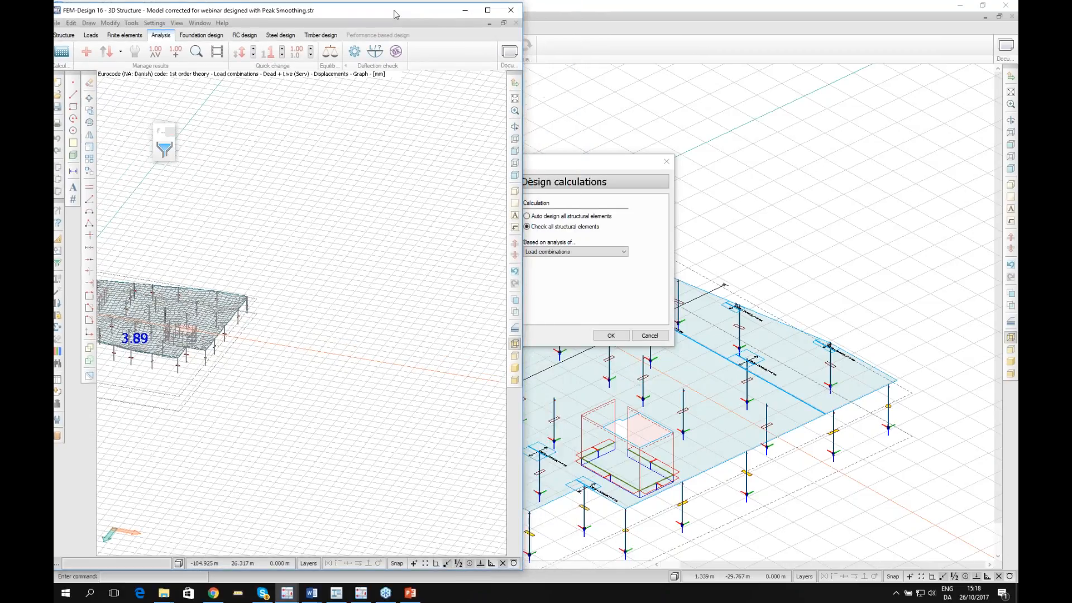
scroll(368, 271, "down", 1)
scroll(218, 294, "up", 2)
middle_click_drag(223, 294, 257, 292)
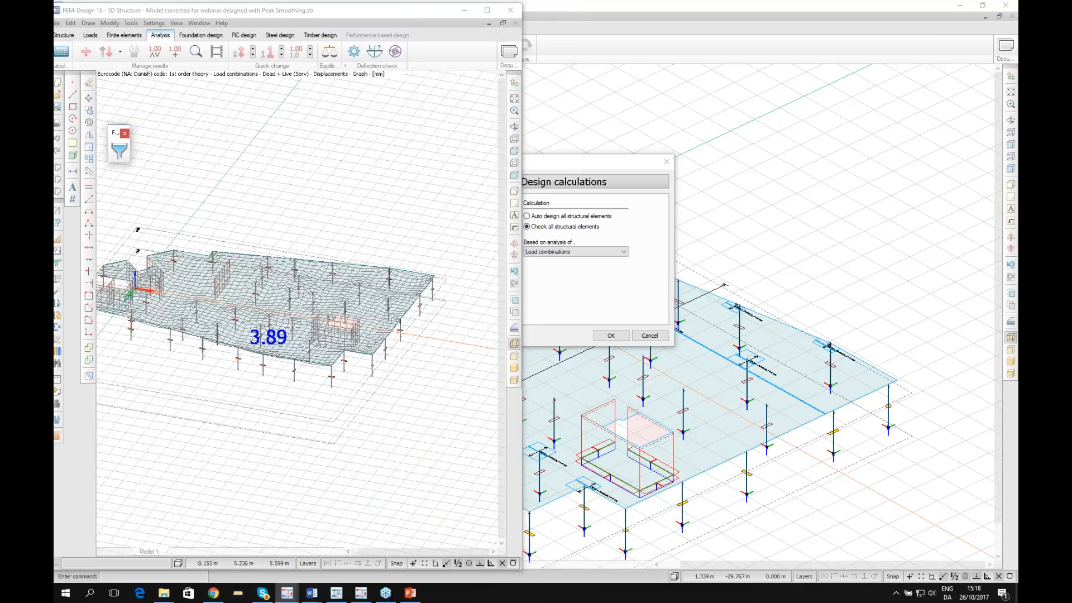
scroll(257, 292, "down", 1)
middle_click_drag(241, 218, 265, 215)
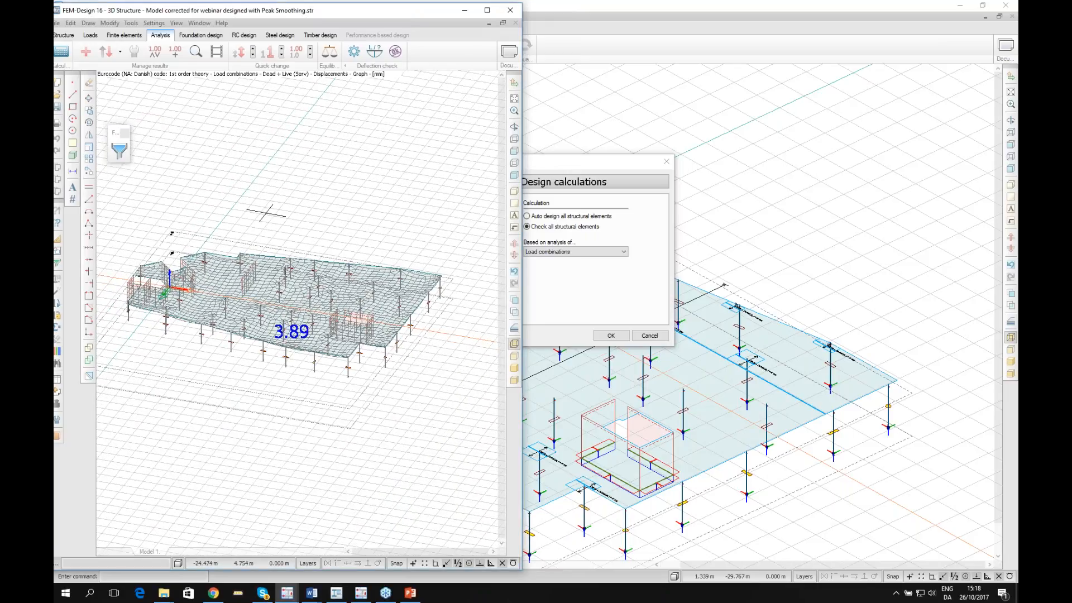
scroll(301, 328, "up", 2)
scroll(301, 328, "down", 2)
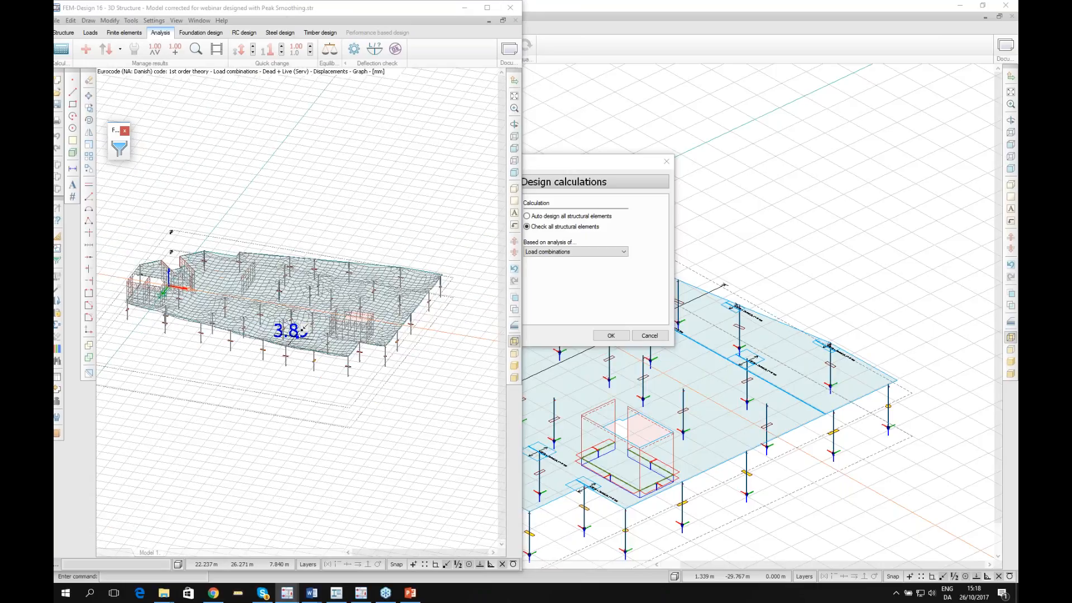
Place the Cracked Section Analysis model beside the Peak Smoothing model and compare their Dead + Live (Serv) displacements from a similar angle.
left_click_drag(1071, 2, 763, 13)
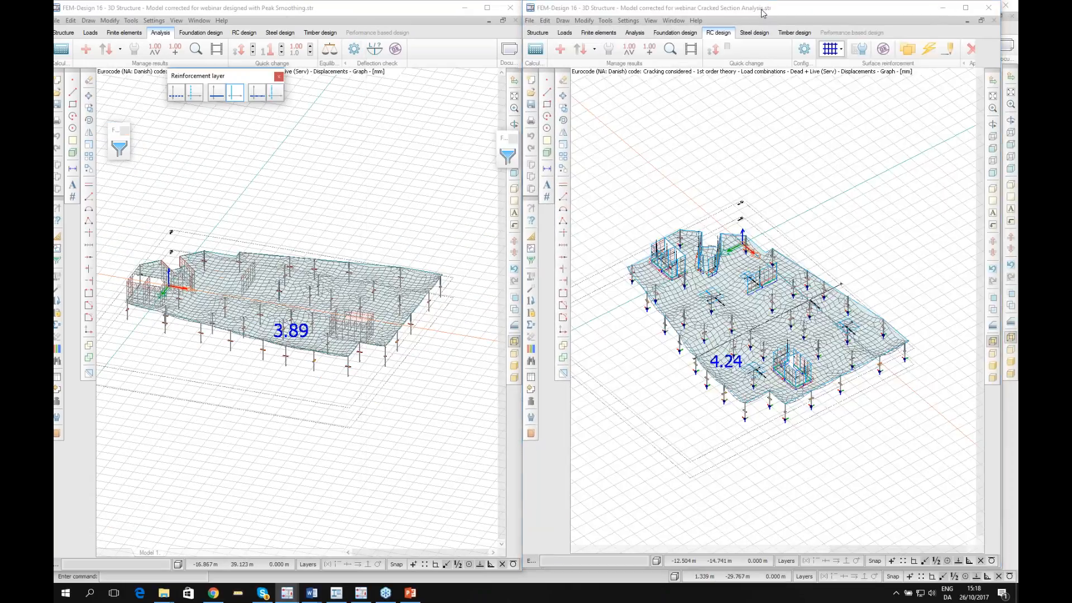
left_click(726, 337)
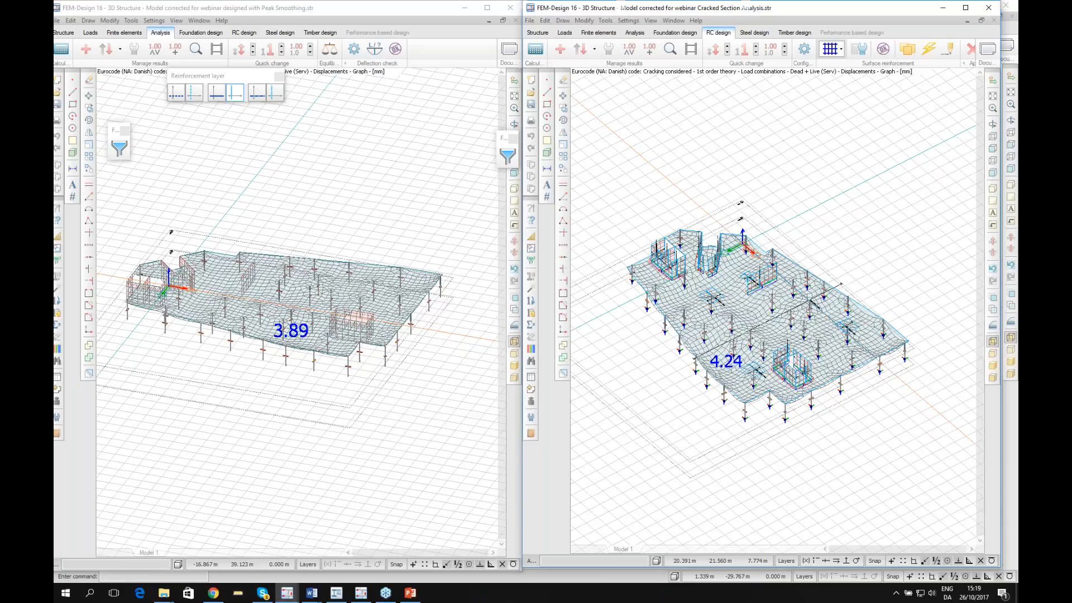
scroll(674, 320, "up", 5)
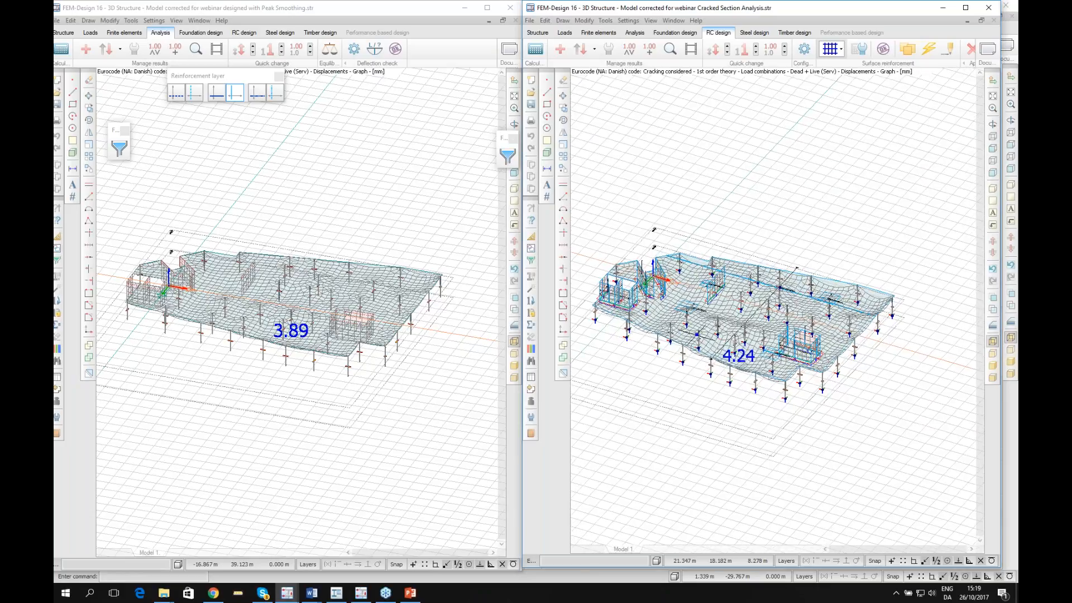
scroll(673, 319, "down", 1)
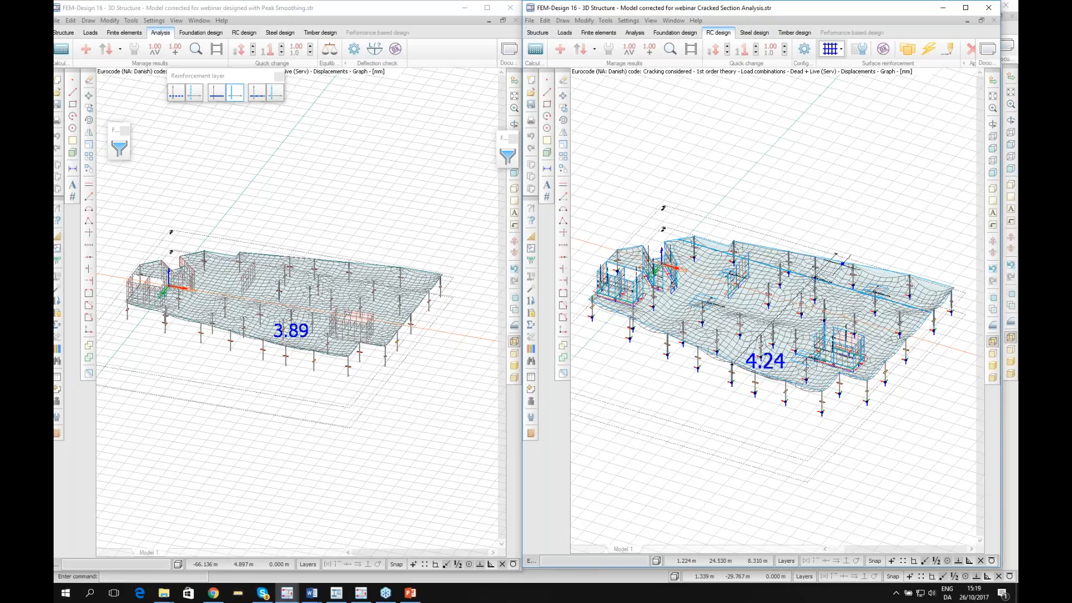
scroll(828, 319, "up", 1)
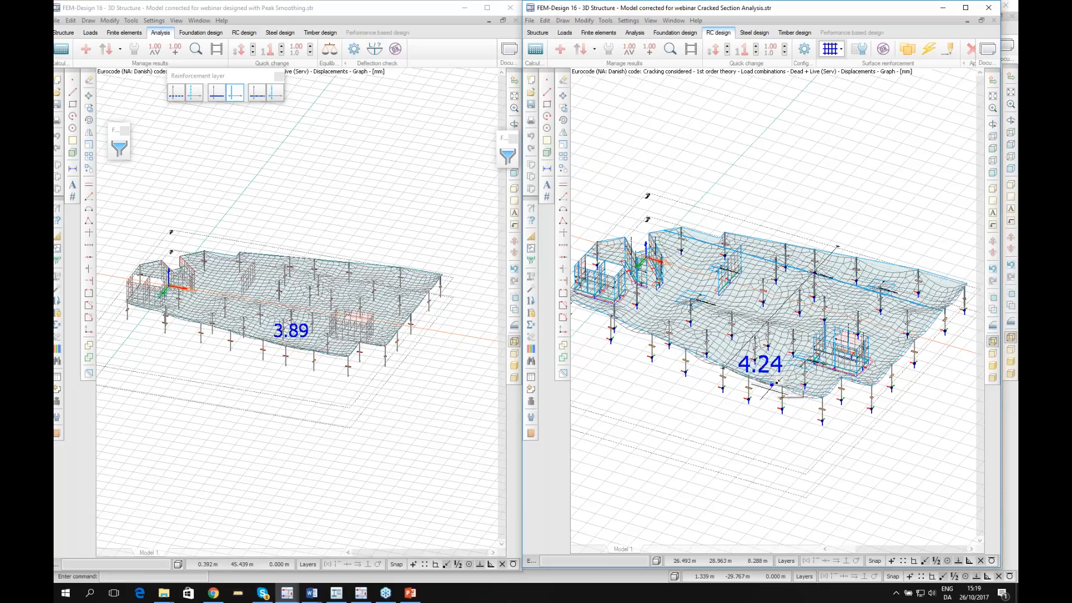
mouse_move(778, 381)
scroll(870, 294, "up", 2)
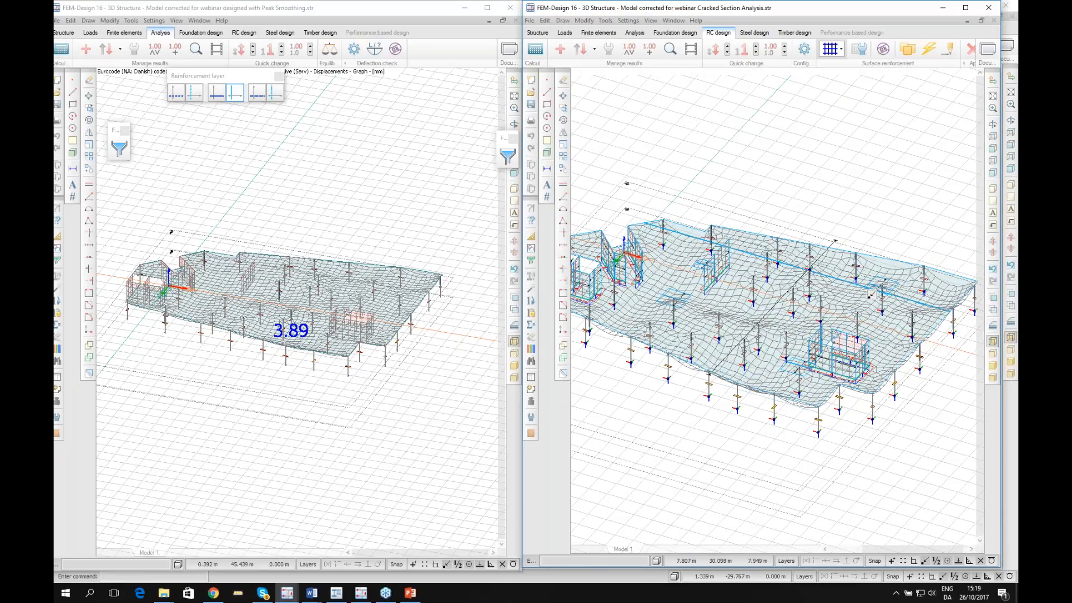
scroll(870, 295, "down", 1)
Display the maximum top crack width of the load combinations in the Cracked Section Analysis model and inspect the slab around its peak.
left_click(560, 49)
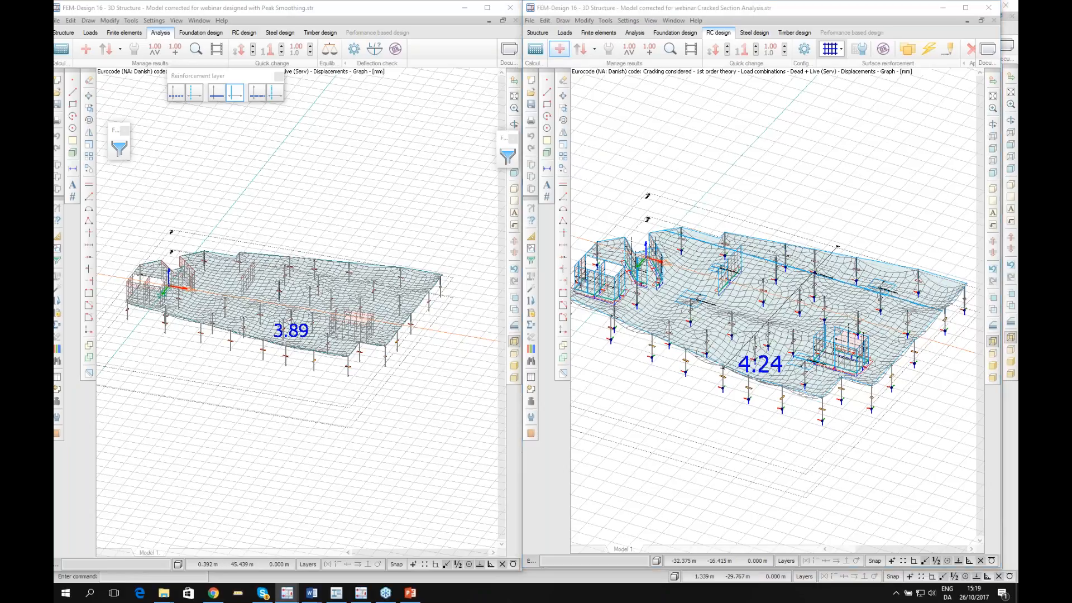
scroll(731, 200, "up", 2)
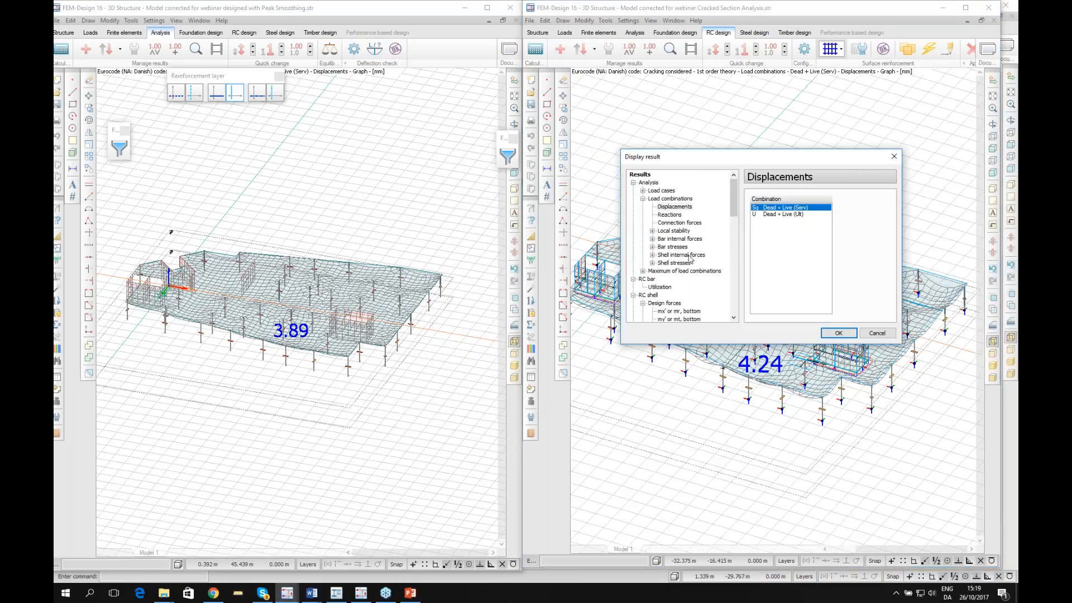
left_click_drag(735, 195, 735, 289)
left_click(663, 296)
left_click(832, 334)
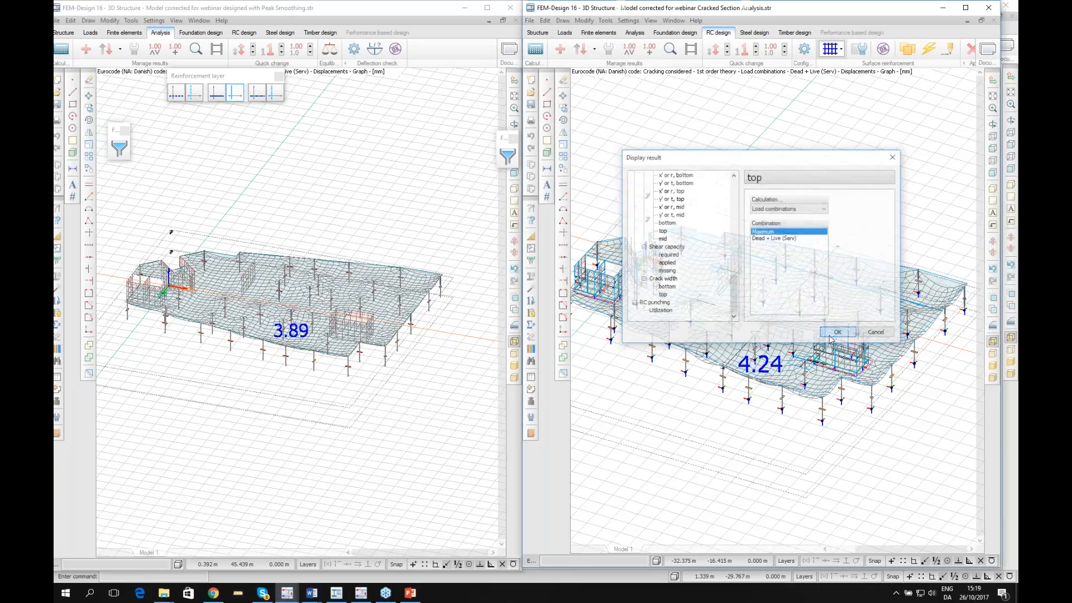
scroll(856, 312, "up", 4)
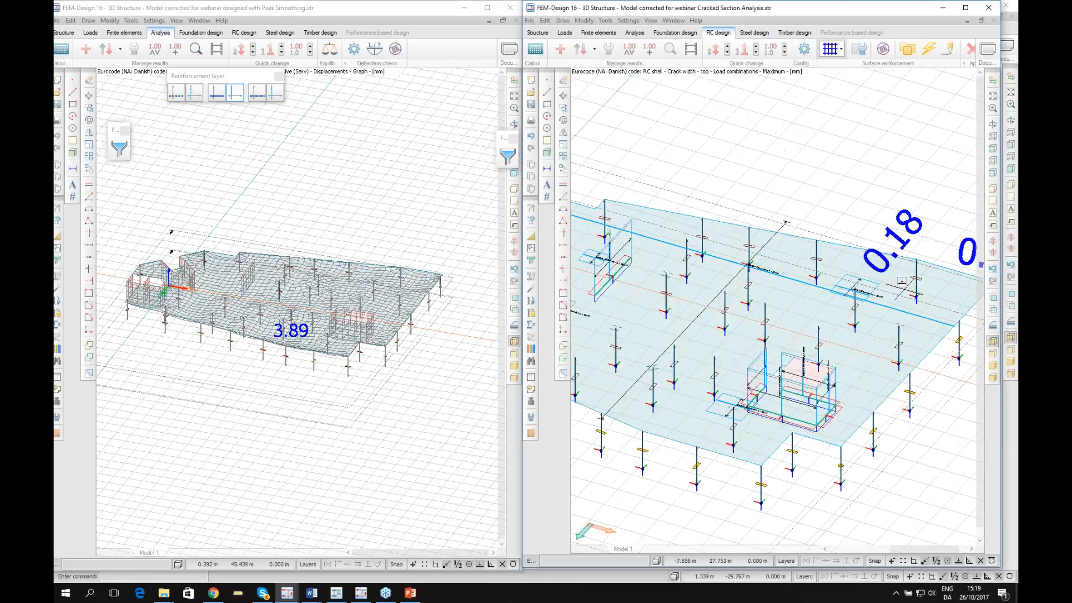
scroll(856, 313, "up", 4)
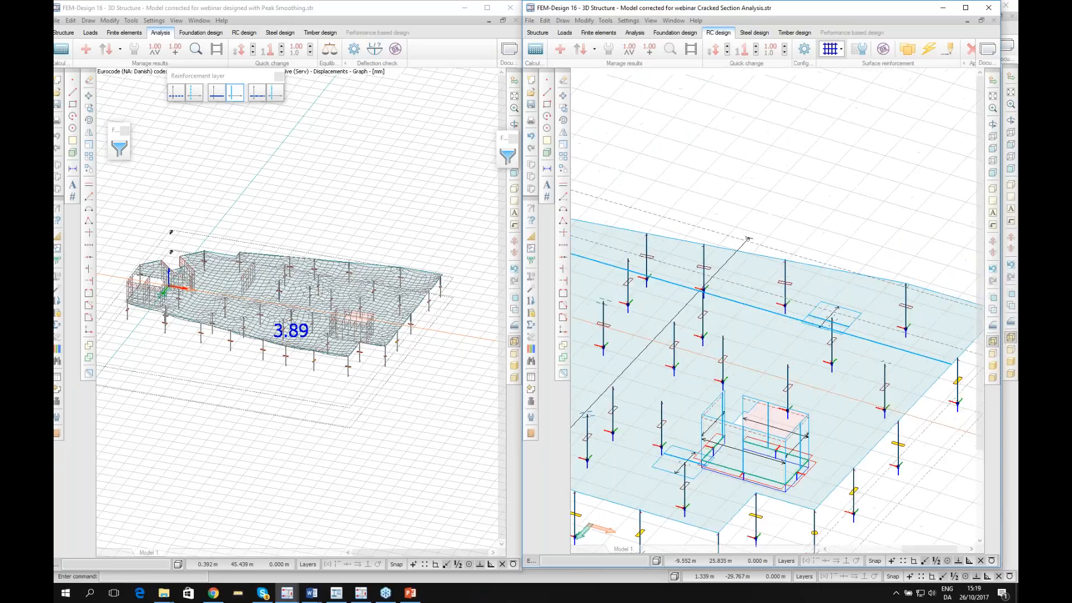
scroll(805, 329, "up", 3)
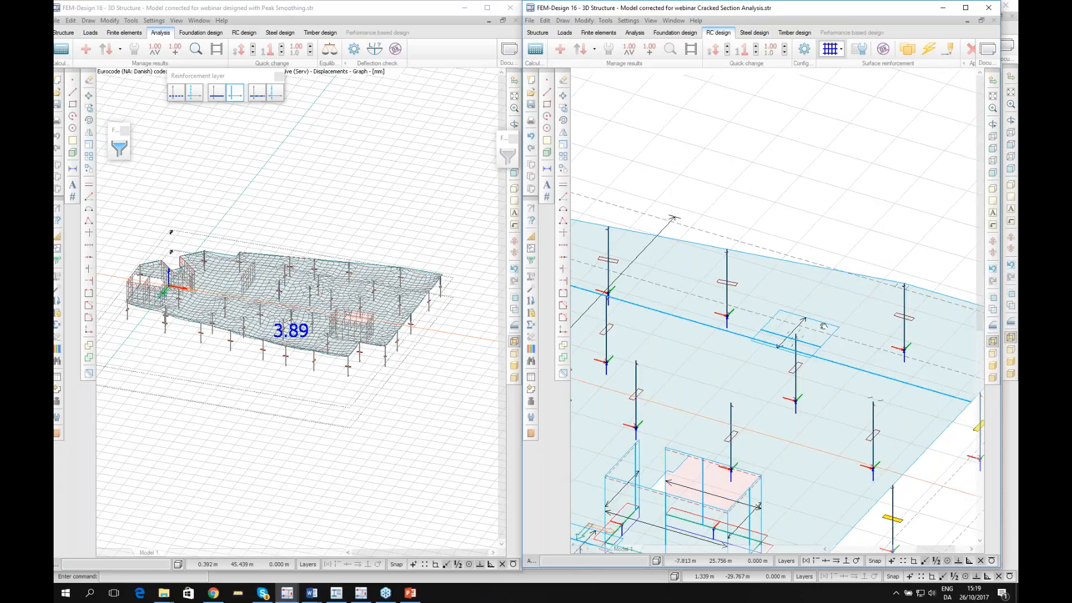
scroll(805, 329, "down", 5)
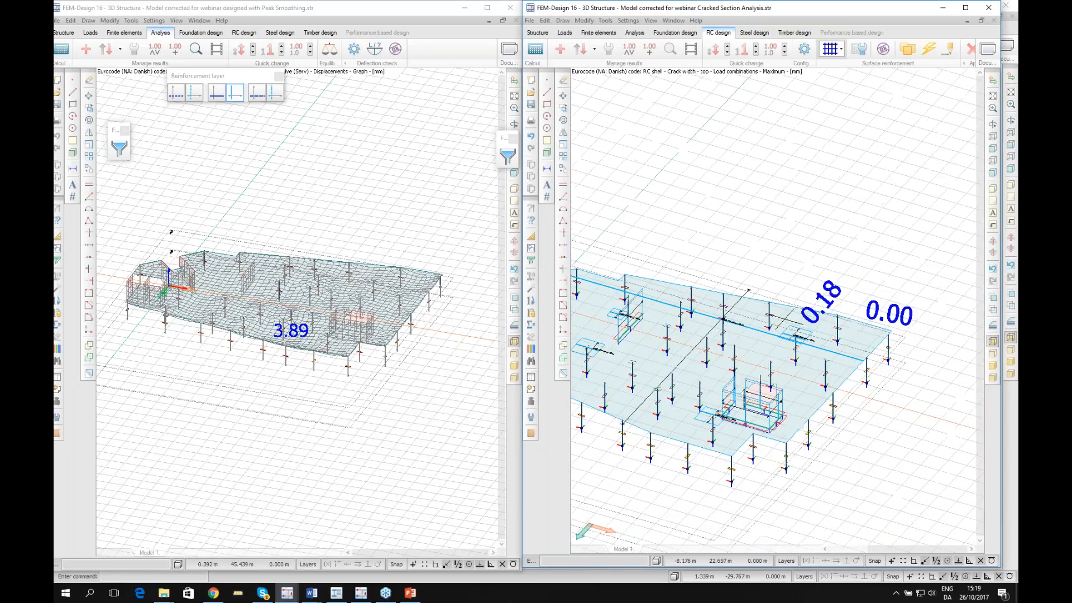
left_click(329, 11)
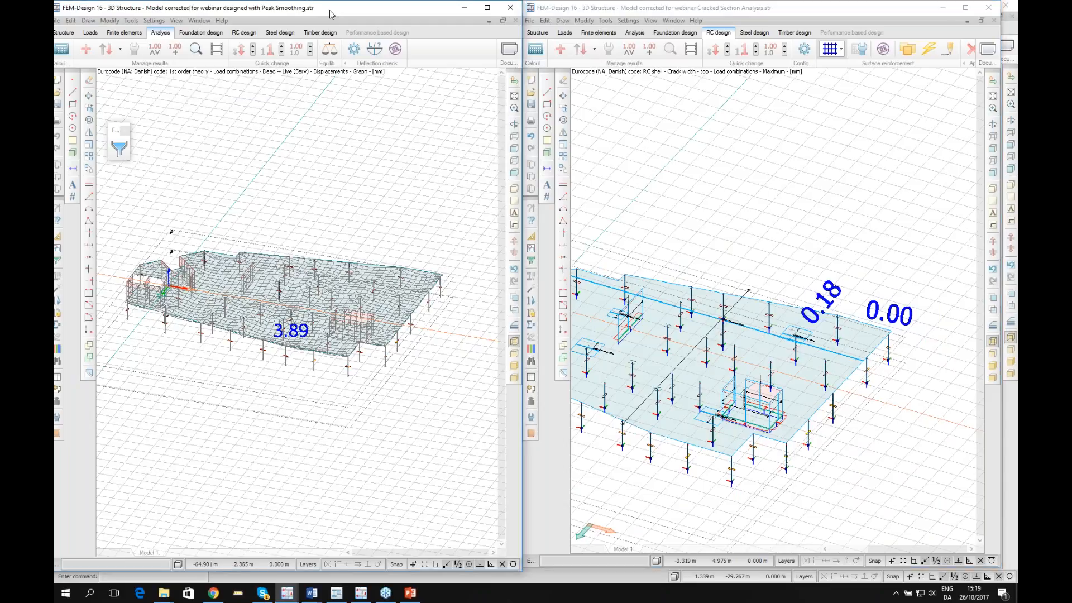
left_click(86, 50)
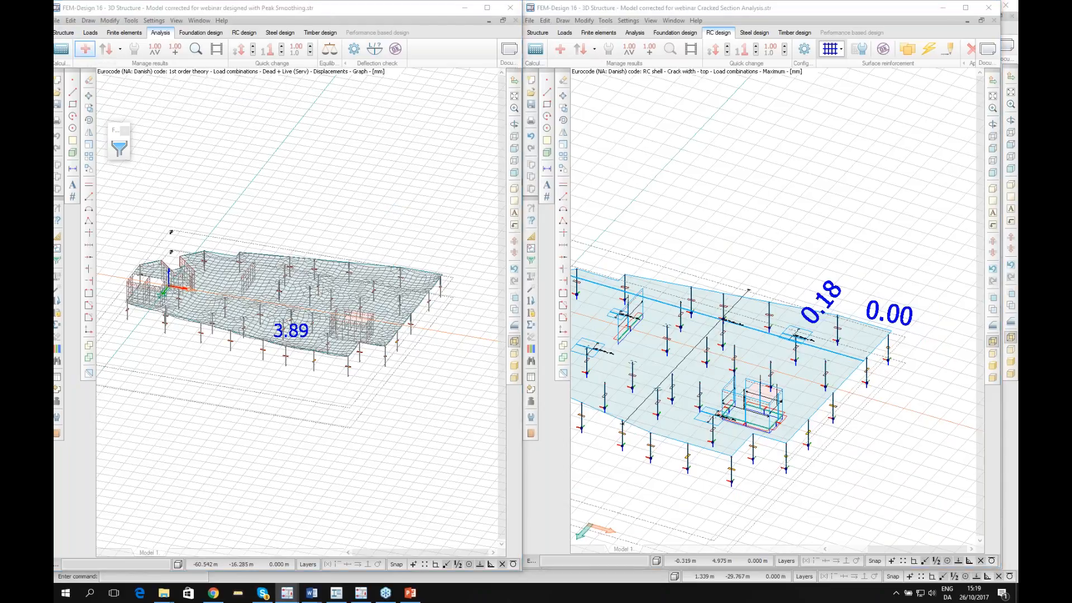
left_click(85, 48)
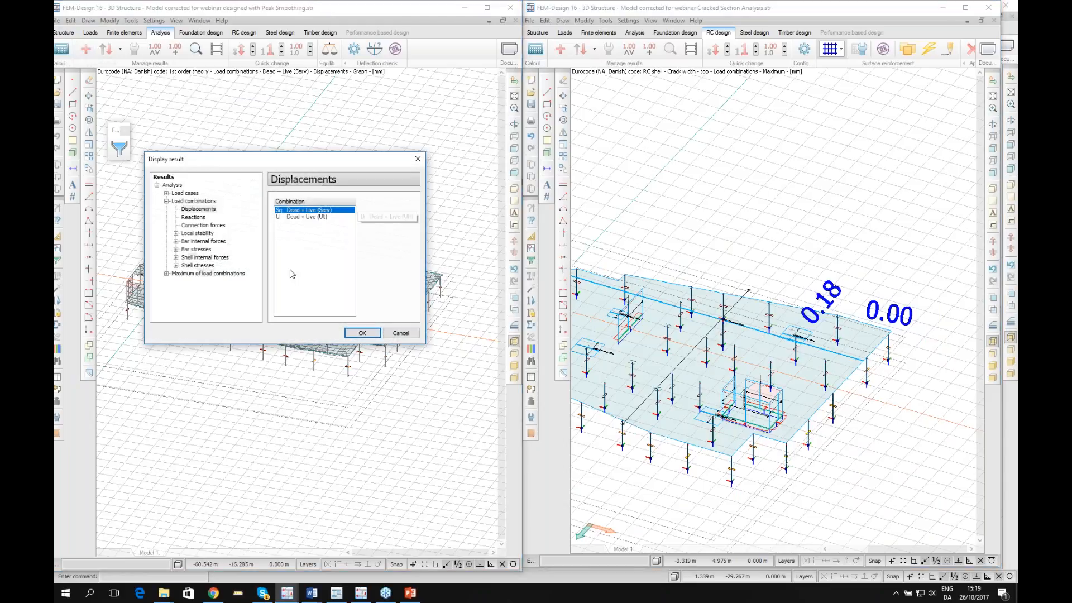
left_click(198, 234)
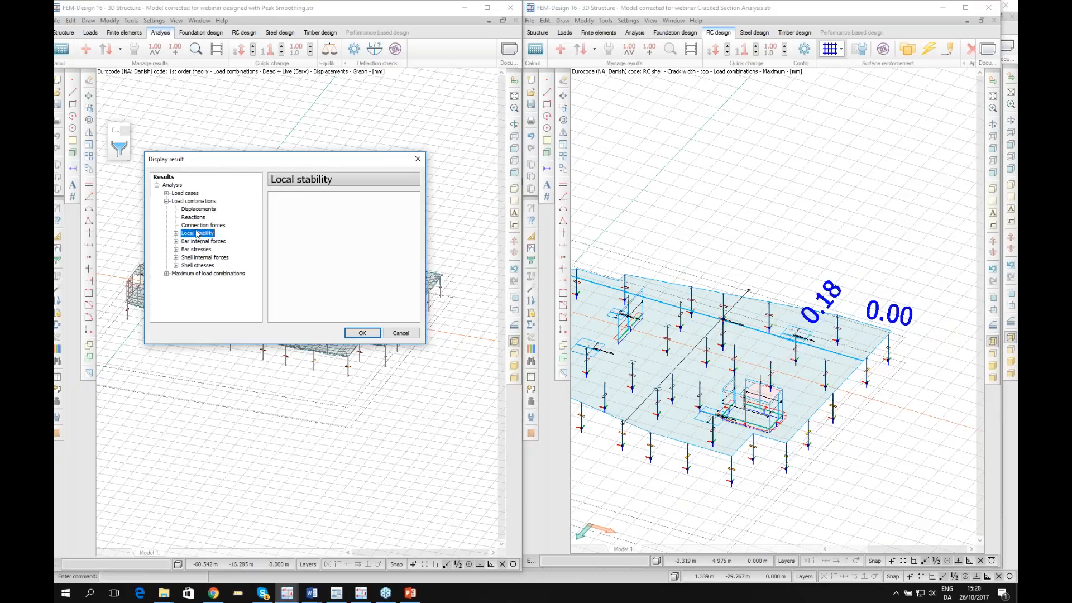
double_click(197, 258)
double_click(197, 201)
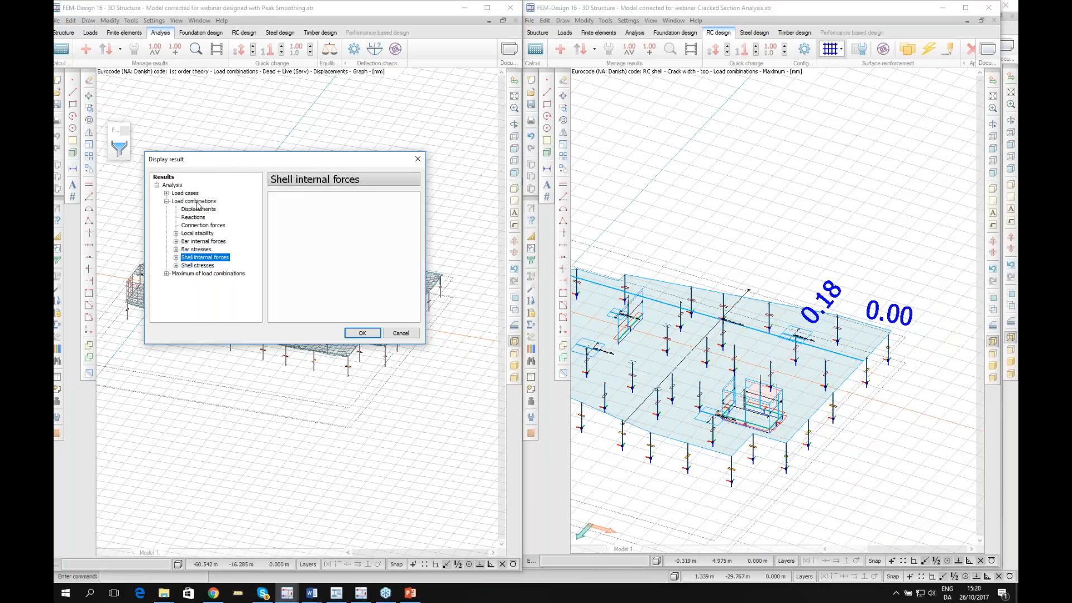
left_click(401, 333)
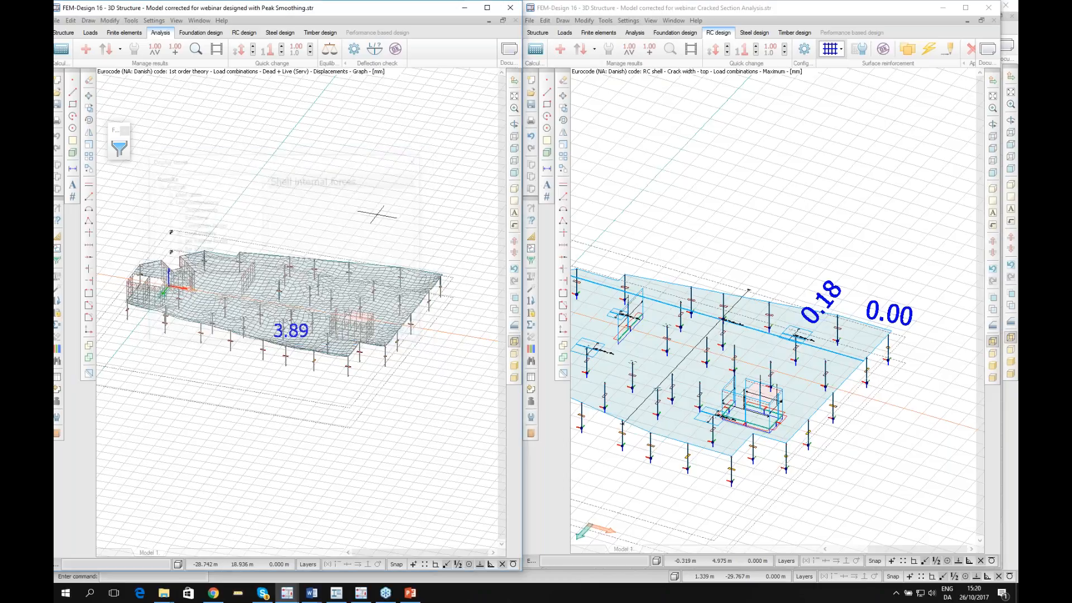
Switch the Peak Smoothing model to RC design and display its maximum top crack width for the load combinations.
left_click(251, 34)
scroll(149, 265, "down", 3)
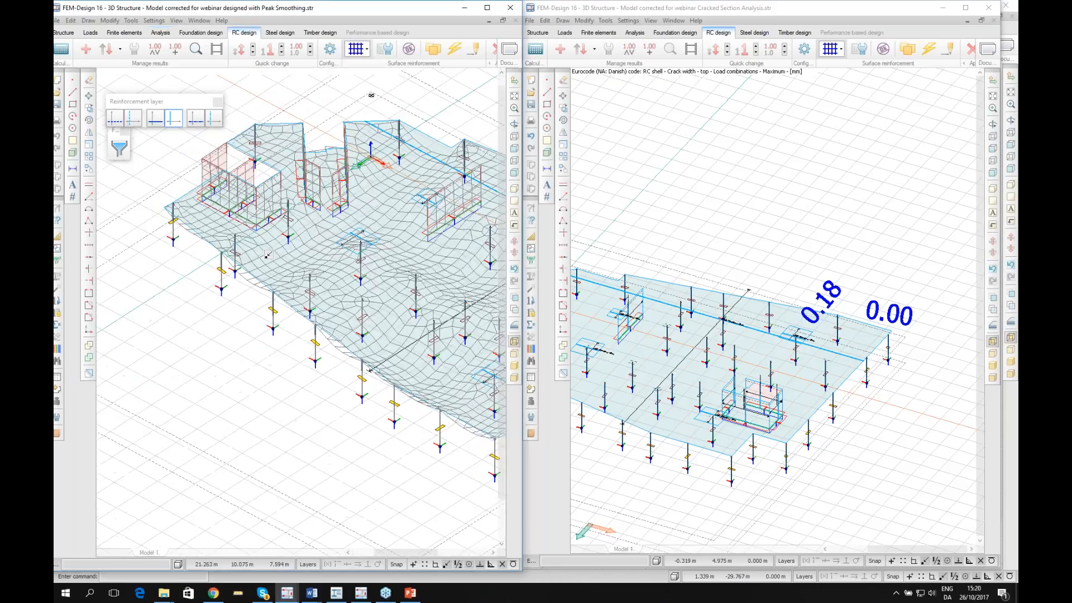
left_click(85, 51)
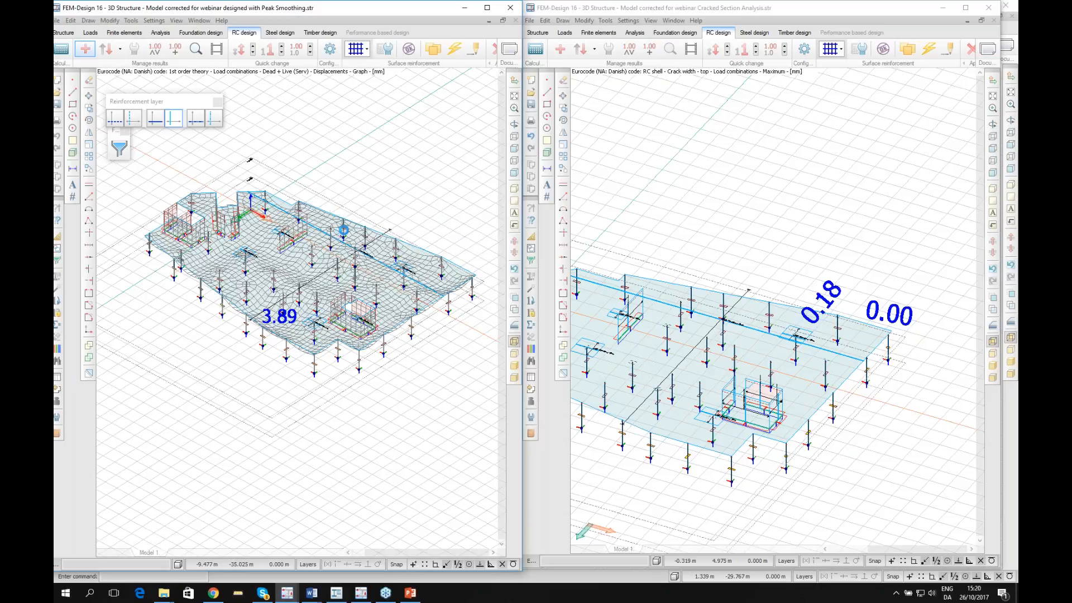
left_click(371, 232)
left_click_drag(257, 213, 257, 297)
left_click(189, 298)
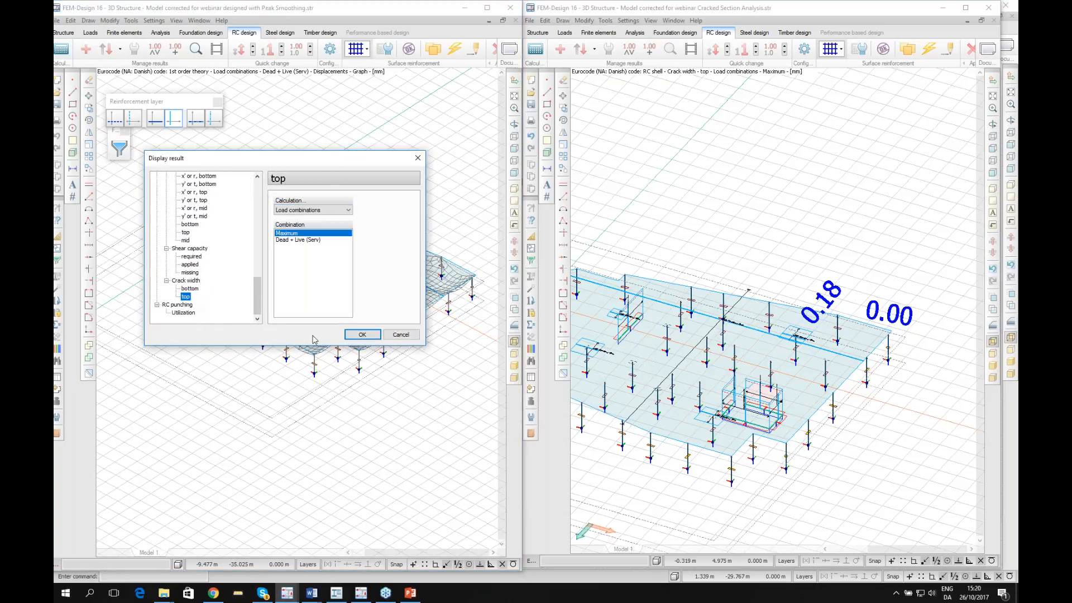
left_click(362, 335)
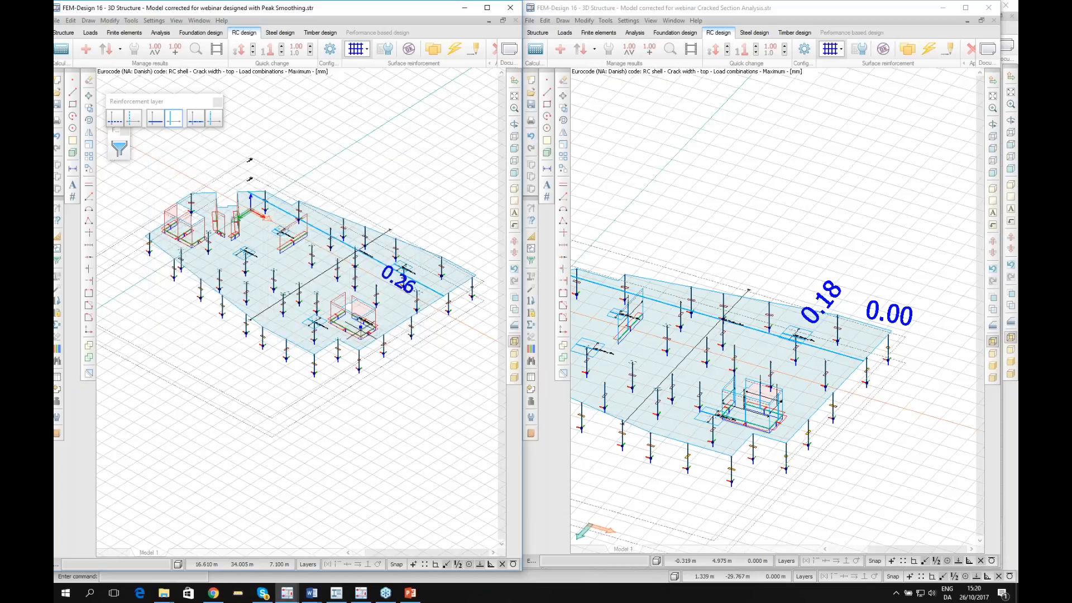
scroll(415, 276, "up", 2)
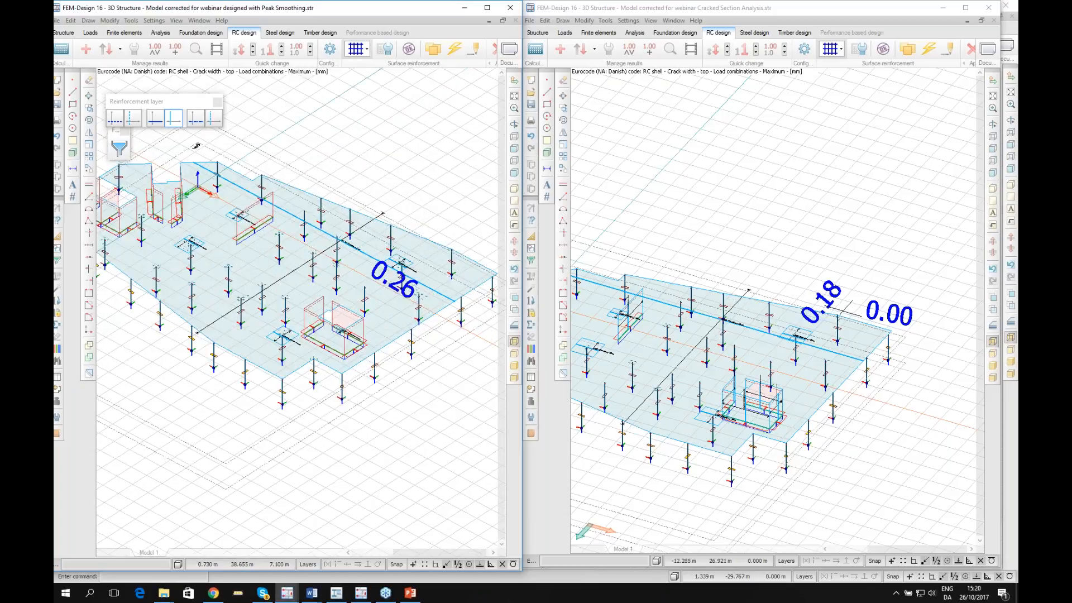
Examine where the top crack width peaks near the slab edge columns in the Cracked Section Analysis model, close up and across the whole slab.
scroll(827, 316, "up", 1)
scroll(834, 293, "up", 5)
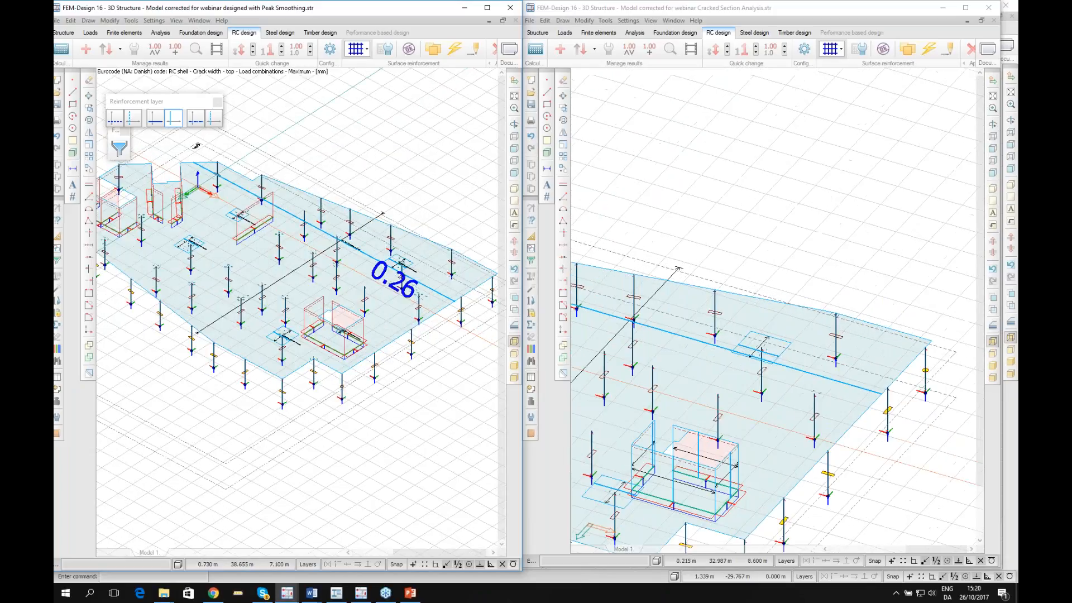
scroll(834, 293, "up", 2)
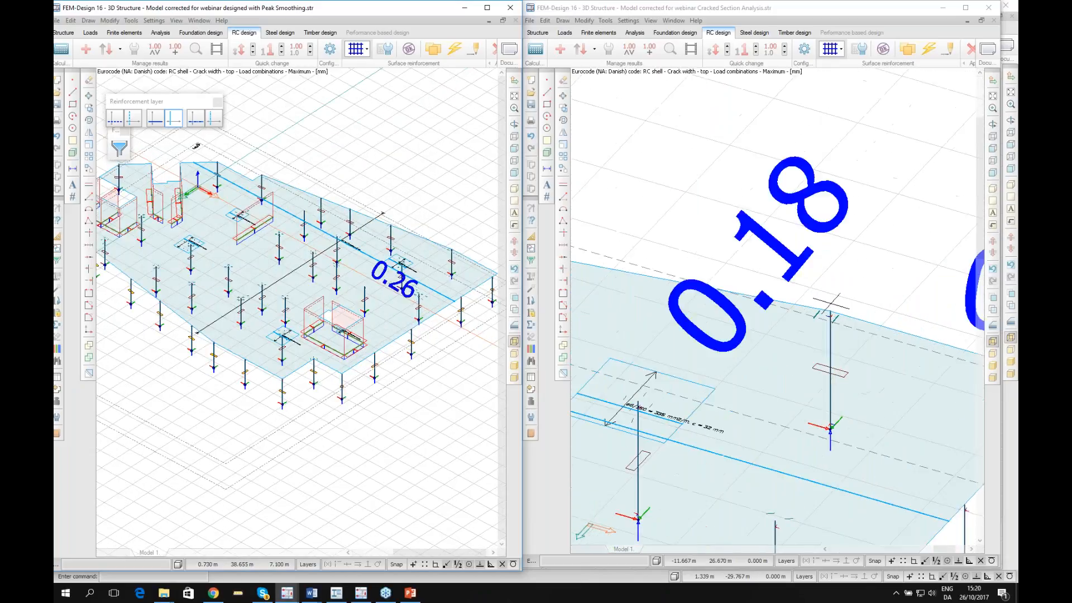
scroll(839, 299, "down", 1)
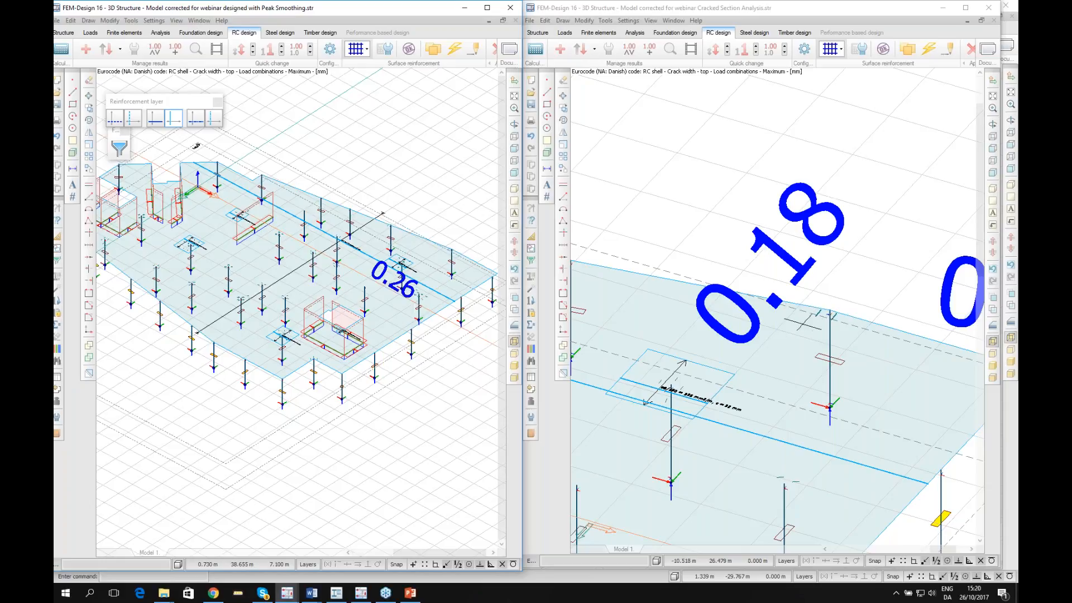
mouse_move(792, 322)
scroll(580, 310, "down", 6)
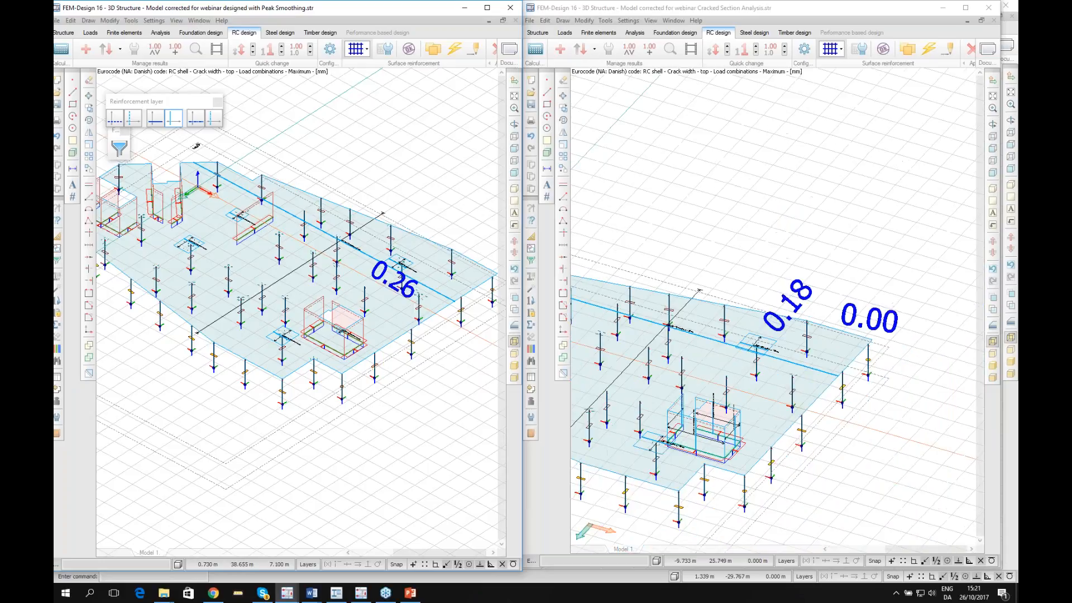
middle_click_drag(724, 325, 808, 317)
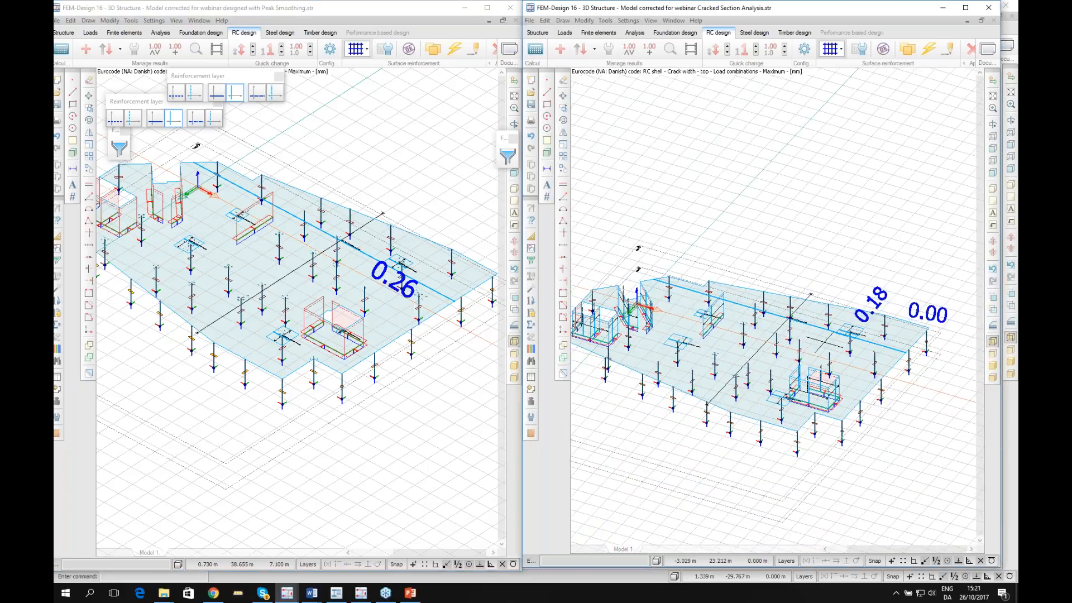
scroll(888, 313, "up", 2)
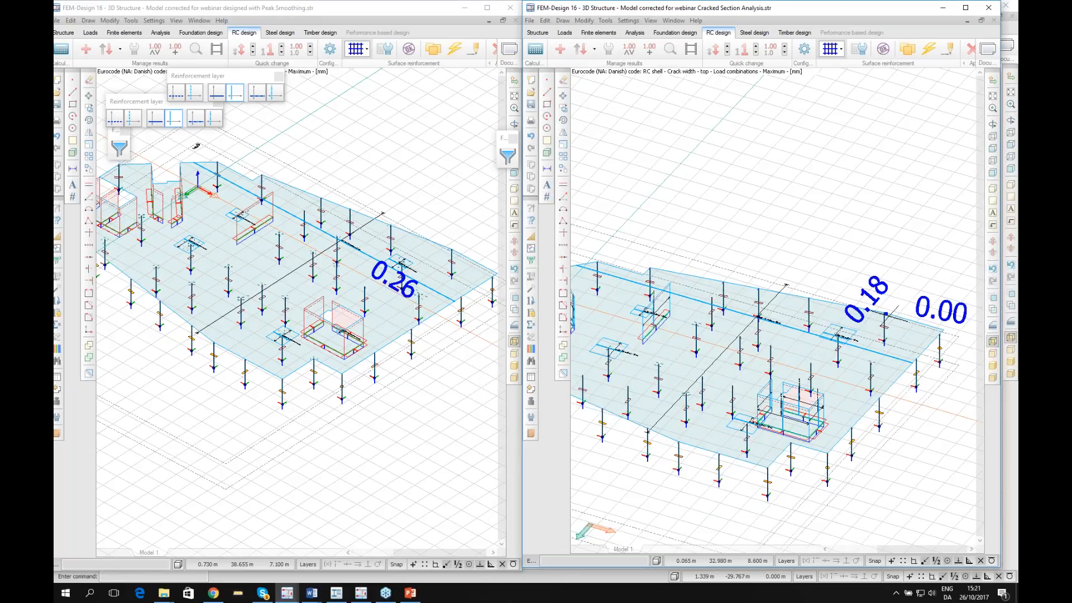
scroll(894, 312, "up", 1)
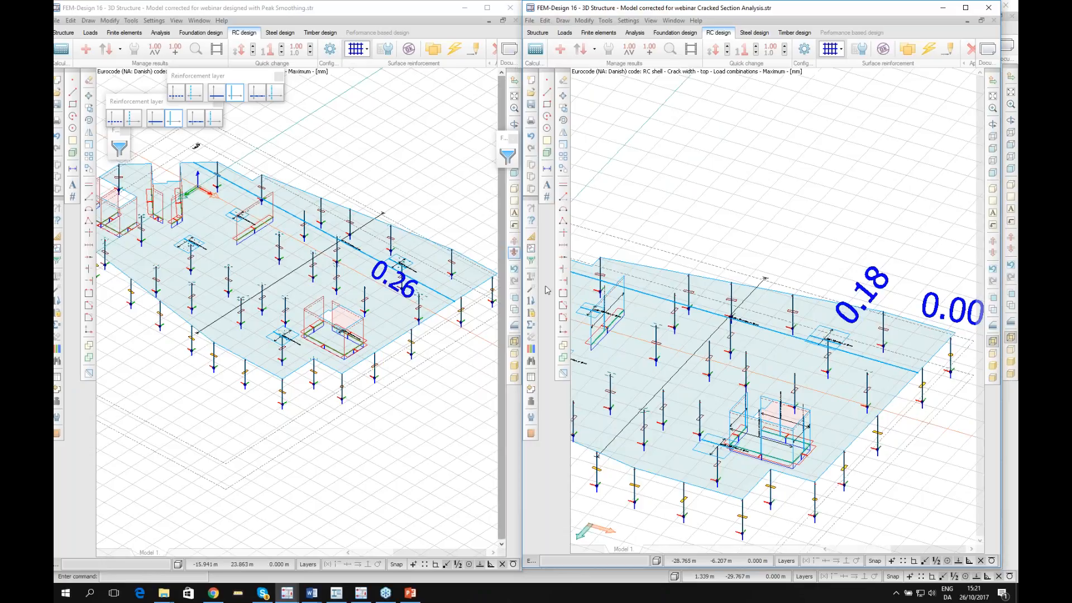
Fit the whole Peak Smoothing slab in its window and compare its top crack width with the Cracked Section Analysis model.
left_click(366, 10)
scroll(423, 233, "down", 1)
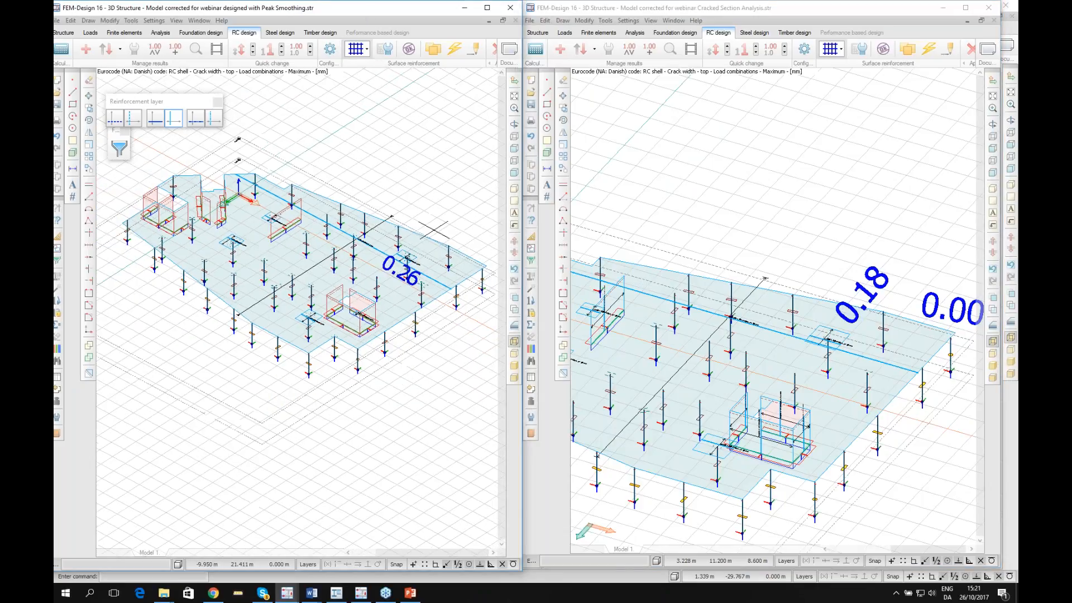
left_click(869, 24)
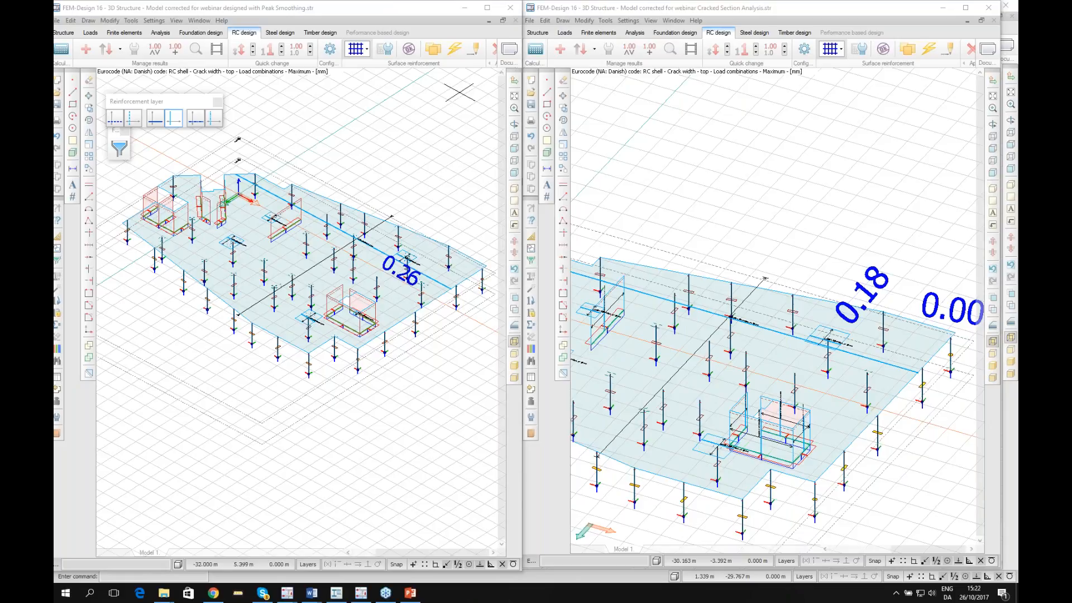
left_click(368, 10)
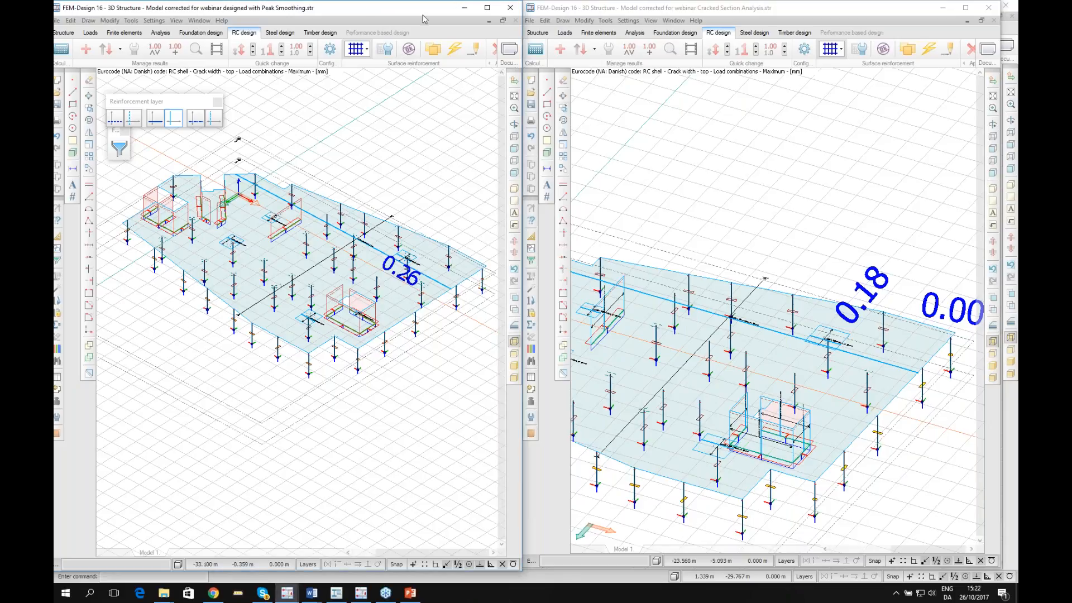
left_click(621, 4)
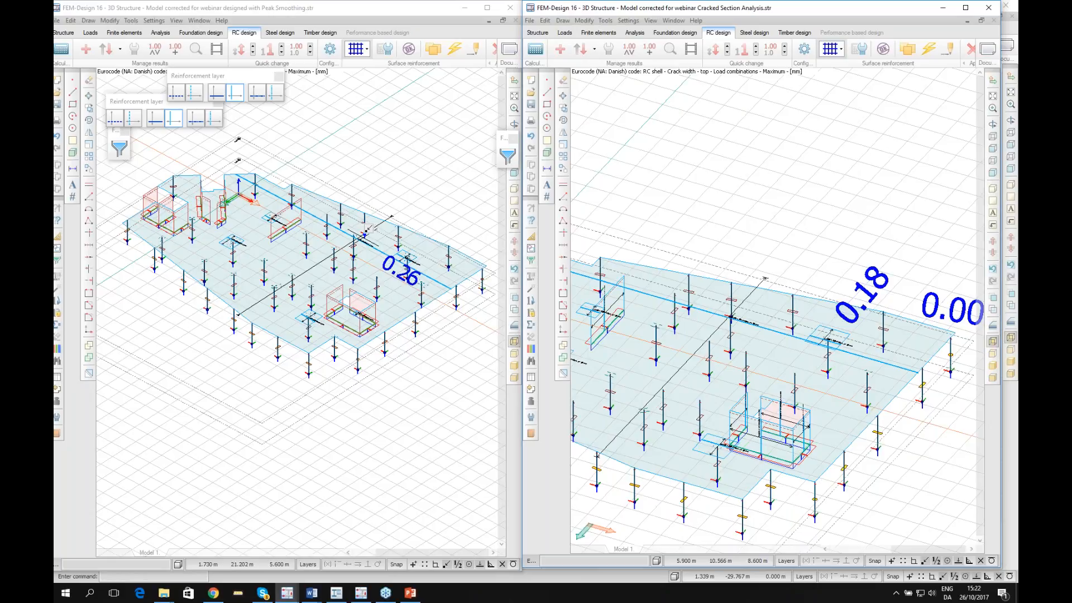
left_click(381, 11)
Maximize the Peak Smoothing model window and centre the slab in the view.
left_click_drag(380, 8, 381, 7)
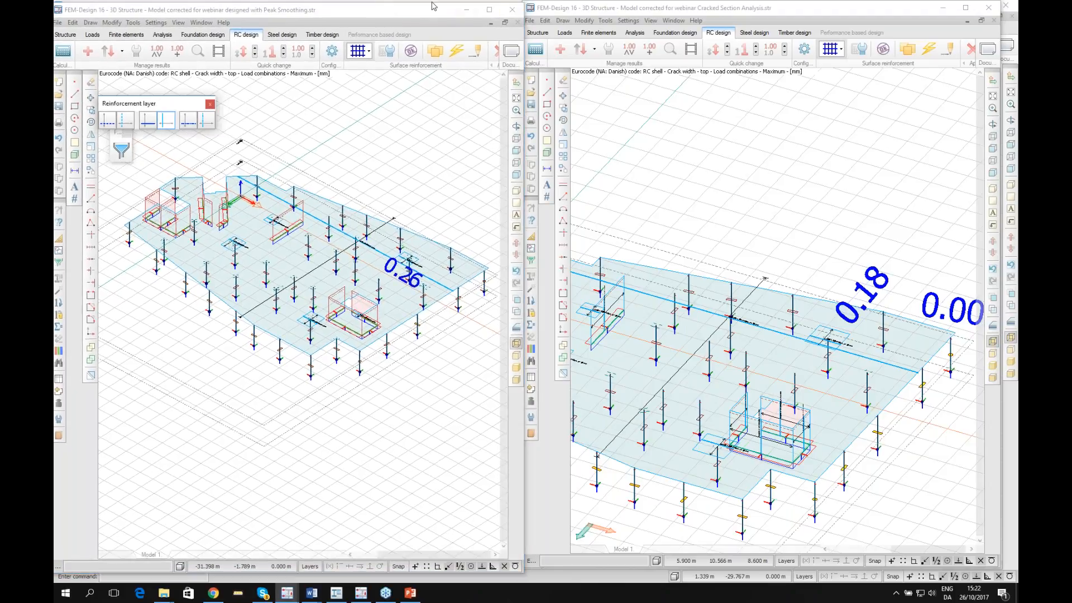
left_click(488, 10)
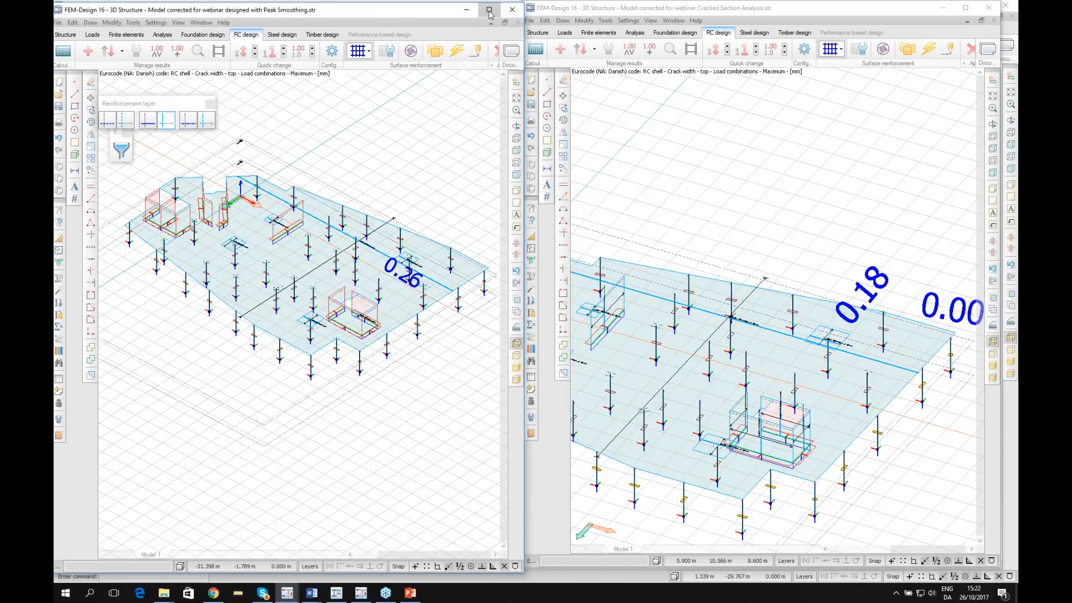
middle_click_drag(650, 149, 628, 229)
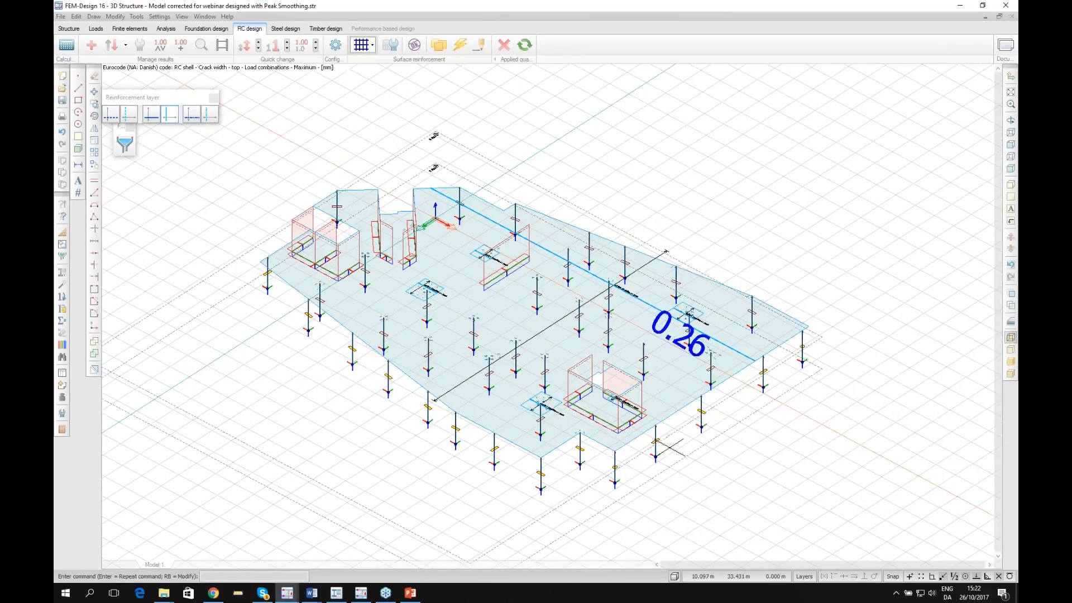
mouse_move(630, 388)
Open the Peak Smoothing slab's plane plate properties and select the creep coefficient in its material application data.
left_click(77, 29)
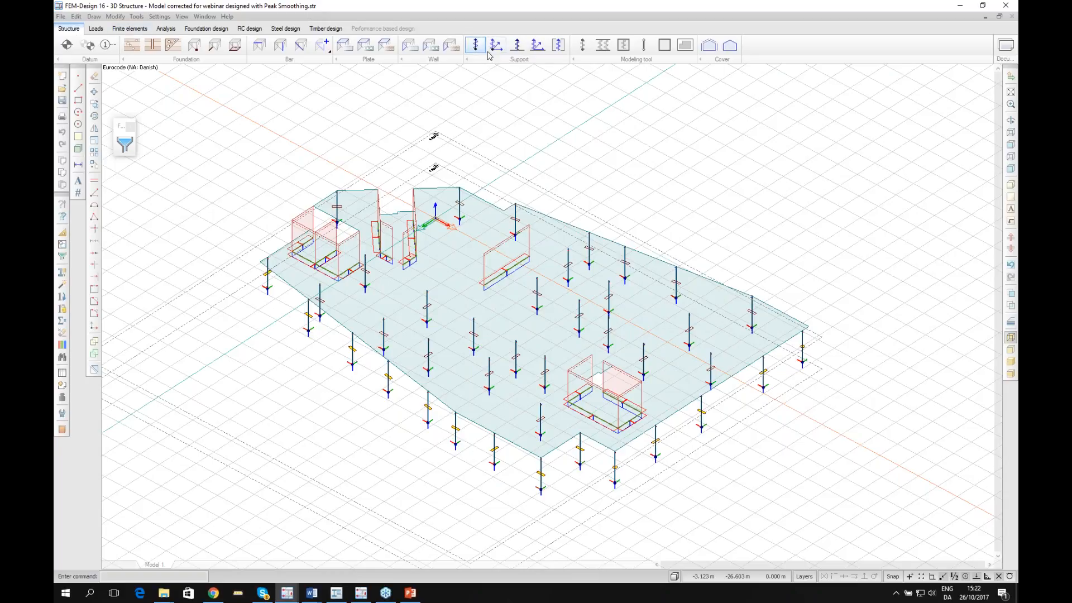
left_click(344, 44)
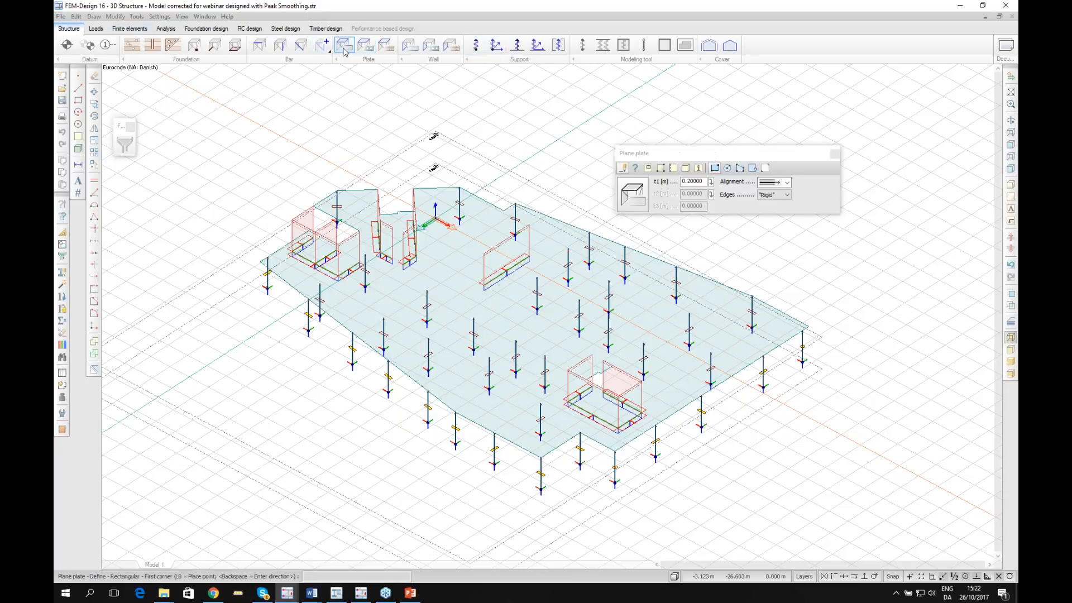
left_click(634, 168)
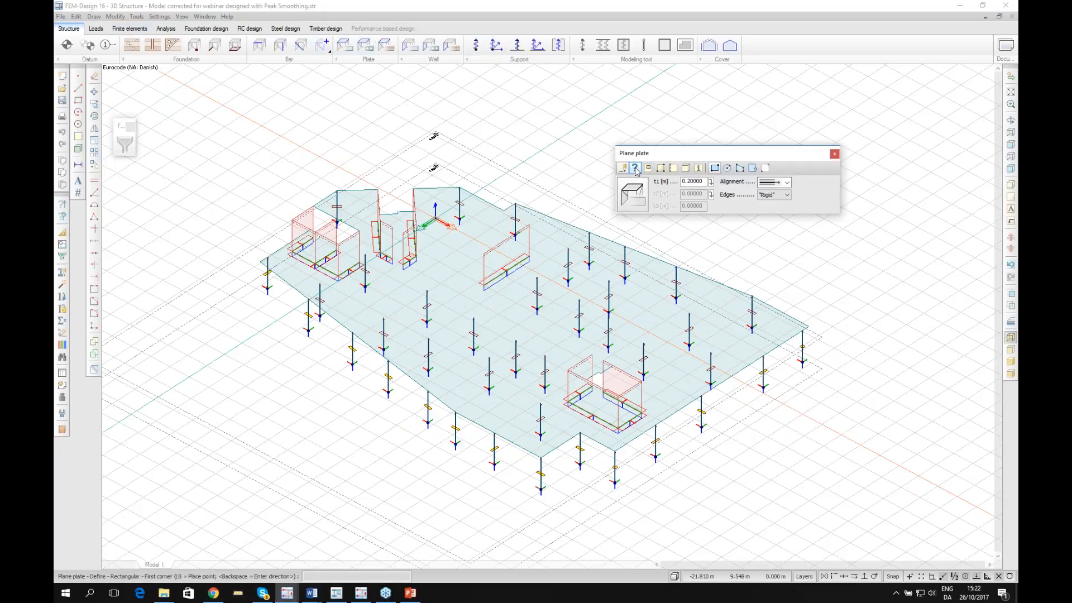
left_click(640, 315)
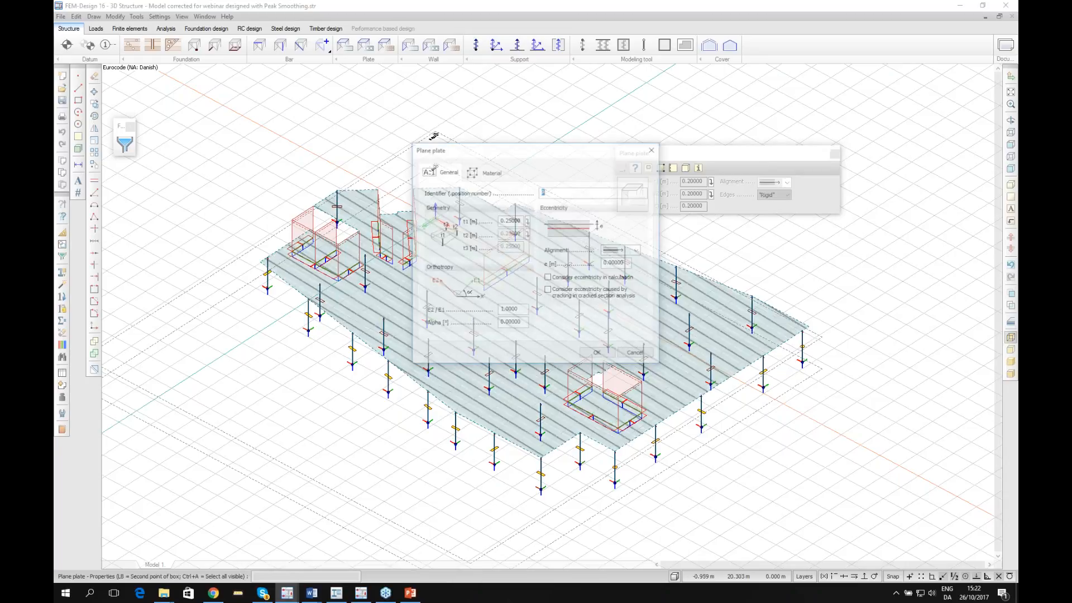
left_click(491, 177)
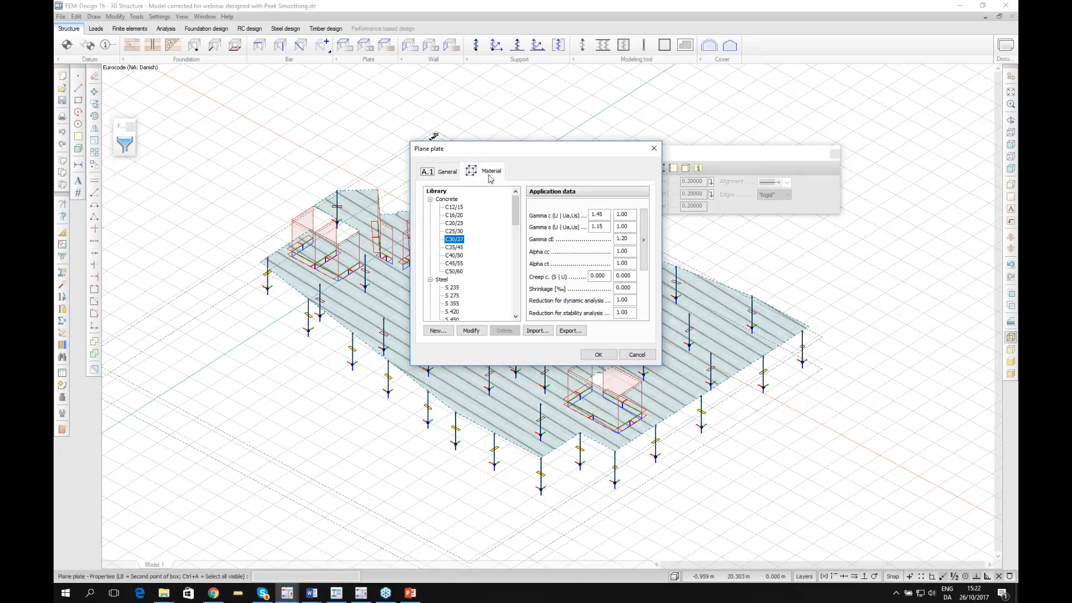
left_click_drag(477, 149, 388, 177)
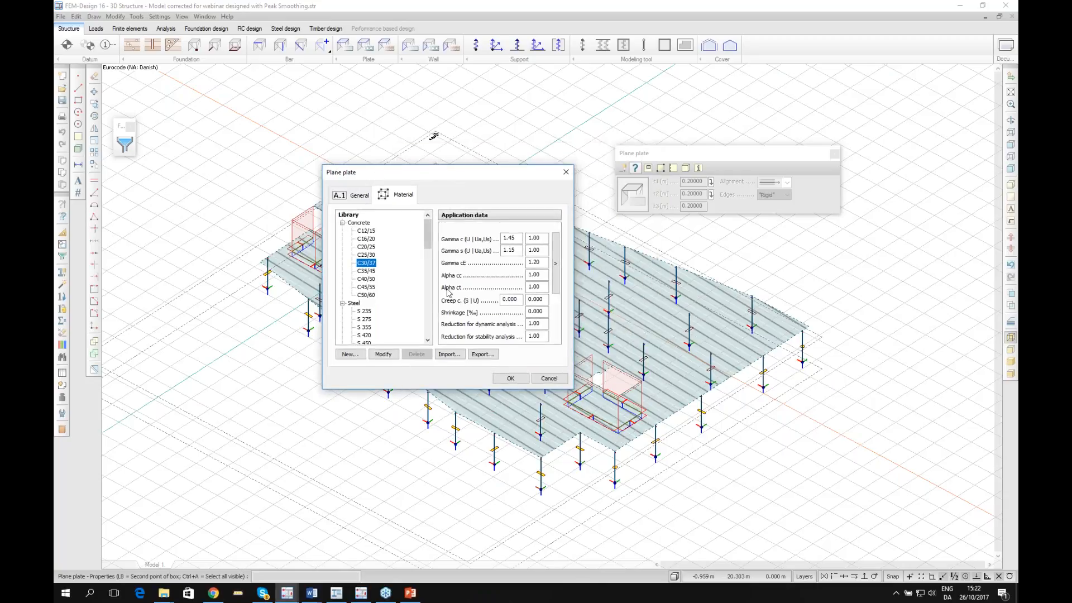
double_click(536, 299)
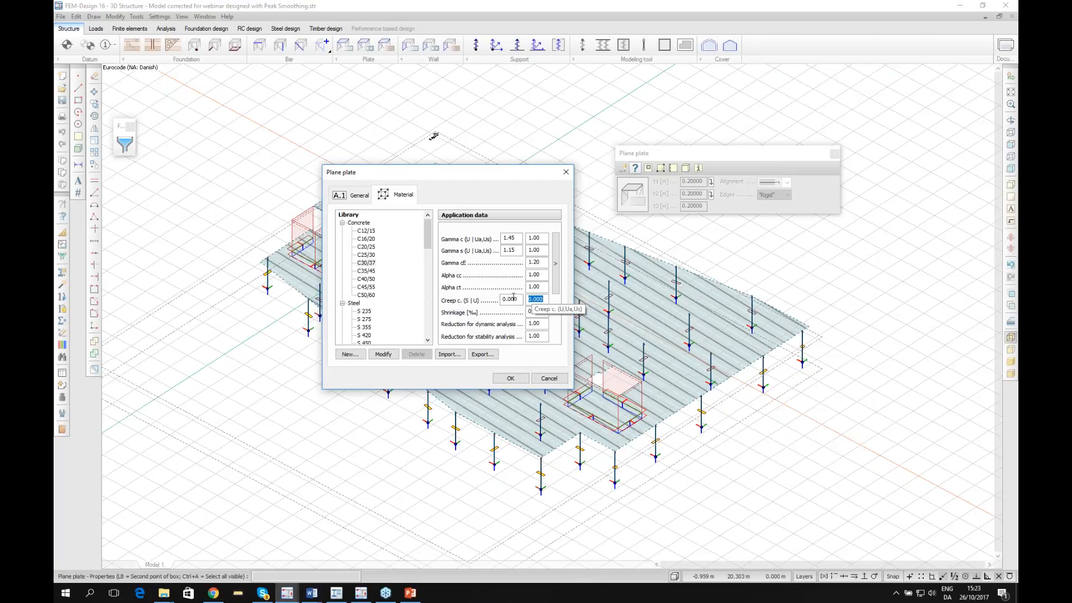
left_click(539, 299)
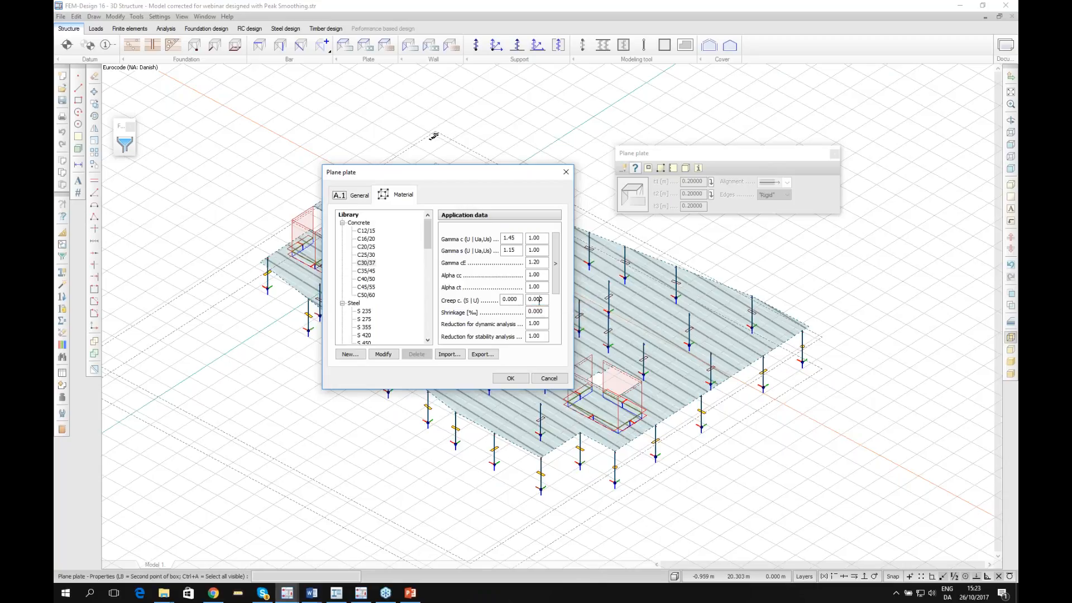
double_click(517, 301)
Switch to the online Concrete creep calculator and review its inputs, cement type options and resulting creep coefficient.
mouse_move(214, 599)
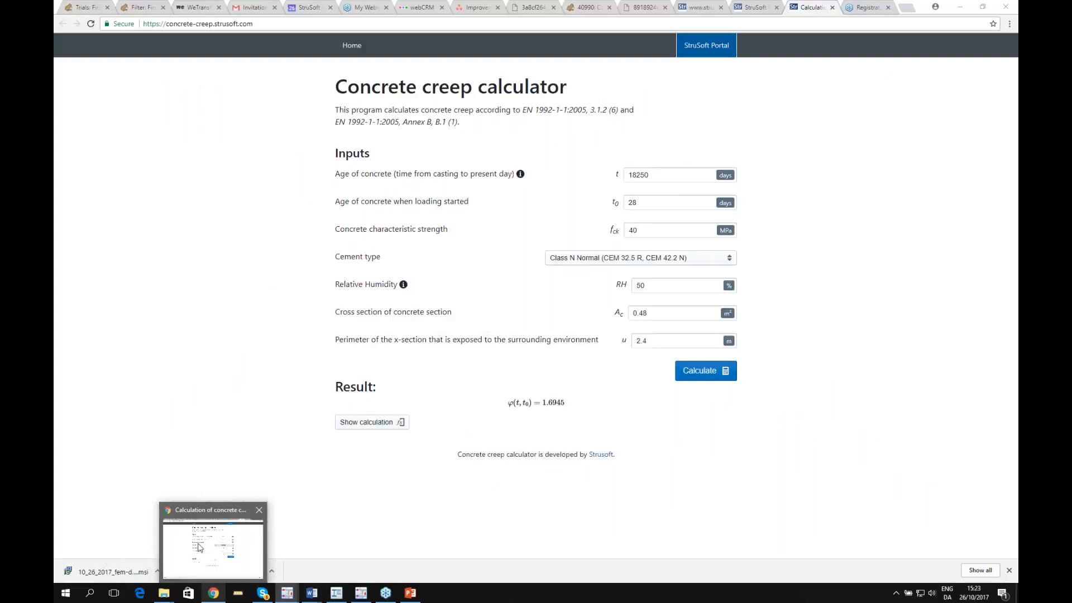
left_click(199, 547)
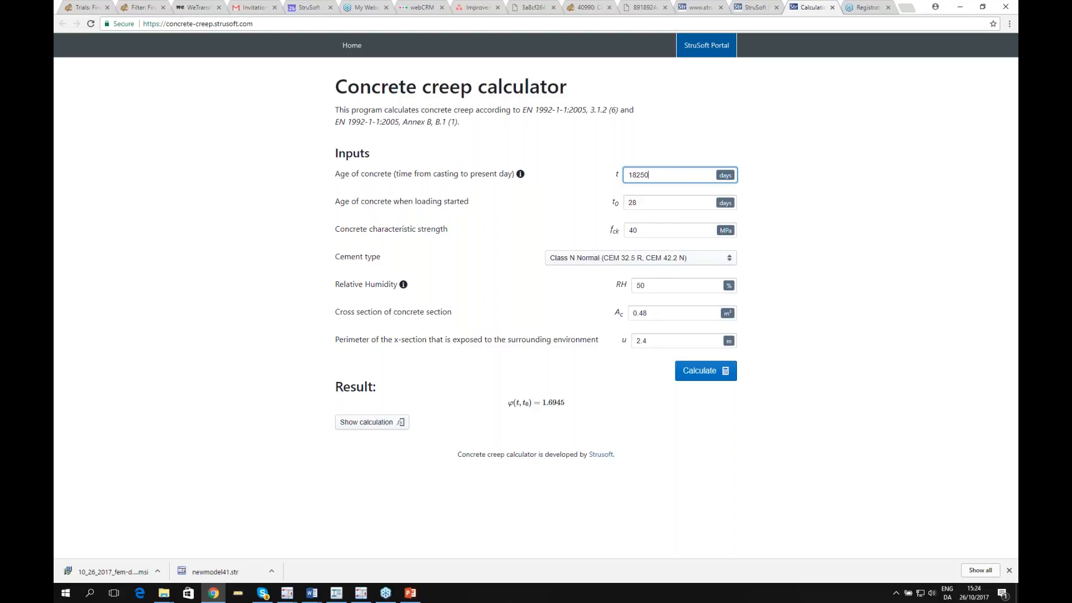
left_click(614, 258)
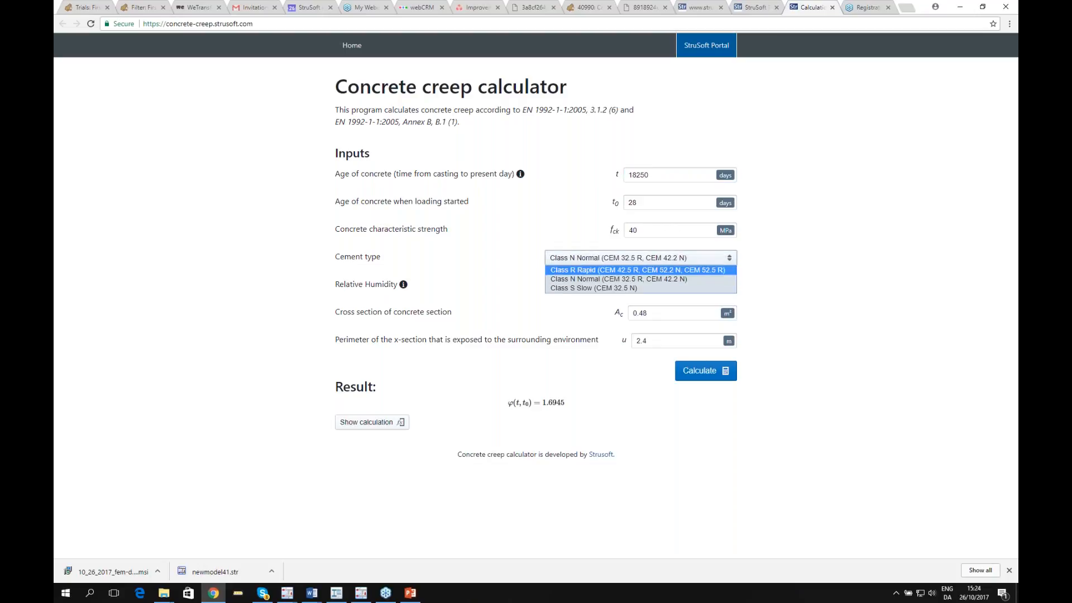
left_click(839, 277)
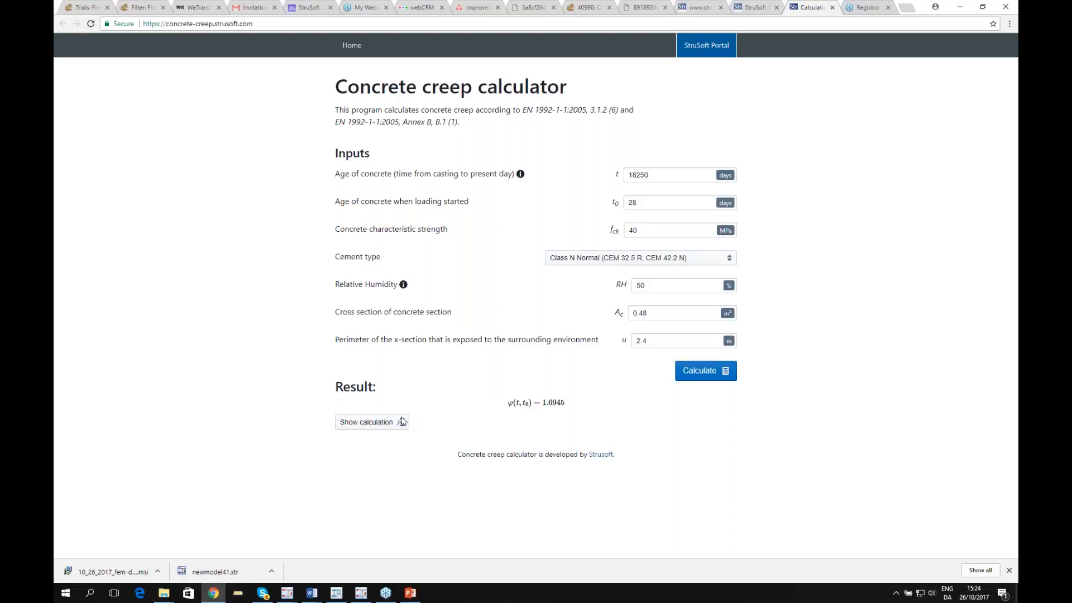
left_click_drag(546, 405, 597, 402)
left_click(572, 405)
left_click(593, 396)
Return to the slab's material data in FEM-Design and set the S creep coefficient to 1.5 and shrinkage to 0.5 ‰.
mouse_move(362, 597)
mouse_move(287, 593)
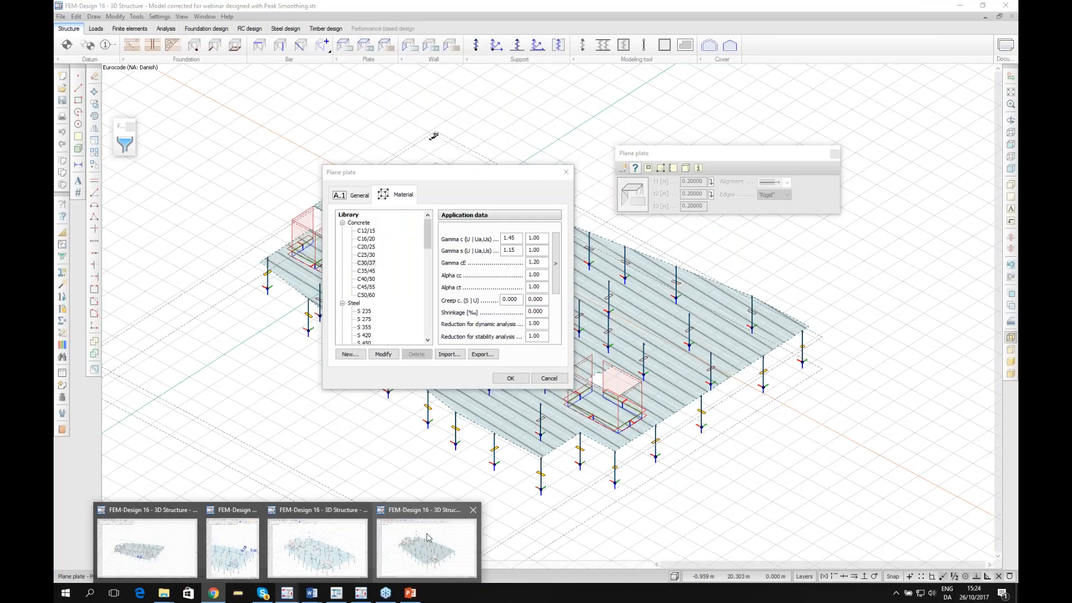
mouse_move(257, 553)
mouse_move(315, 552)
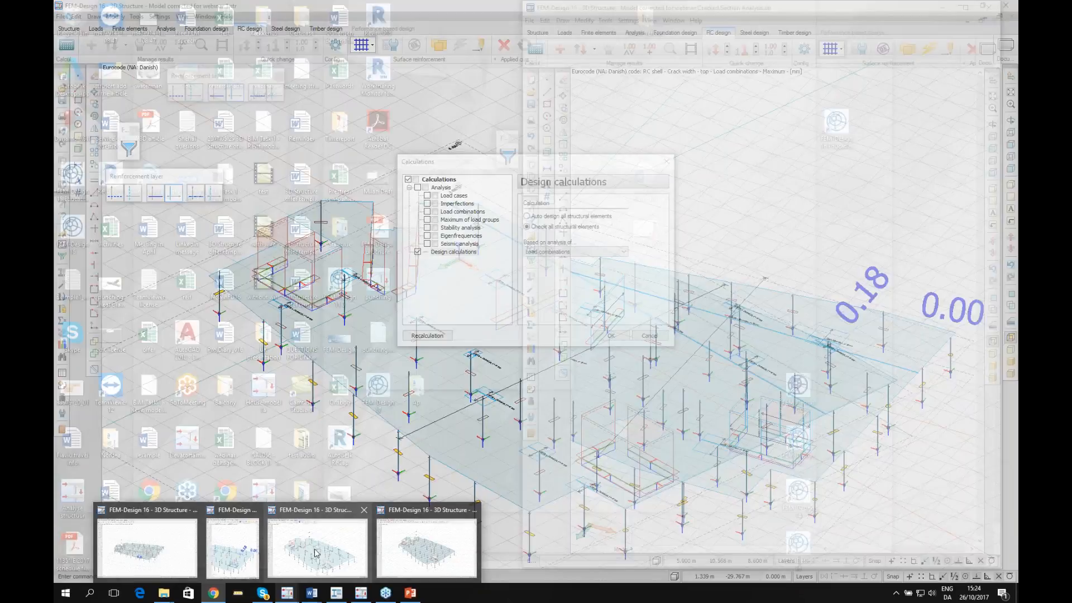
left_click(316, 553)
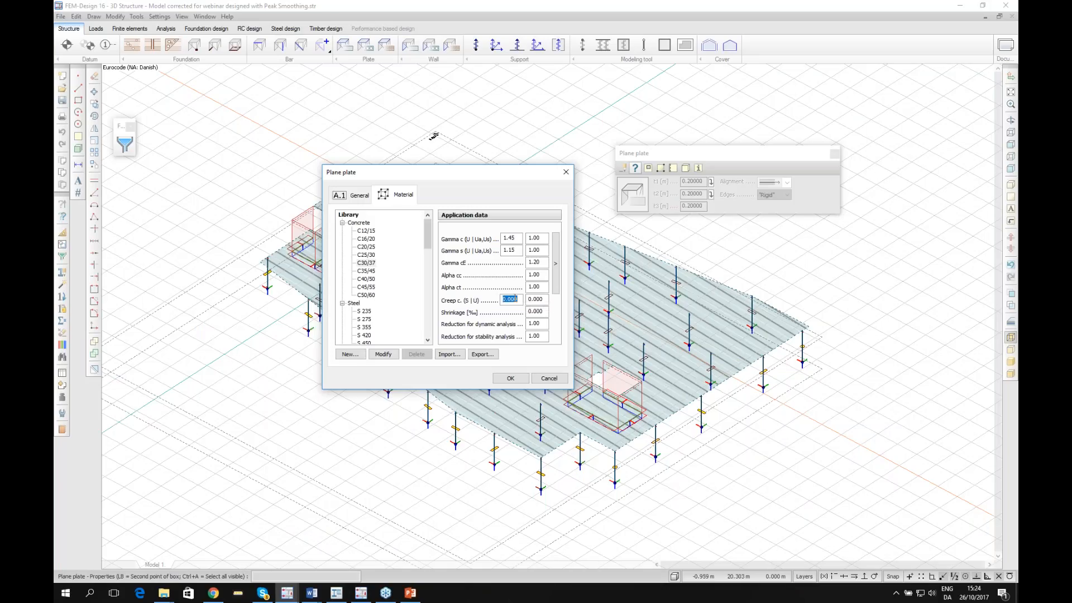
type("1,5")
key("Tab")
key("Tab")
type("0,5")
left_click(511, 378)
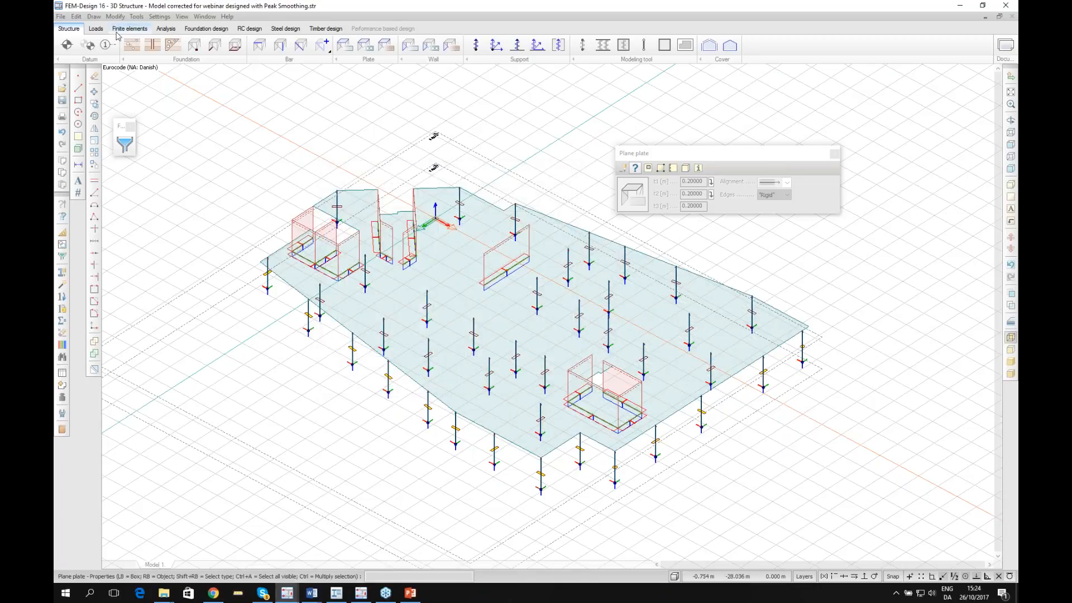
Add a load case named "shrinkage" with the type +Shrinkage to the Peak Smoothing model.
left_click(97, 35)
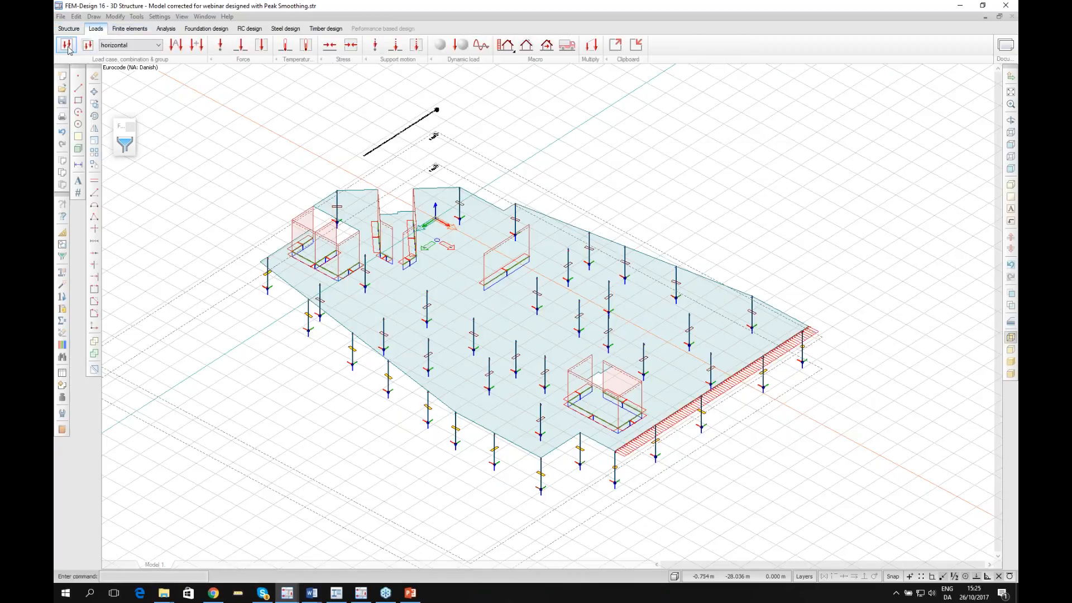
left_click(66, 45)
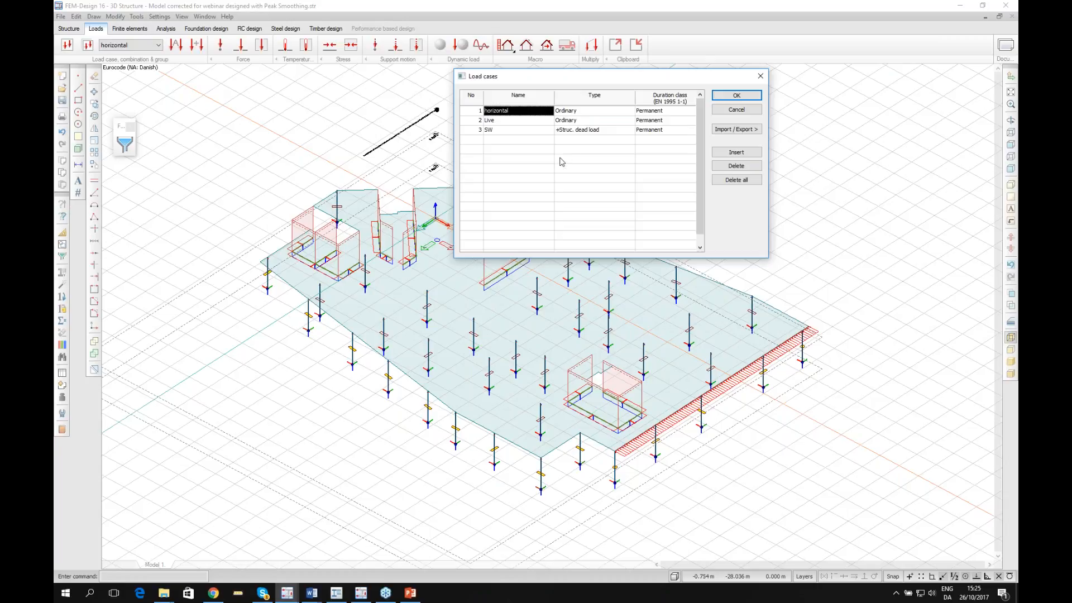
left_click(533, 140)
left_click(533, 140)
type("shrinkage")
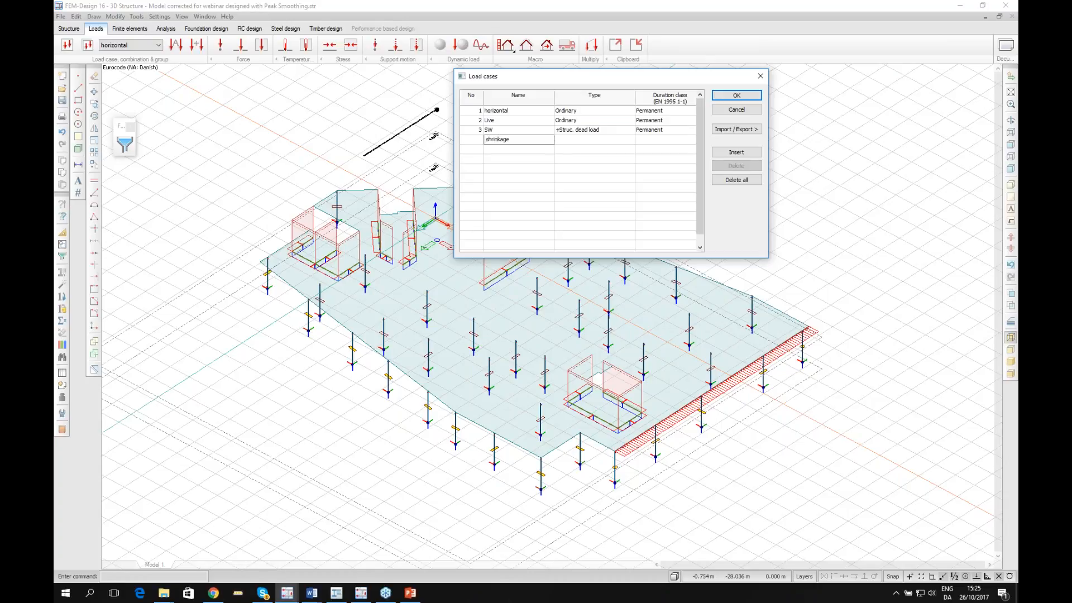
left_click(575, 140)
left_click(575, 141)
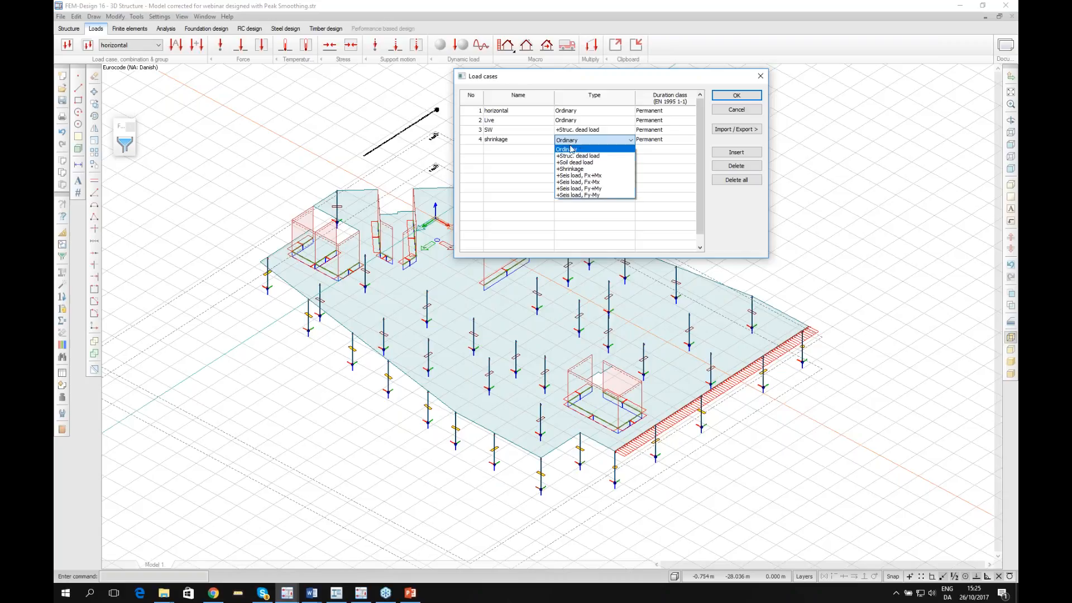
left_click(575, 169)
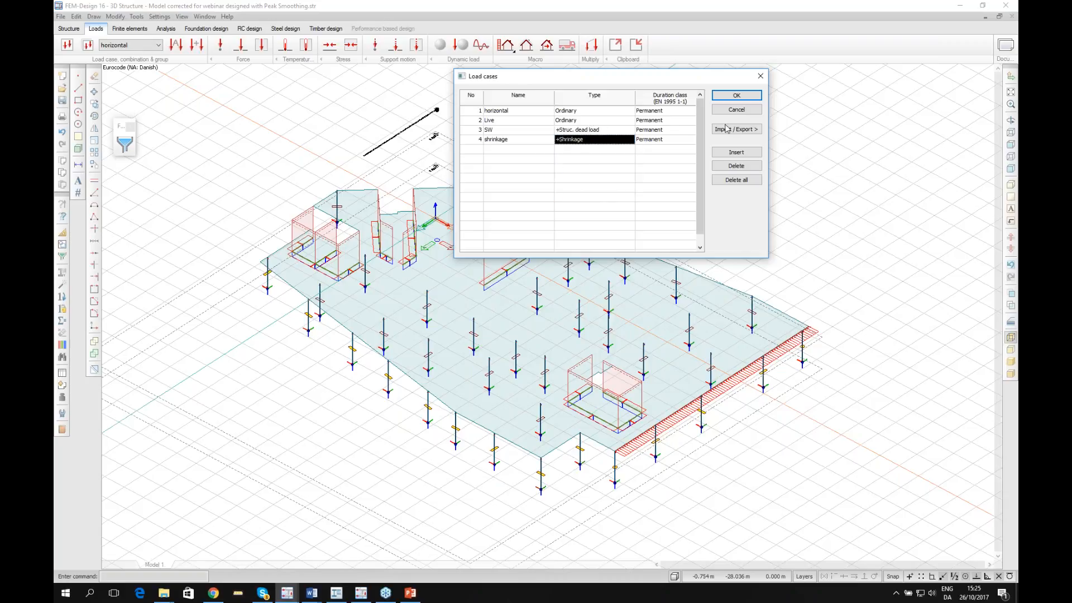
left_click(736, 96)
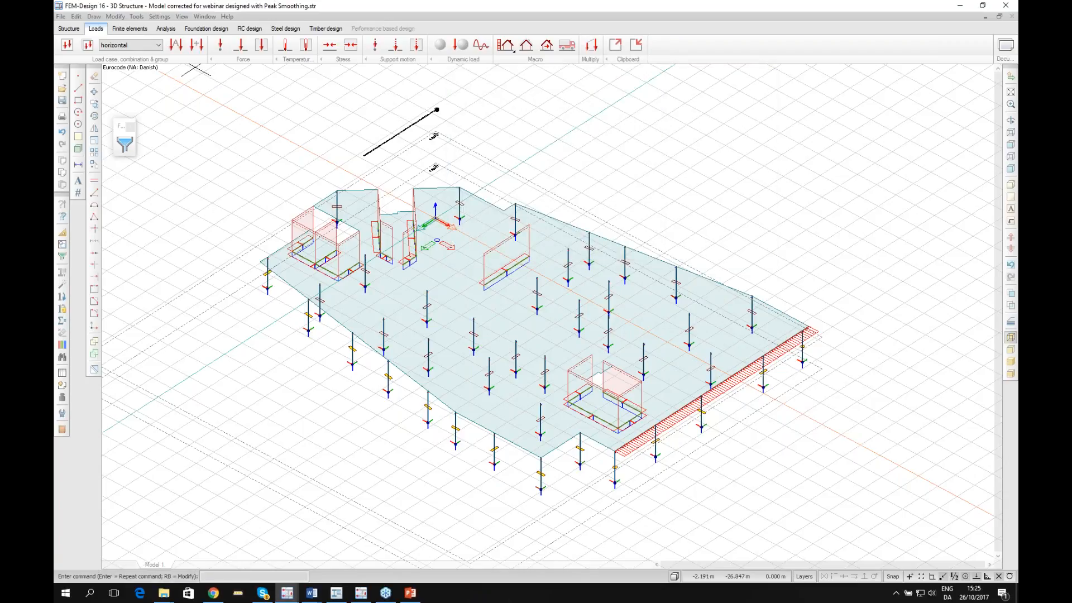
Try adding the shrinkage load case with factor 1.00 to the type U Dead + Live load combination.
left_click(199, 47)
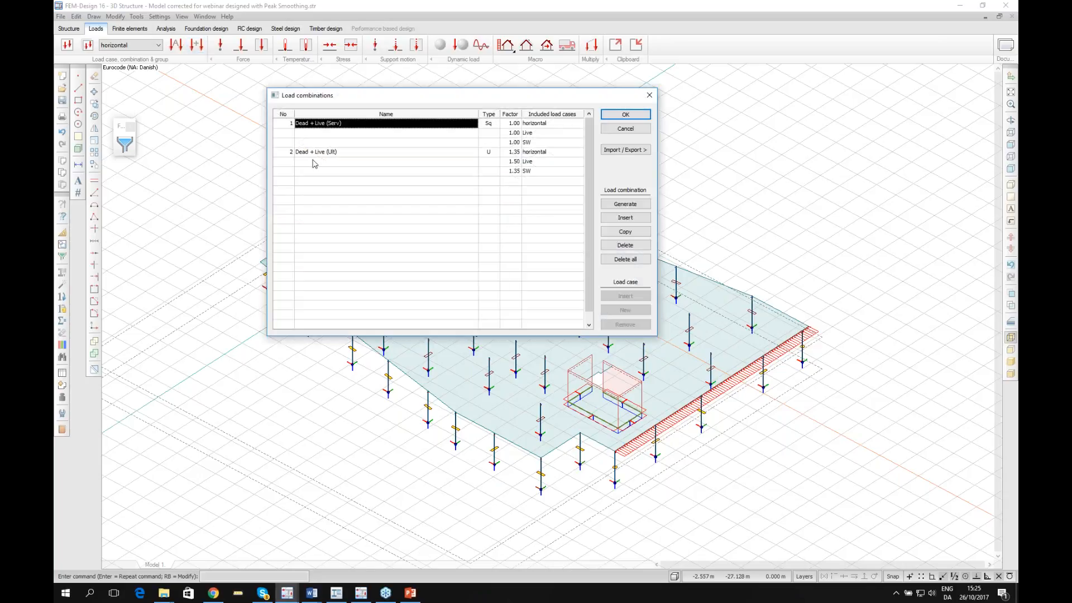
left_click(510, 180)
left_click(536, 180)
left_click(538, 181)
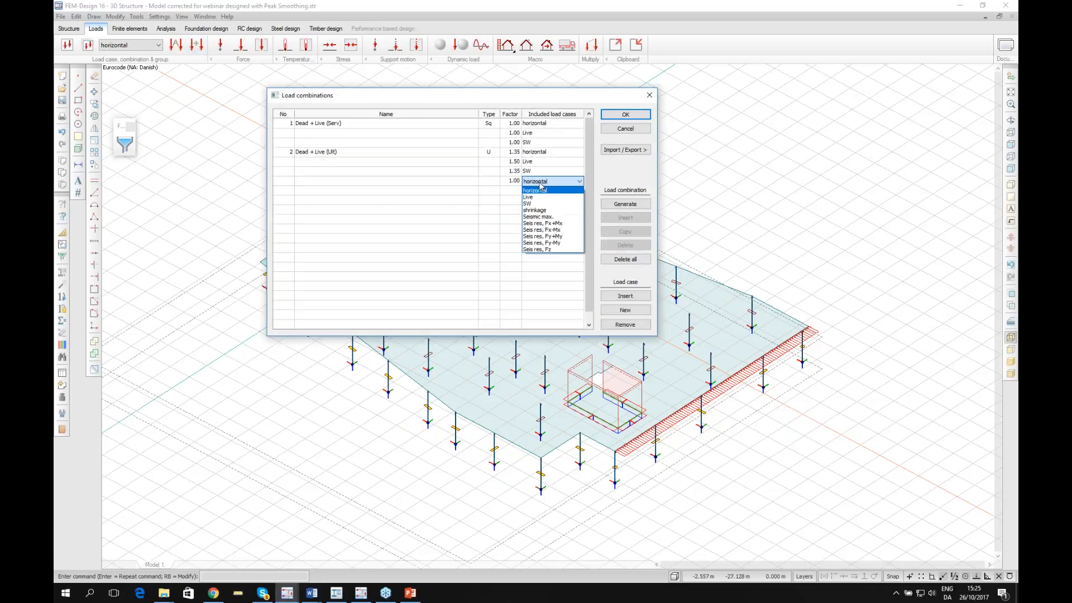
left_click(546, 211)
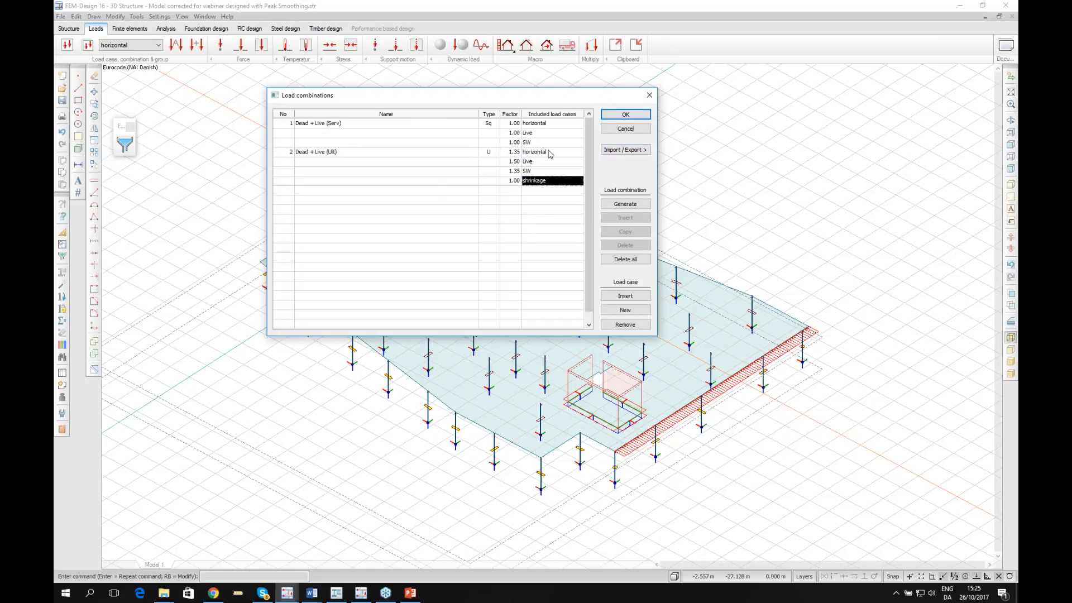
left_click(634, 134)
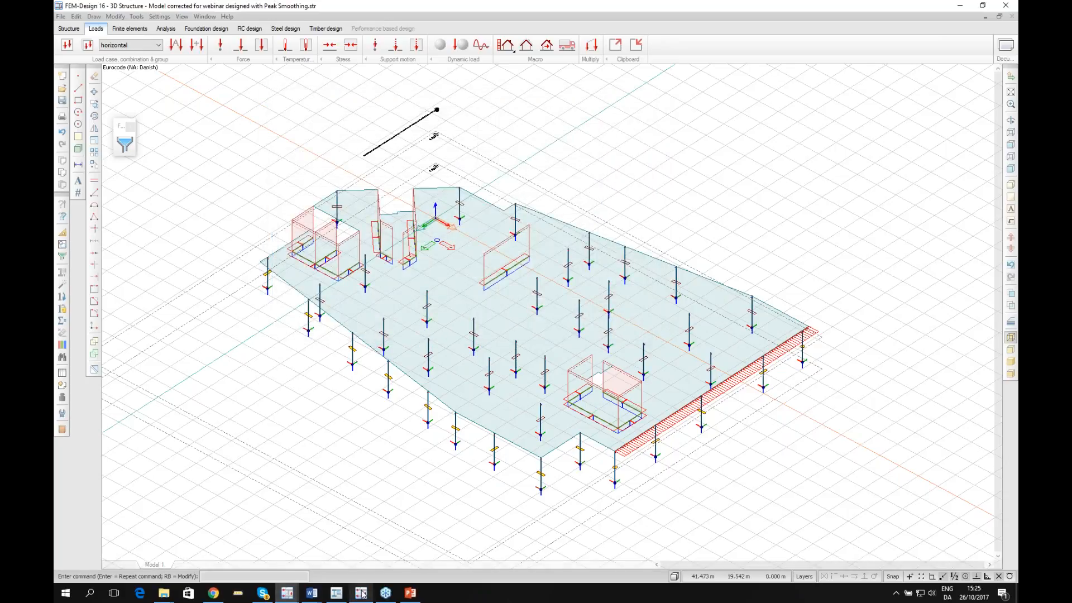
Switch to the Creep and Shrinkage model and examine its Dead + Live (Serv) displacement graph.
mouse_move(361, 594)
mouse_move(286, 589)
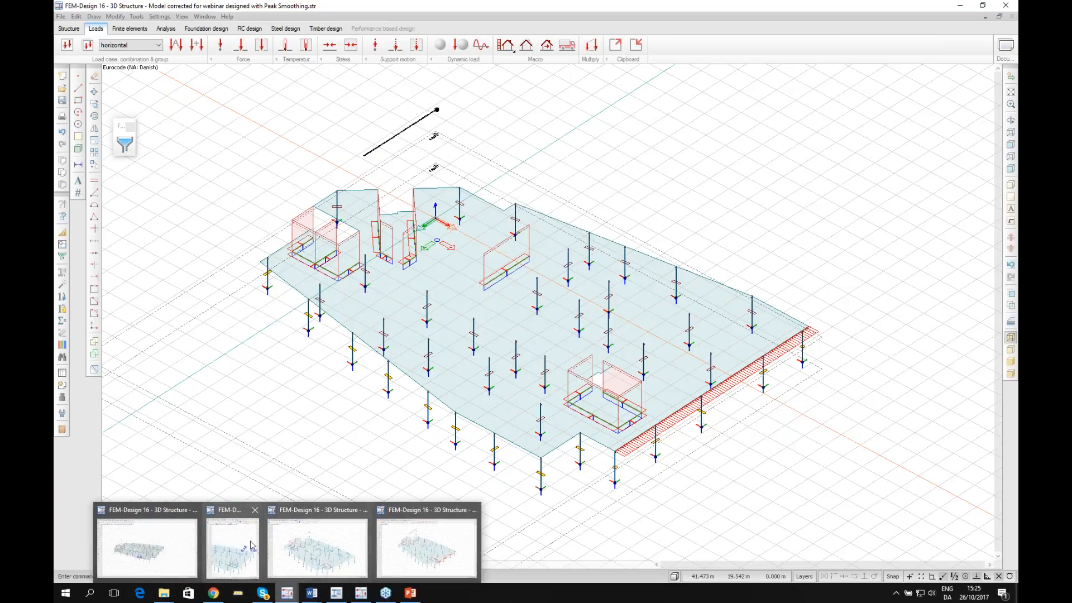
left_click(159, 542)
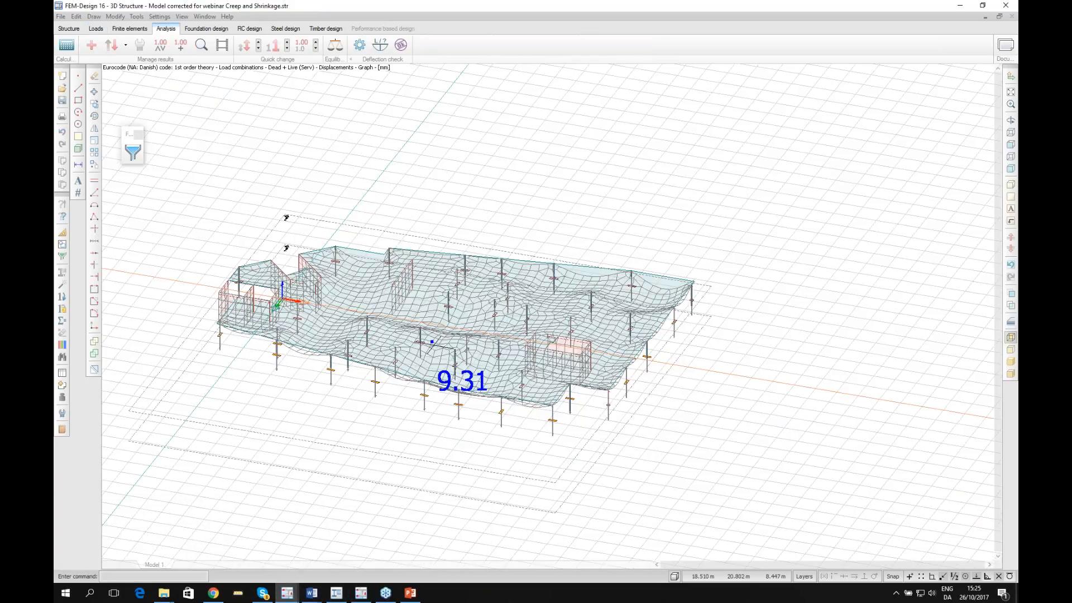
scroll(352, 276, "up", 1)
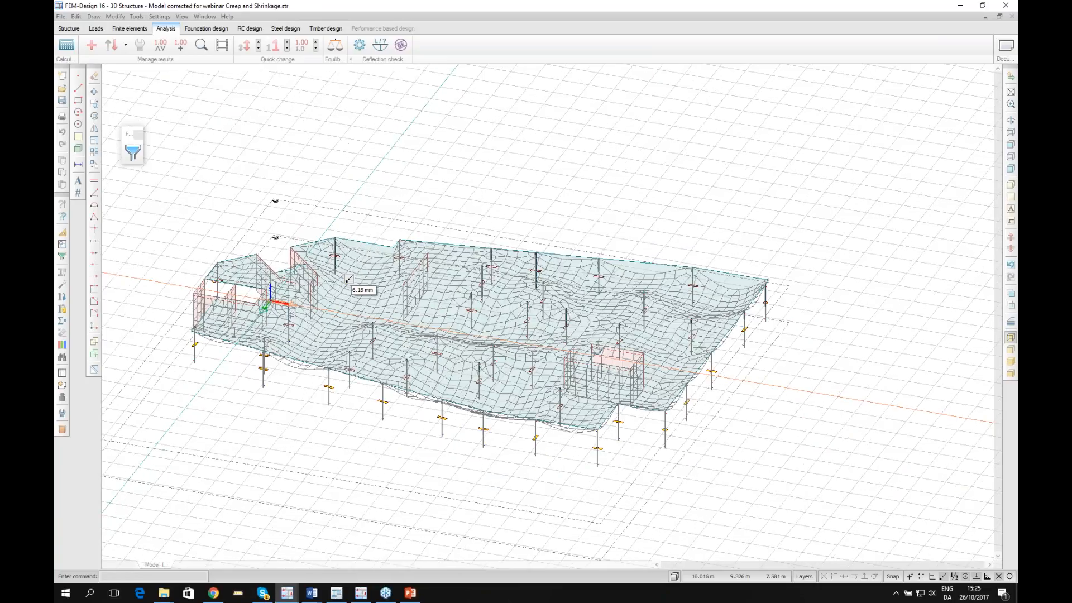
scroll(343, 283, "down", 2)
scroll(361, 305, "up", 3)
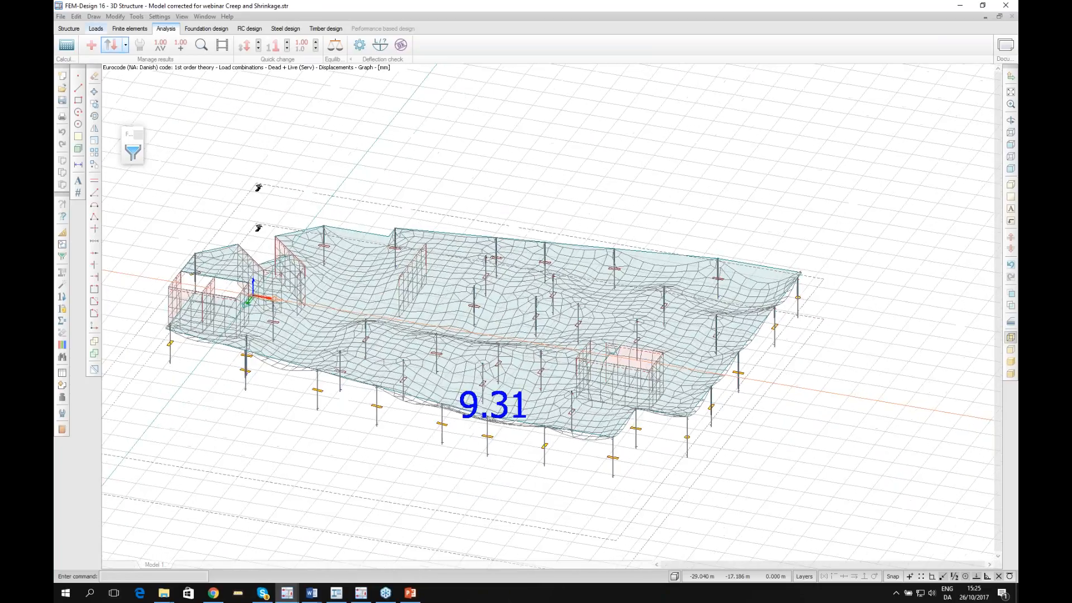
Inspect the creep and shrinkage values in the material data of the Creep and Shrinkage model's slab.
left_click(70, 29)
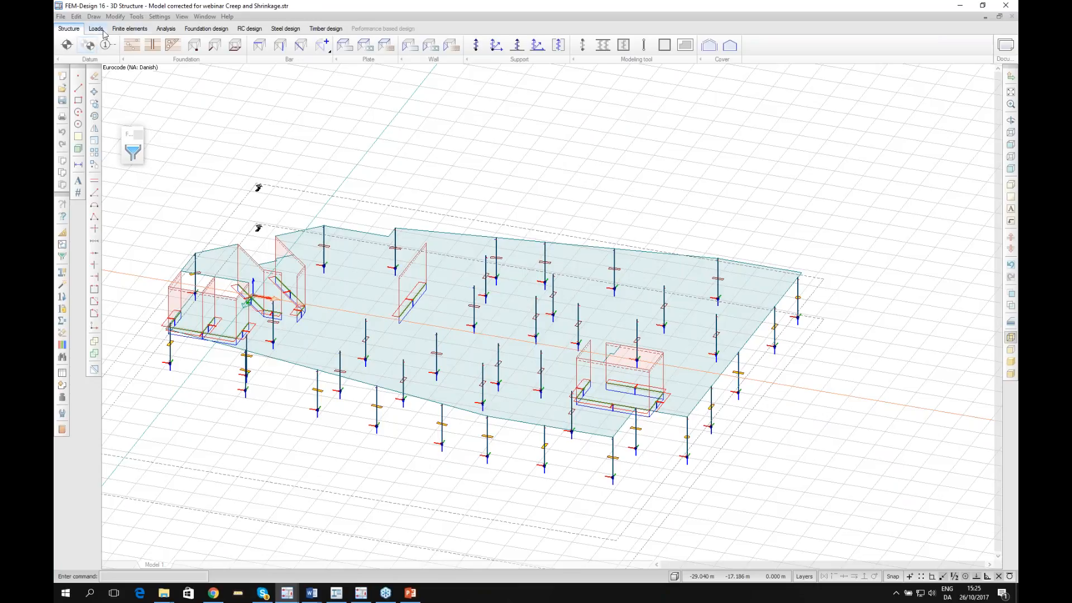
left_click(344, 47)
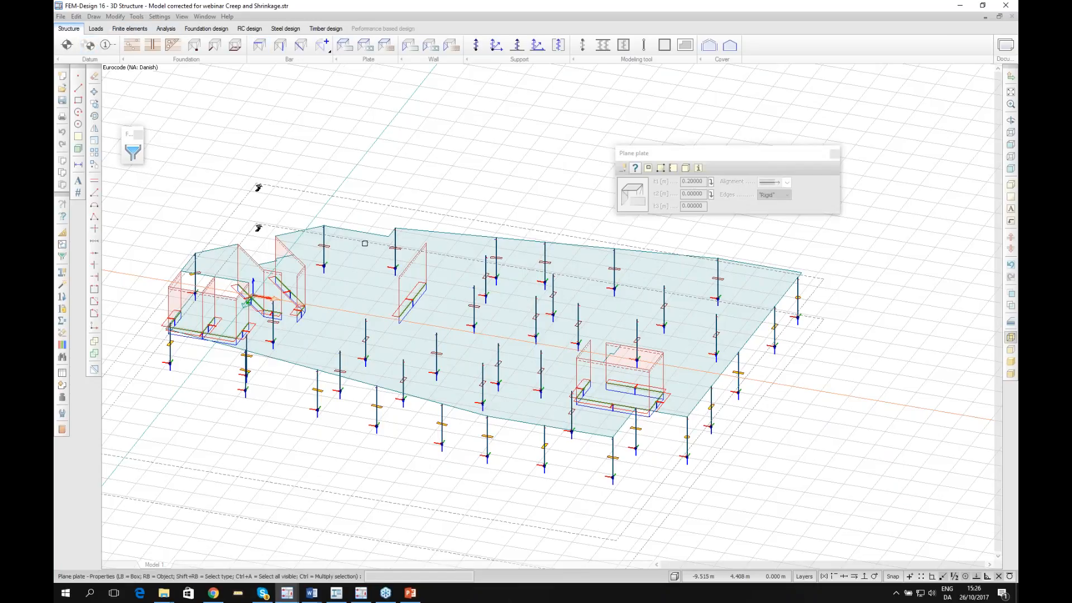
left_click(366, 296)
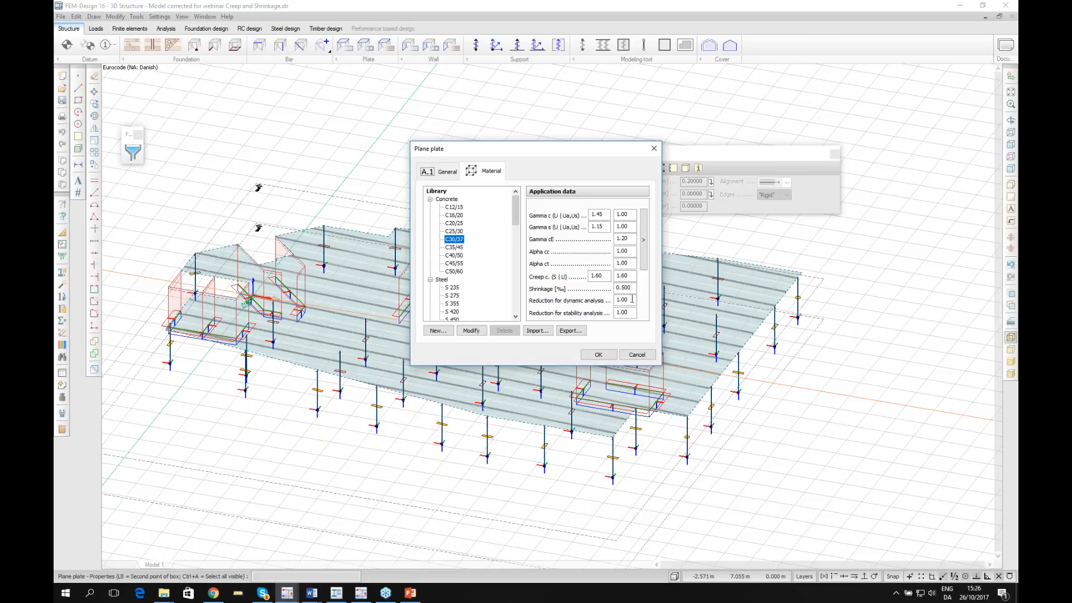
left_click(636, 354)
Check the Creep and Shrinkage model in RC design and return to its displacement graph in Analysis.
left_click(251, 29)
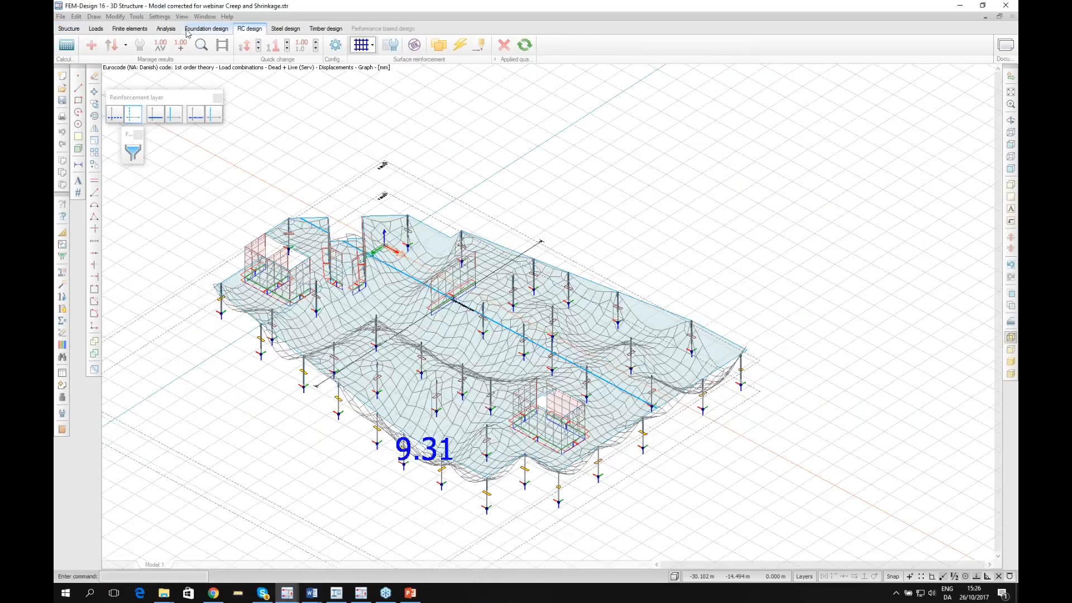
left_click(166, 28)
scroll(567, 381, "down", 2)
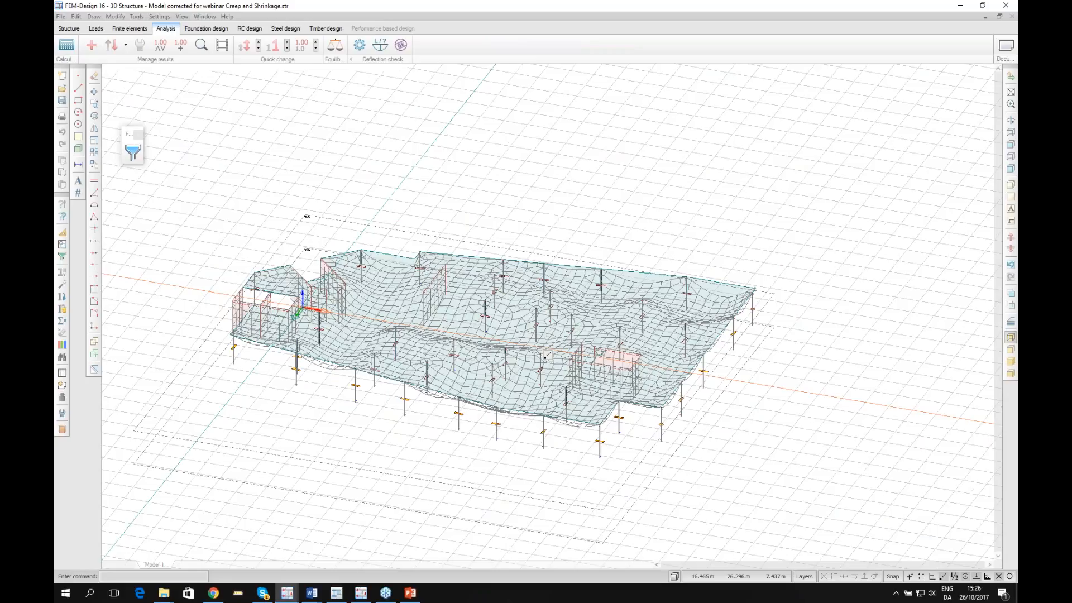
Examine the slab's deformed shape and peak displacement for Dead + Live (Serv) from several angles.
scroll(545, 355, "up", 3)
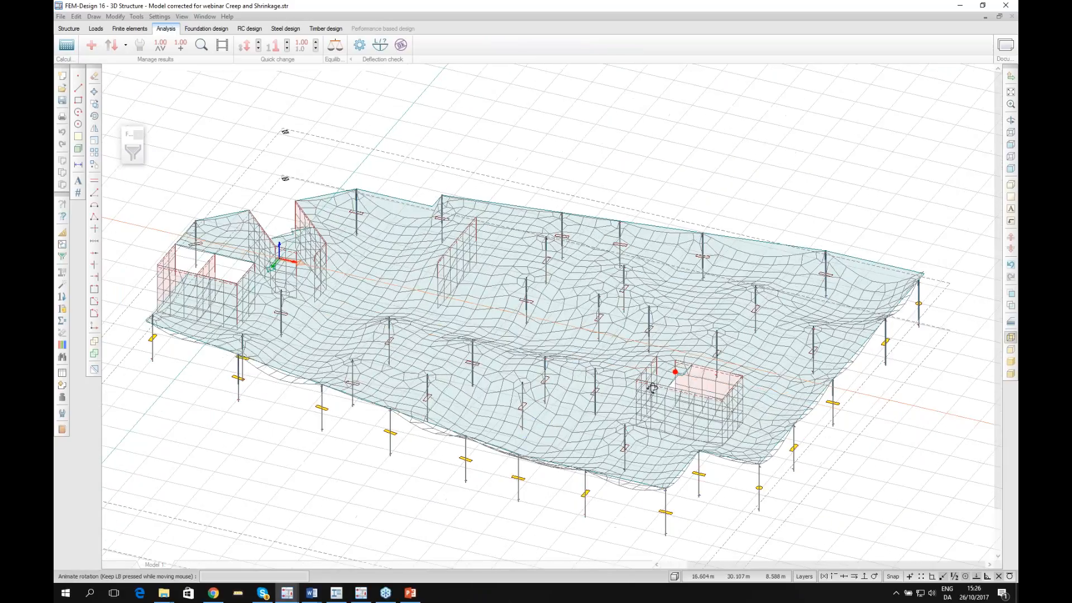
middle_click_drag(652, 388, 641, 399)
scroll(600, 337, "down", 1)
middle_click_drag(600, 337, 563, 373)
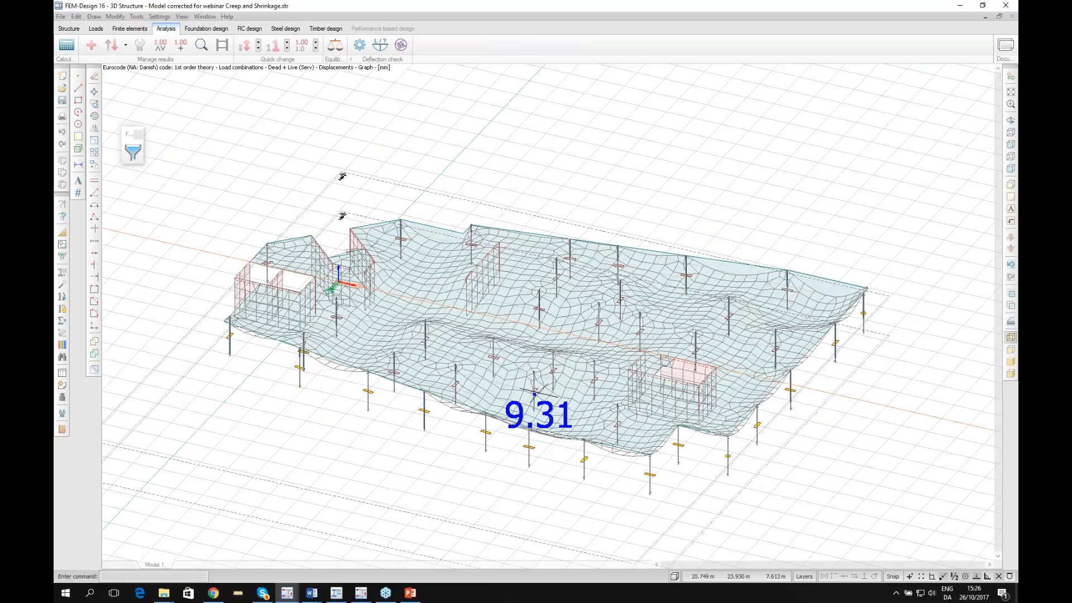
scroll(553, 427, "up", 1)
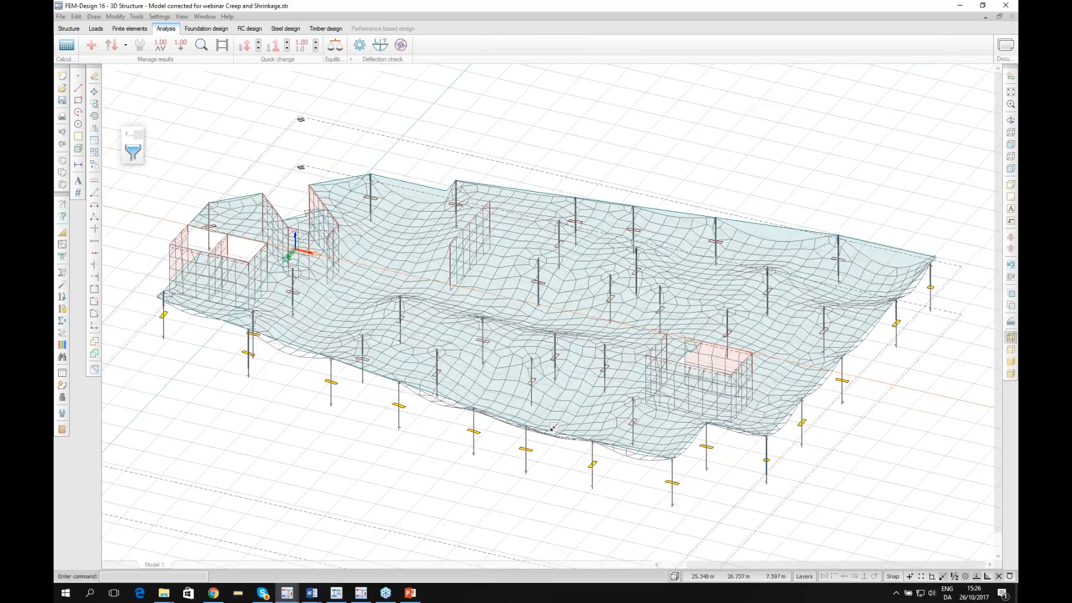
scroll(552, 427, "up", 1)
scroll(552, 428, "down", 2)
mouse_move(551, 427)
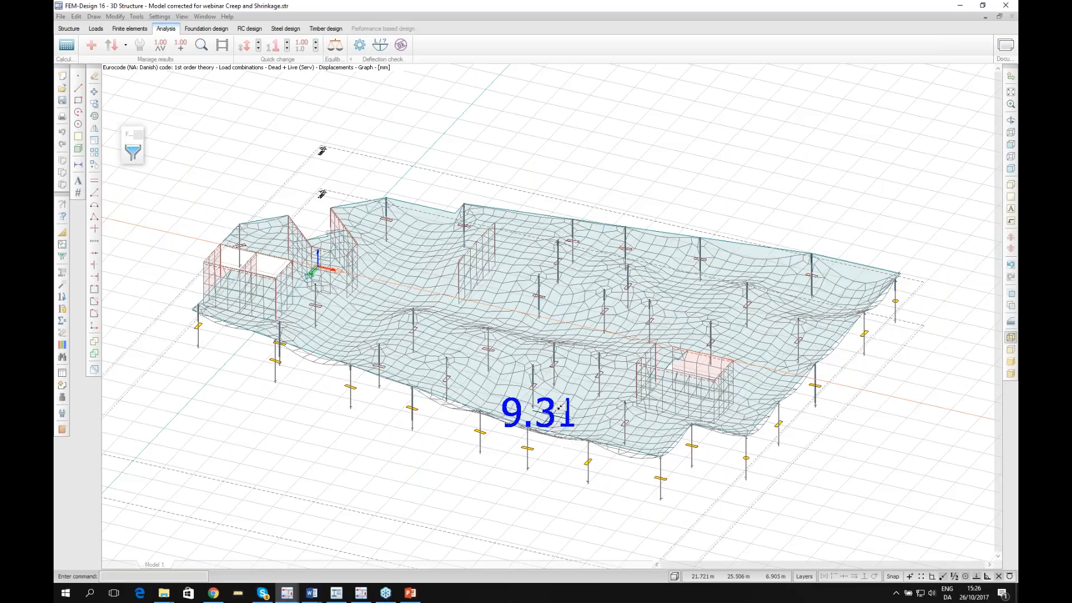
scroll(521, 342, "down", 1)
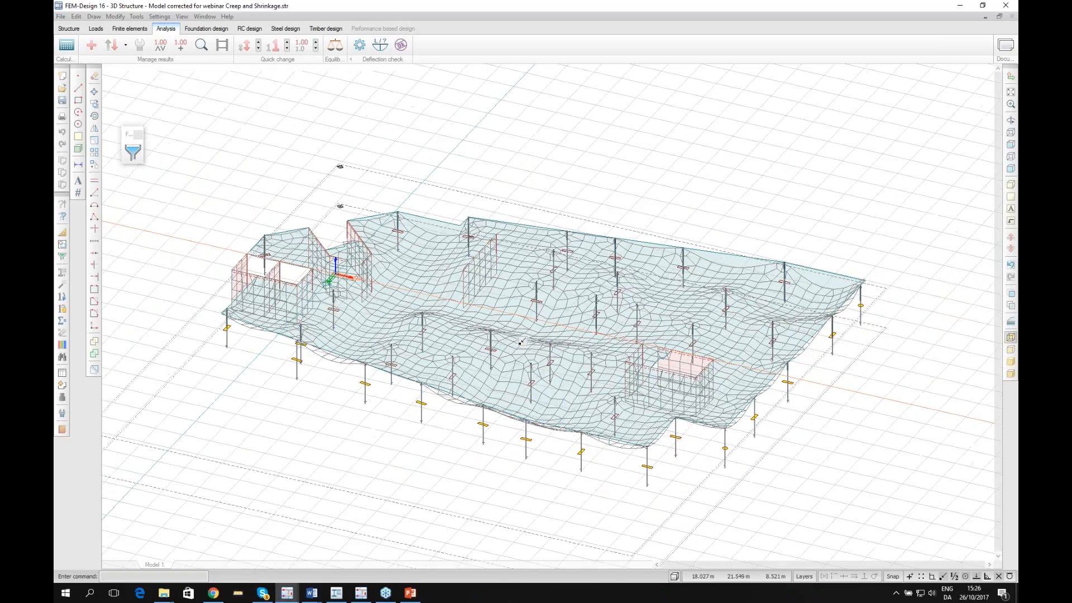
scroll(521, 342, "down", 1)
mouse_move(526, 395)
middle_mouse_down()
mouse_move(503, 359)
mouse_move(496, 390)
mouse_move(545, 386)
middle_mouse_up()
scroll(541, 385, "up", 2)
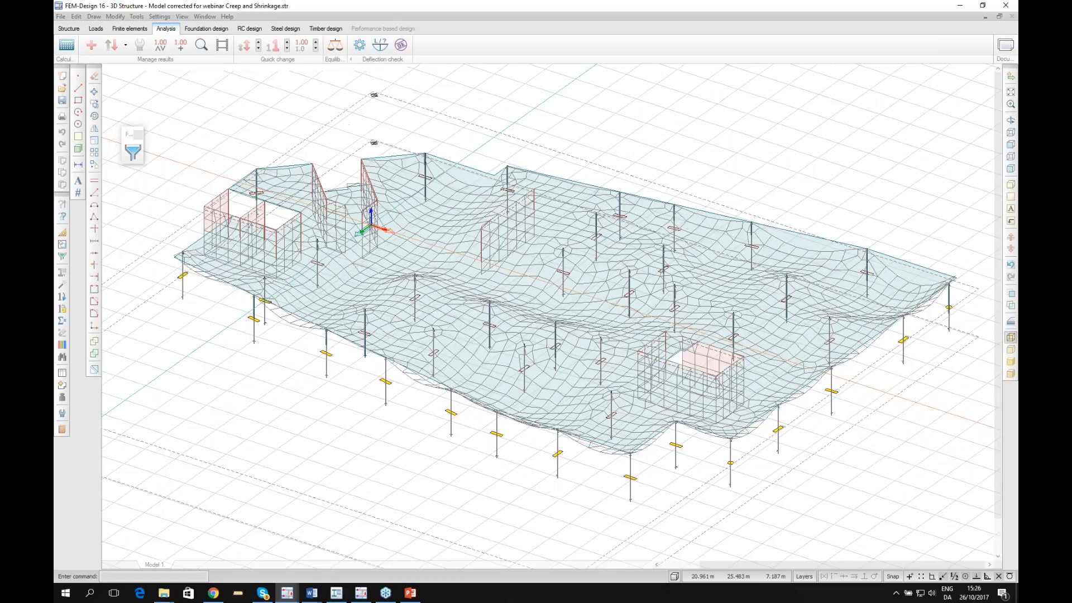
middle_click_drag(508, 352, 489, 356)
scroll(488, 356, "down", 2)
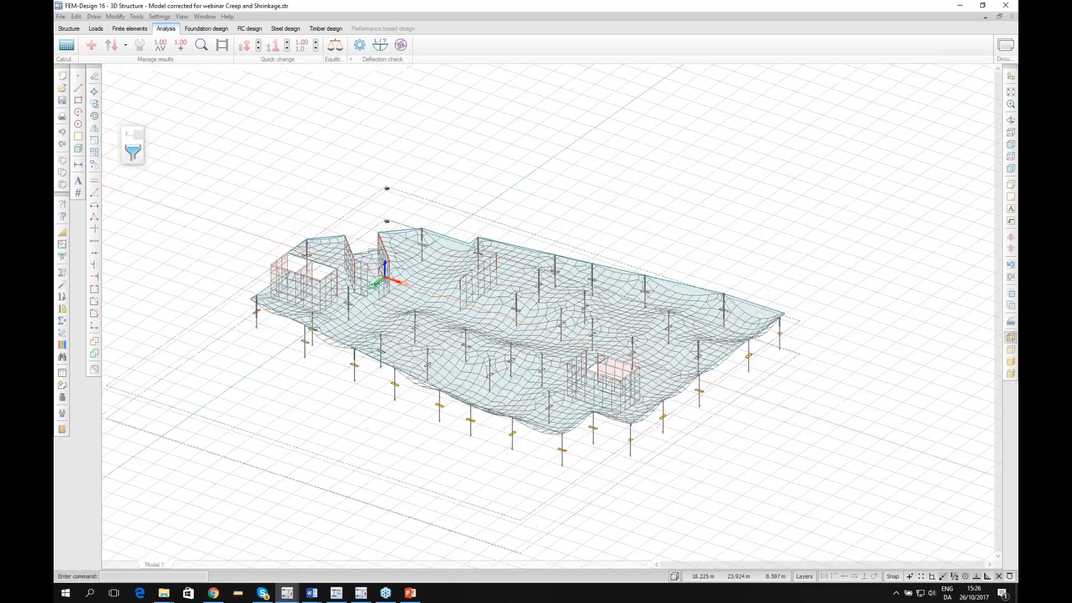
middle_click_drag(573, 339, 602, 335, "alt")
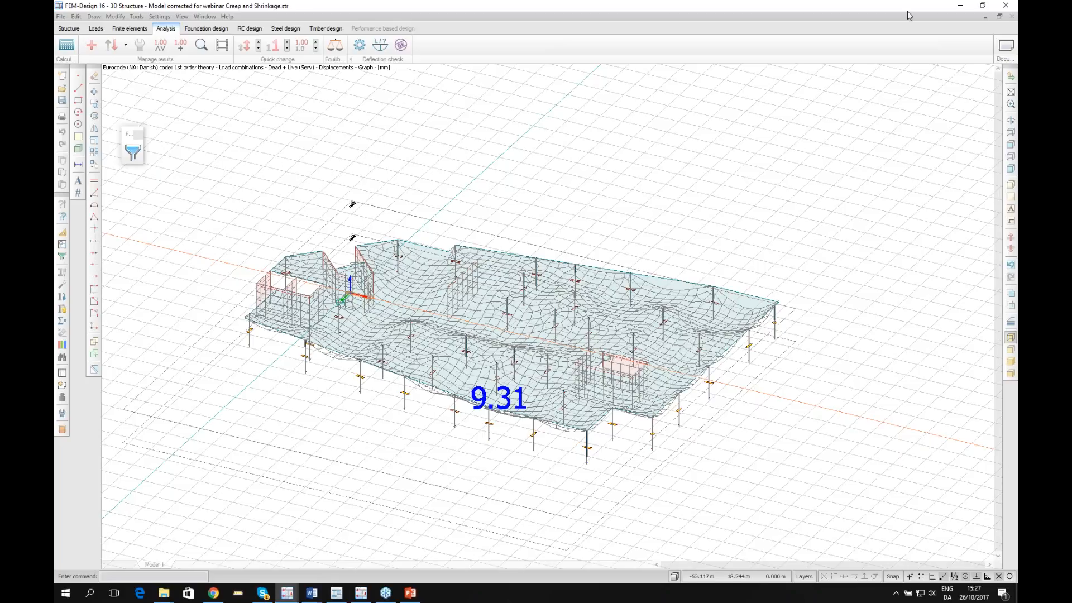
Open the documentation module and load the template Concrete plate template.dsc from C:\StruSoft\Course material\Plate DANISH.
left_click(1016, 18)
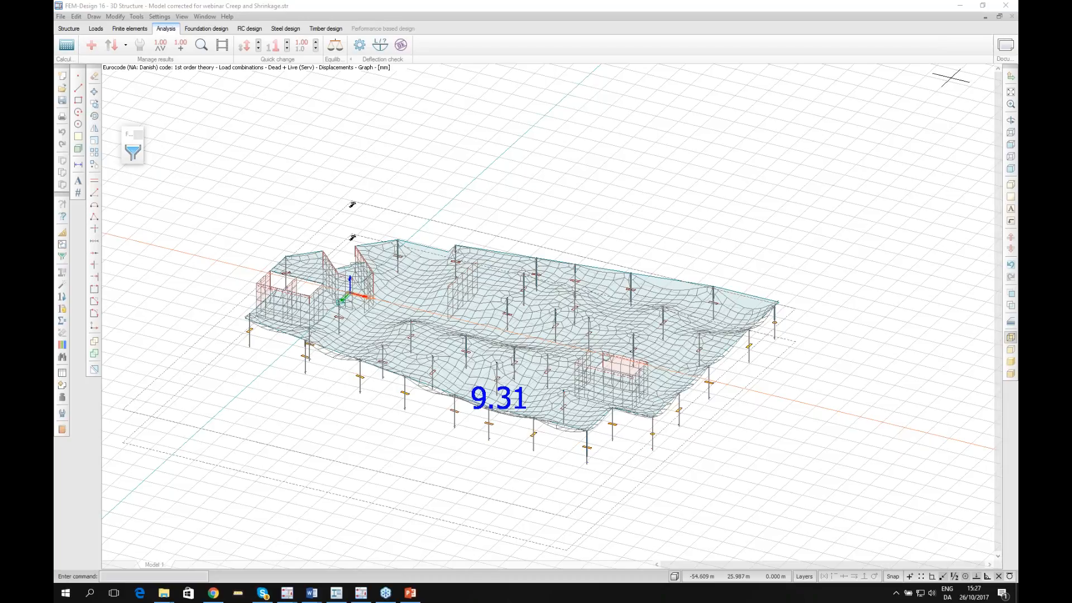
left_click(1004, 45)
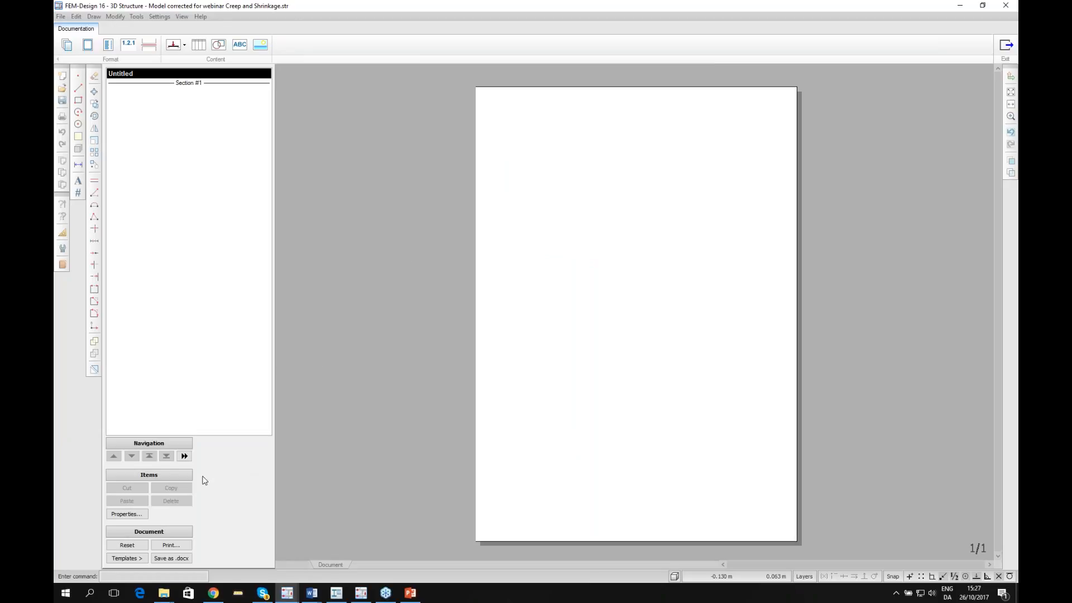
left_click(119, 560)
left_click(170, 557)
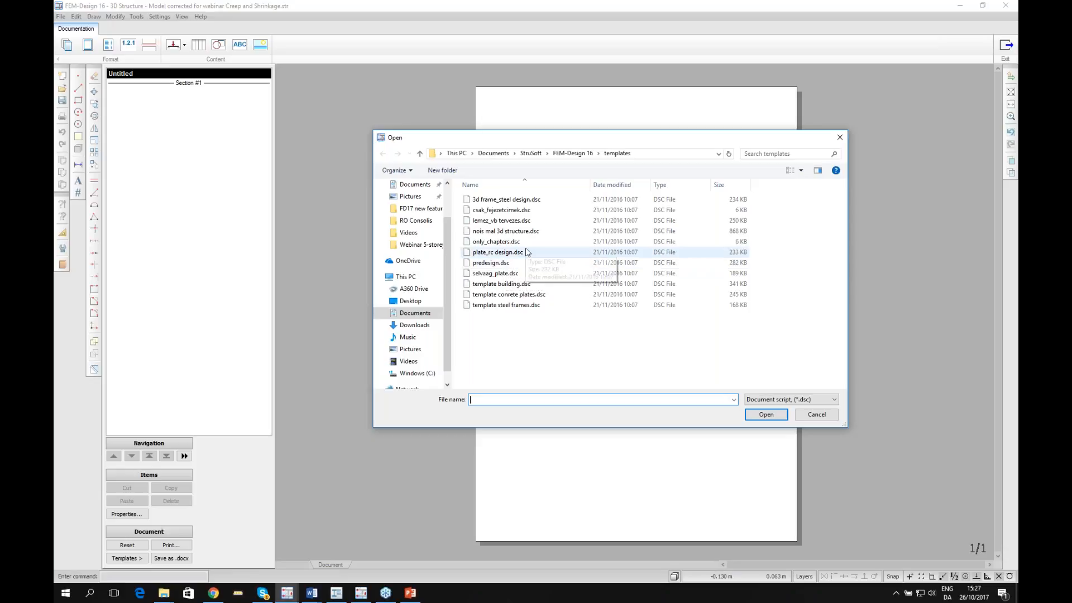
left_click(428, 374)
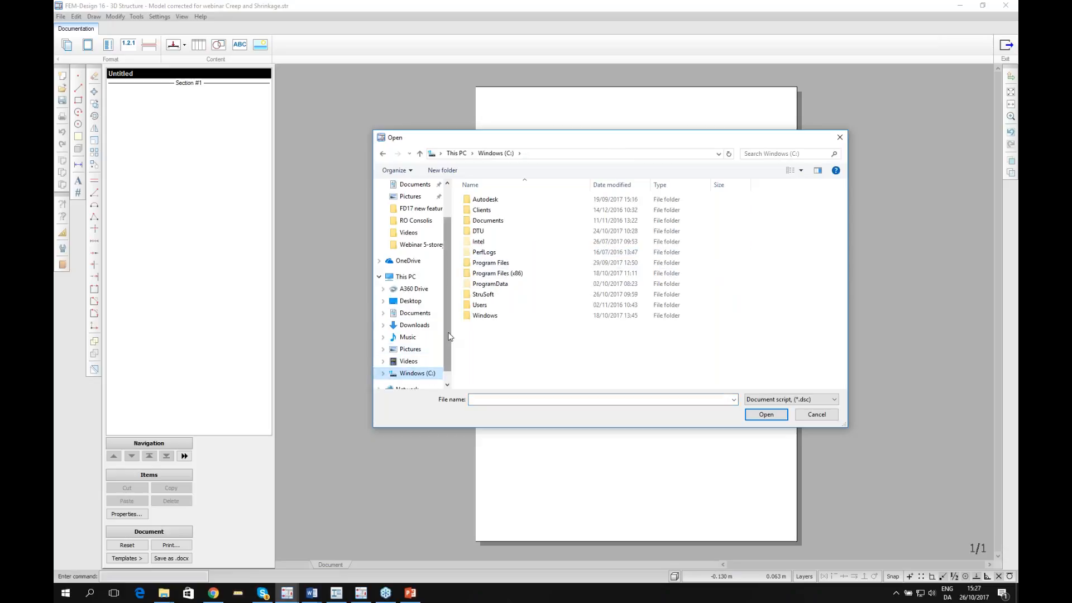
double_click(484, 295)
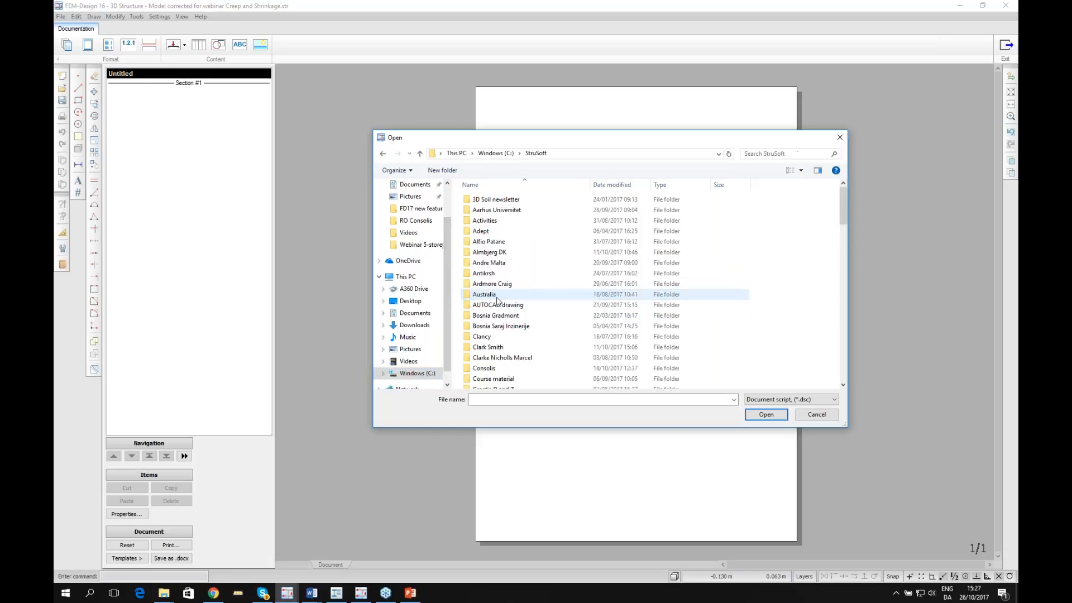
scroll(505, 324, "down", 1)
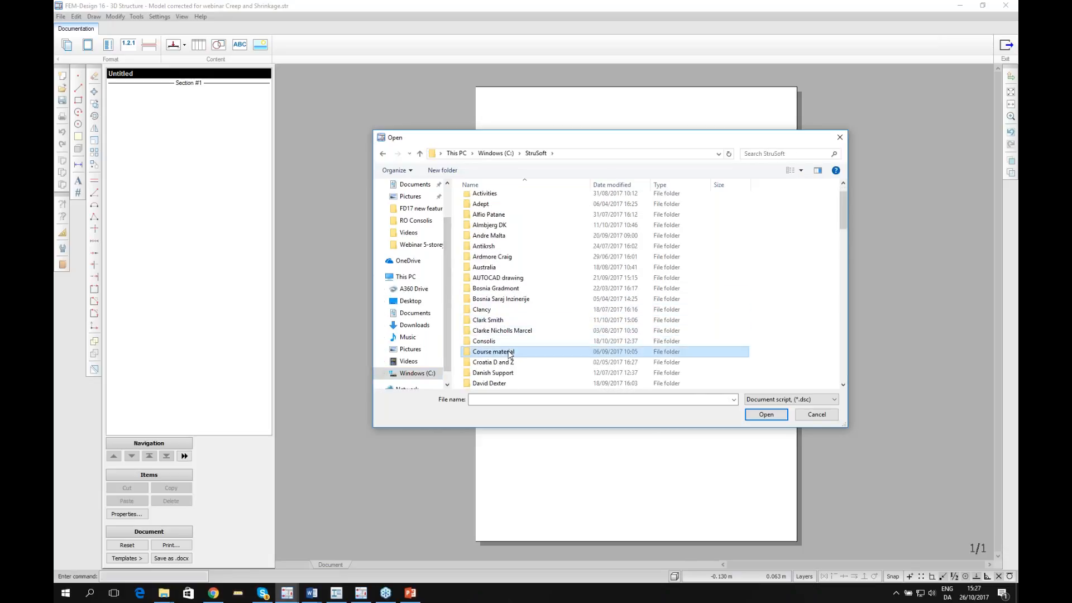
double_click(509, 353)
double_click(500, 273)
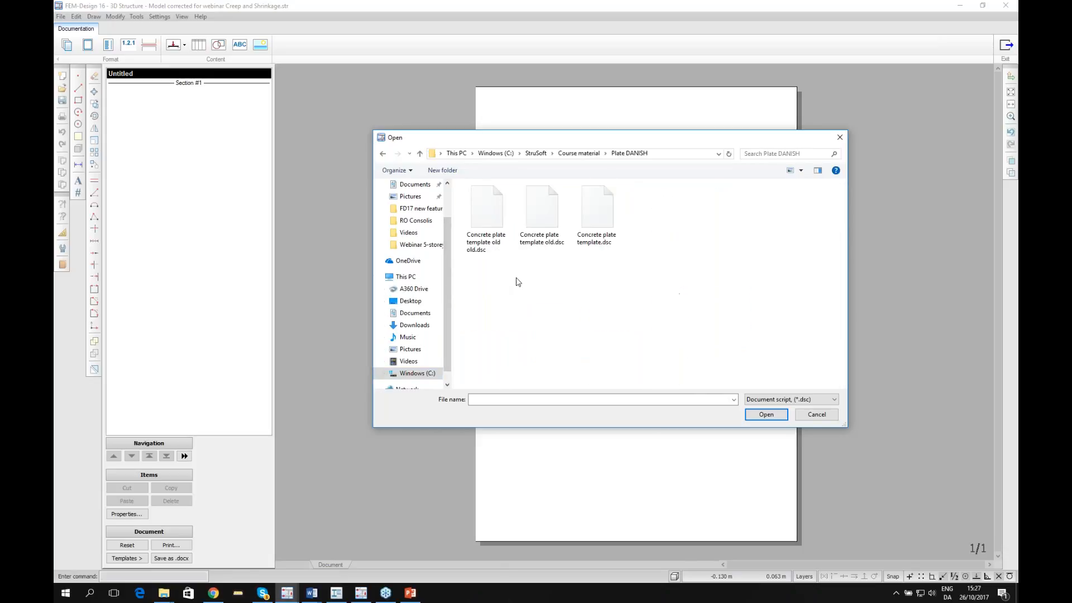
left_click(581, 247)
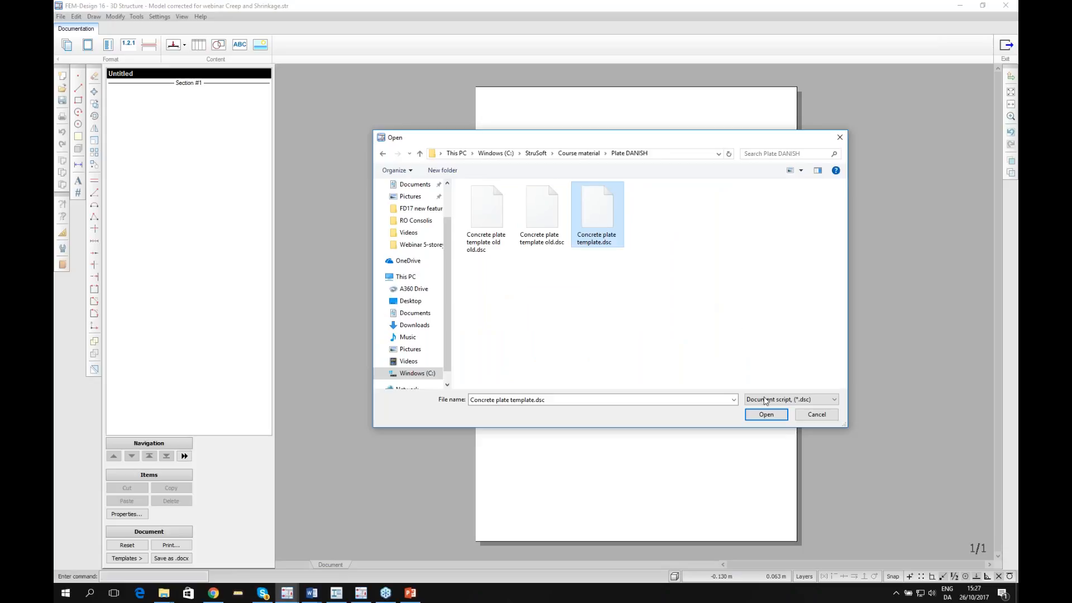
left_click(766, 414)
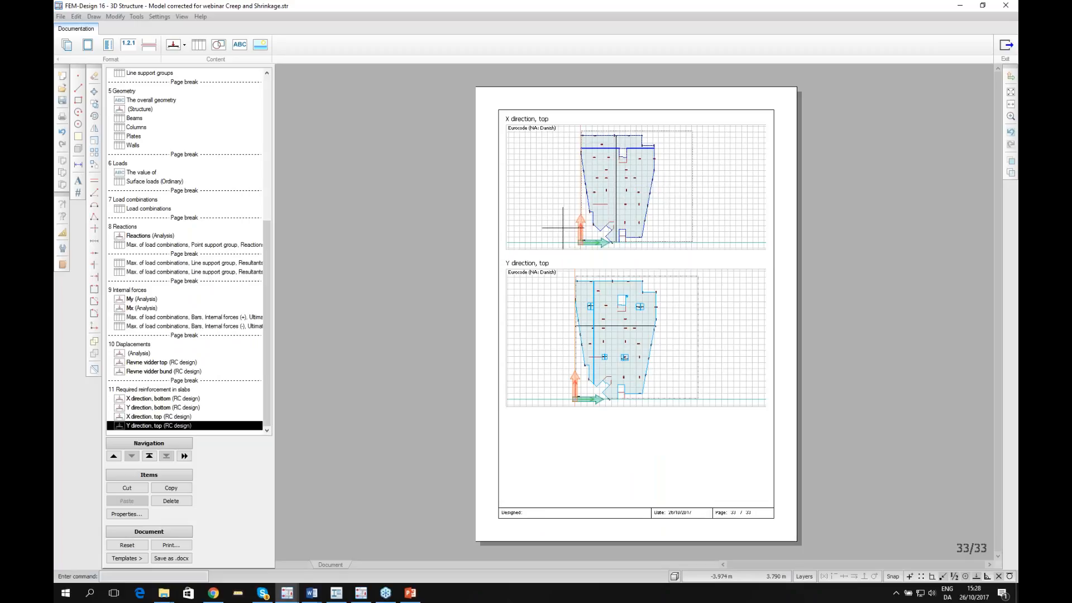
Review the report's figures for required slab reinforcement and for crack widths at the top and bottom.
scroll(684, 354, "up", 2)
scroll(630, 329, "up", 4)
scroll(630, 329, "down", 4)
scroll(625, 331, "down", 1)
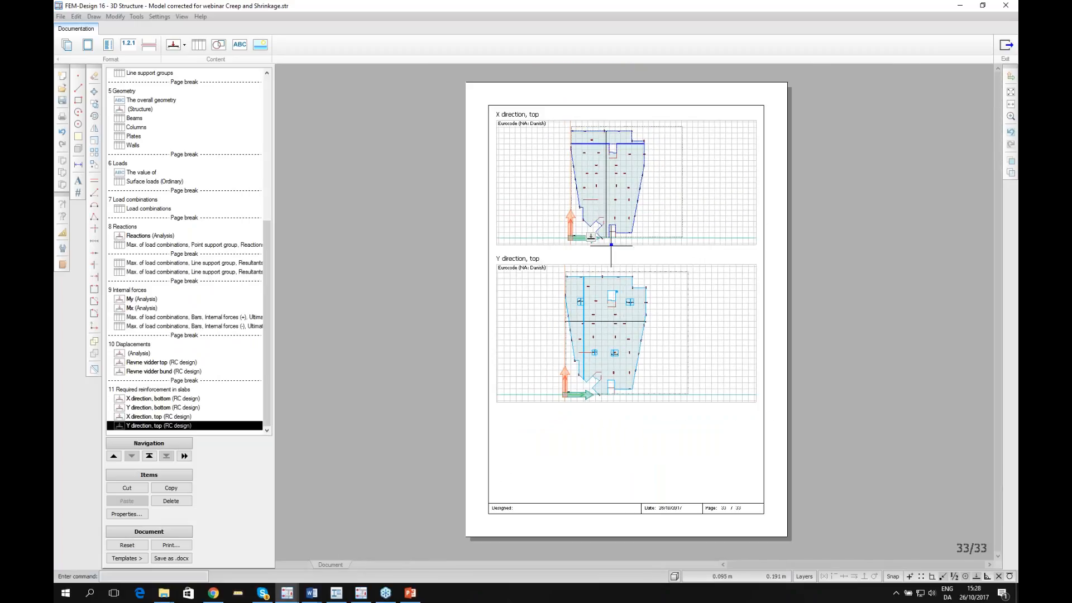
left_click(152, 408)
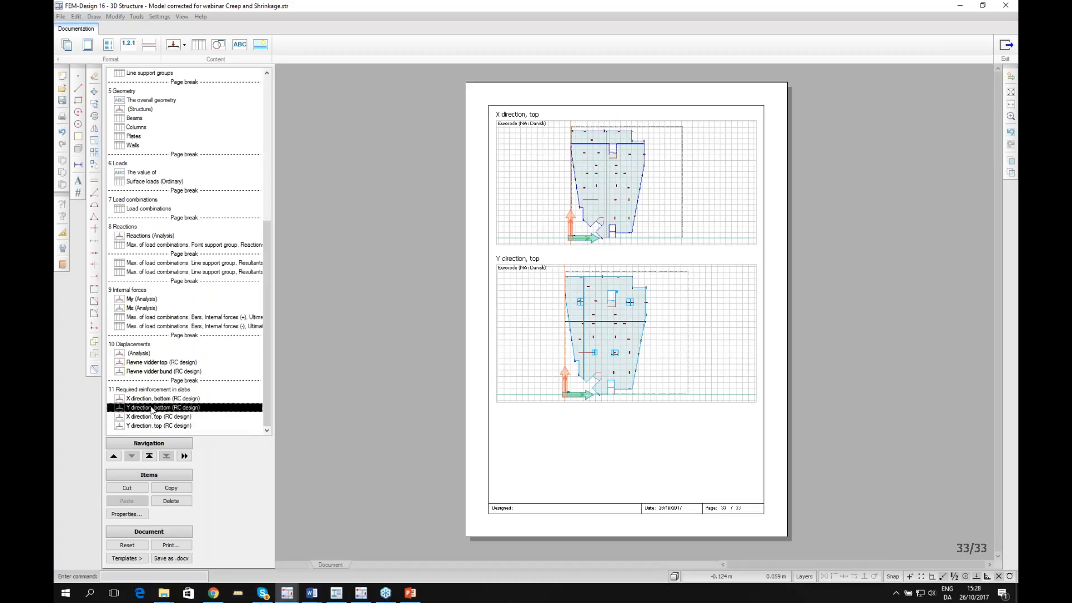
left_click(151, 398)
left_click(147, 363)
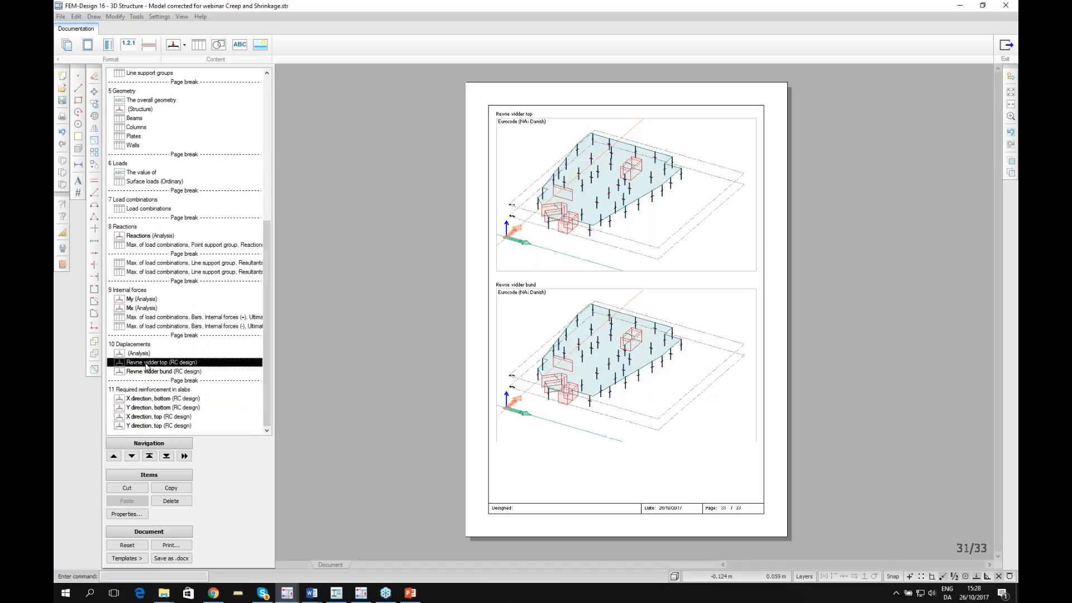
Display the shell internal force My' for Dead + Live (Ult) as a colour palette in the report's My figure, and adjust its view.
left_click(135, 301)
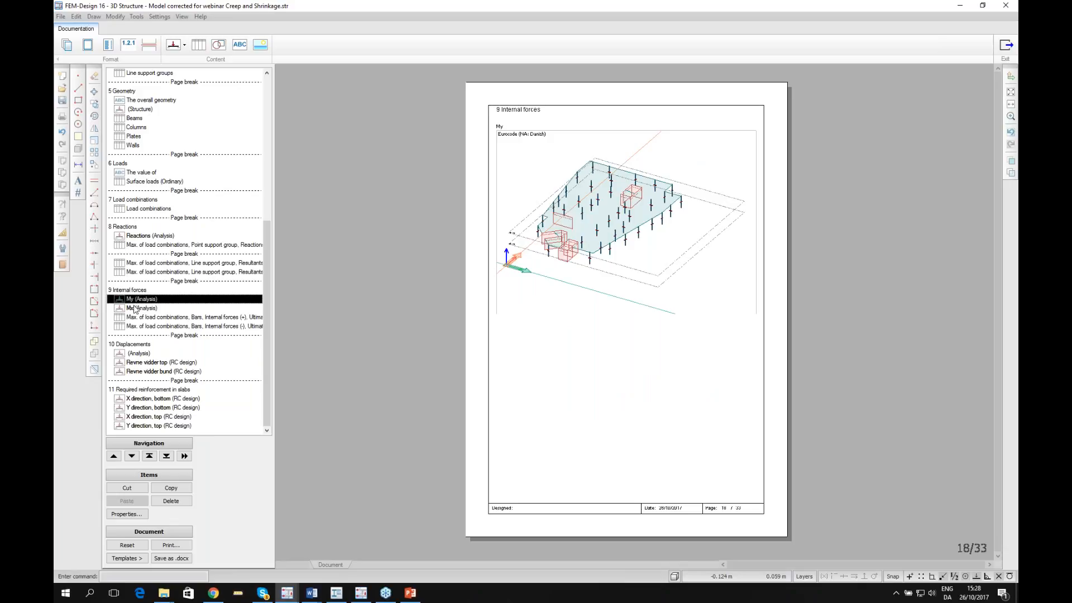
double_click(535, 190)
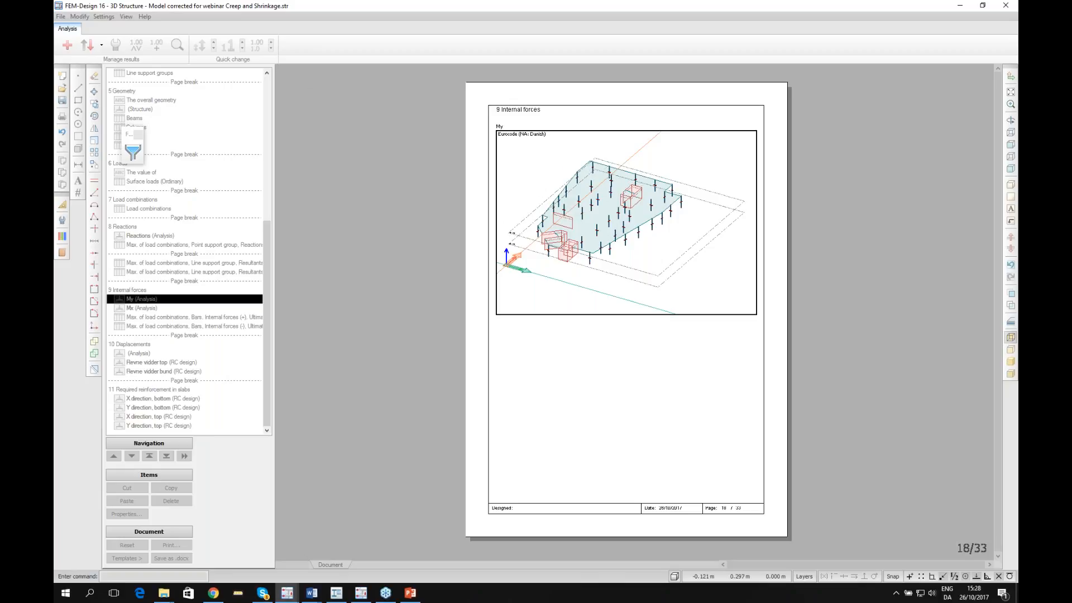
left_click(67, 46)
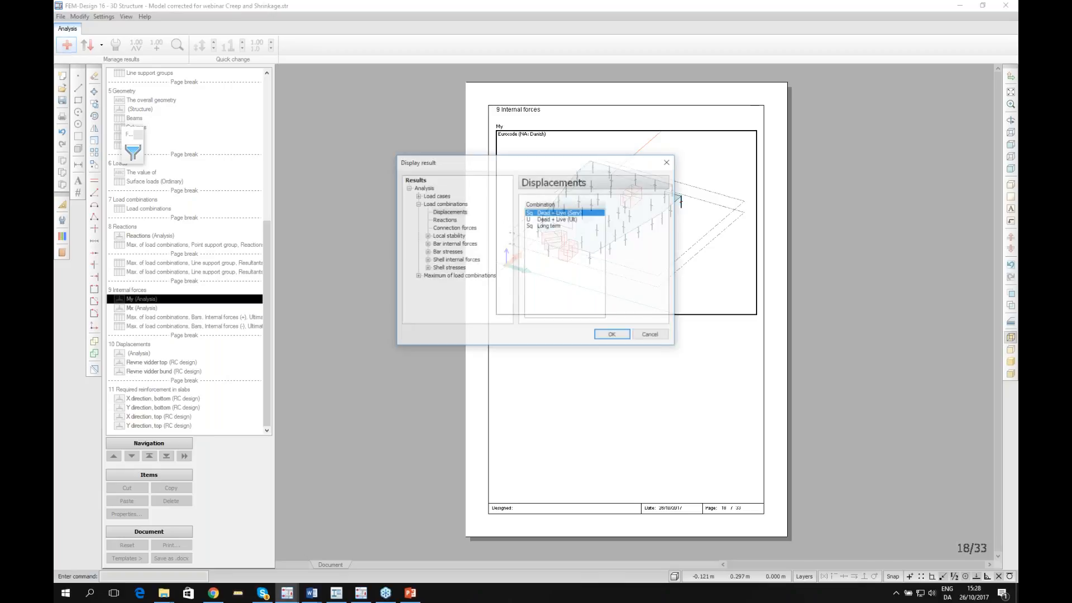
double_click(451, 261)
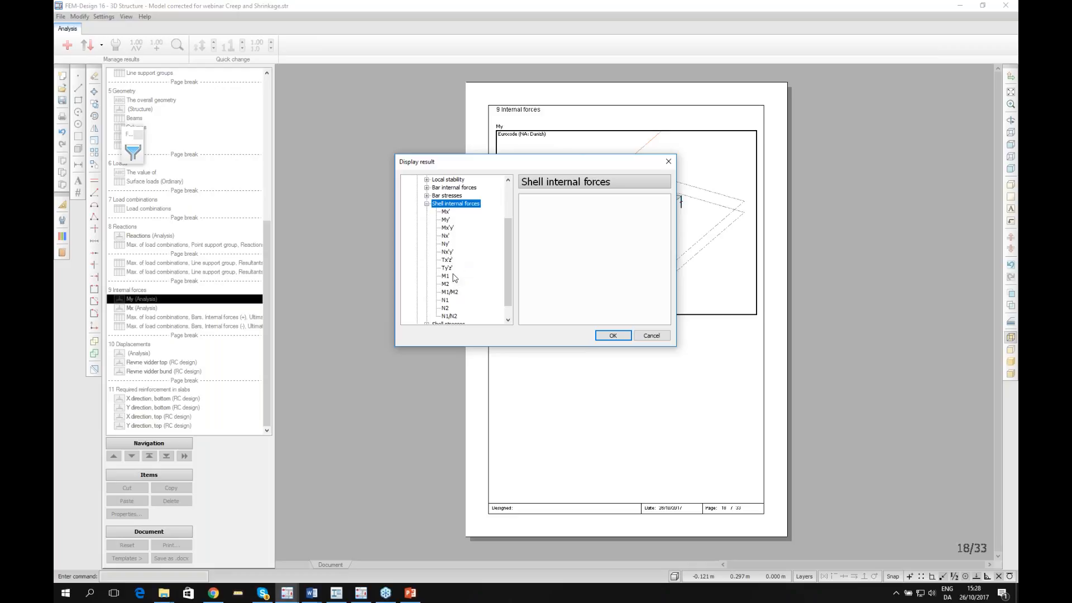
left_click(451, 222)
left_click(544, 220)
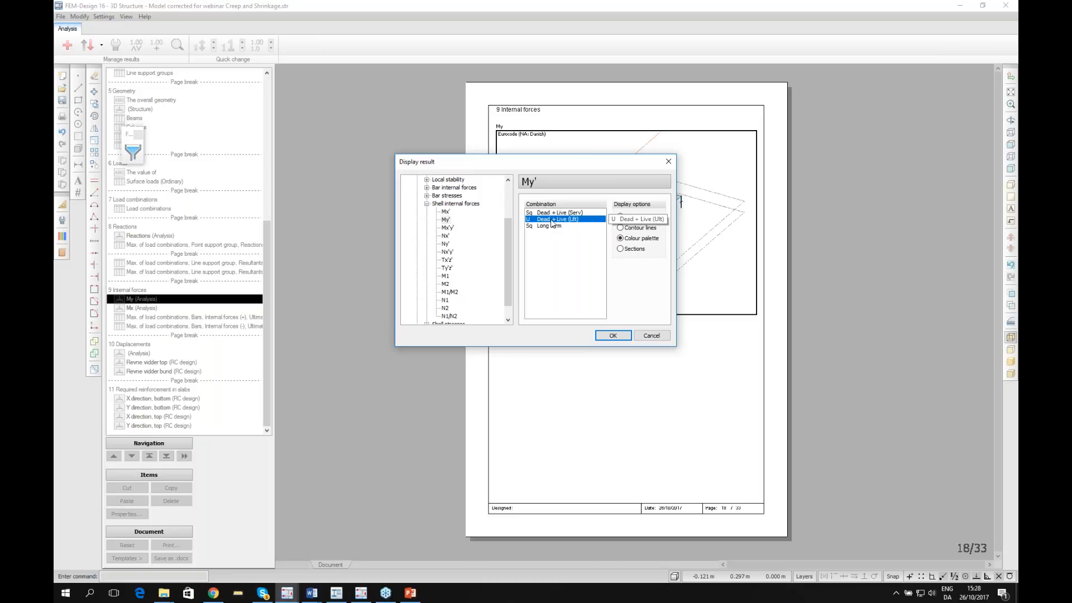
left_click(614, 336)
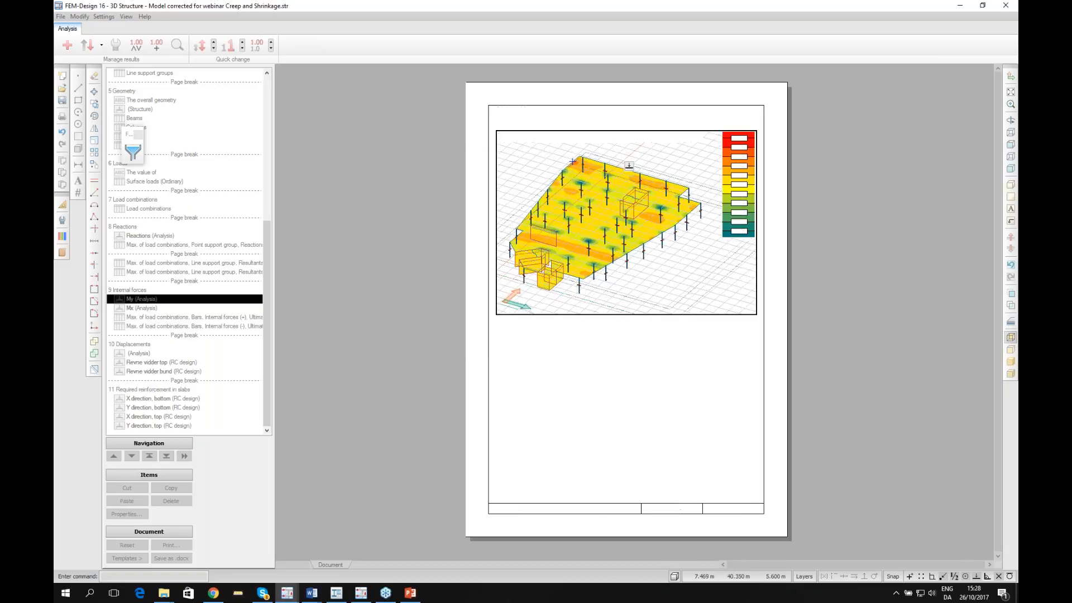
middle_click_drag(586, 202, 597, 234)
scroll(610, 219, "down", 1)
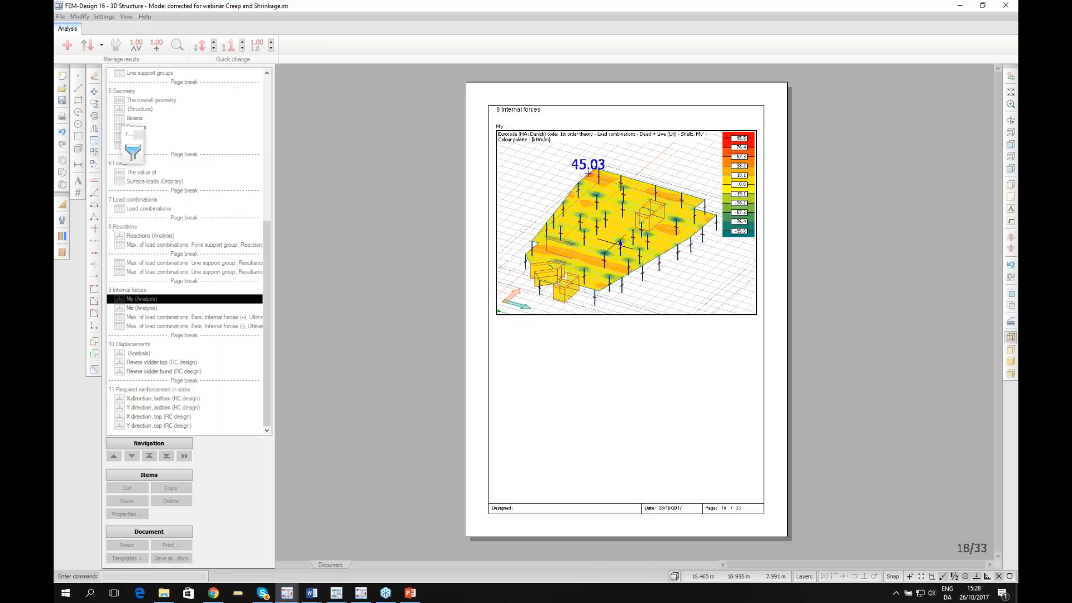
scroll(585, 230, "down", 1)
left_click(635, 381)
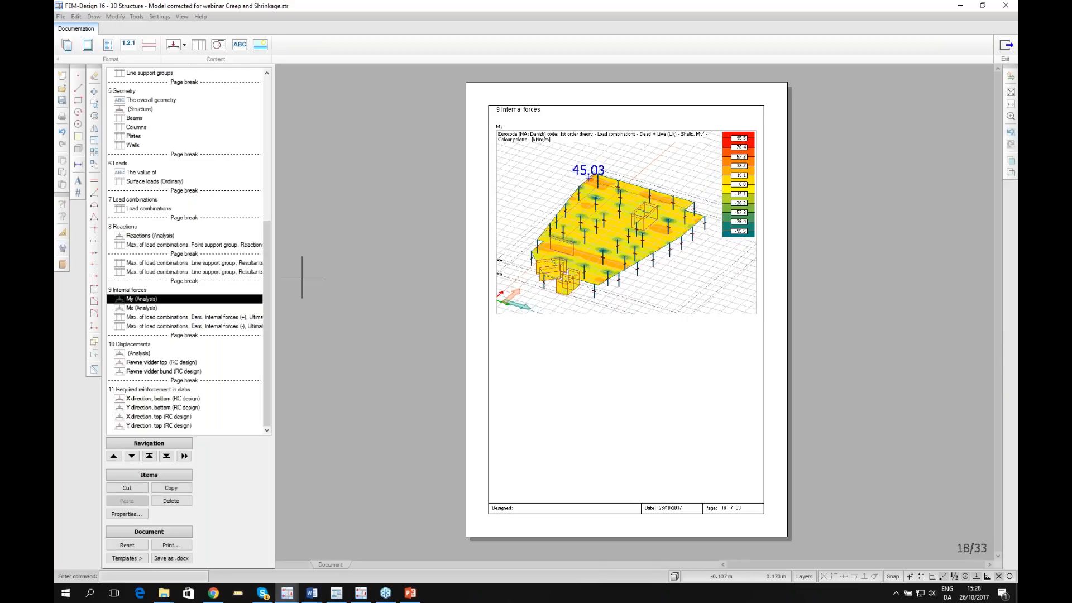
Look through the report's Geometry section, cover page, Introduction and Standards chapter.
left_click_drag(269, 278, 267, 163)
left_click(148, 255)
left_click(141, 254)
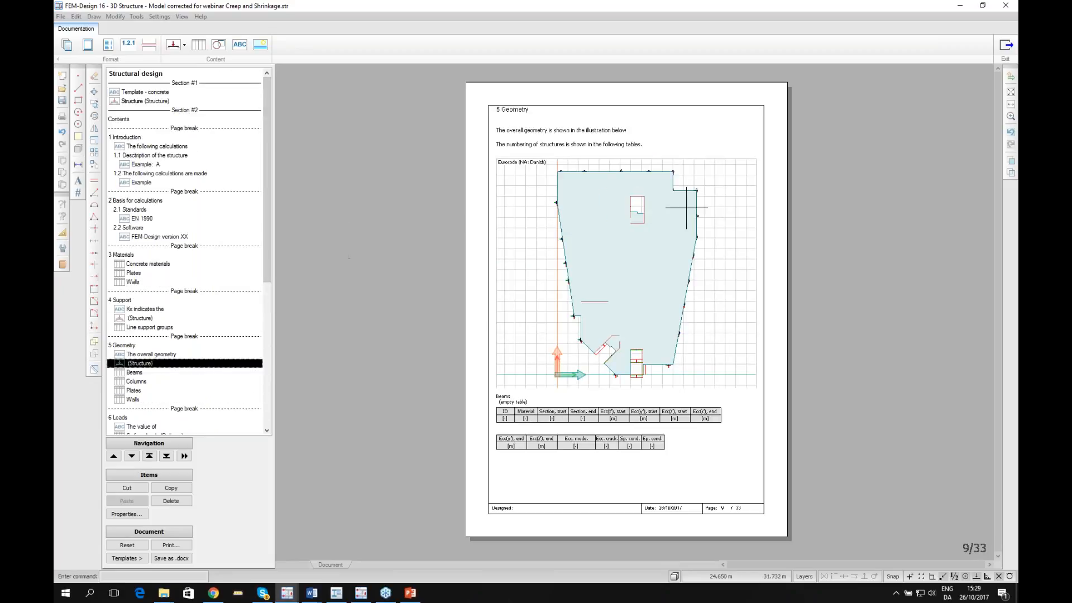
left_click(145, 93)
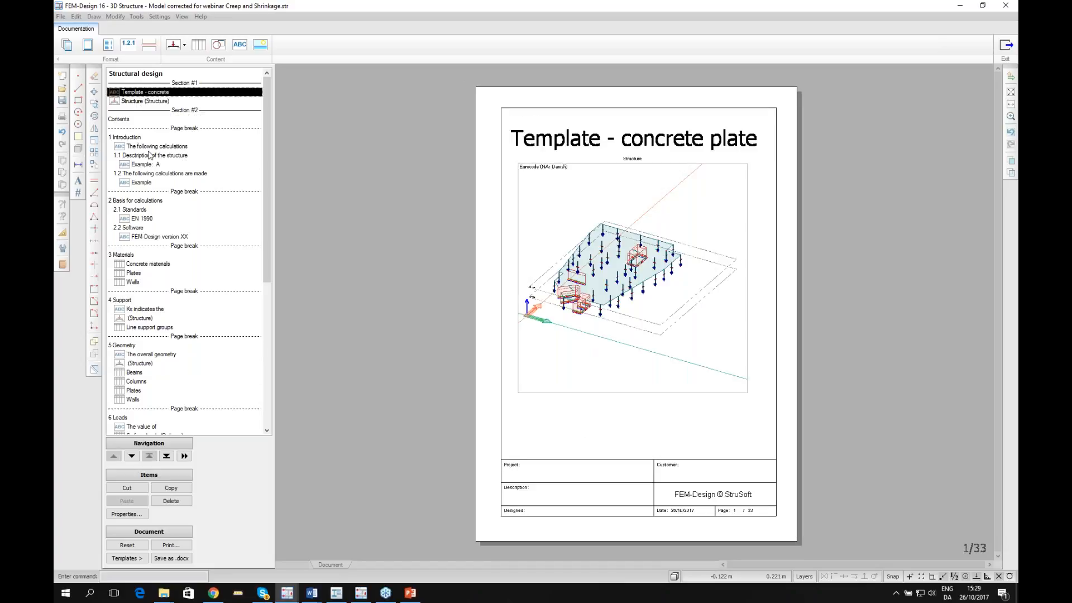
left_click(150, 147)
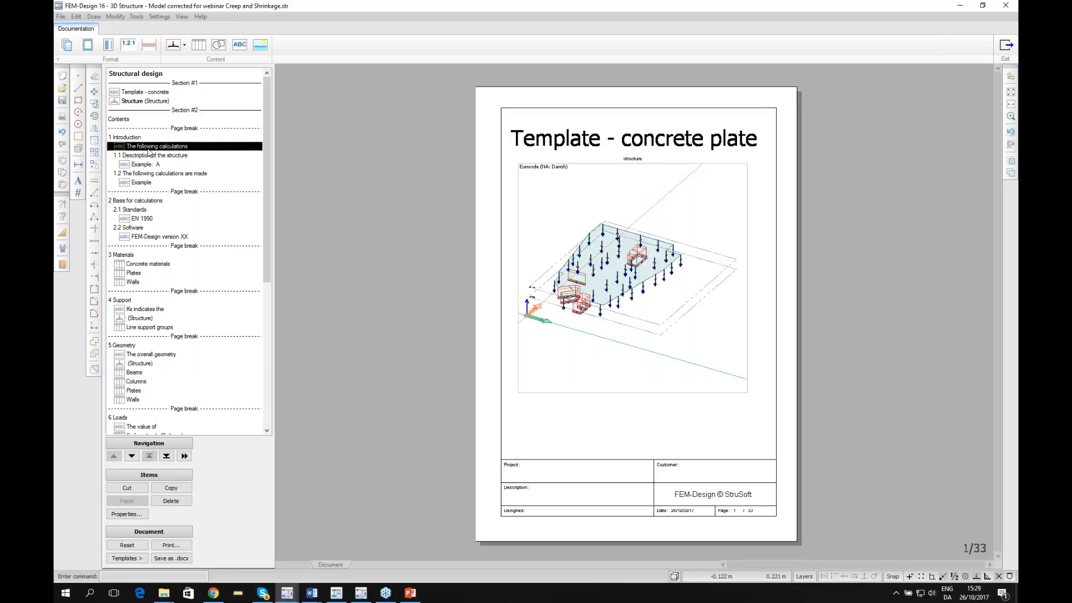
left_click(141, 210)
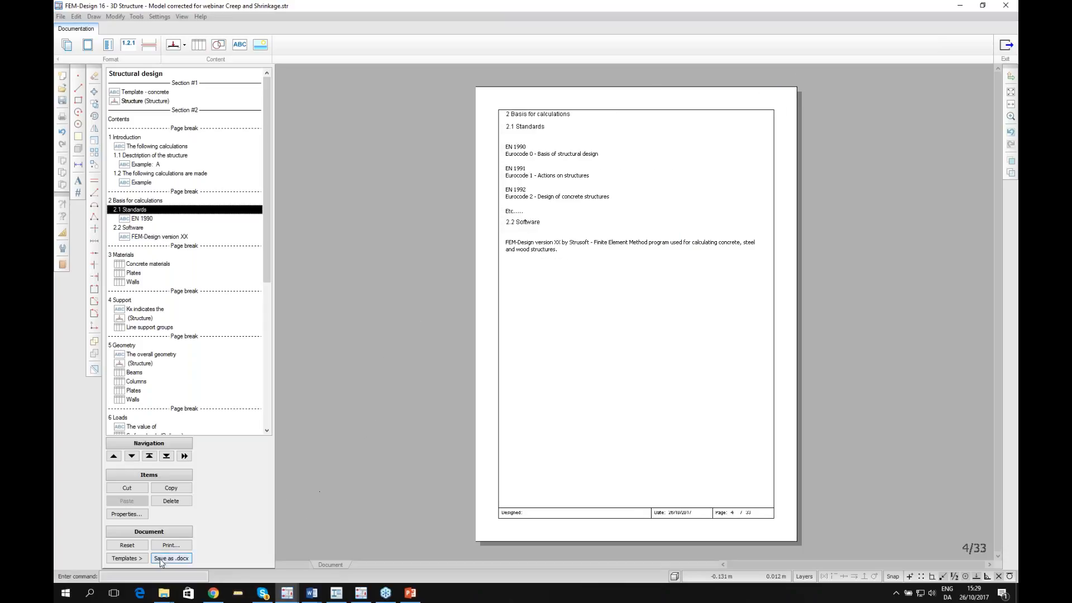
Inspect the options for saving the report as a .docx document, cancelling the choice of file path.
left_click(161, 558)
left_click(676, 248)
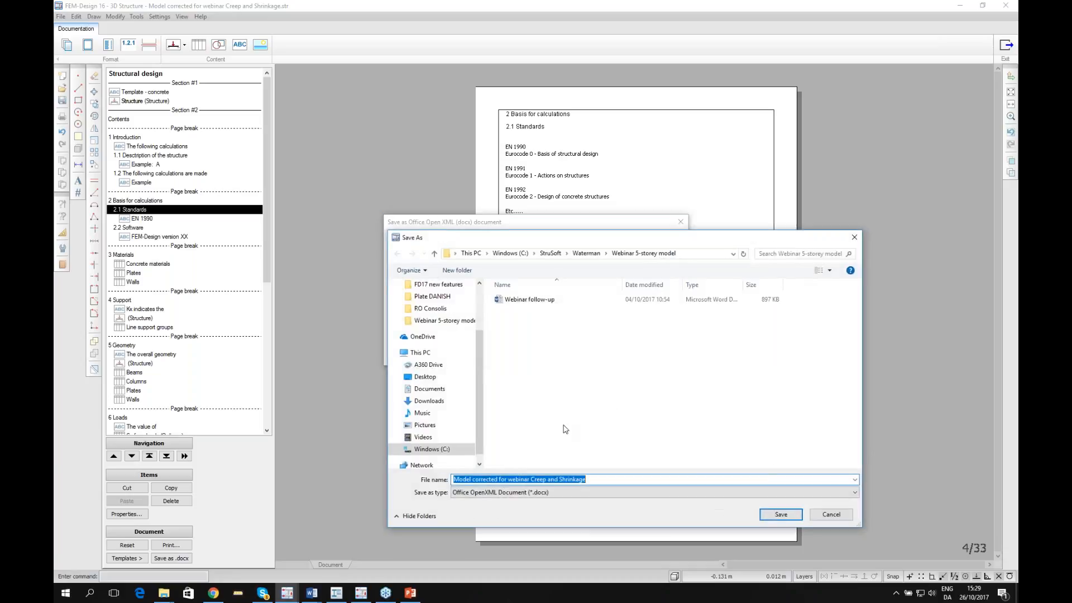
left_click(830, 515)
left_click_drag(654, 223, 735, 243)
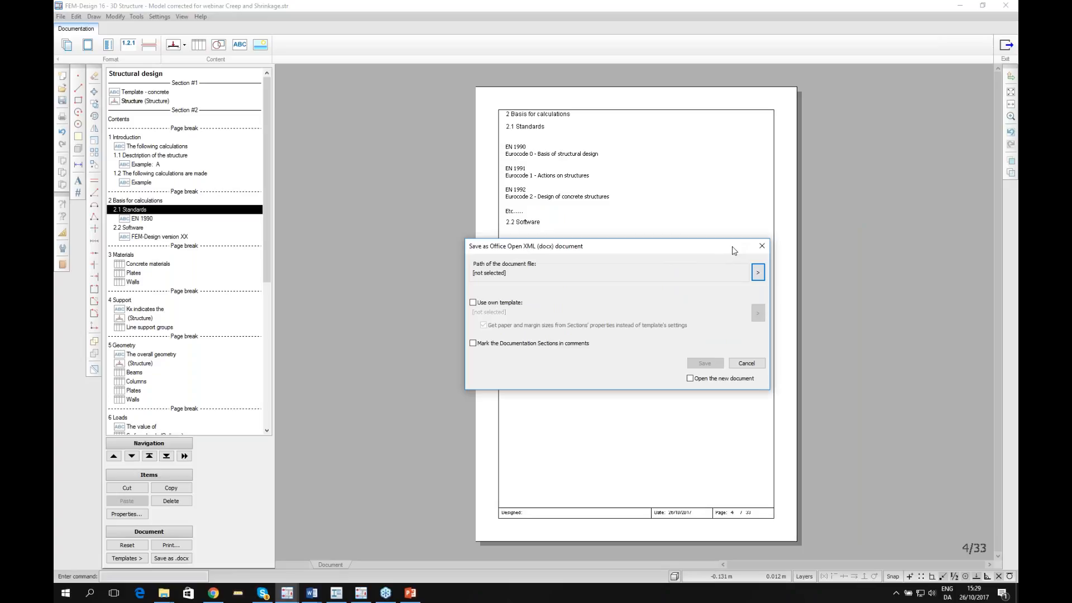
left_click_drag(727, 251, 746, 314)
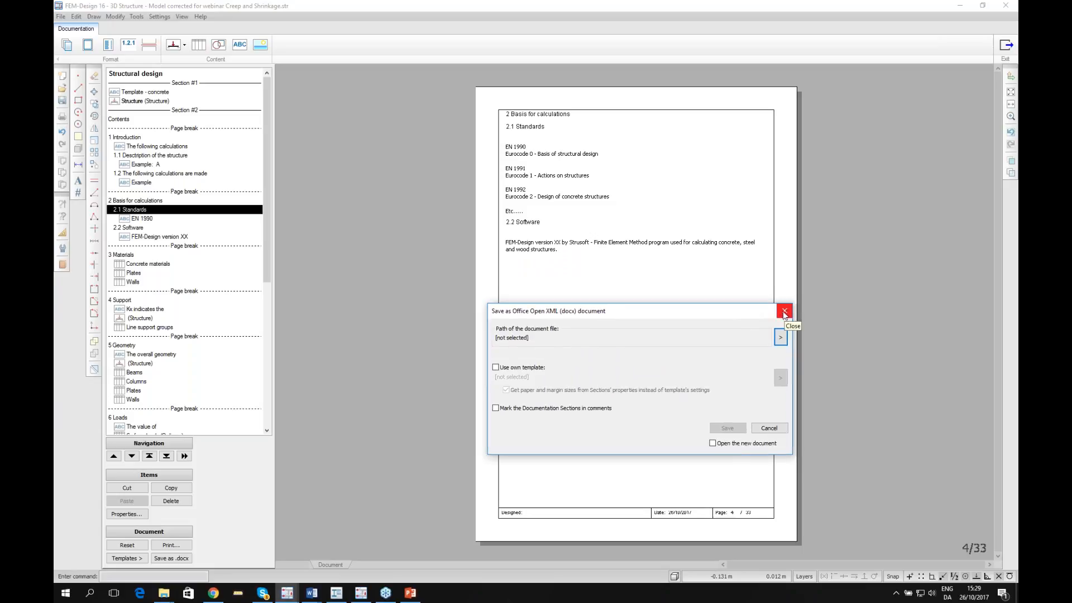
Cancel saving the report as a .docx document and close its save options.
left_click_drag(761, 314, 782, 309)
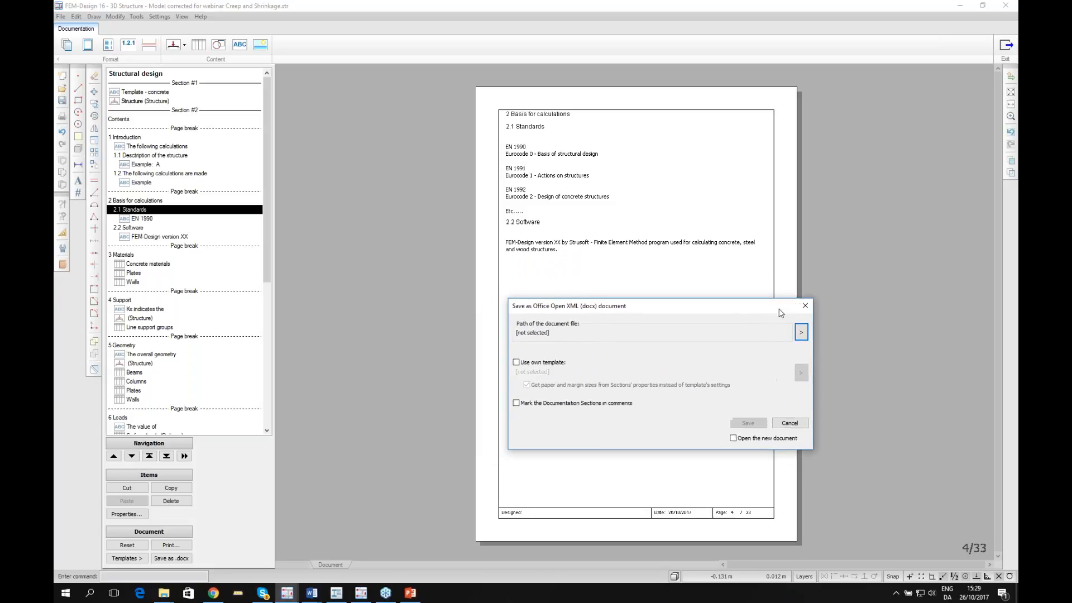
left_click(1008, 106)
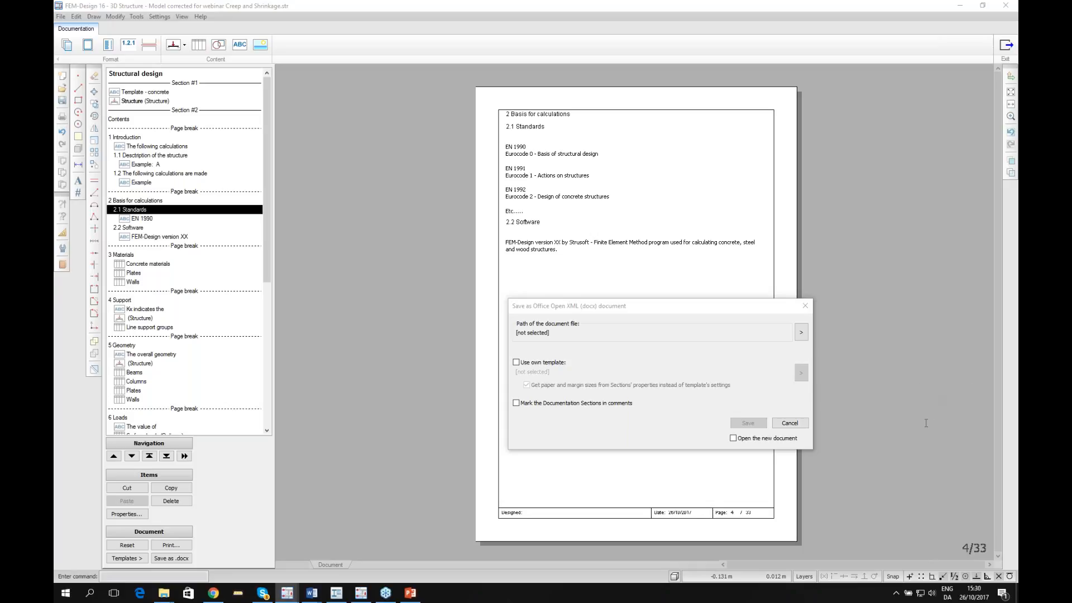
left_click_drag(731, 307, 642, 260)
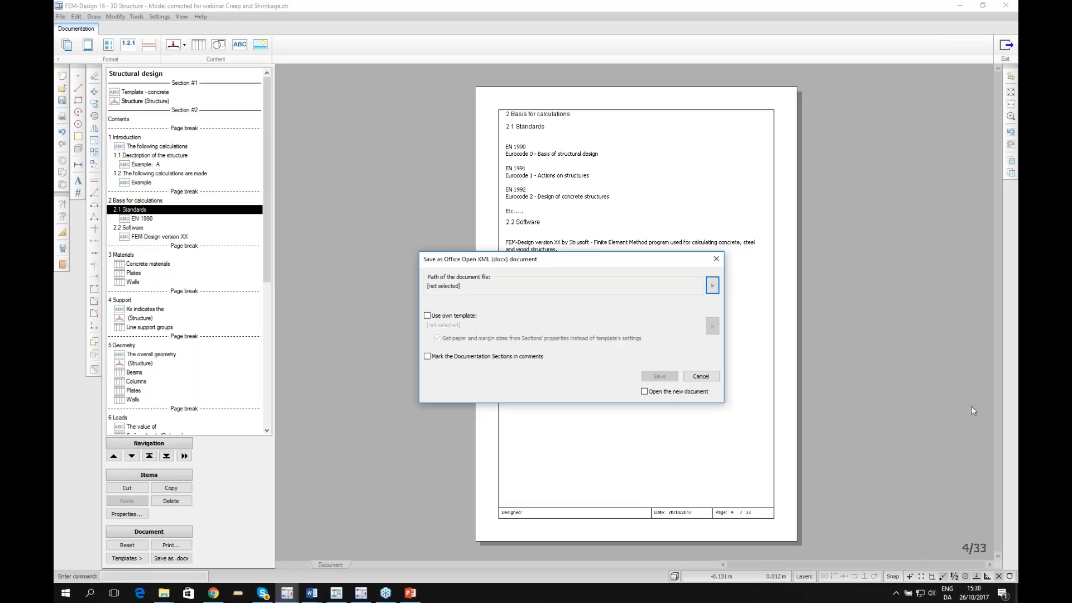
left_click(1015, 416)
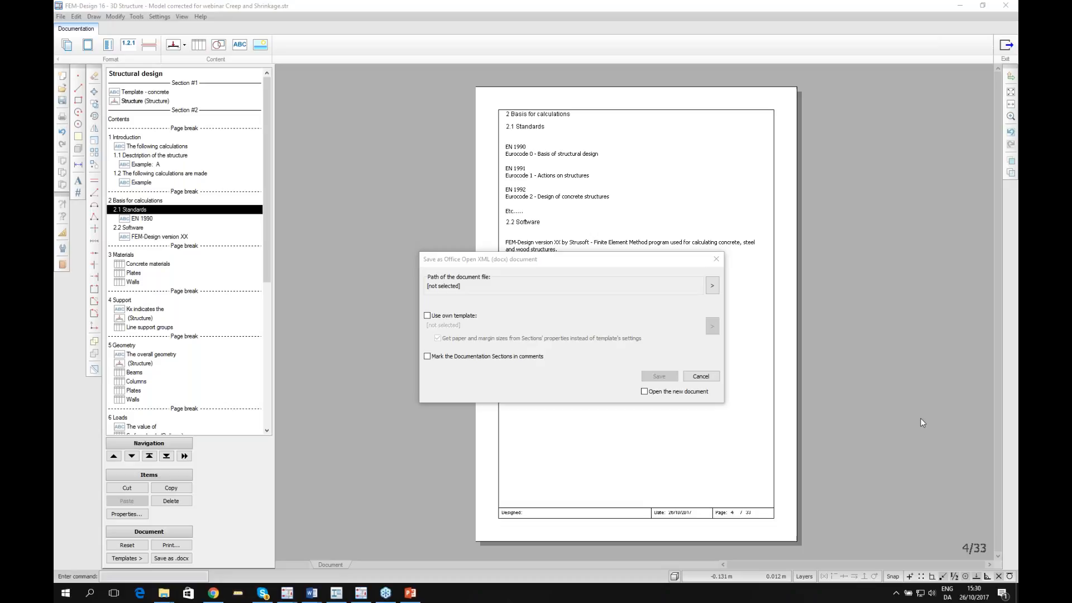
left_click(702, 377)
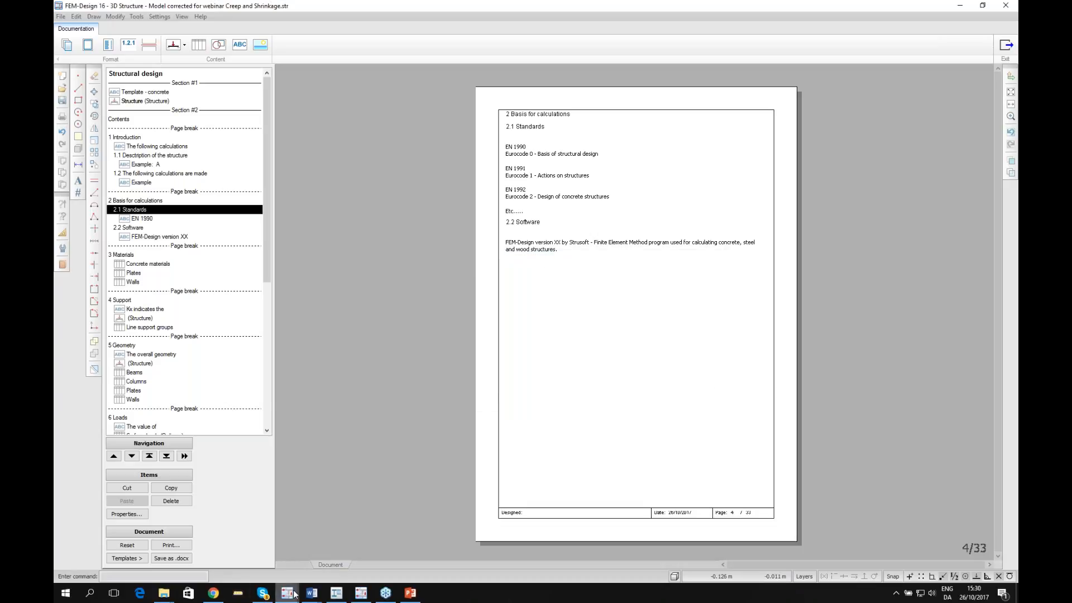
Preview the other open models, return to the Creep and Shrinkage report, and exit documentation to its structural model.
mouse_move(291, 594)
mouse_move(421, 544)
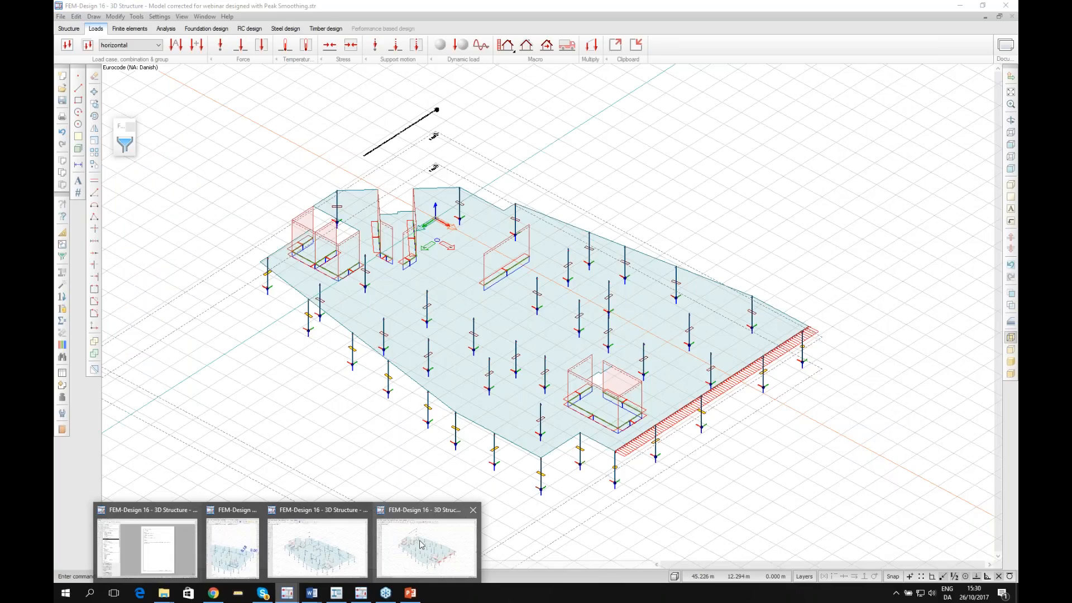
mouse_move(319, 554)
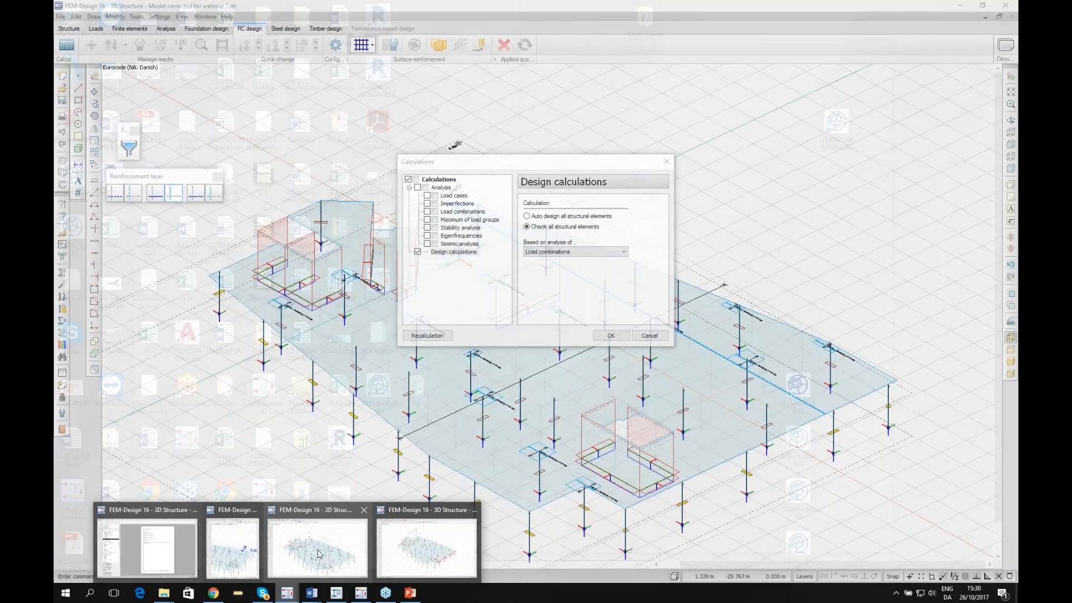
mouse_move(246, 551)
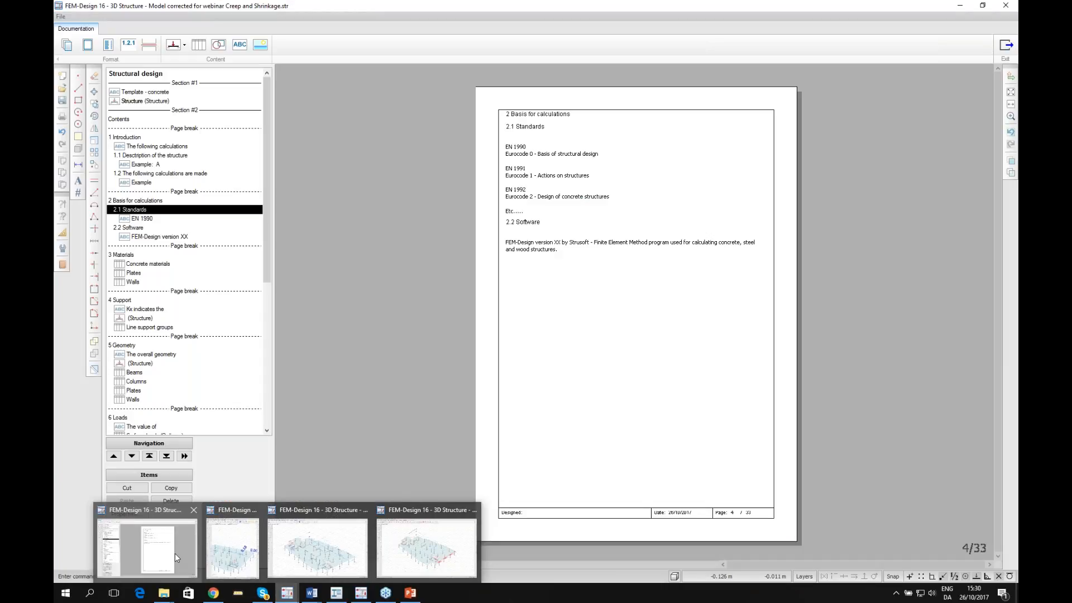
left_click(175, 554)
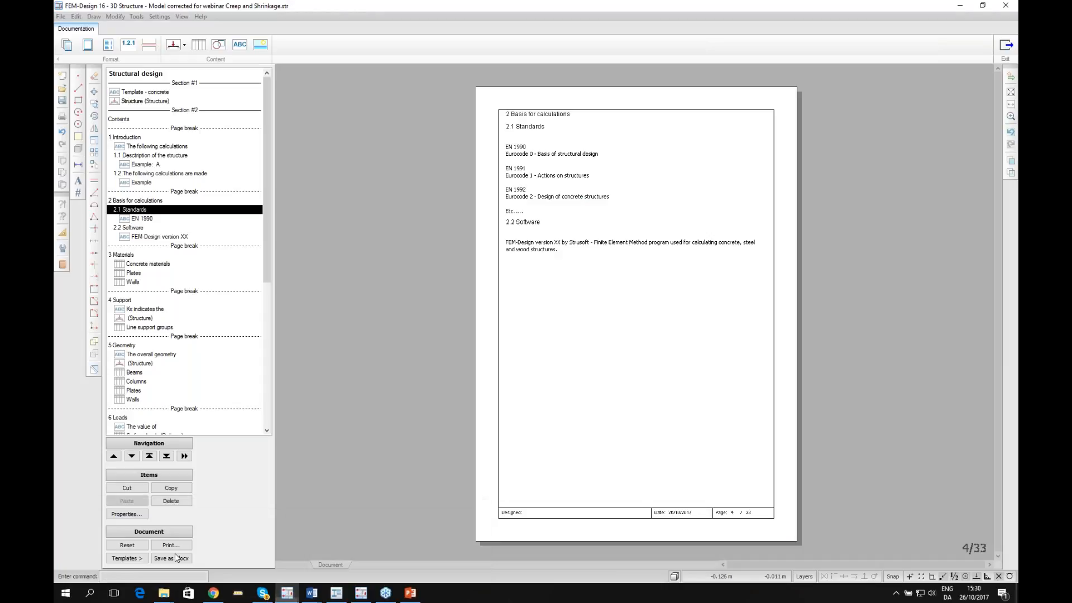
left_click(1004, 47)
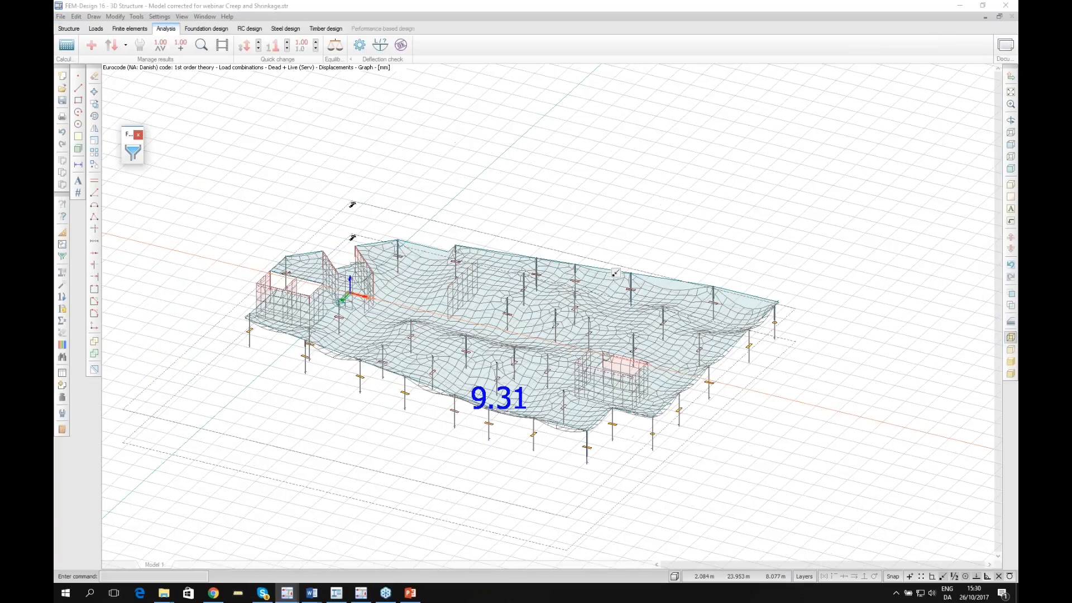
Switch the model to RC design and set the reinforcement type to punching reinforcement.
scroll(607, 280, "down", 1)
middle_click_drag(595, 307, 548, 326)
scroll(548, 326, "up", 2)
mouse_move(548, 326)
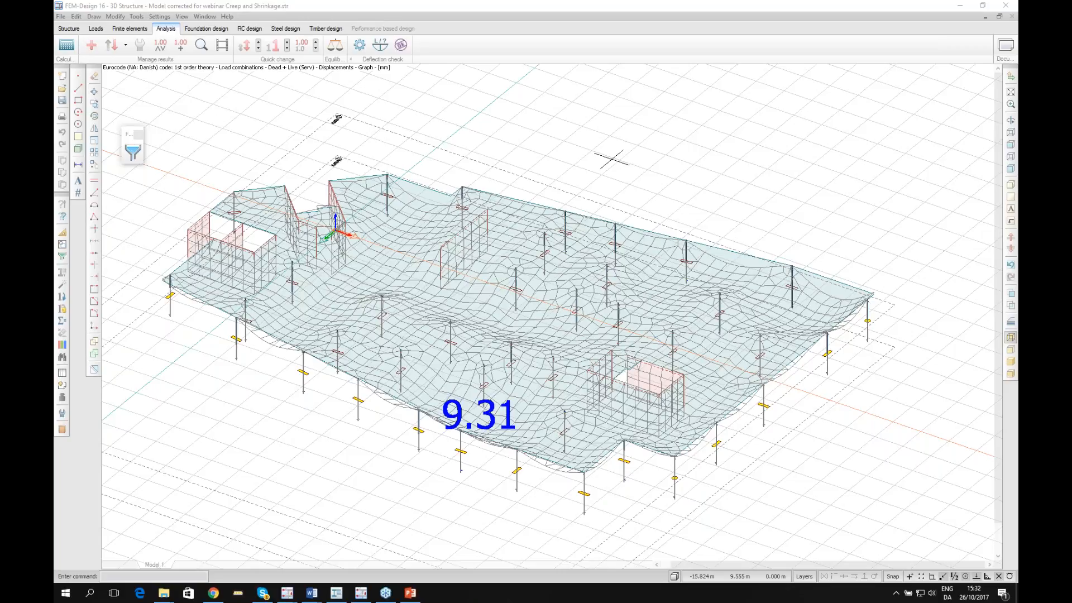
left_click(379, 17)
left_click(246, 30)
scroll(391, 366, "down", 1)
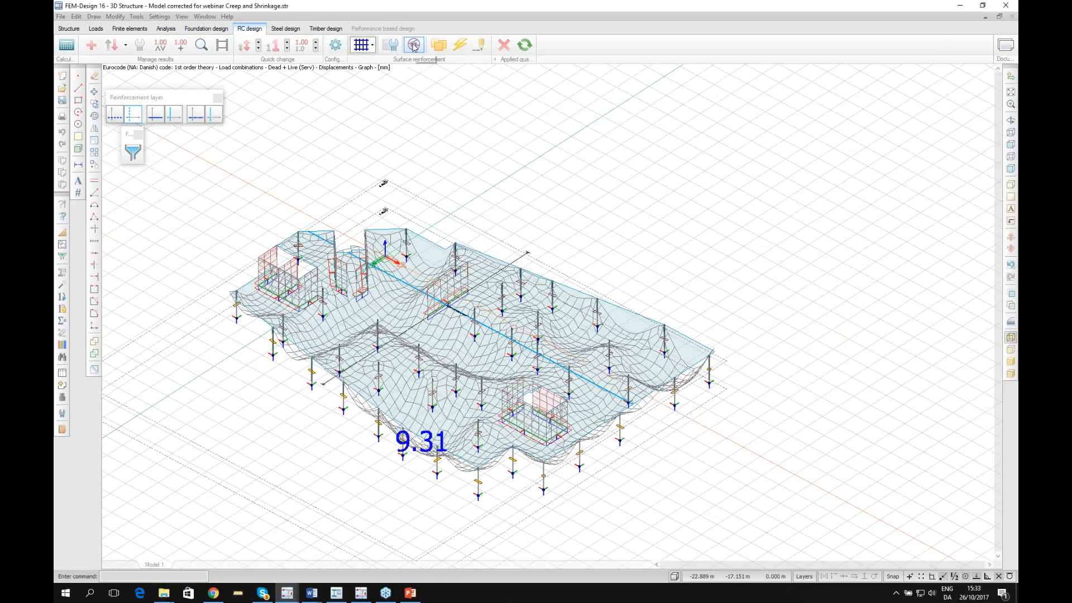
left_click(364, 48)
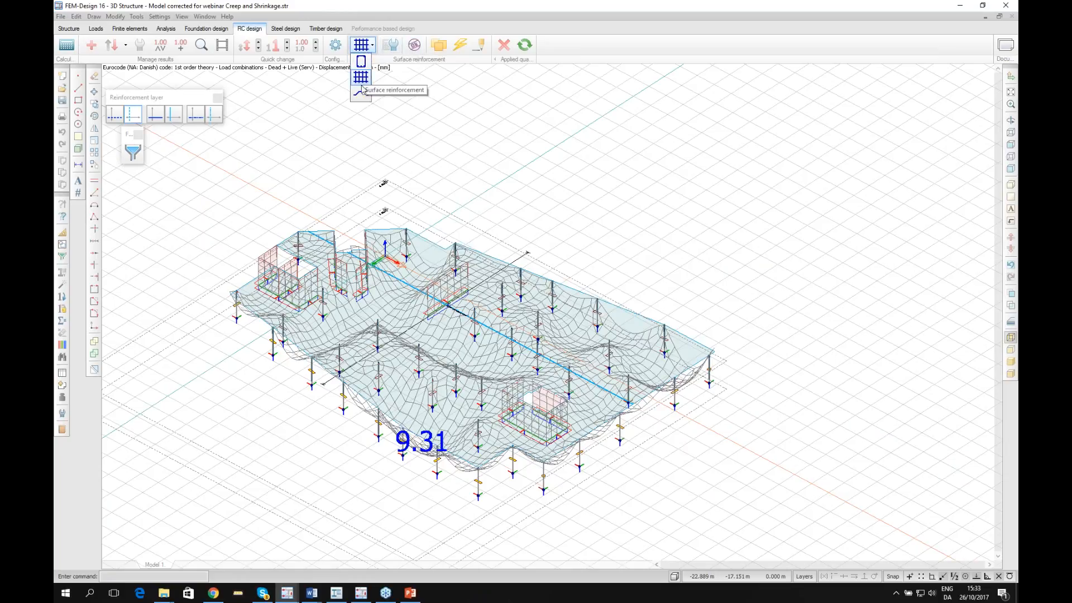
left_click(361, 93)
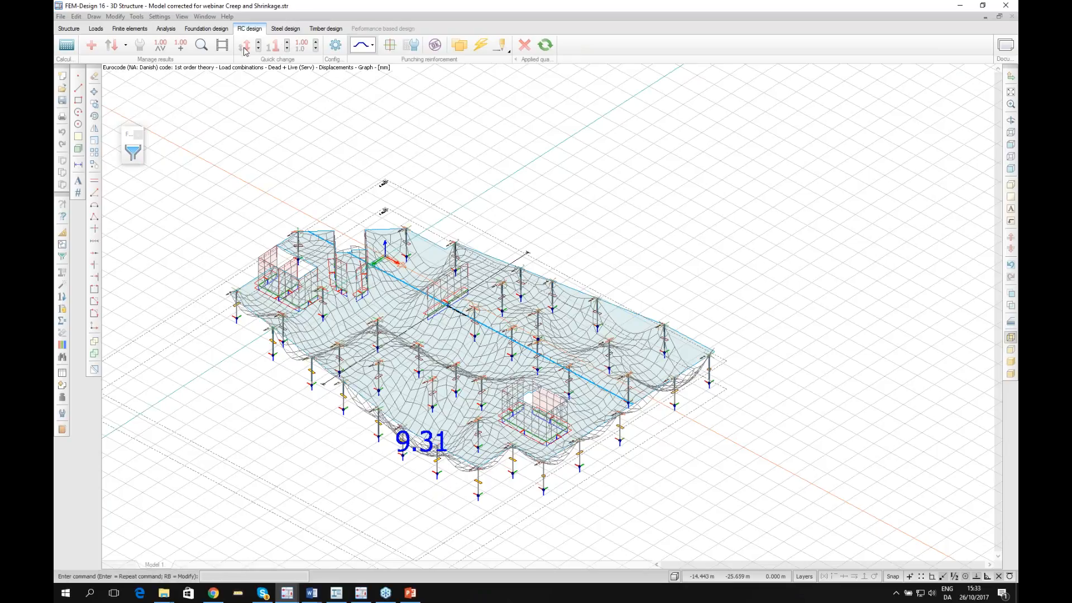
Reduce the display scale of the slab's displacement graph.
left_click(259, 43)
left_click(259, 43)
left_click(260, 42)
left_click(259, 42)
left_click(258, 49)
left_click(258, 49)
left_click(258, 49)
left_click(258, 50)
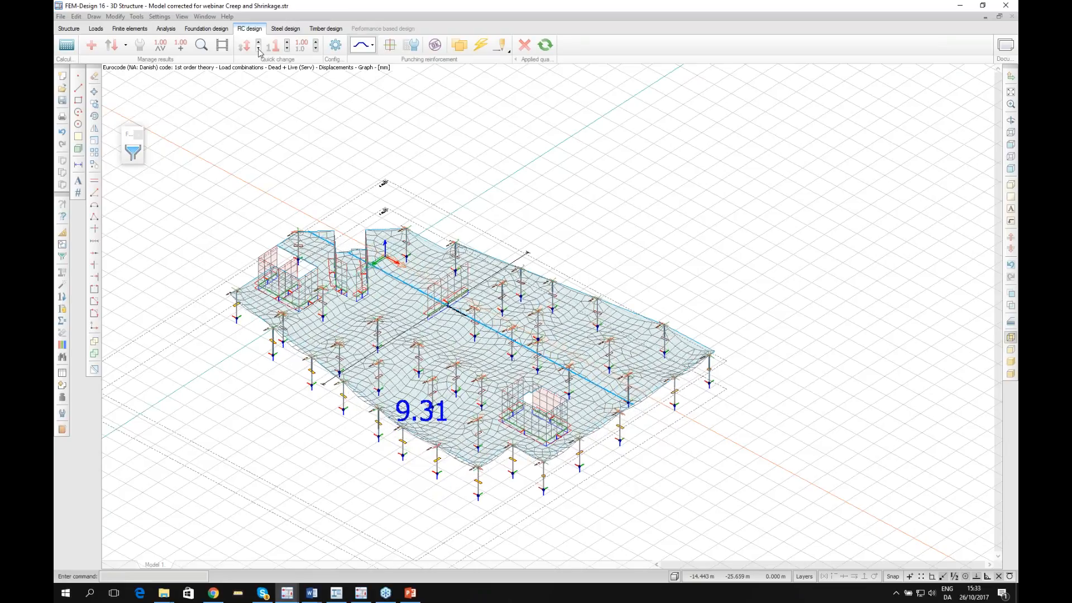
Open the punching design calculation parameters for all the slab's columns.
left_click(366, 47)
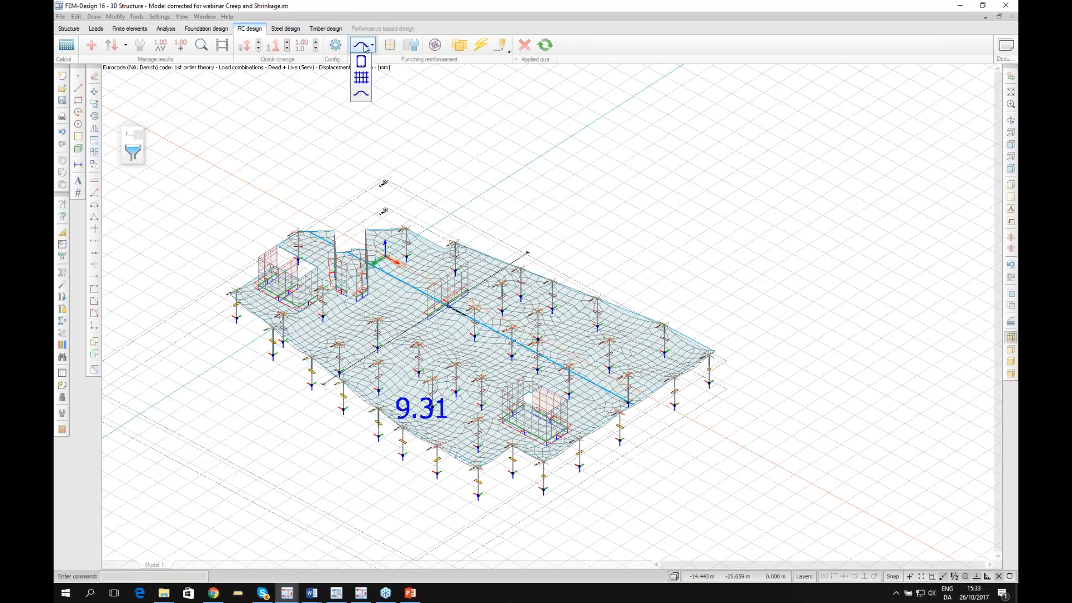
left_click(361, 94)
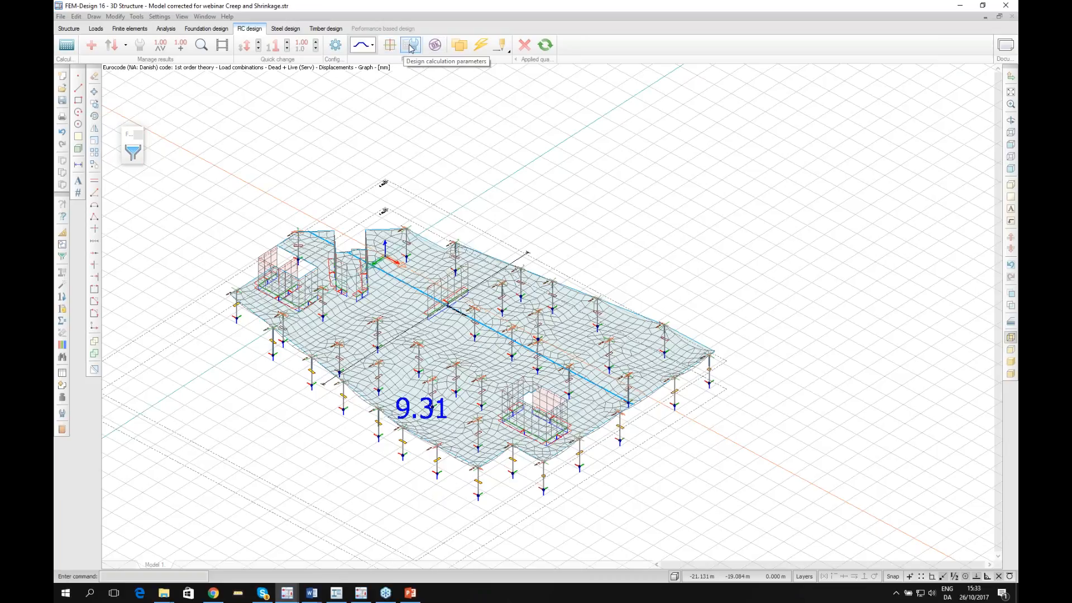
left_click(411, 48)
scroll(195, 83, "up", 5)
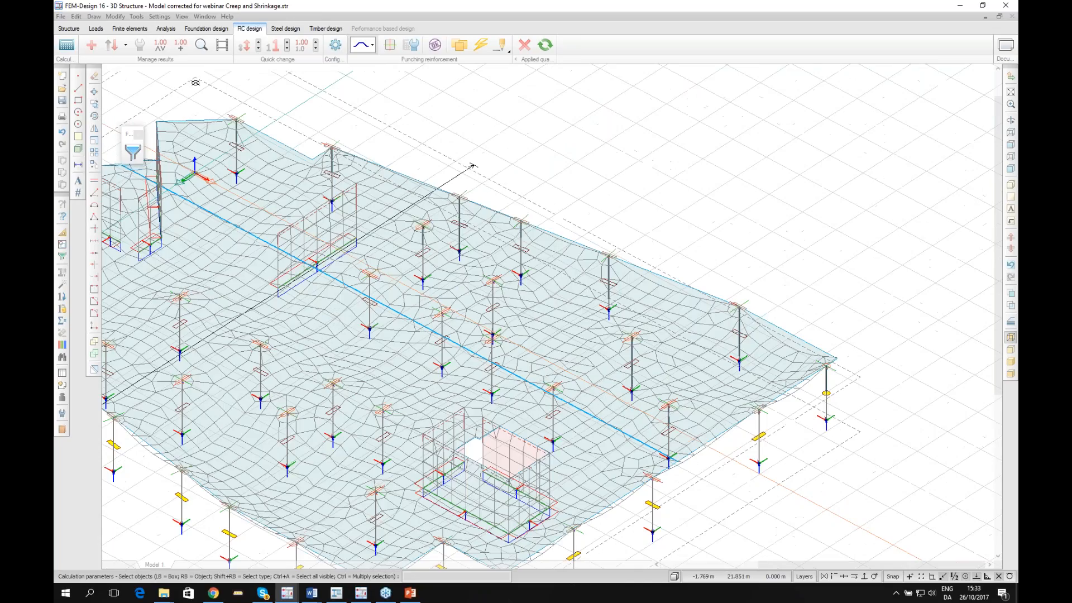
middle_click_drag(196, 82, 186, 83)
scroll(548, 356, "down", 2)
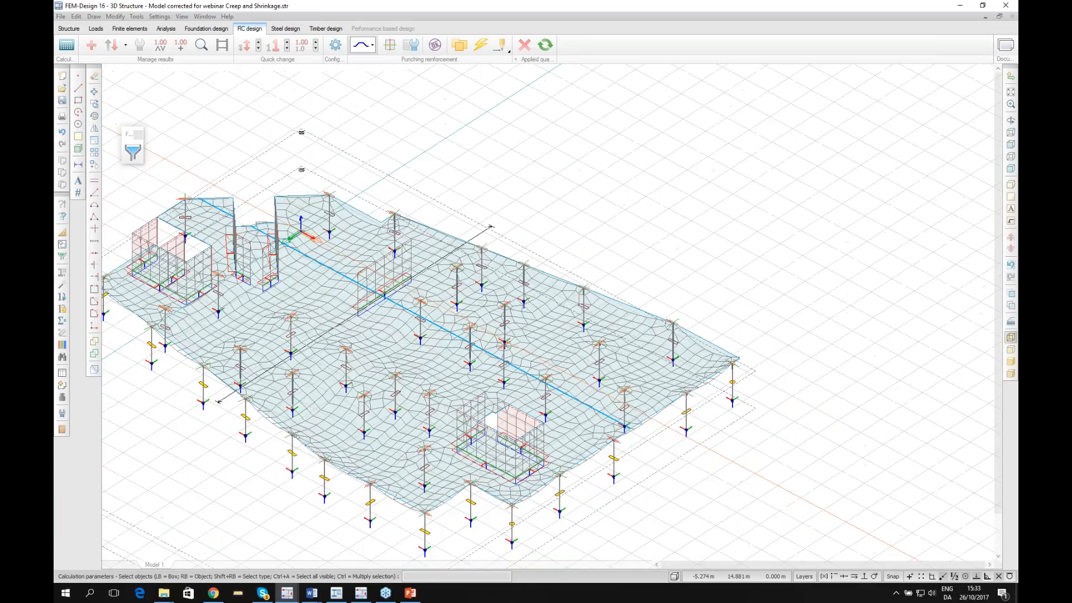
scroll(728, 412, "down", 1)
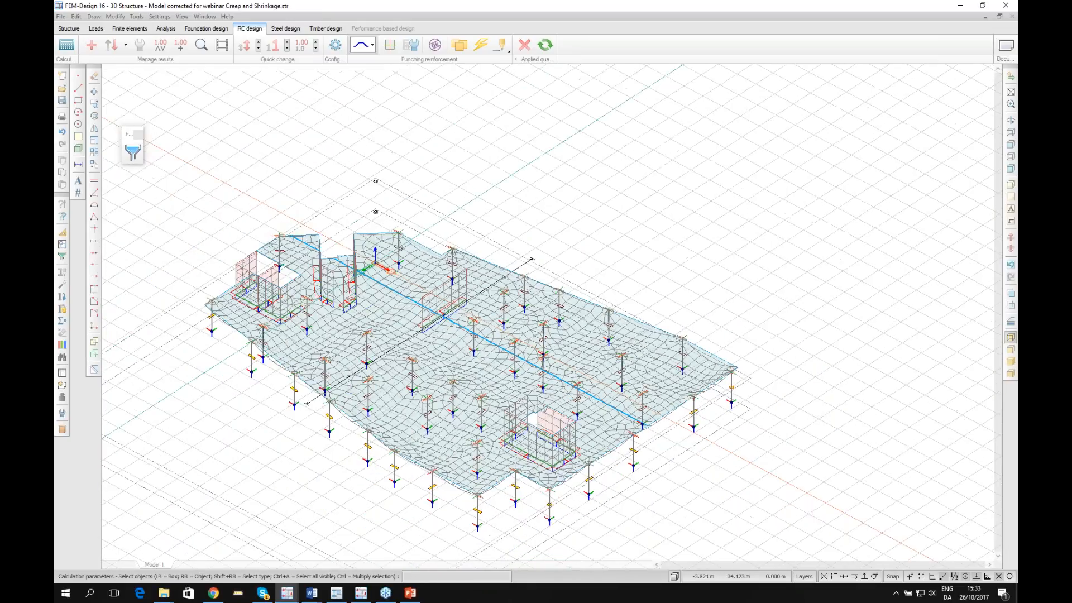
left_click(804, 530)
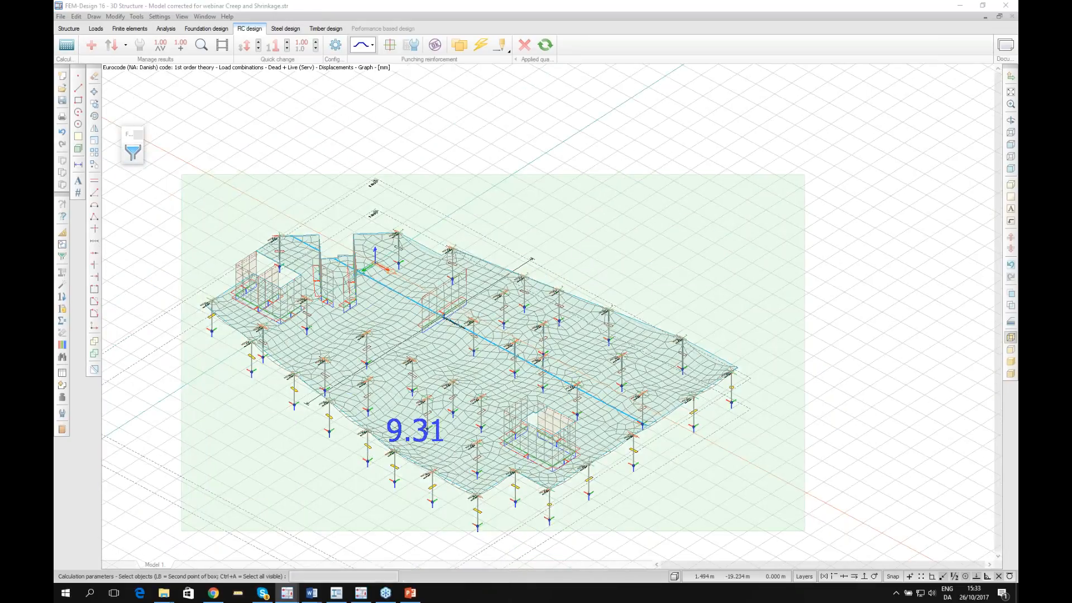
left_click(181, 174)
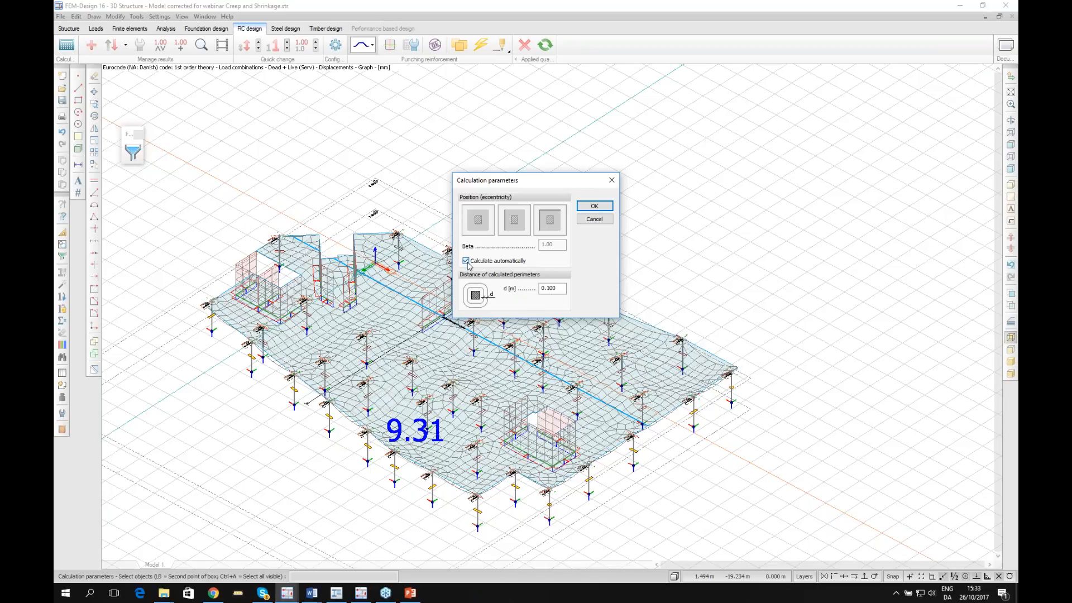
Examine the beta factor for edge and corner column positions without automatic calculation, restore automatic calculation, and cancel the parameters.
left_click(467, 262)
left_click(504, 226)
left_click(549, 221)
double_click(556, 245)
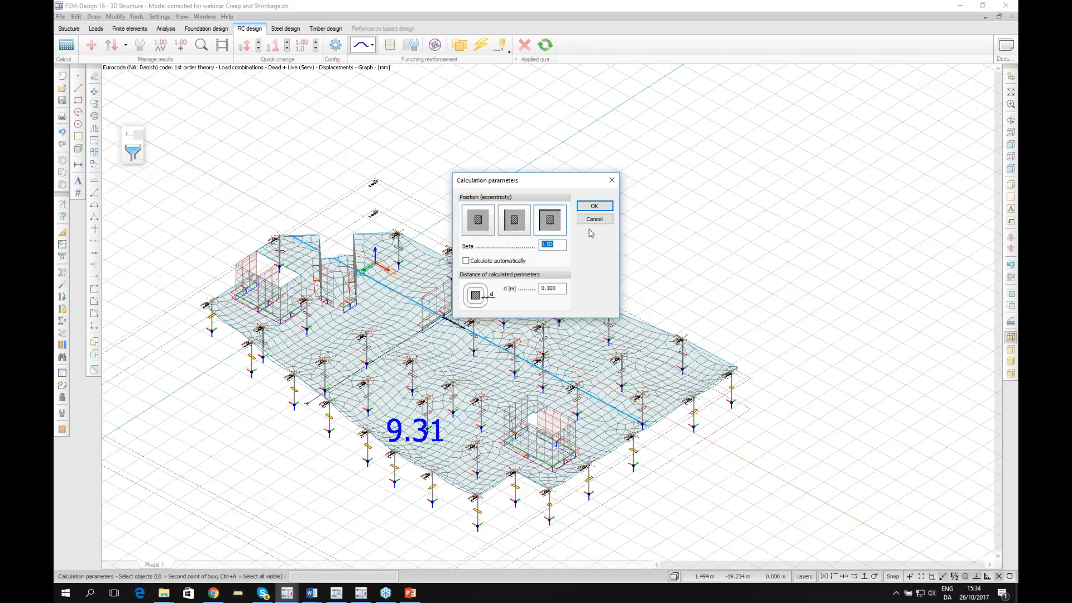
left_click(466, 261)
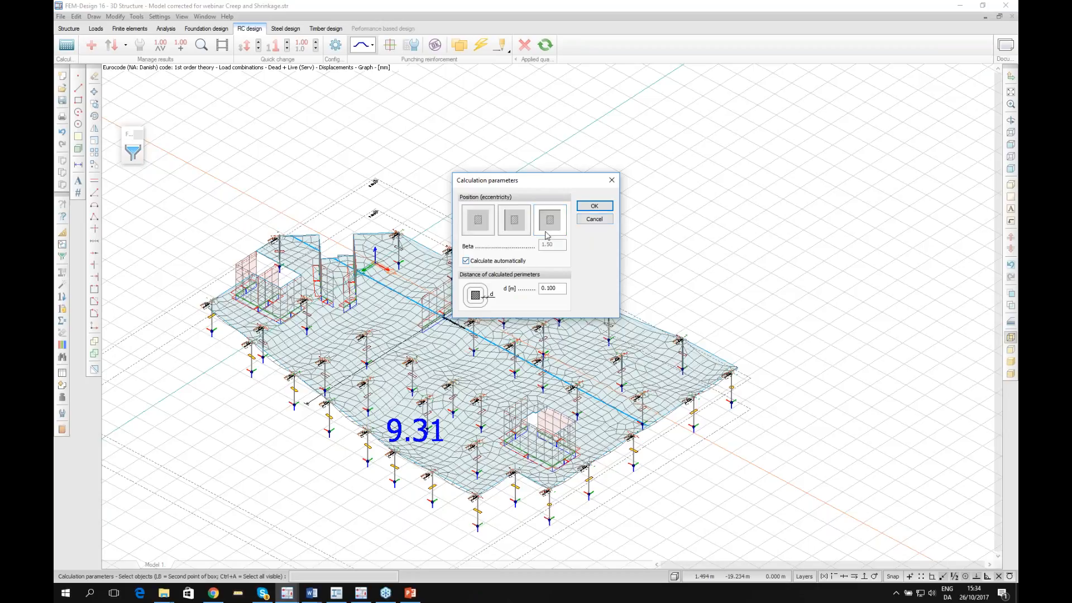
left_click(594, 218)
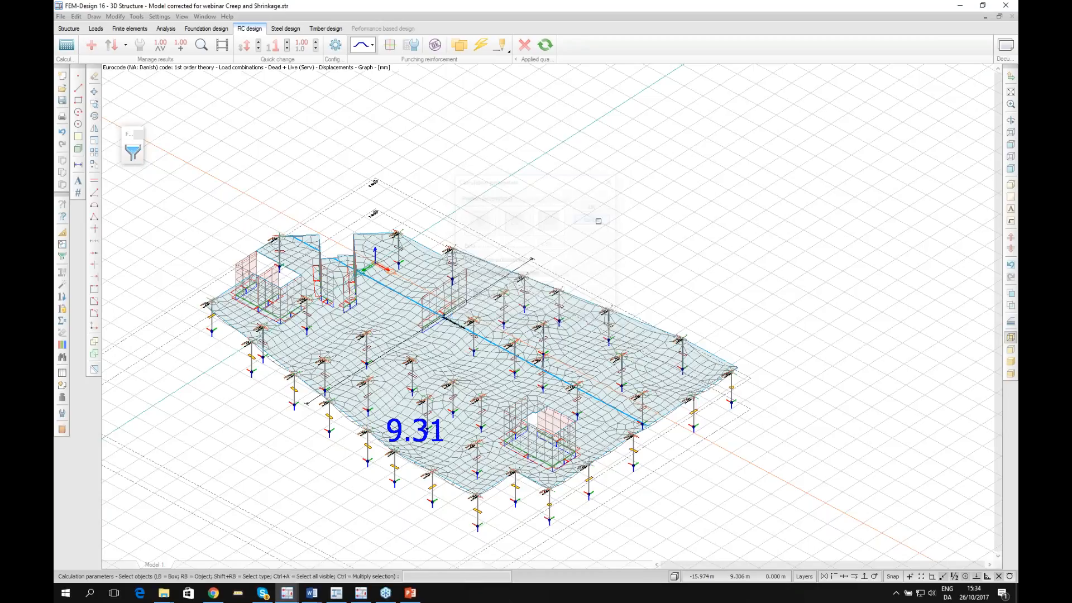
Run the punching check for all column groups based on load combinations.
left_click(434, 45)
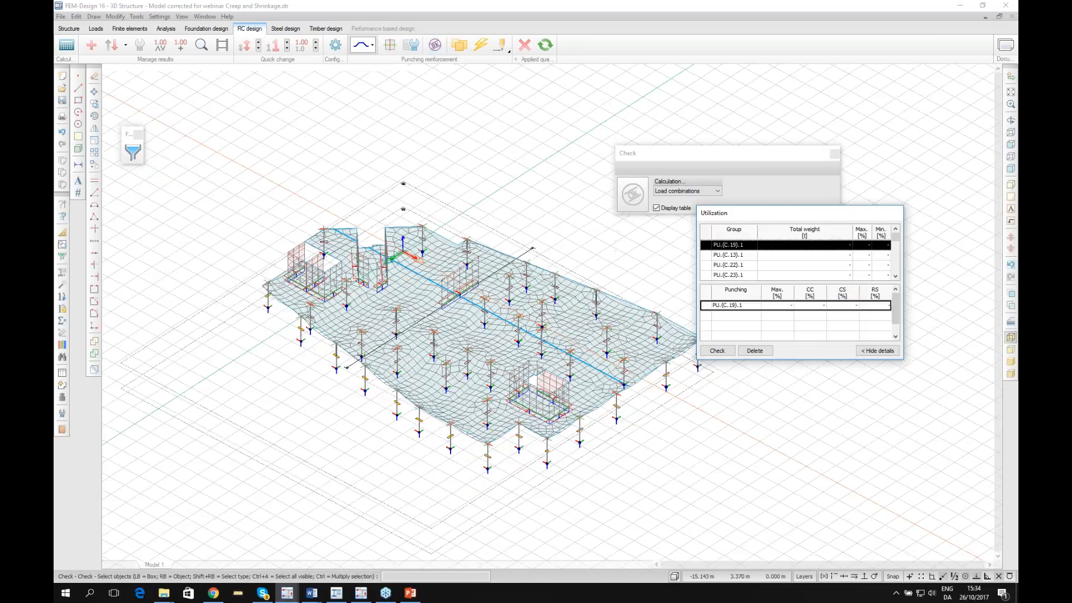
left_click_drag(773, 217, 793, 232)
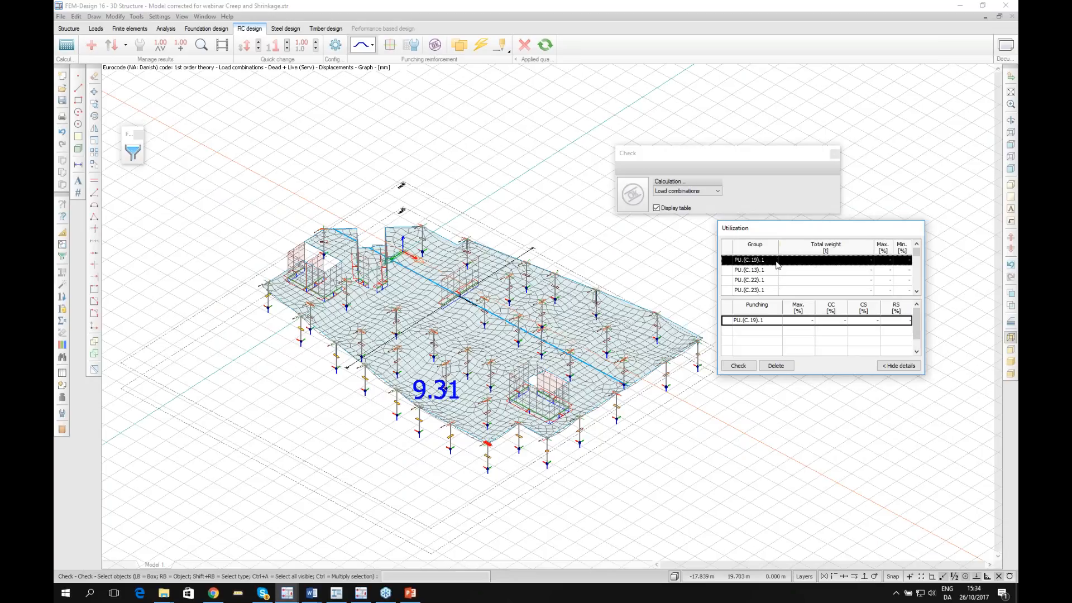
key("ctrl+a")
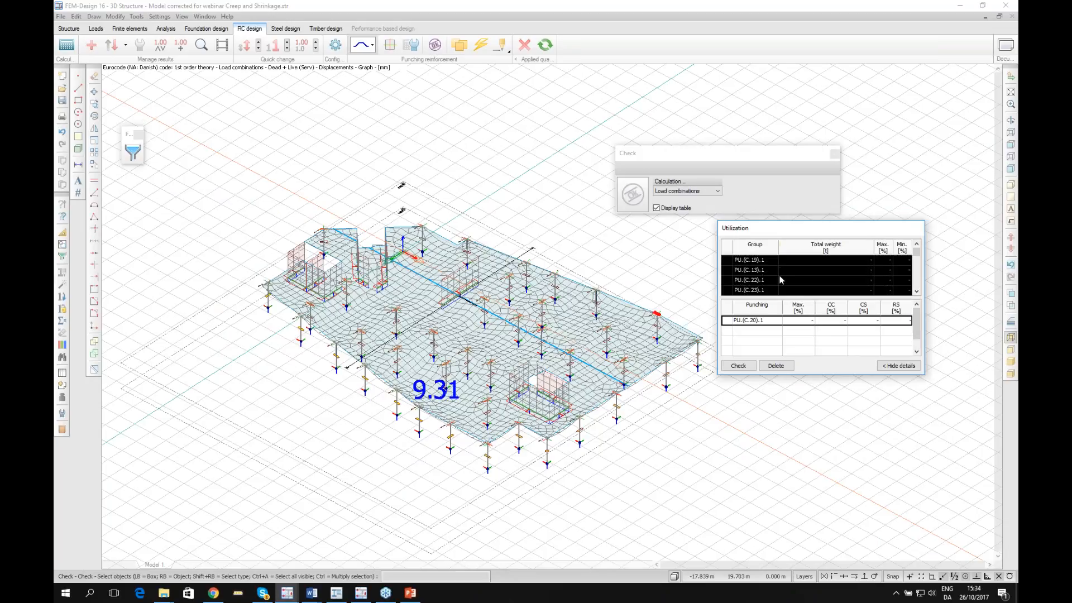
left_click(744, 367)
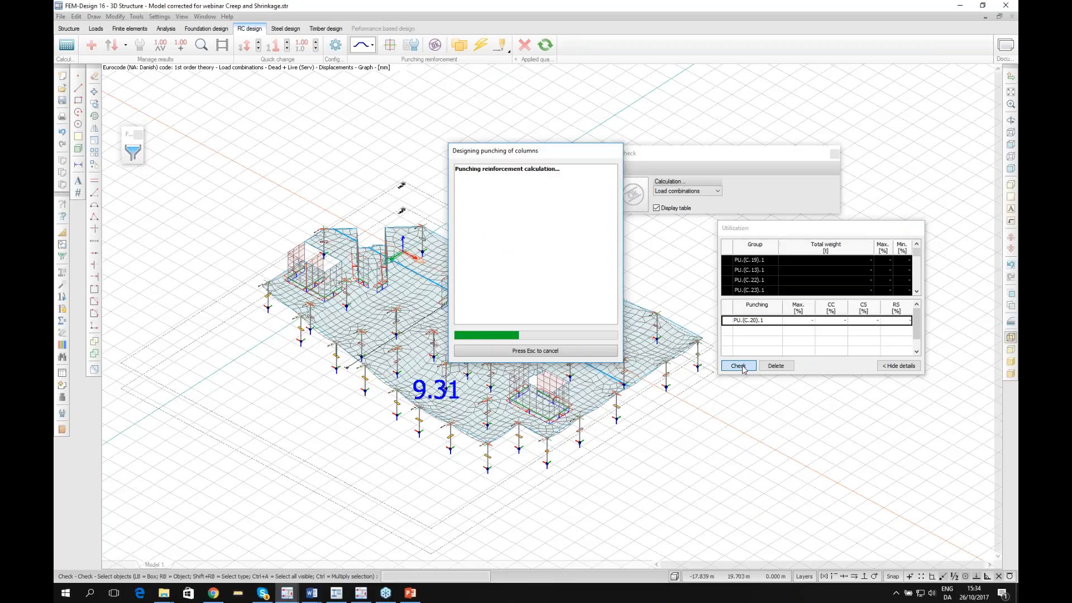
Review the punching utilization of individual column groups, including PU.(C.3).1, PU.(C.31).1, PU.(C.35).1 and PU.(C.8).1.
mouse_move(917, 252)
left_mouse_down()
mouse_move(917, 291)
mouse_move(917, 260)
left_mouse_up()
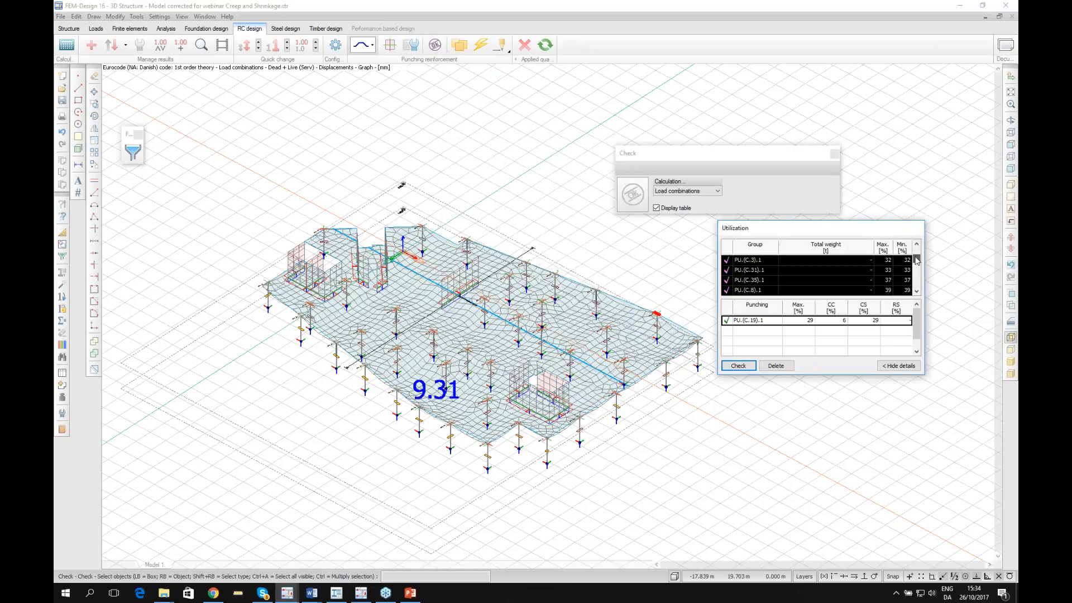
left_click(743, 261)
left_click(759, 271)
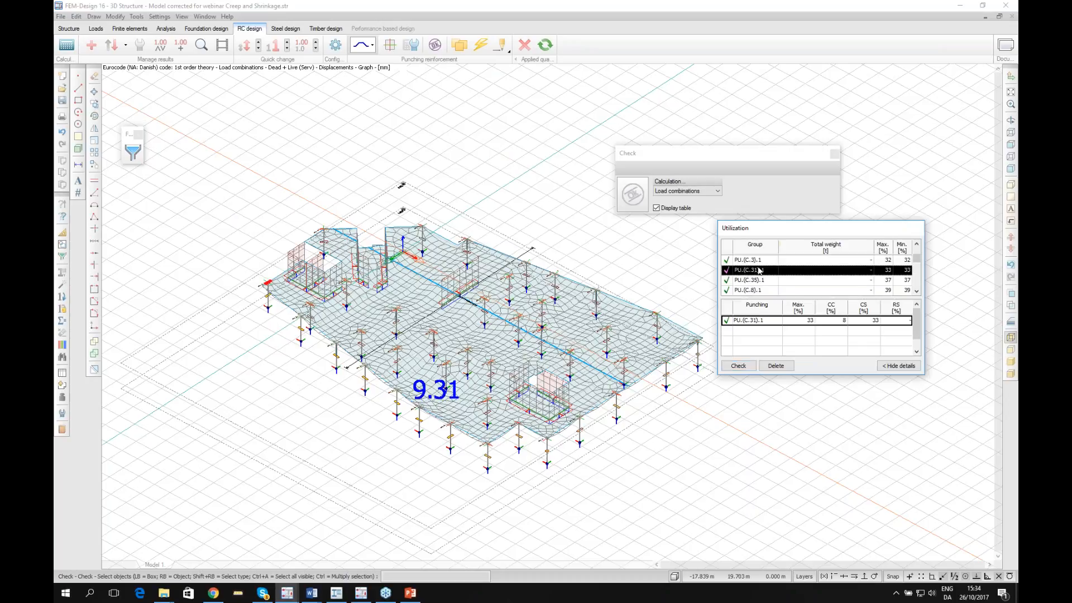
left_click(760, 280)
left_click(759, 290)
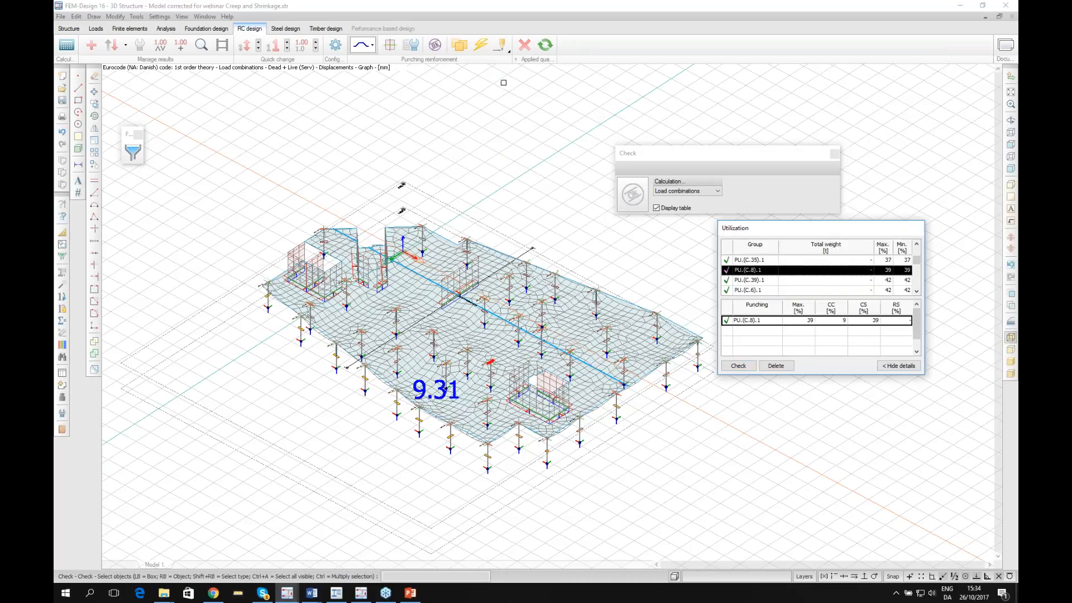
Examine the bended bar, circular stirrup and open stirrup design parameters for PU.(C.12).1 in Auto design, and confirm bended bar.
left_click(480, 45)
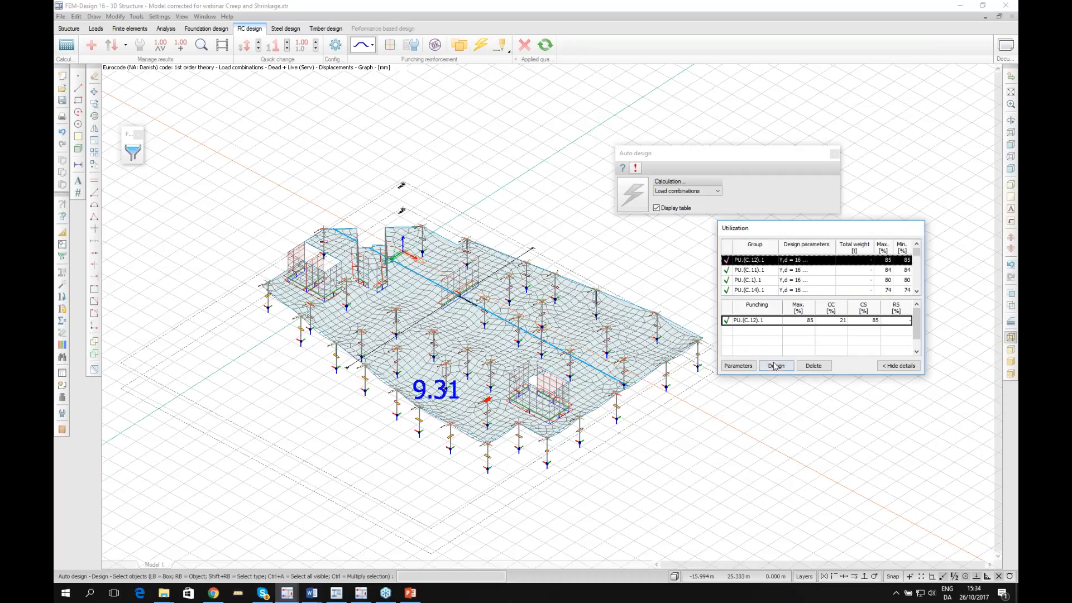
left_click(738, 365)
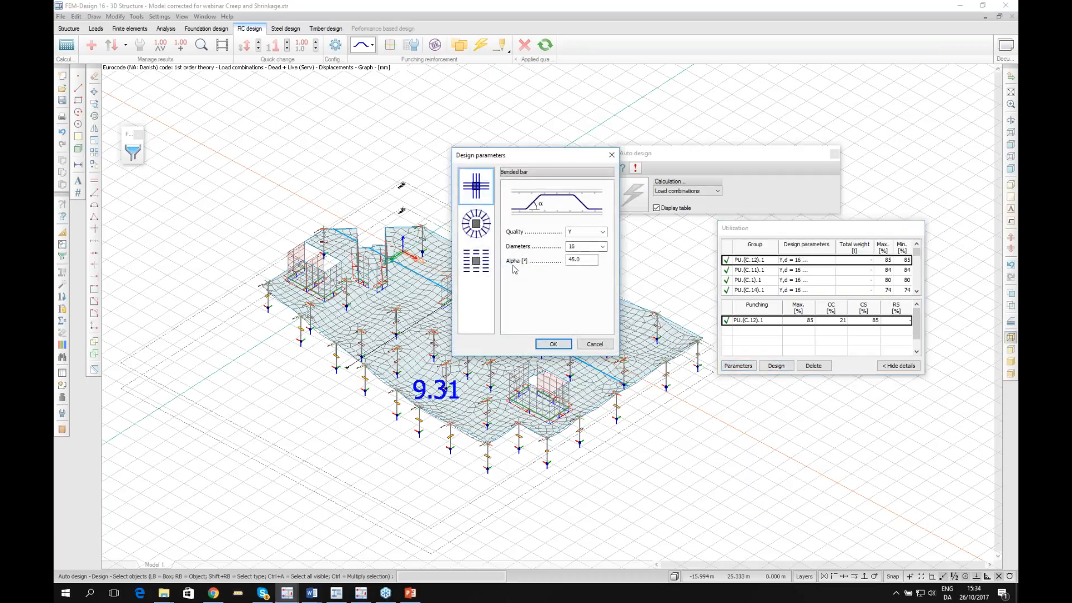
left_click_drag(539, 158, 592, 127)
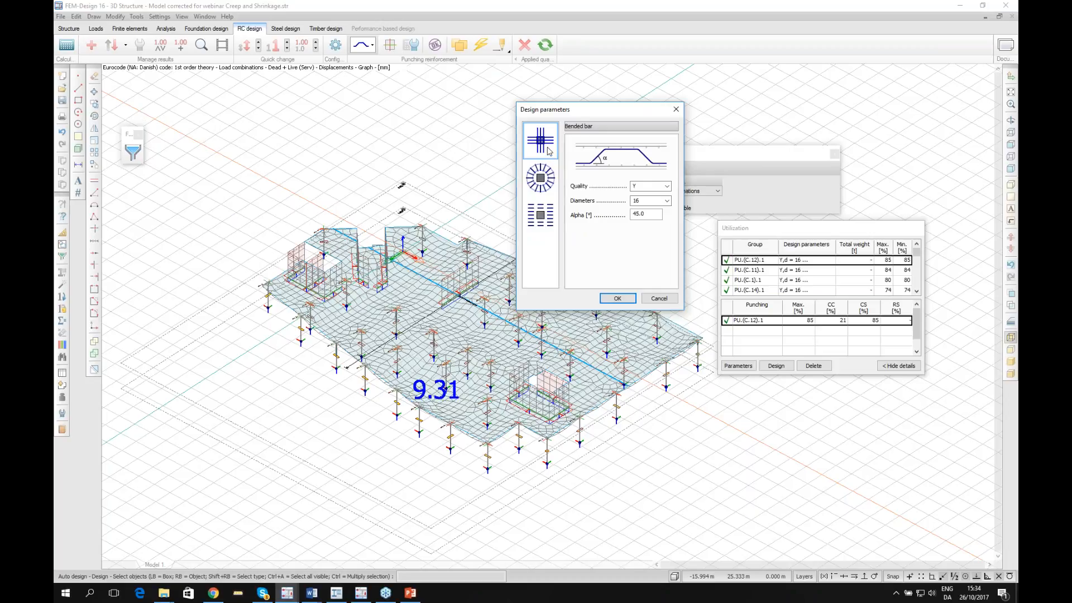
left_click(541, 178)
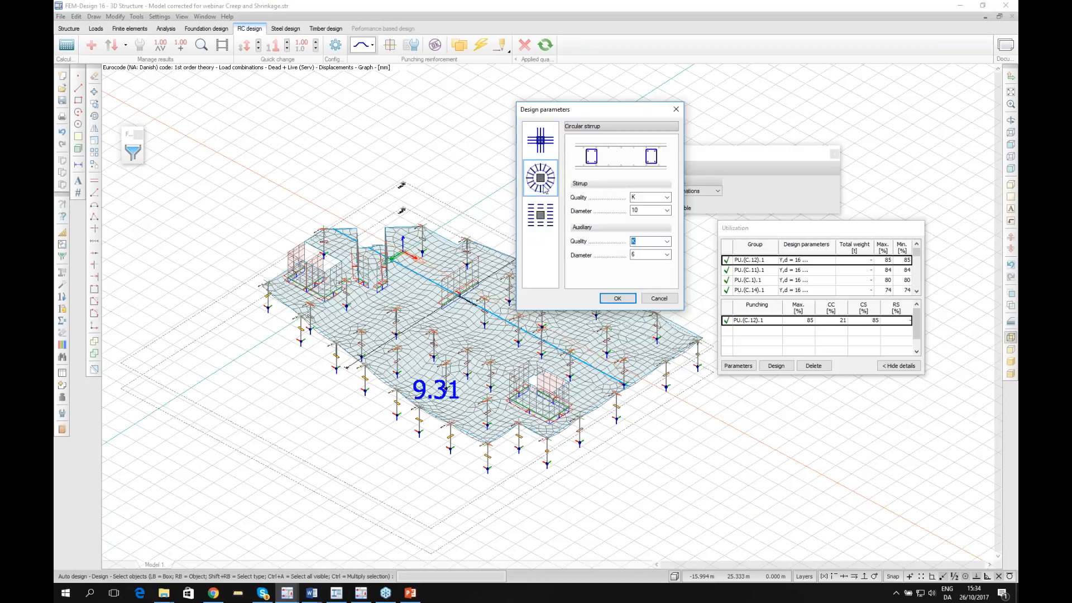
left_click(543, 229)
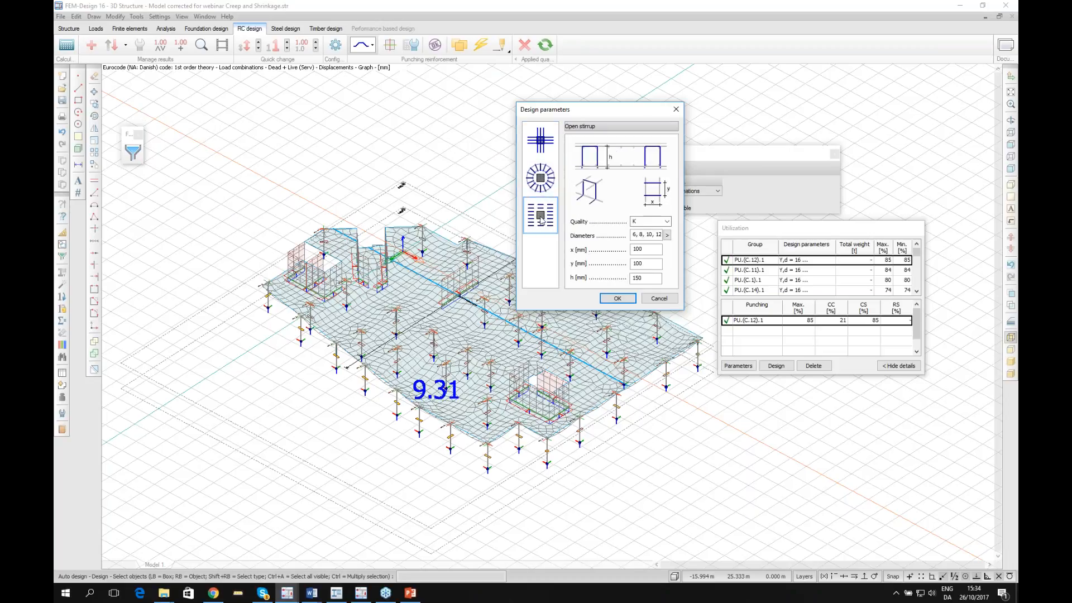
left_click(540, 187)
left_click(541, 141)
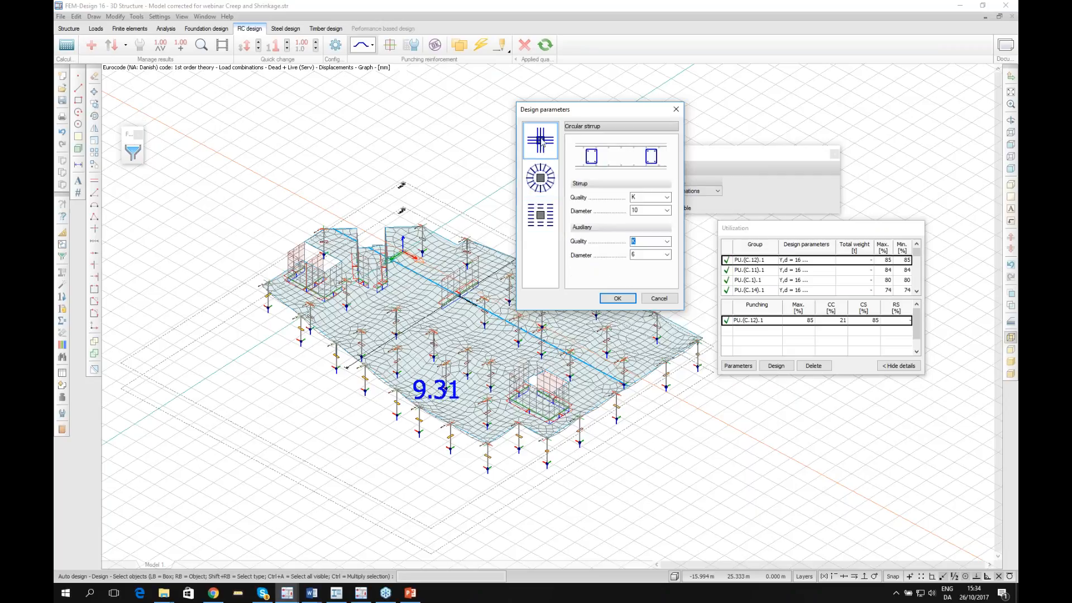
left_click(541, 182)
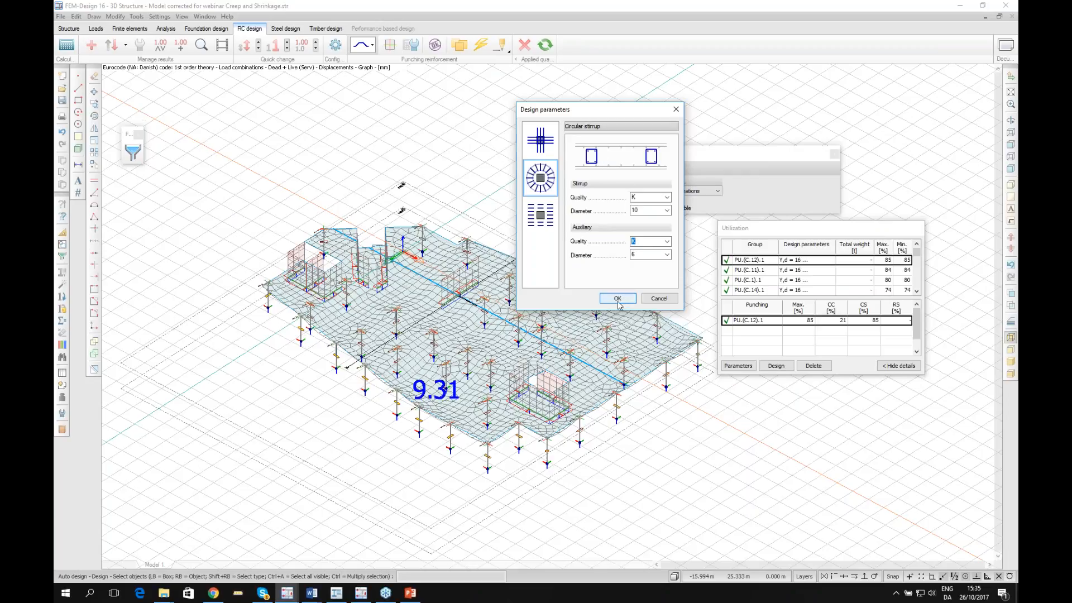
left_click(542, 143)
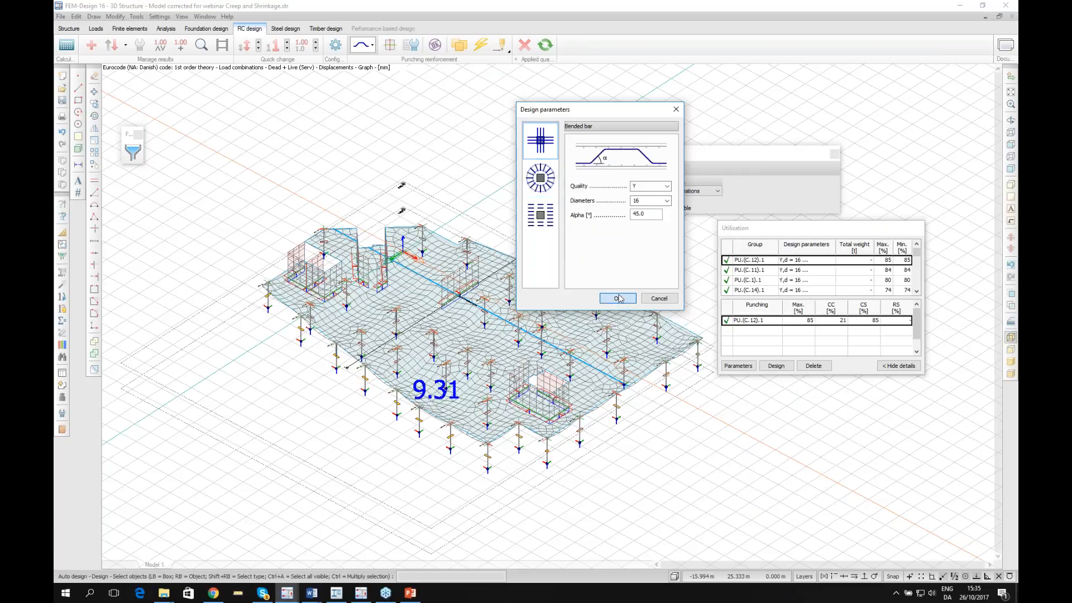
left_click(617, 298)
Run the automatic punching reinforcement design for column group PU.(C.12).1 and look over the slab model.
left_click(774, 366)
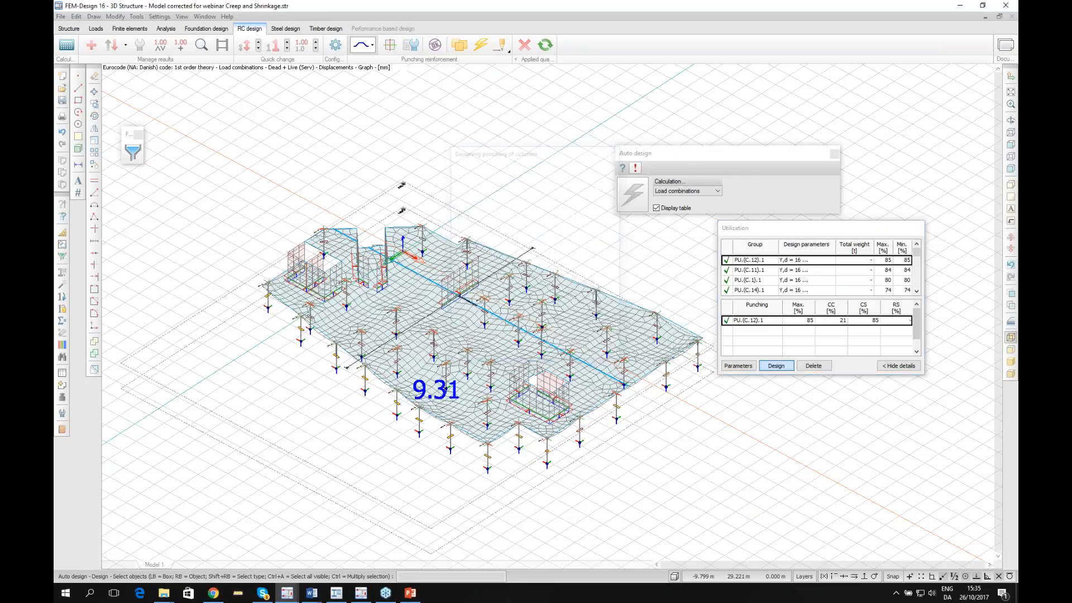
left_click(918, 250)
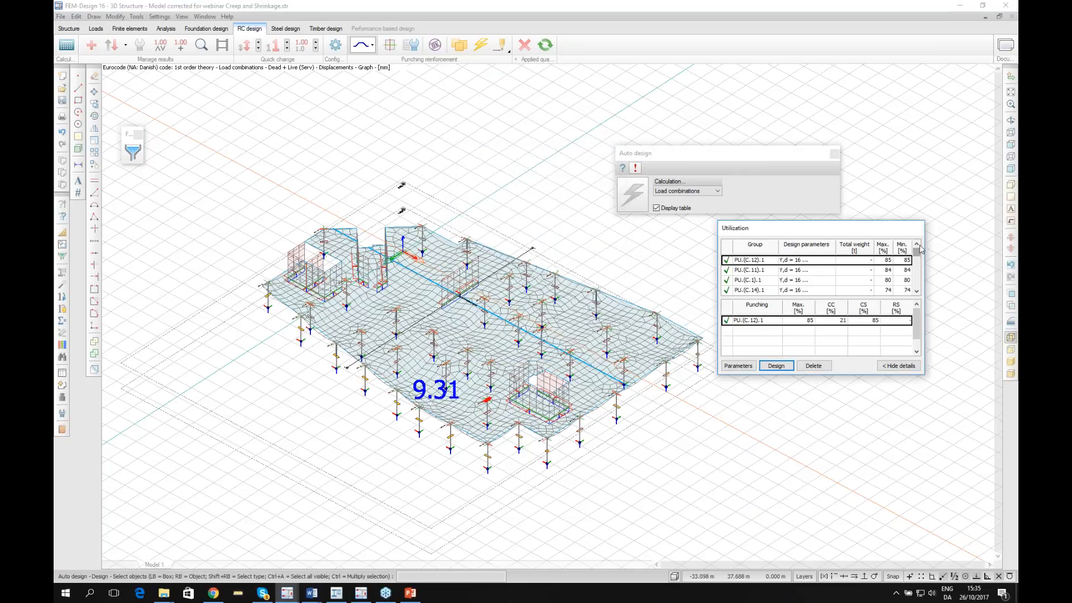
scroll(498, 344, "up", 1)
scroll(501, 350, "up", 1)
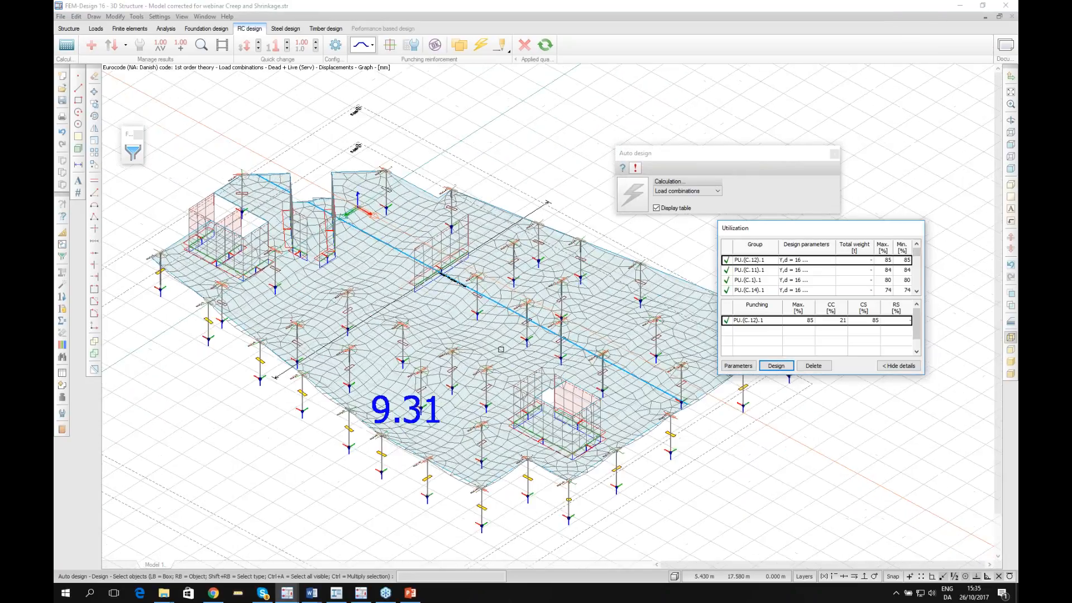
scroll(501, 349, "up", 1)
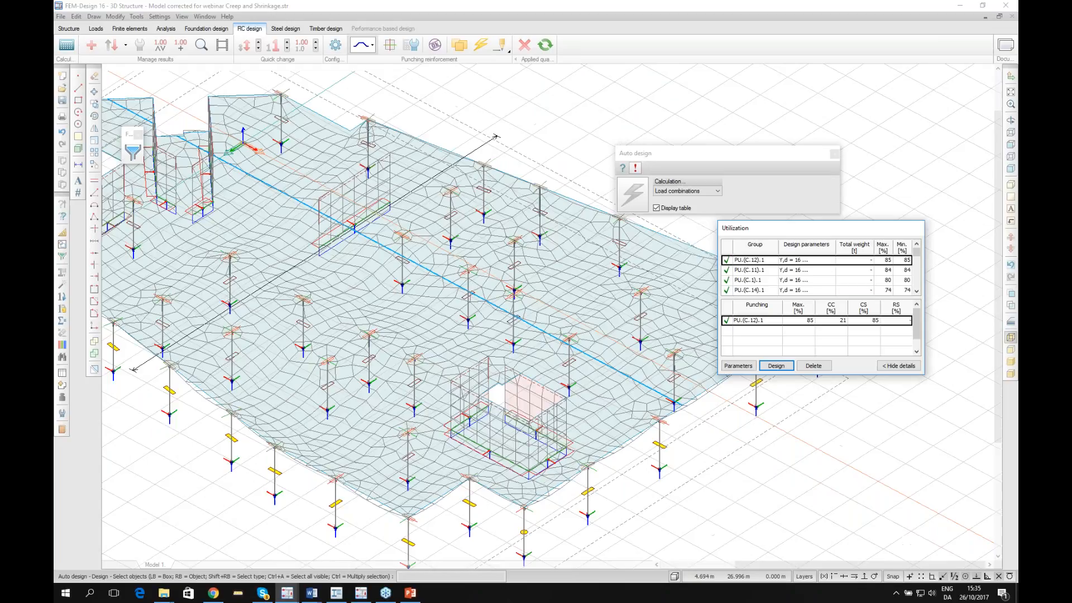
scroll(435, 335, "down", 1)
scroll(435, 378, "down", 1)
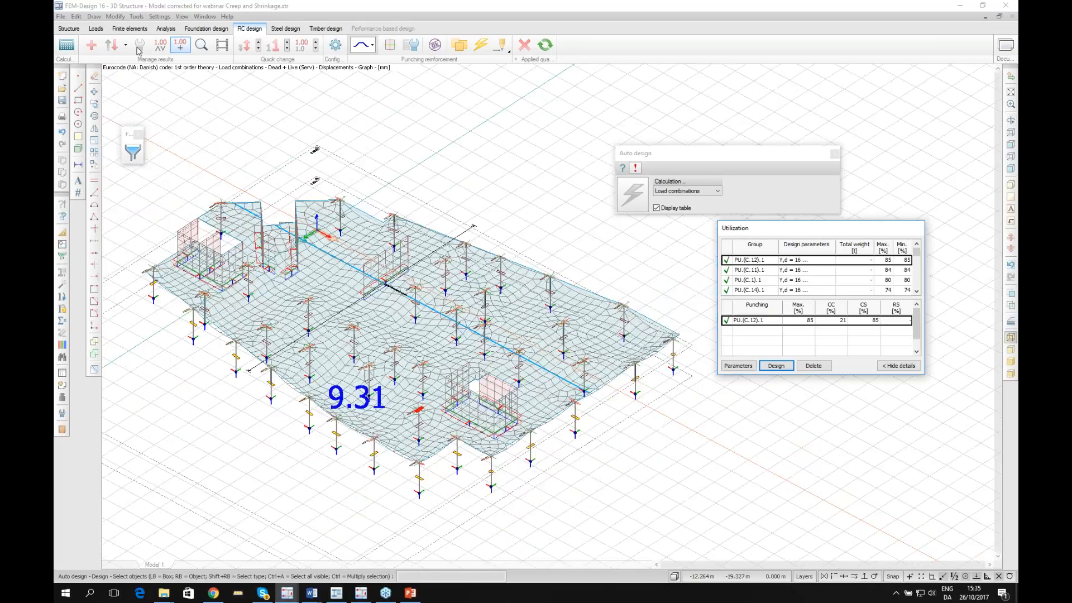
Set the Live load case factor to 5 in the Dead + Live (Ult) load combination.
key("Escape")
left_click(96, 29)
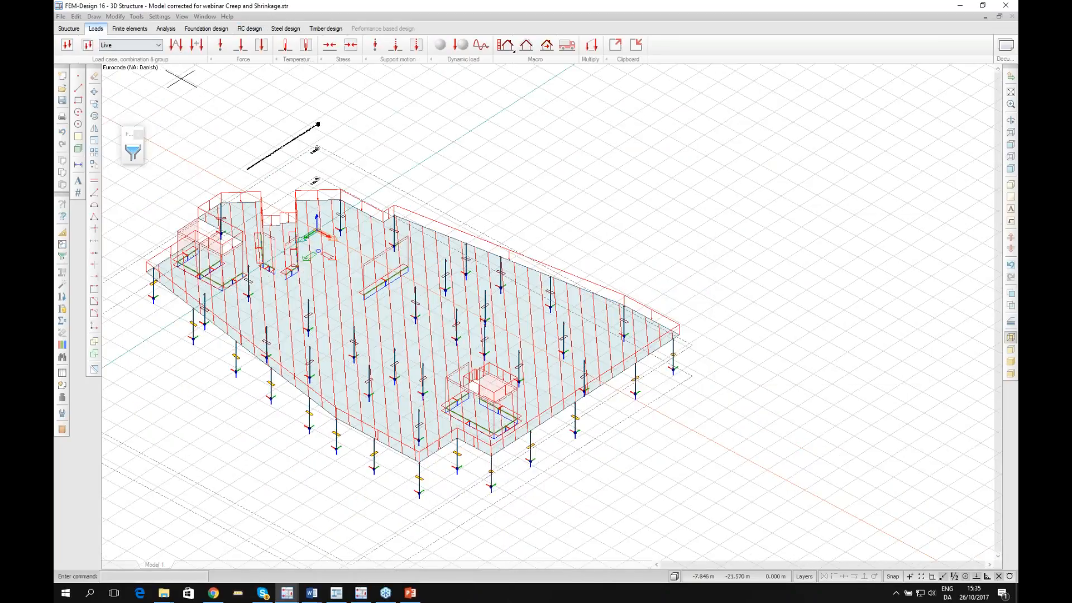
left_click(195, 46)
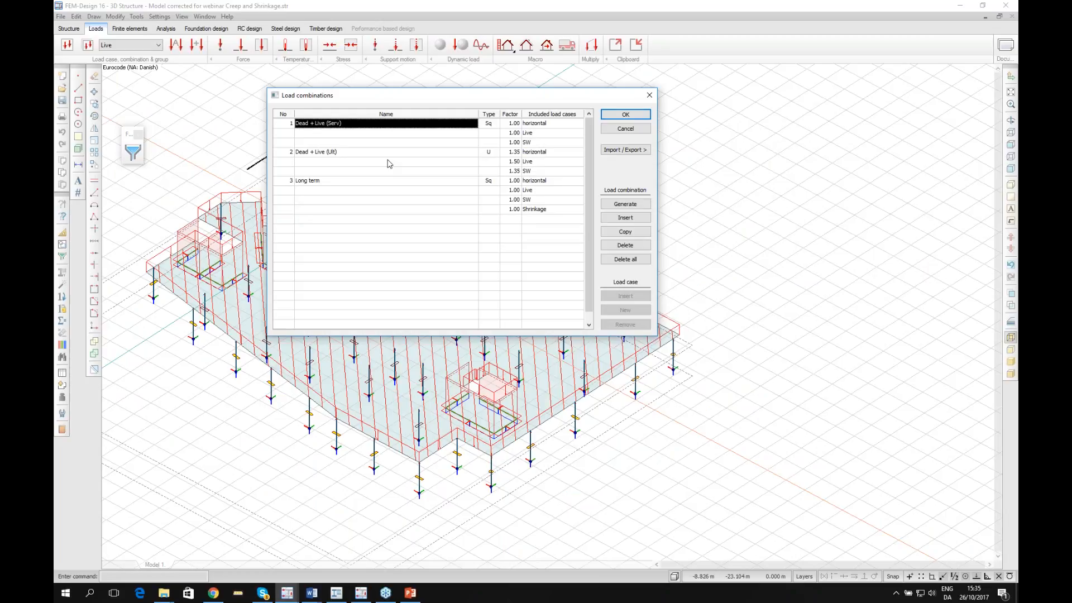
left_click(511, 161)
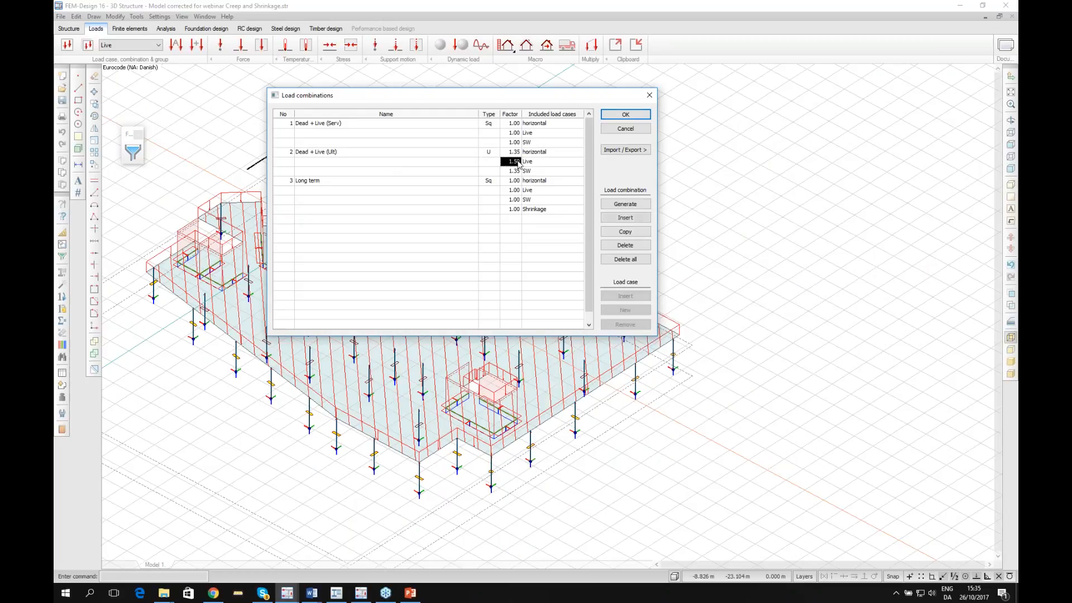
type("1")
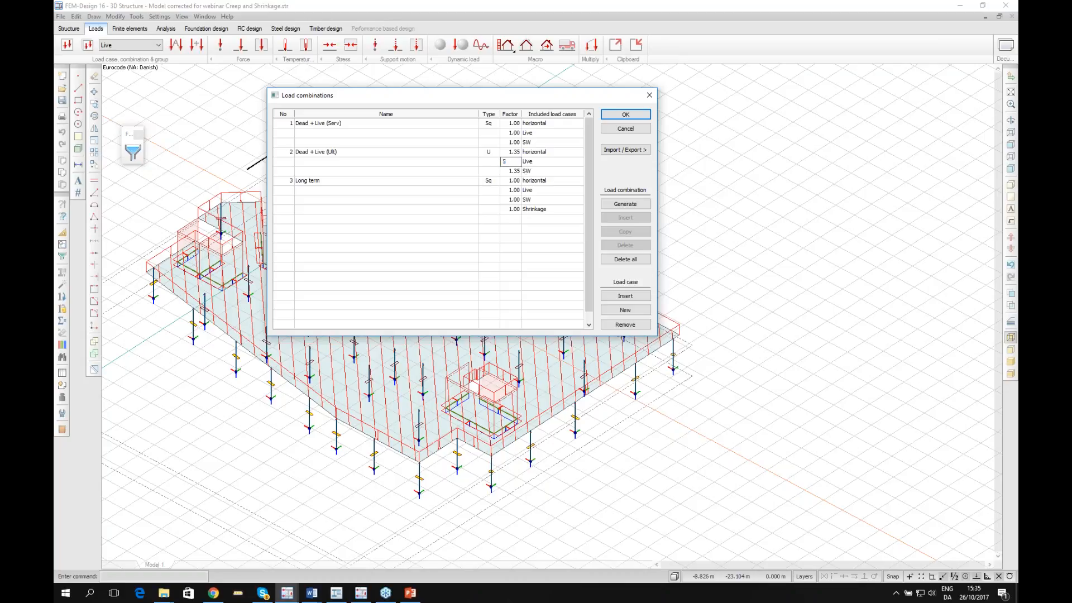
left_click(624, 115)
Run the analysis calculation for load combinations and return to the RC design.
left_click(249, 28)
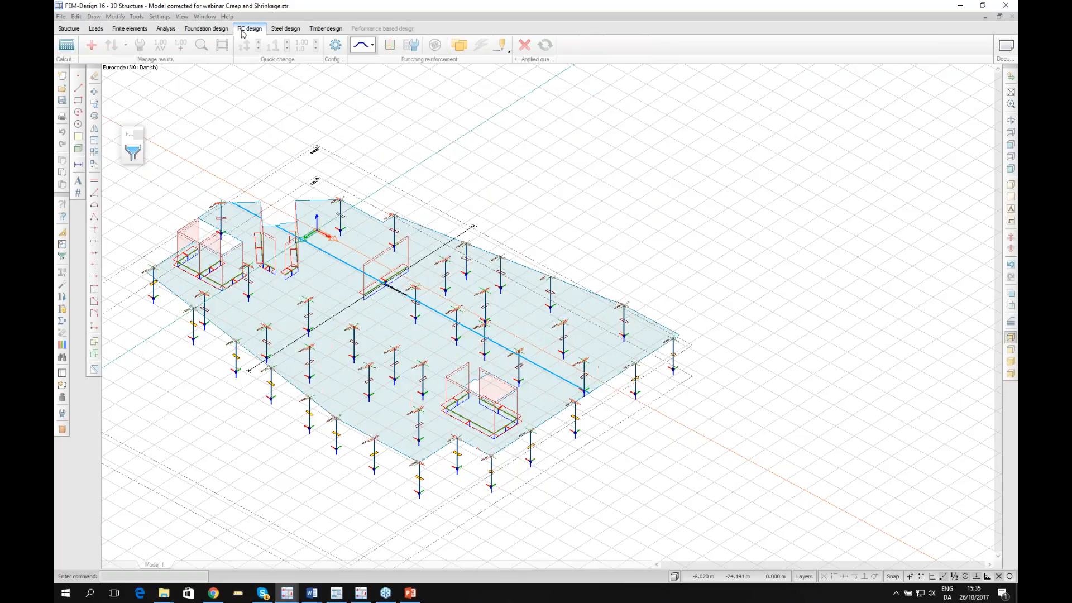
left_click(67, 45)
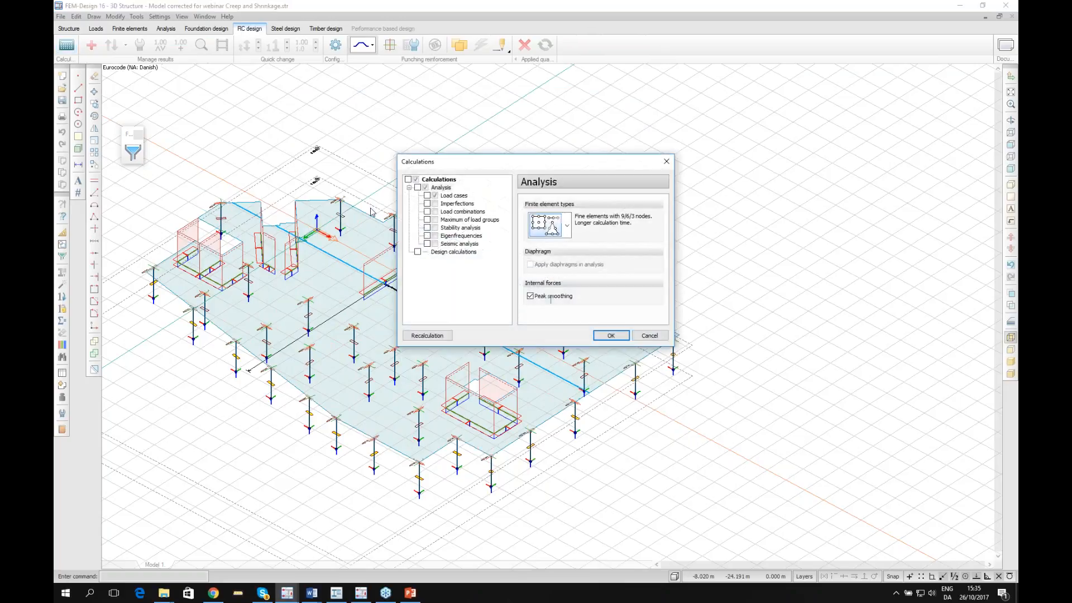
left_click(427, 212)
left_click(613, 335)
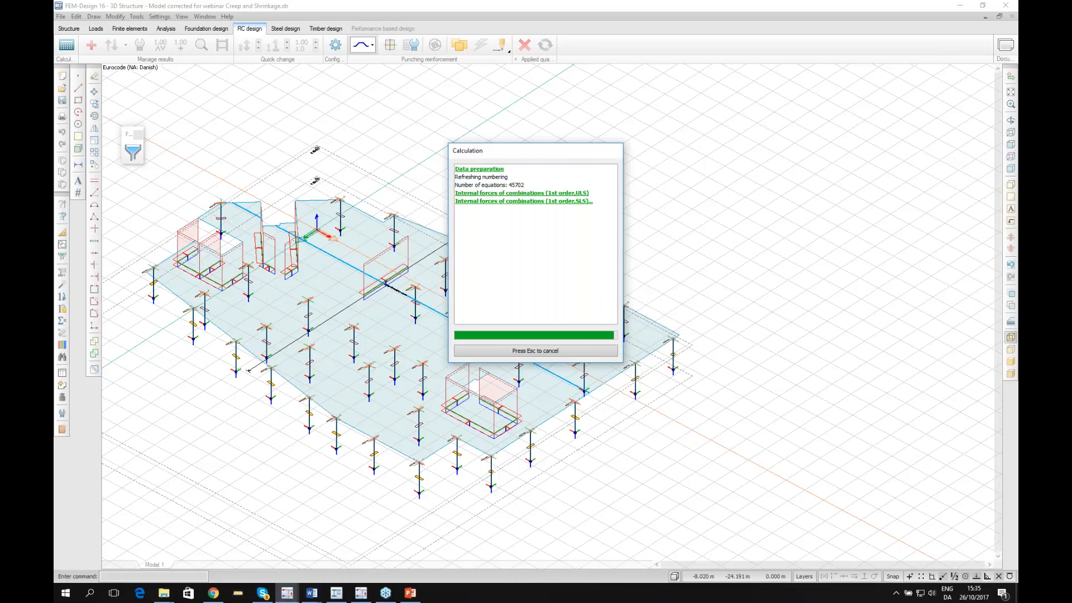
left_click(549, 351)
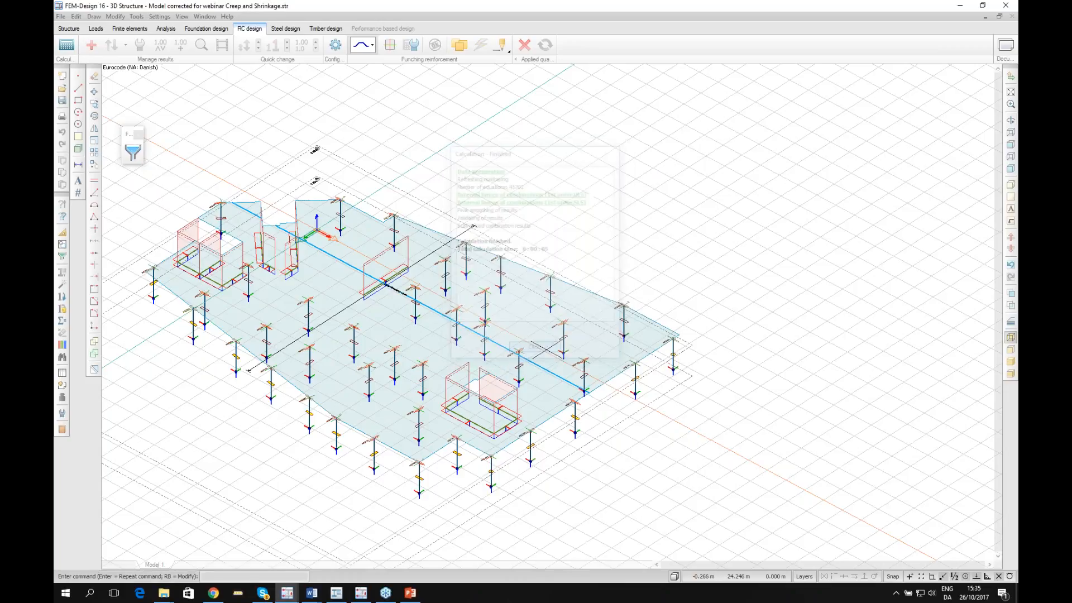
Run the punching check for all column groups again and inspect the utilization of PU.(C.24).1.
left_click(435, 45)
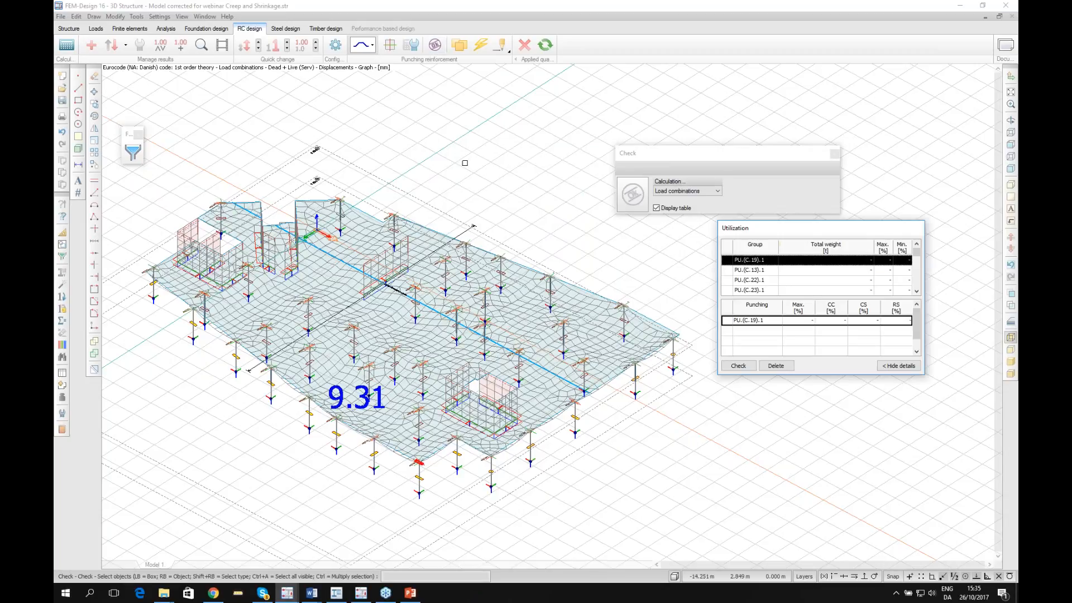
key("ctrl+a")
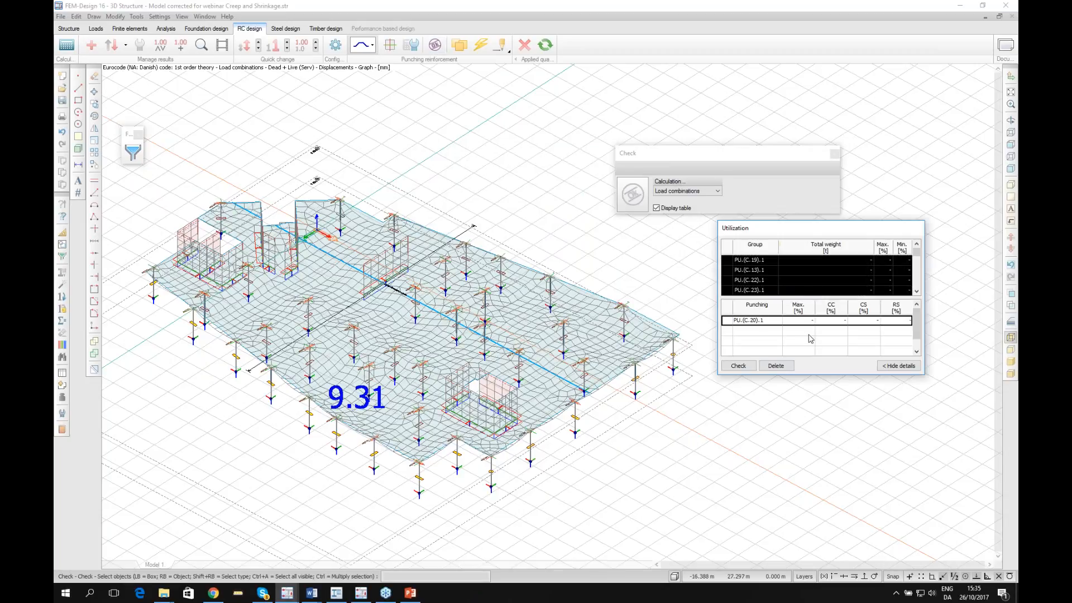
left_click(749, 366)
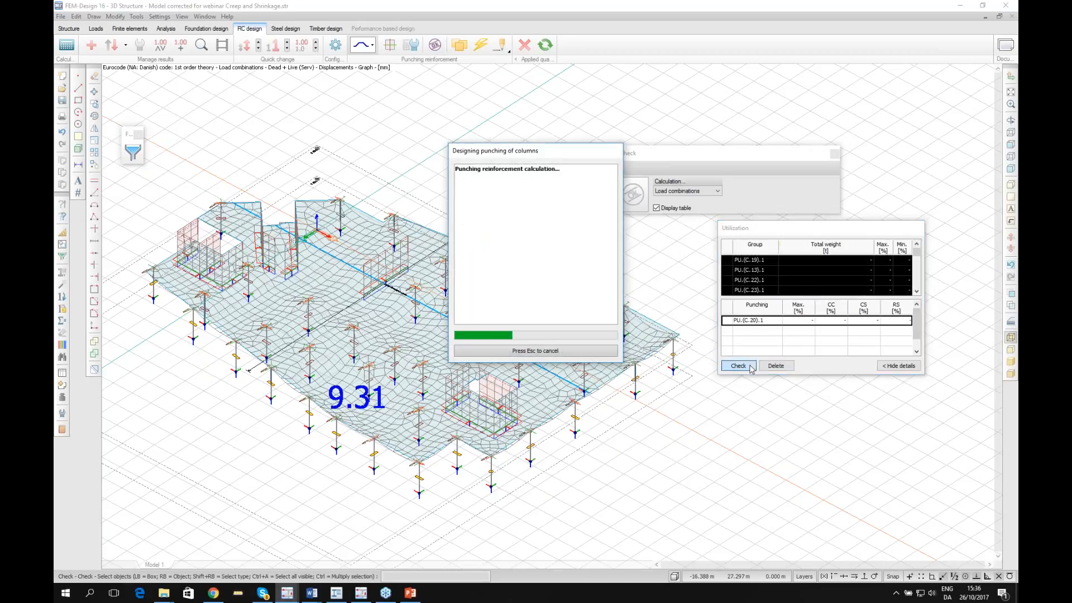
left_click_drag(916, 253, 920, 279)
left_click(757, 261)
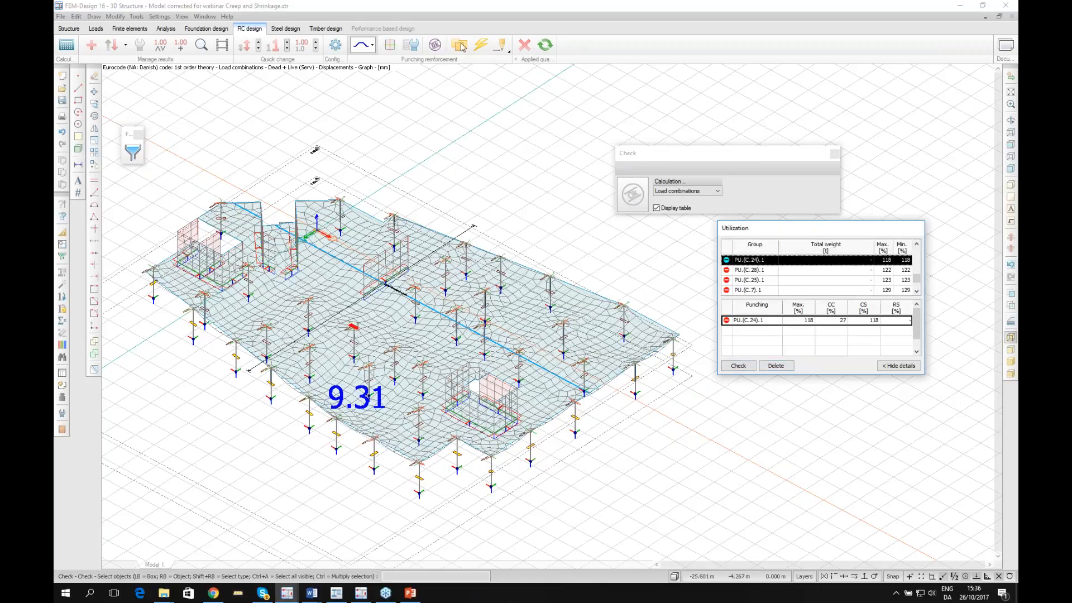
Auto design PU.(C.12).1 with bended bars and examine the reinforcement around the column.
left_click(480, 45)
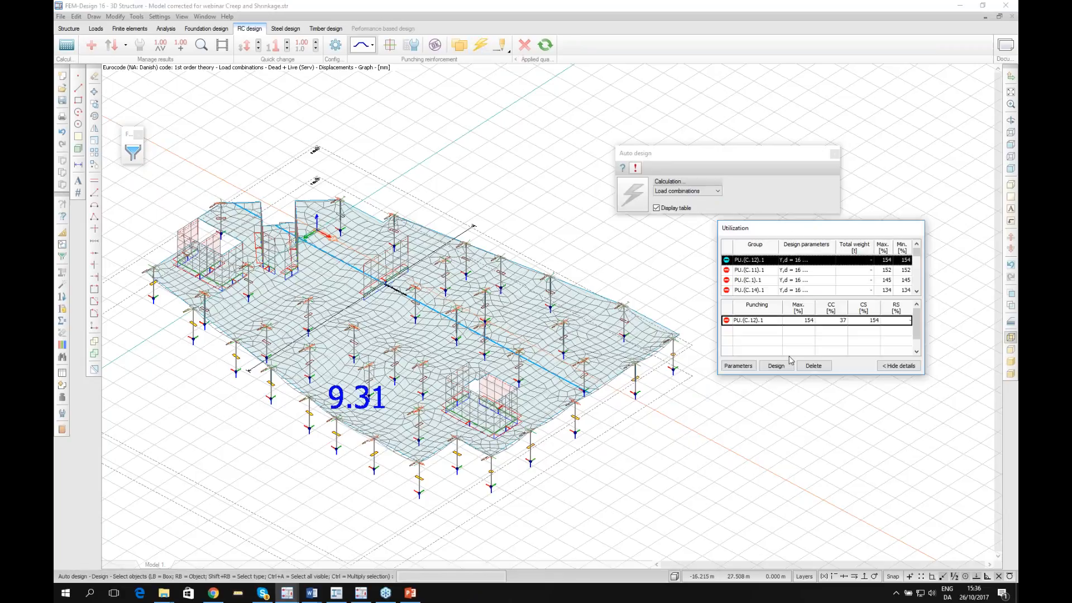
left_click(776, 367)
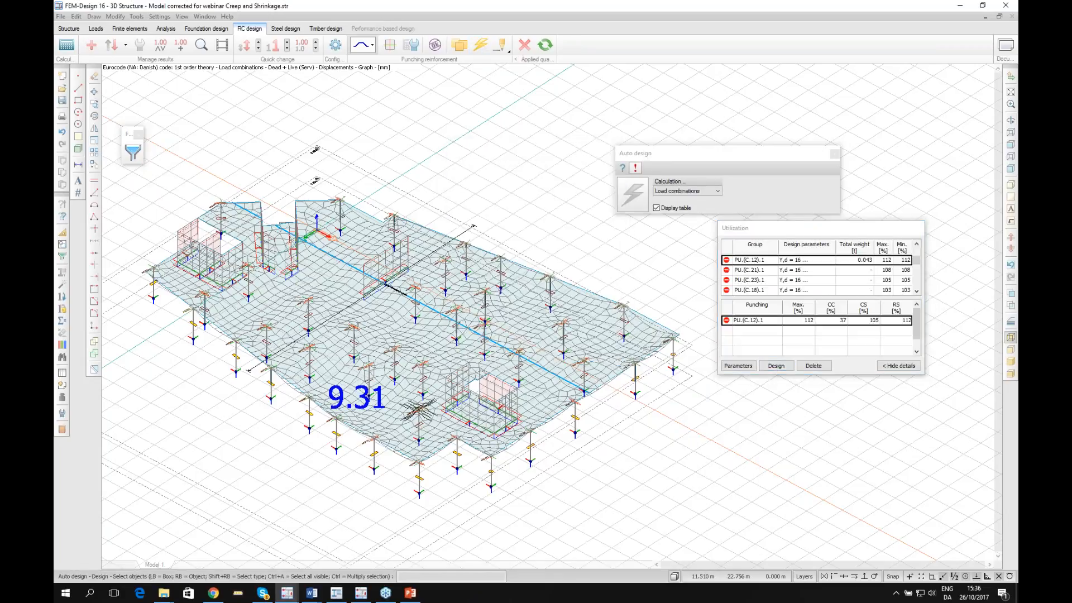
scroll(507, 395, "up", 2)
scroll(418, 402, "up", 2)
scroll(429, 387, "up", 5)
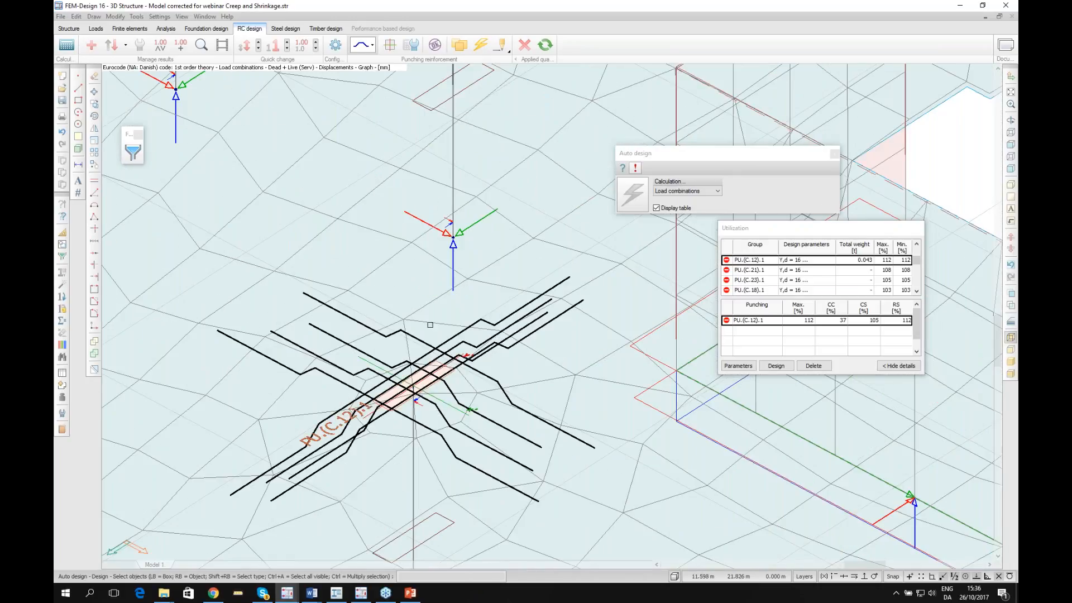
scroll(438, 357, "down", 1)
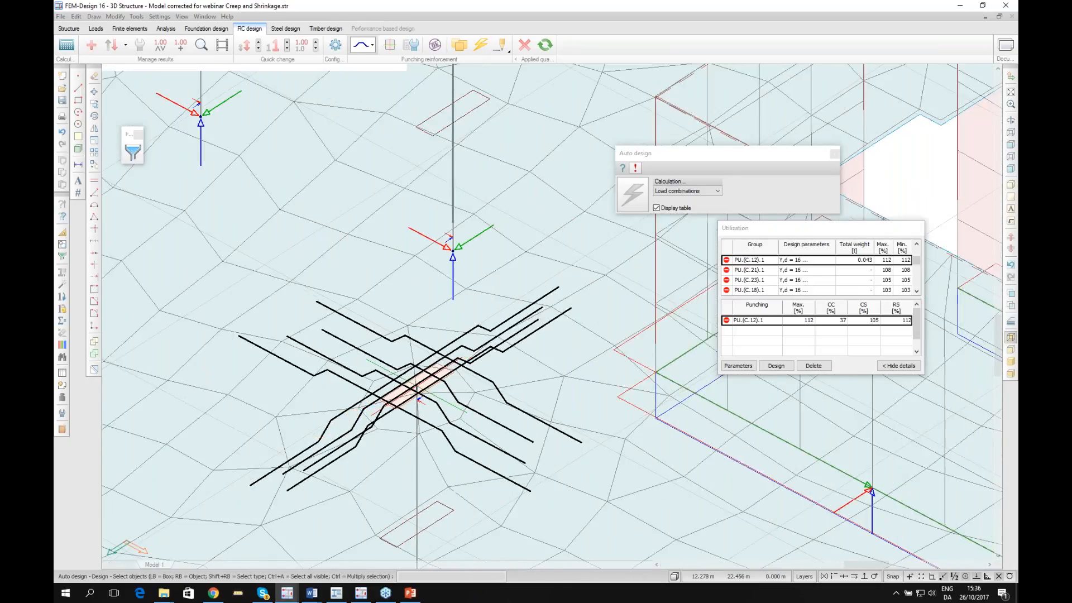
scroll(418, 400, "down", 2)
scroll(438, 373, "up", 1)
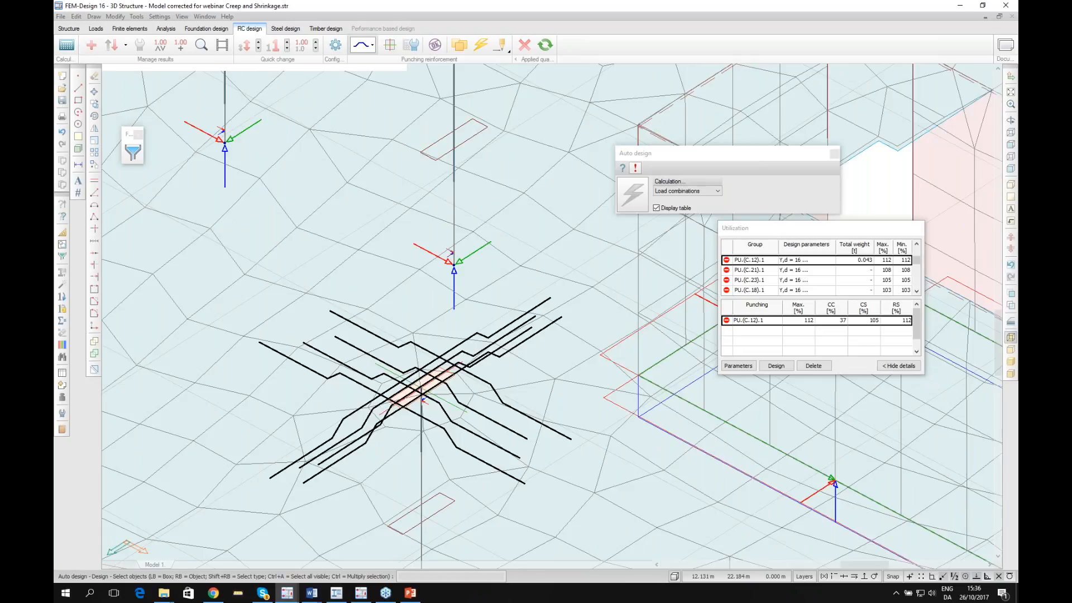
Change the design parameters of PU.(C.12).1 to circular stirrup and redesign its punching reinforcement.
left_click(754, 262)
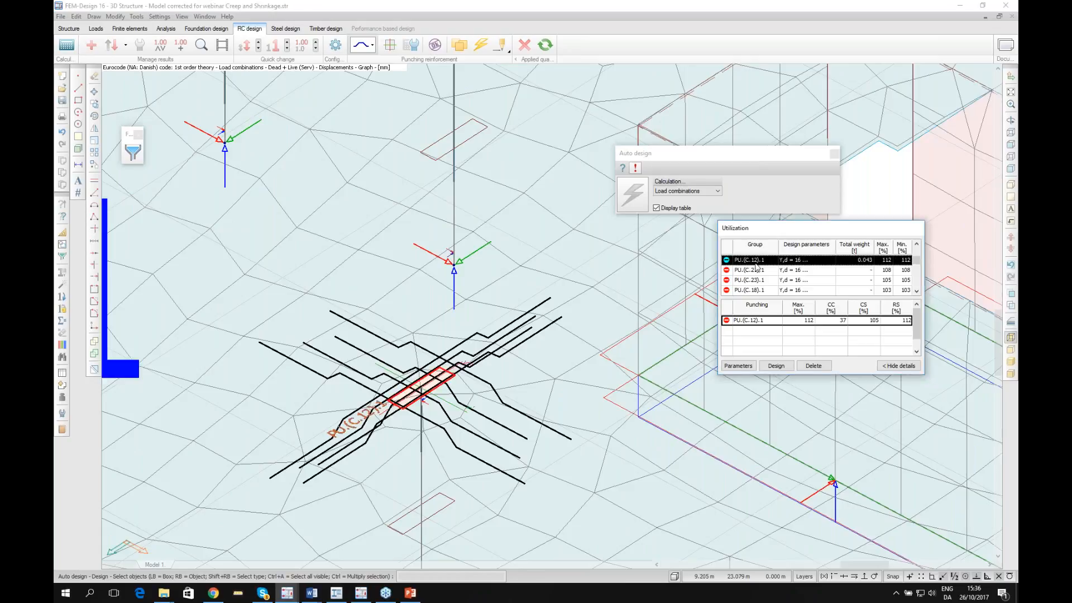
left_click(744, 366)
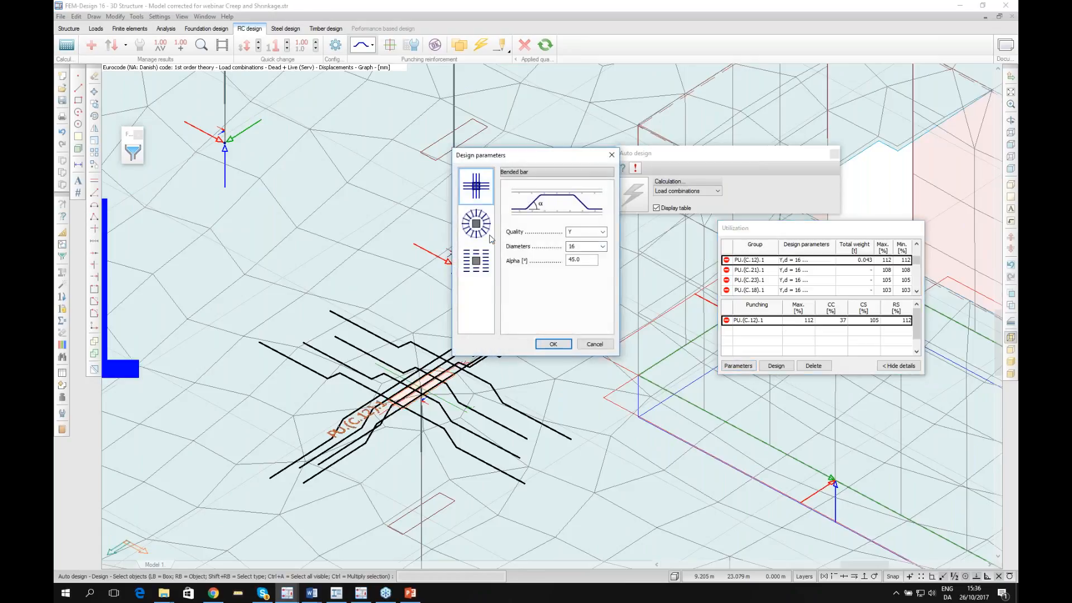
left_click(476, 223)
left_click(553, 344)
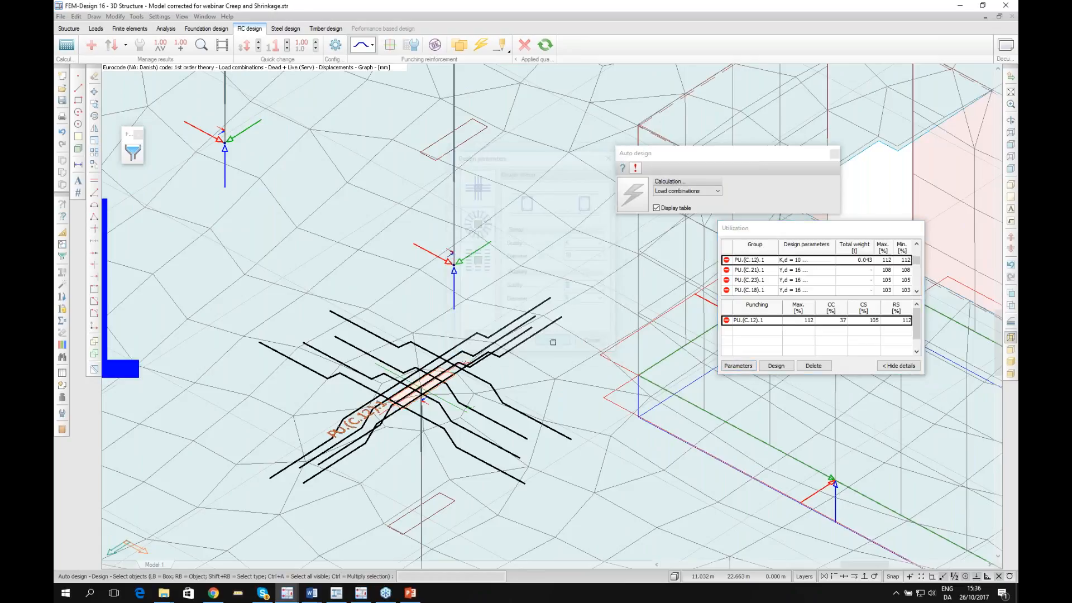
left_click(773, 366)
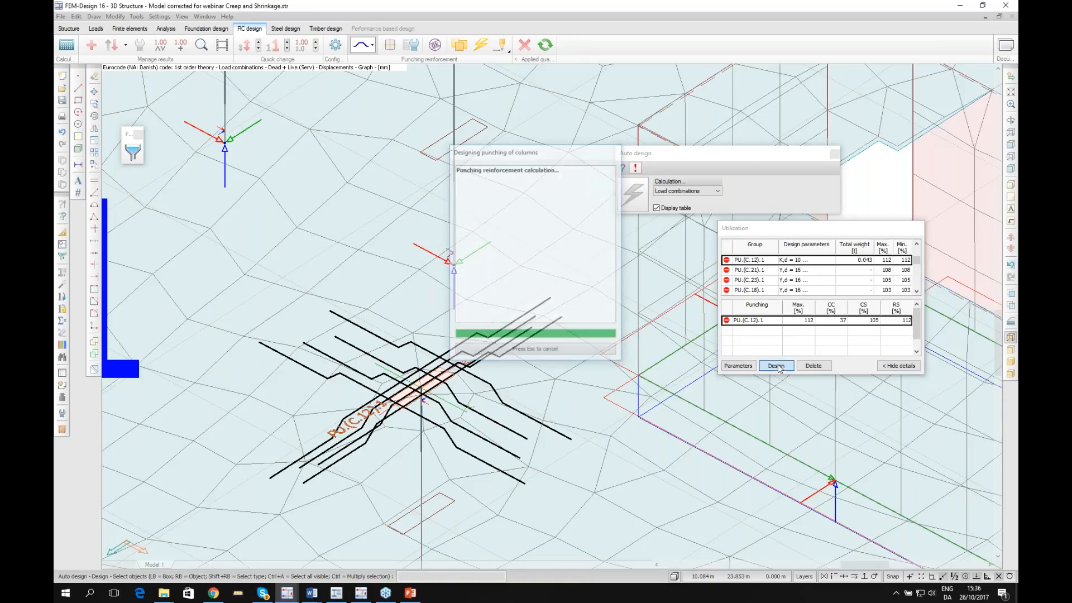
scroll(437, 381, "down", 1)
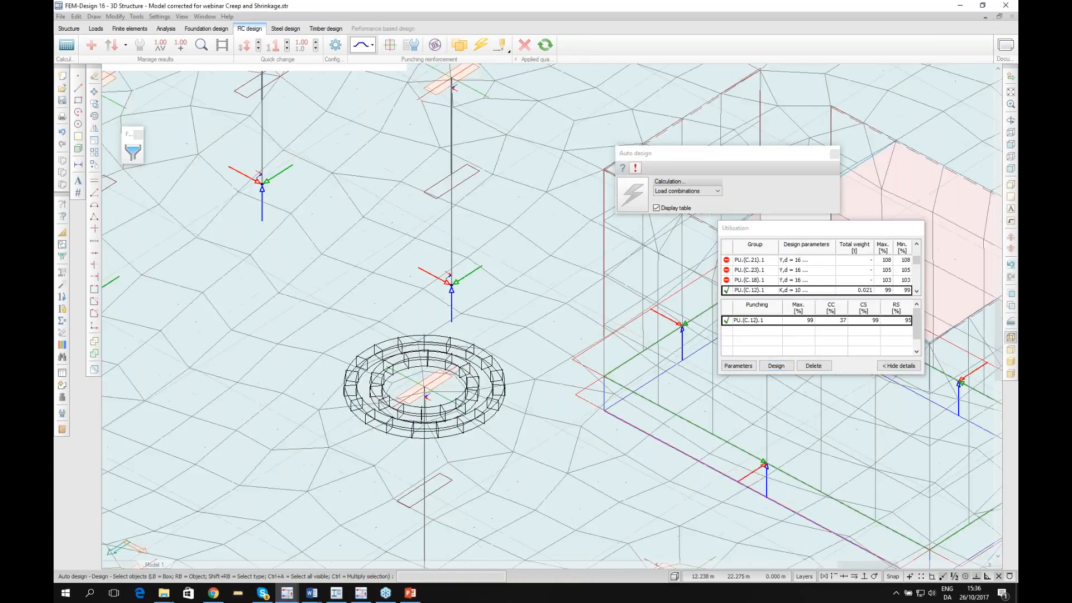
Display the RC punching utilization result for the maximum of load combinations on the model.
scroll(427, 396, "down", 2)
scroll(424, 390, "up", 4)
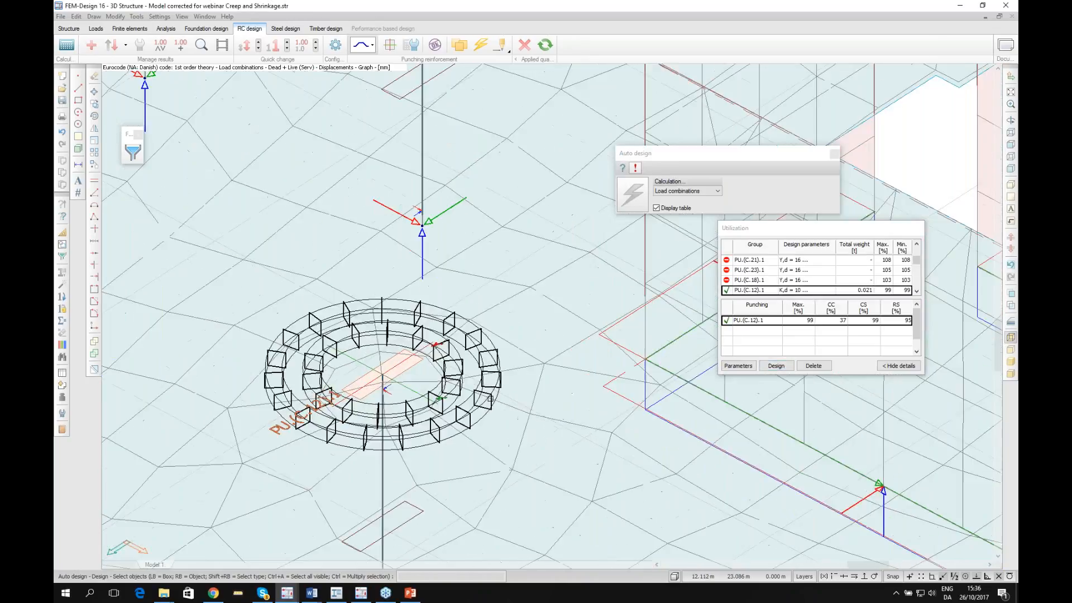
left_click(91, 45)
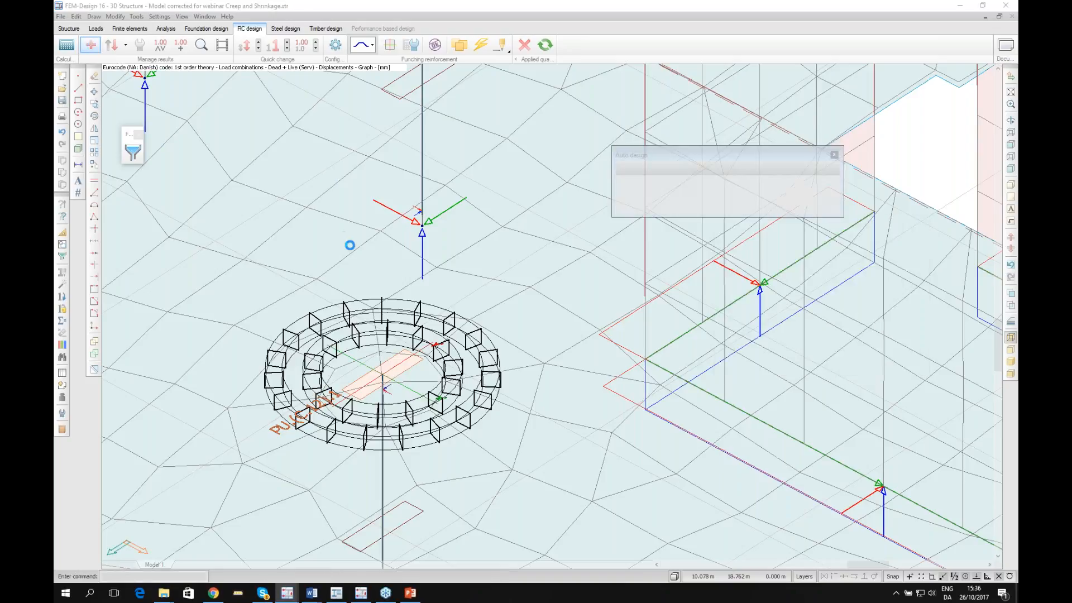
left_click_drag(509, 209, 505, 307)
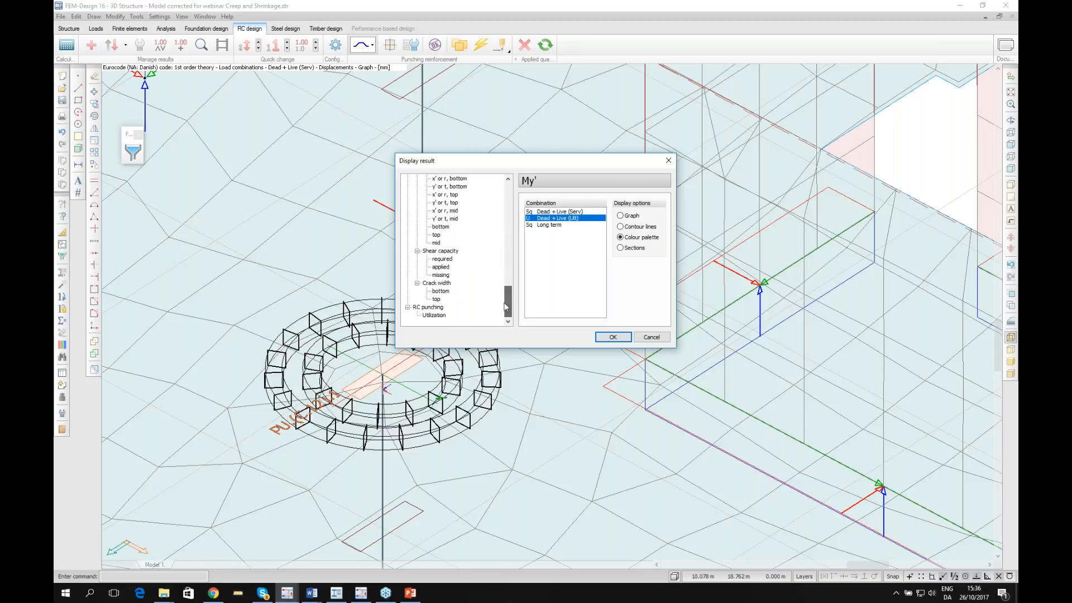
left_click(444, 315)
left_click(612, 337)
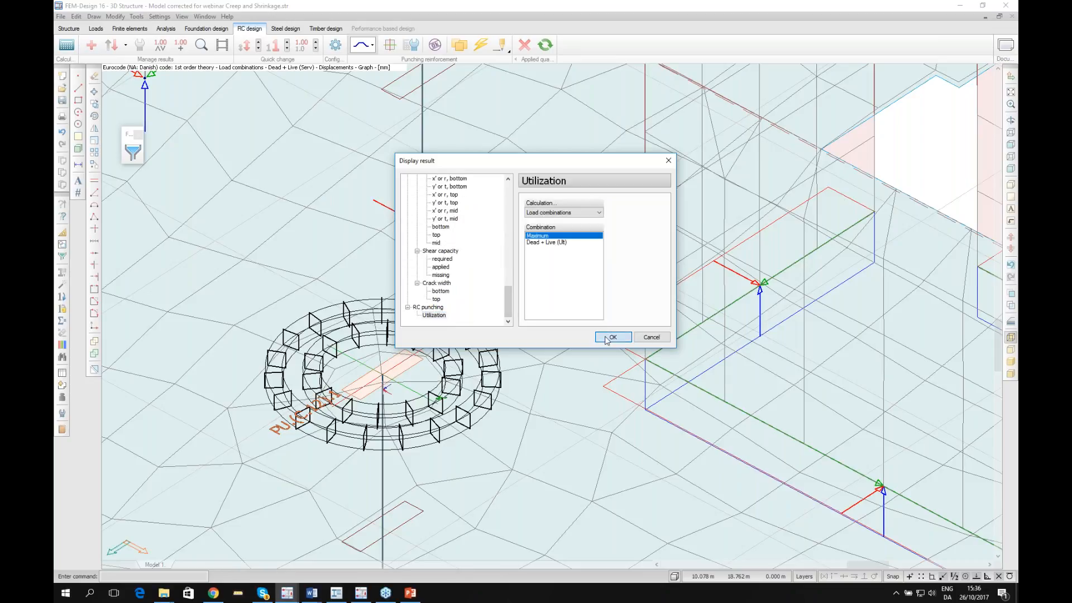
scroll(600, 335, "down", 2)
scroll(510, 366, "up", 3)
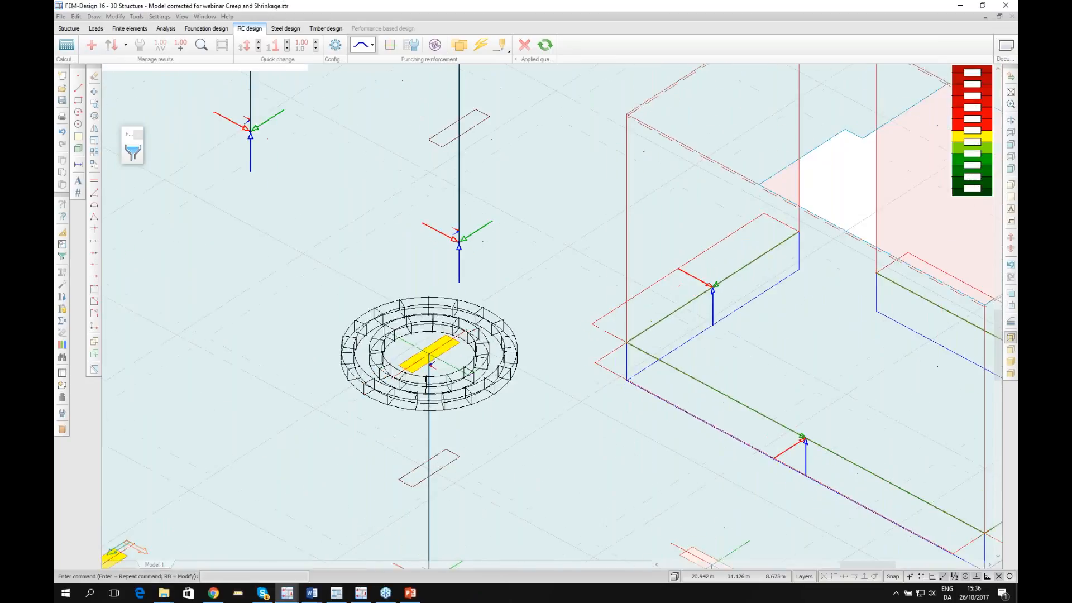
Open the detailed punching result of PU.(C.12).1, examine its perimeter table, resistance checks and utilization summary, and close it.
left_click(200, 45)
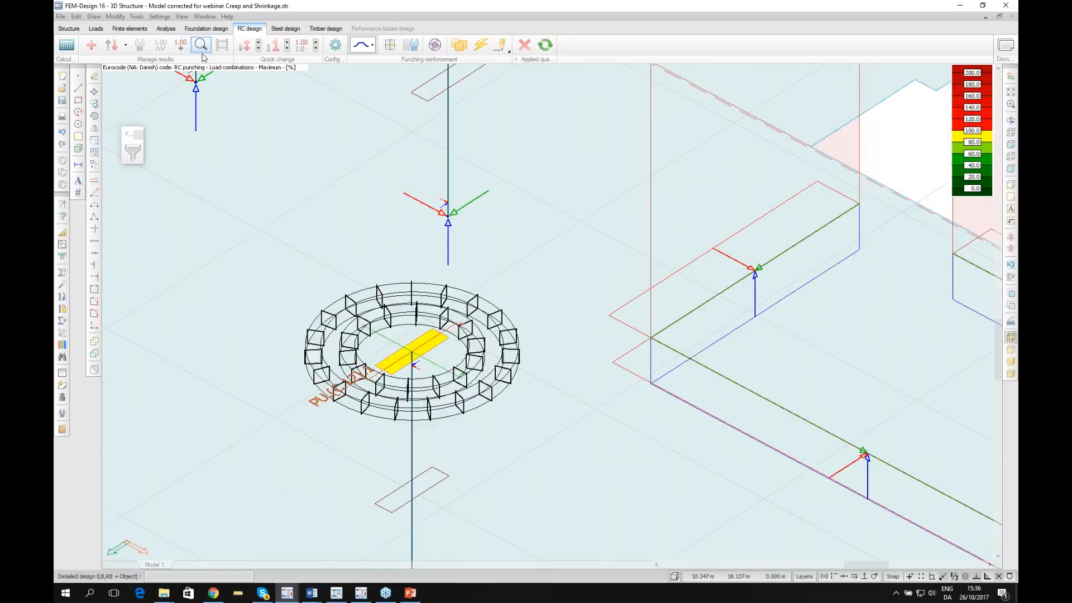
left_click(412, 352)
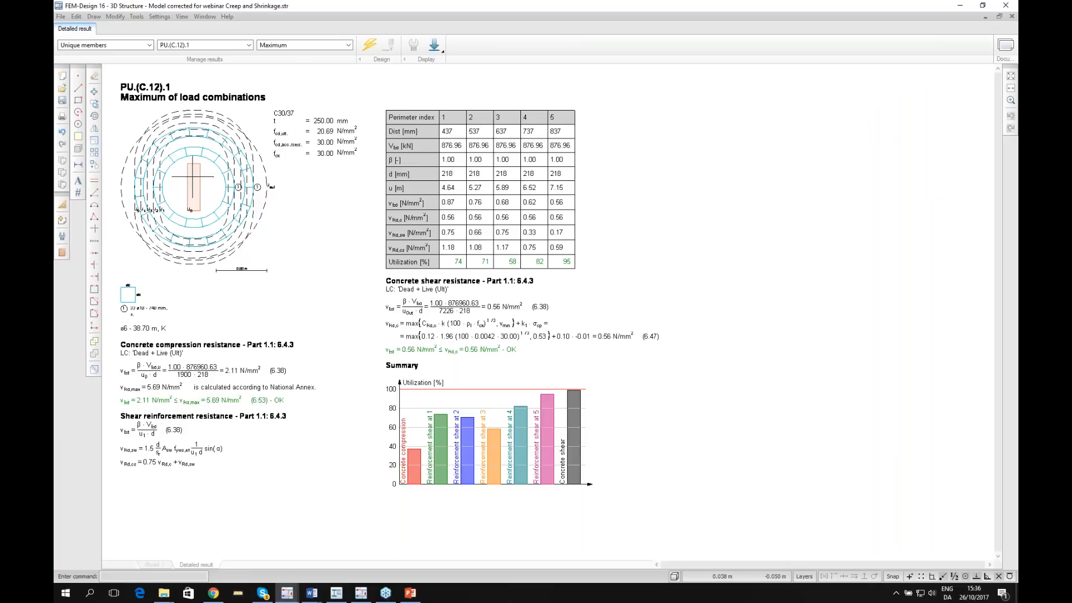
scroll(132, 314, "up", 3)
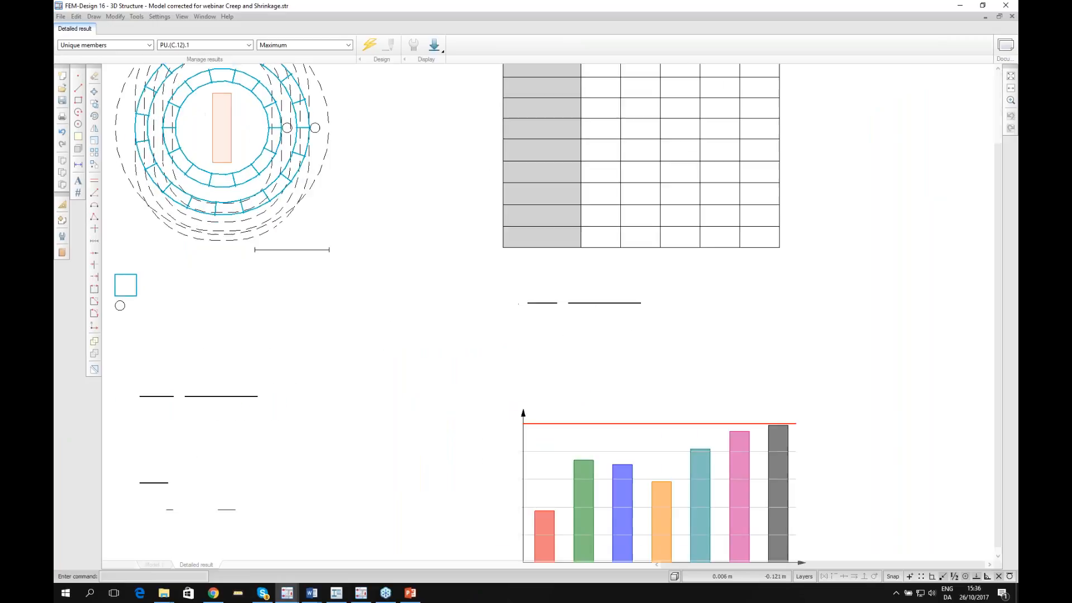
scroll(235, 257, "down", 1)
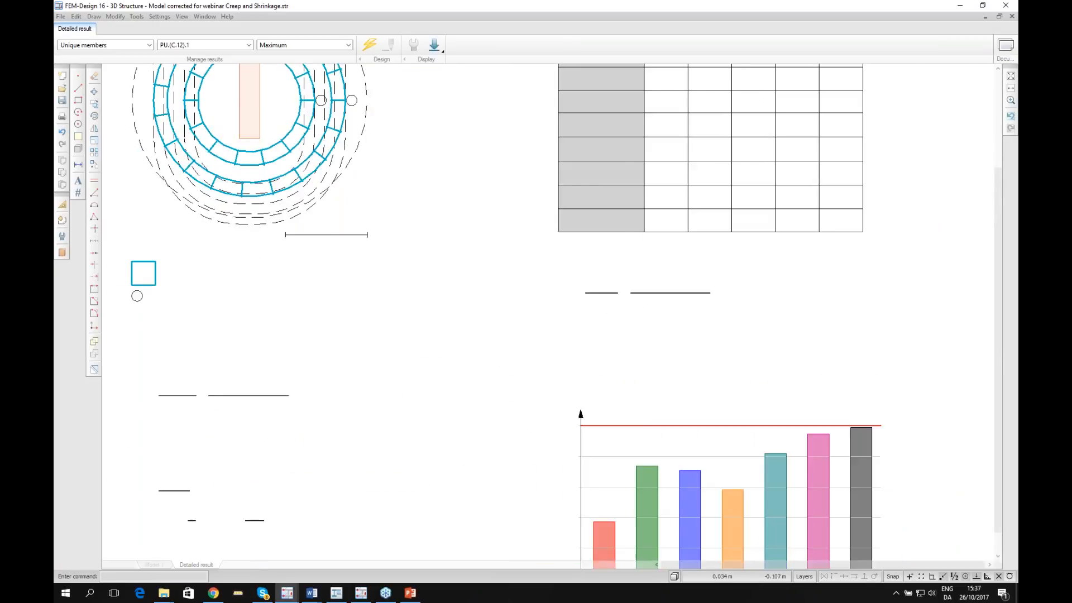
scroll(238, 307, "down", 1)
scroll(266, 483, "up", 1)
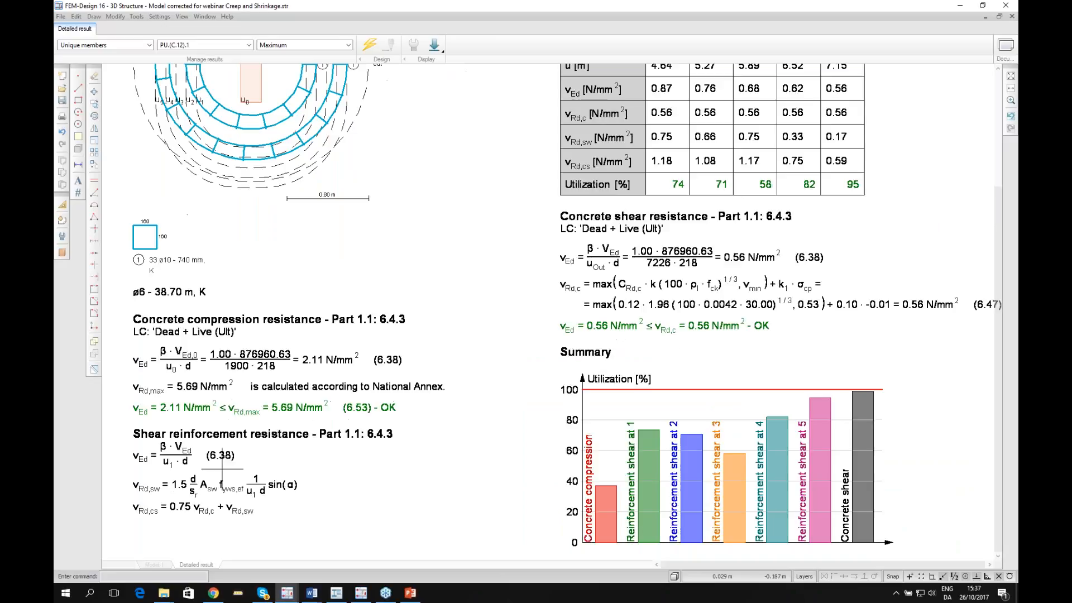
scroll(212, 412, "down", 1)
scroll(207, 403, "down", 2)
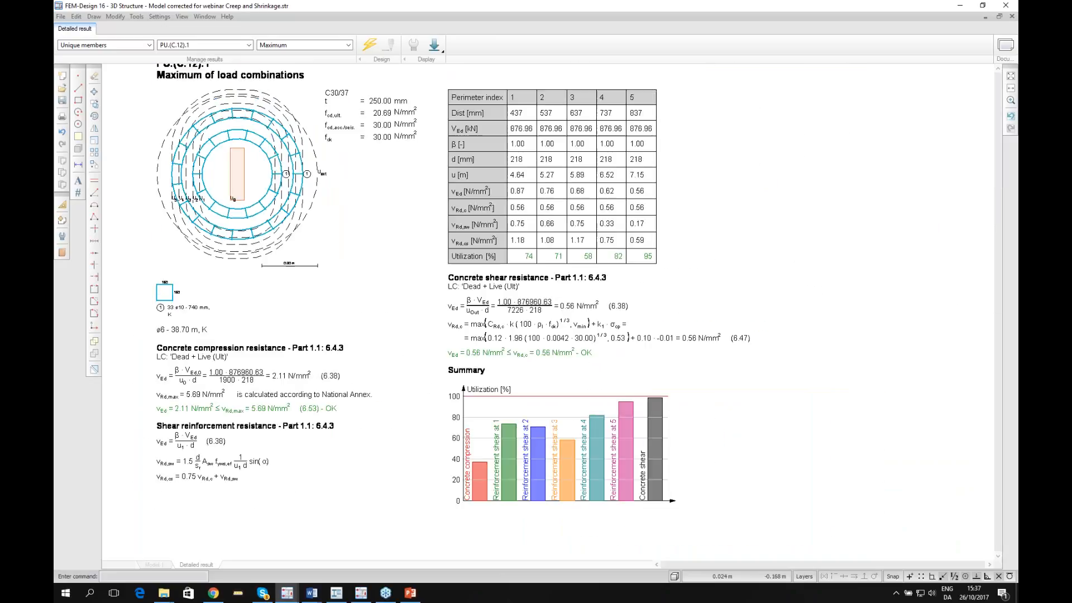
middle_click_drag(244, 317, 315, 323)
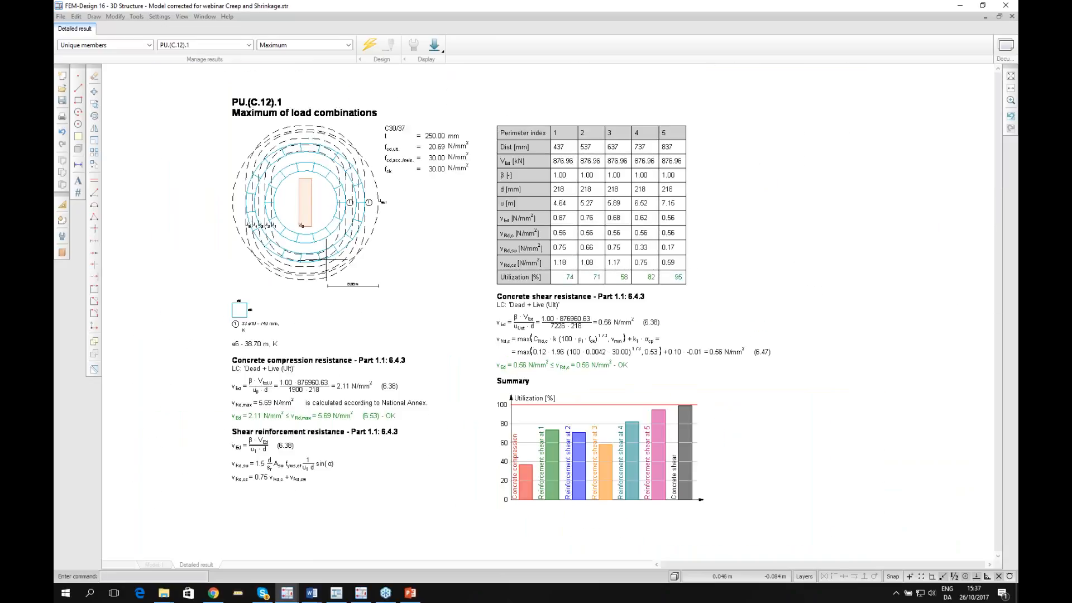
left_click(63, 220)
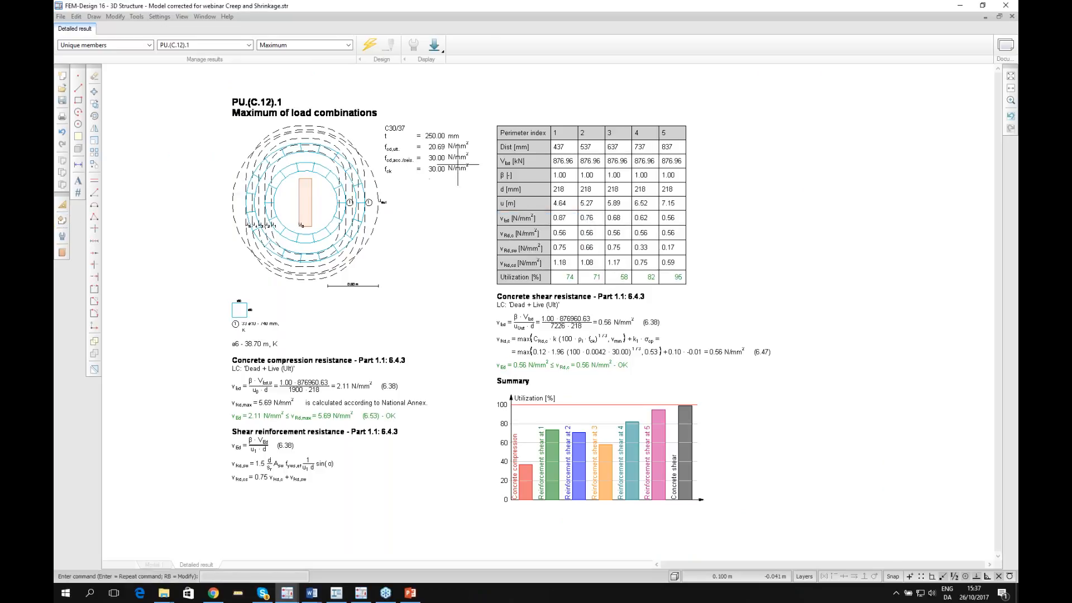
left_click(1012, 17)
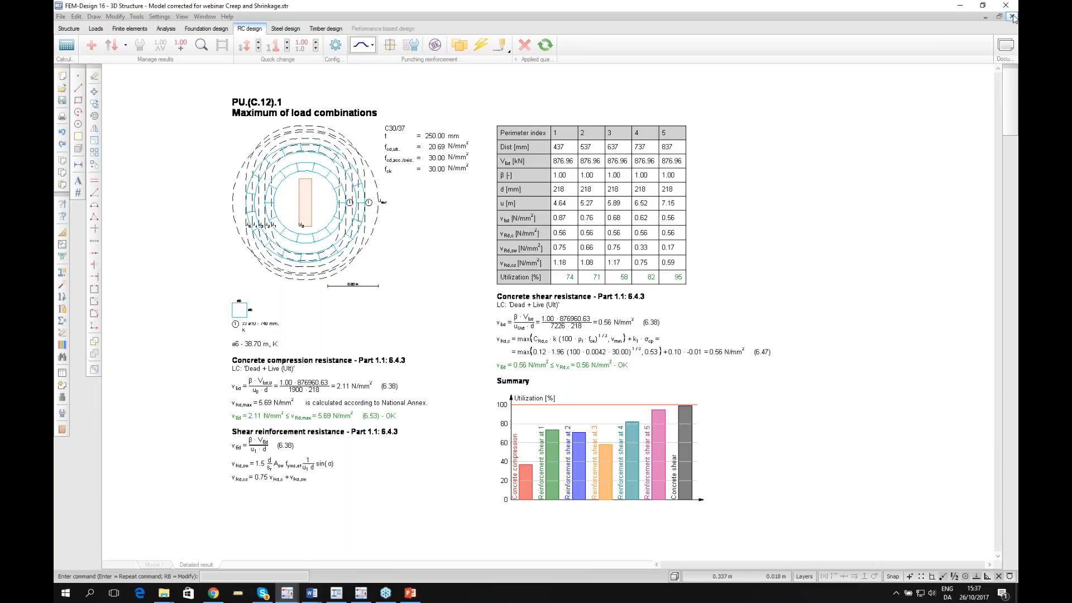
left_click(1012, 17)
Inspect the punching utilization across the slab's columns and switch the RC design mode to surface reinforcement.
scroll(524, 317, "up", 5)
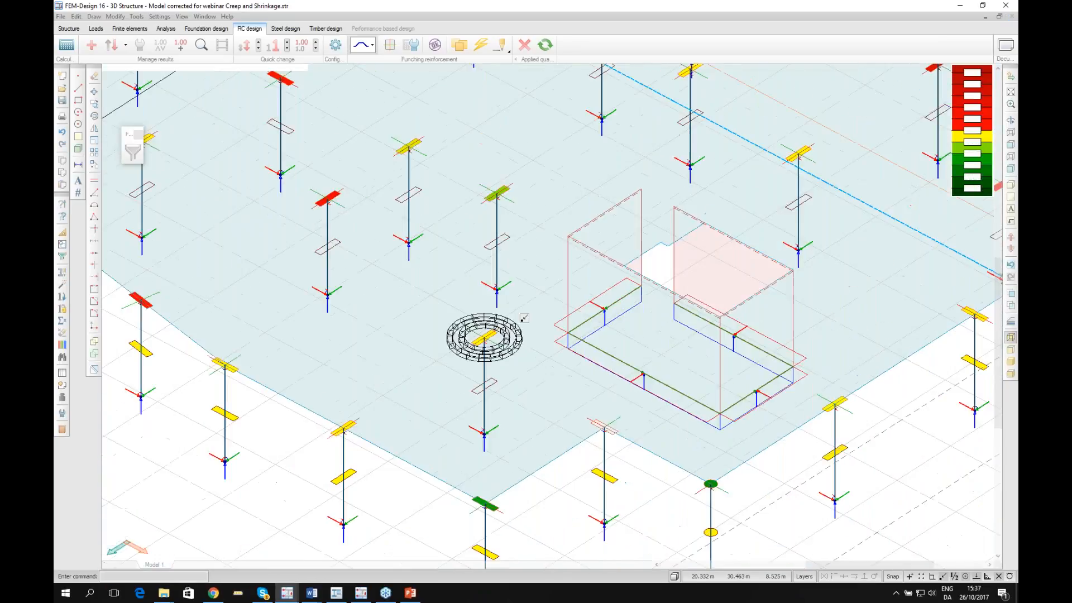
scroll(524, 318, "down", 1)
middle_click_drag(524, 317, 434, 380)
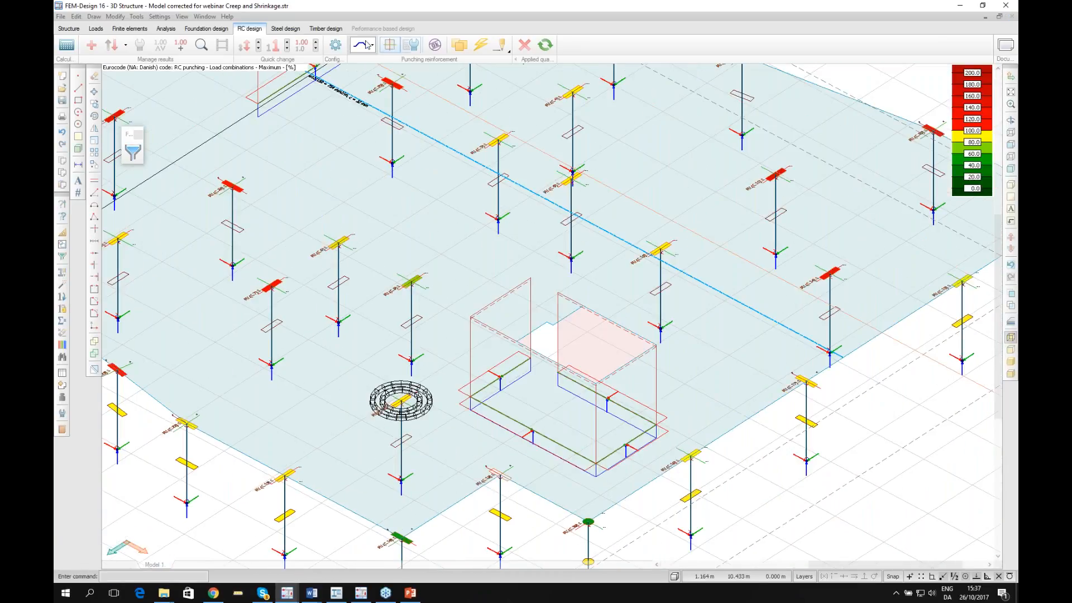
left_click(367, 45)
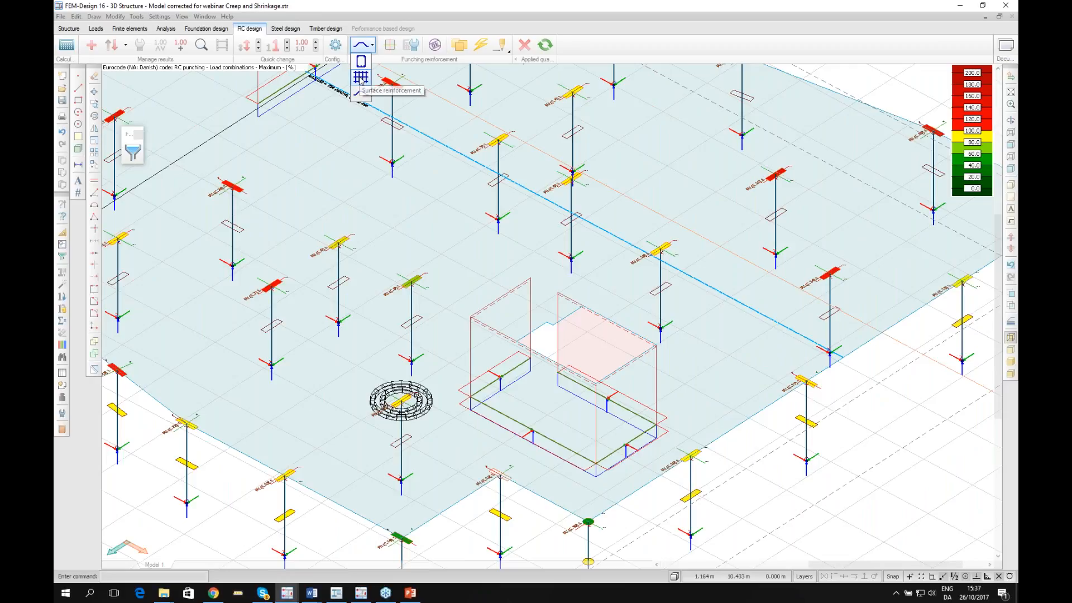
left_click(360, 78)
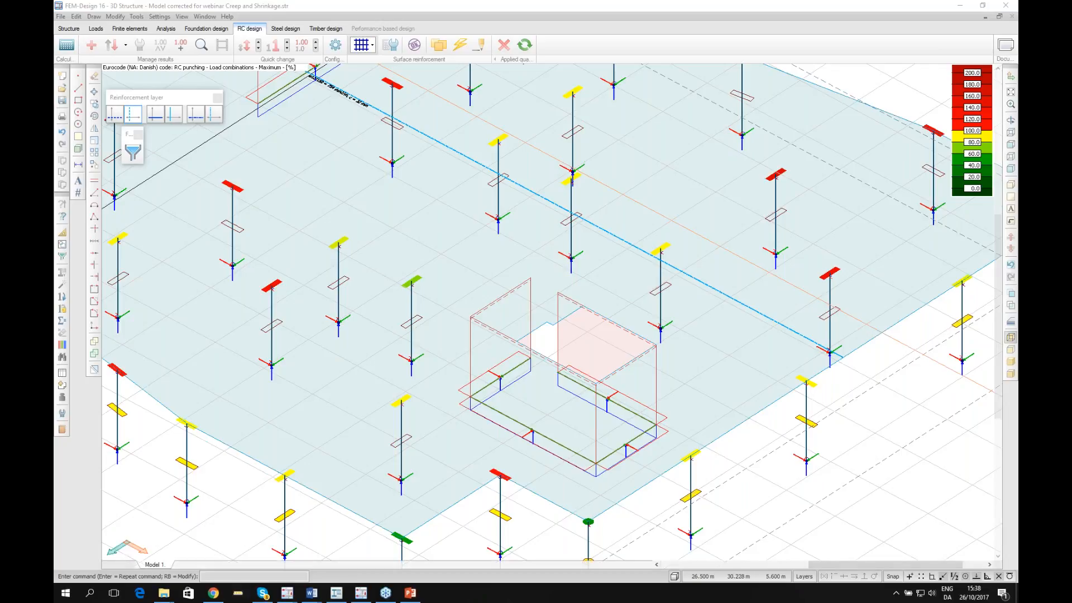
Switch to the Chrome browser, load strusoft.com in a new tab and log out of the site account.
left_click(213, 595)
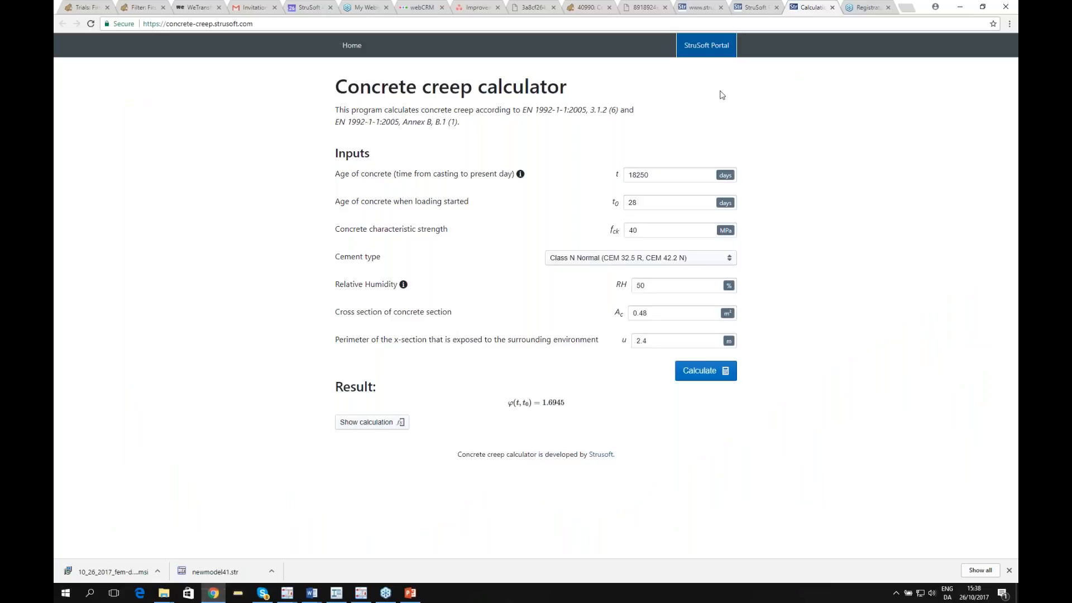
left_click(904, 7)
type("st")
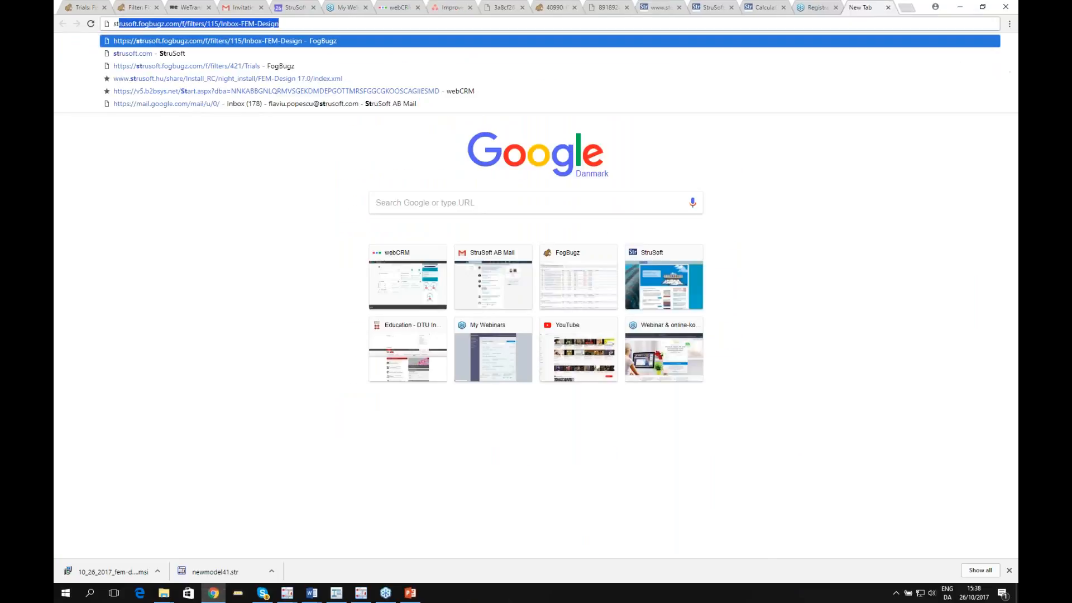
type("rusoft.com")
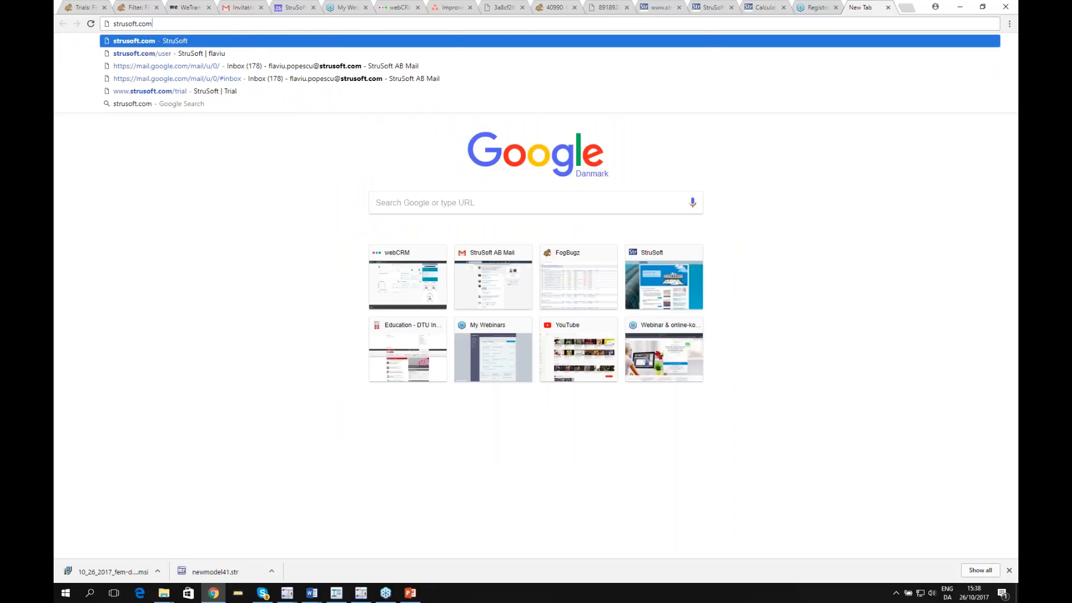
key("Return")
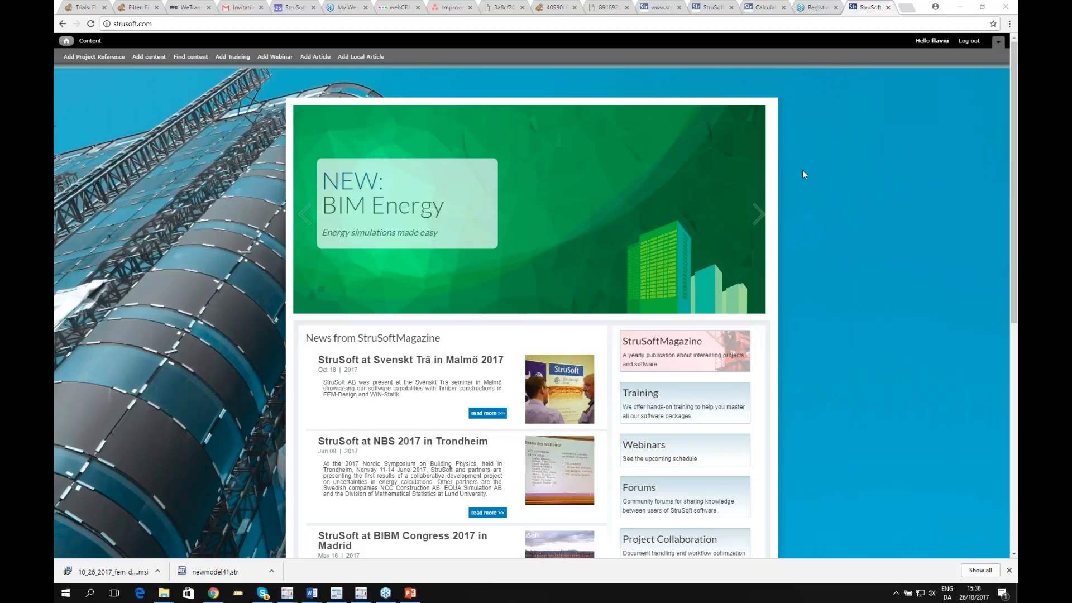
left_click(92, 56)
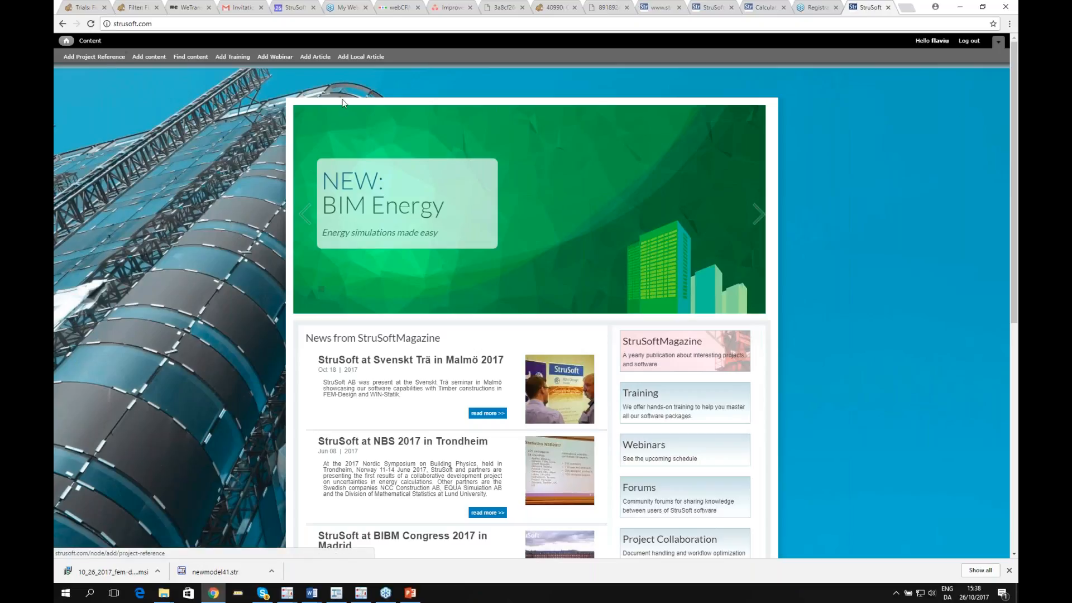
left_click(968, 42)
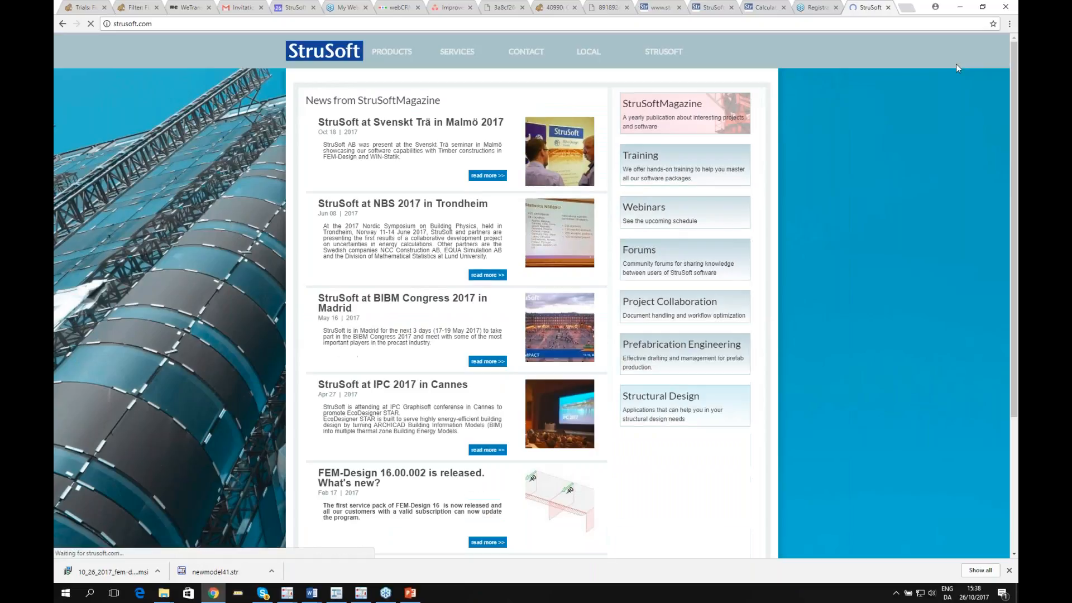
Go to the FEM-Design product page and open its free trial version application form.
mouse_move(392, 53)
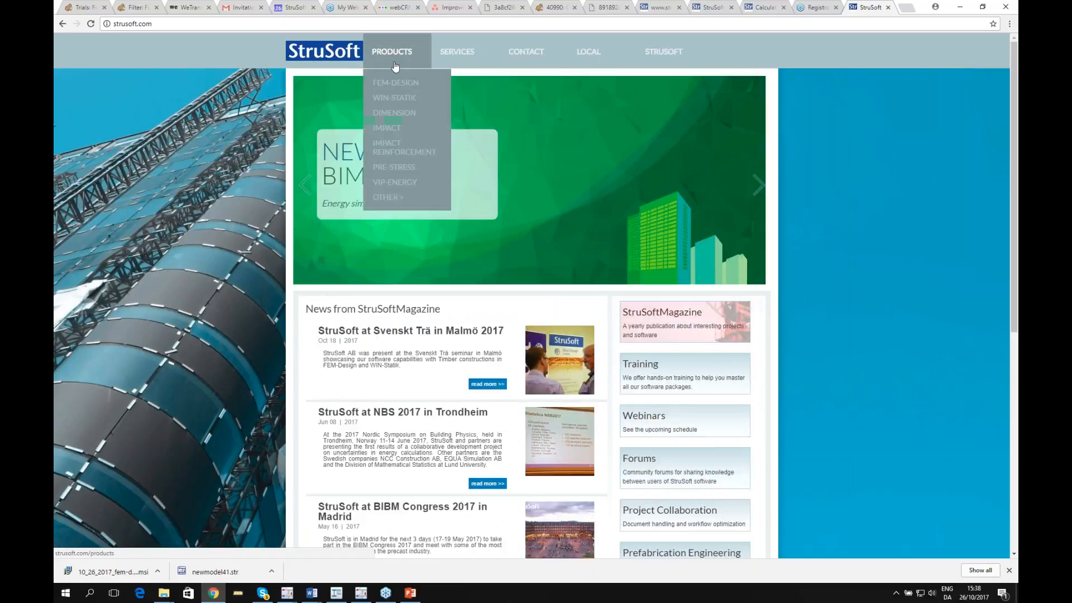
left_click(394, 84)
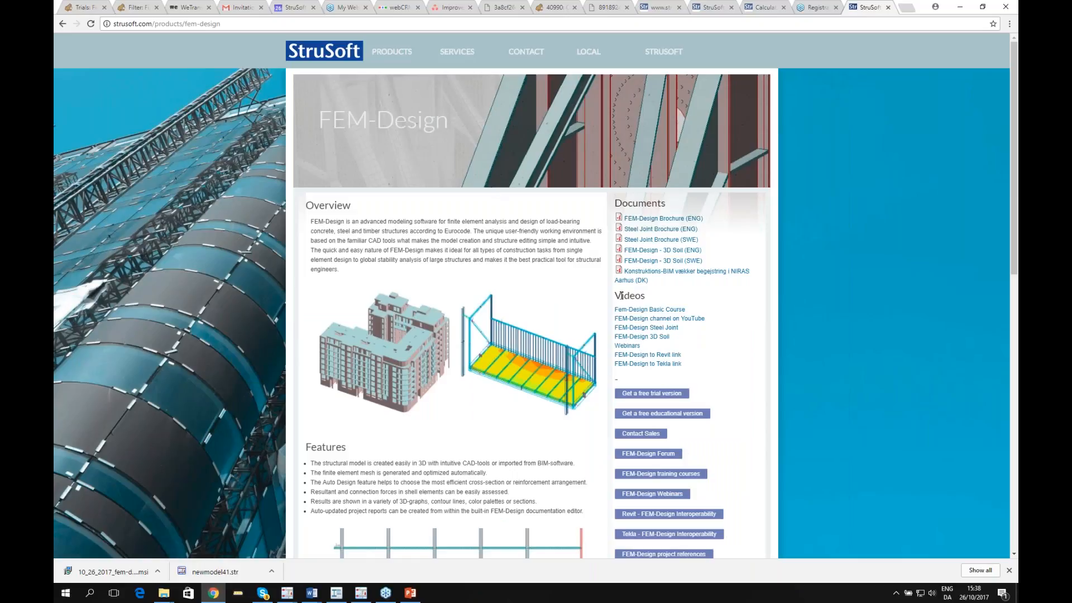
left_click(646, 396)
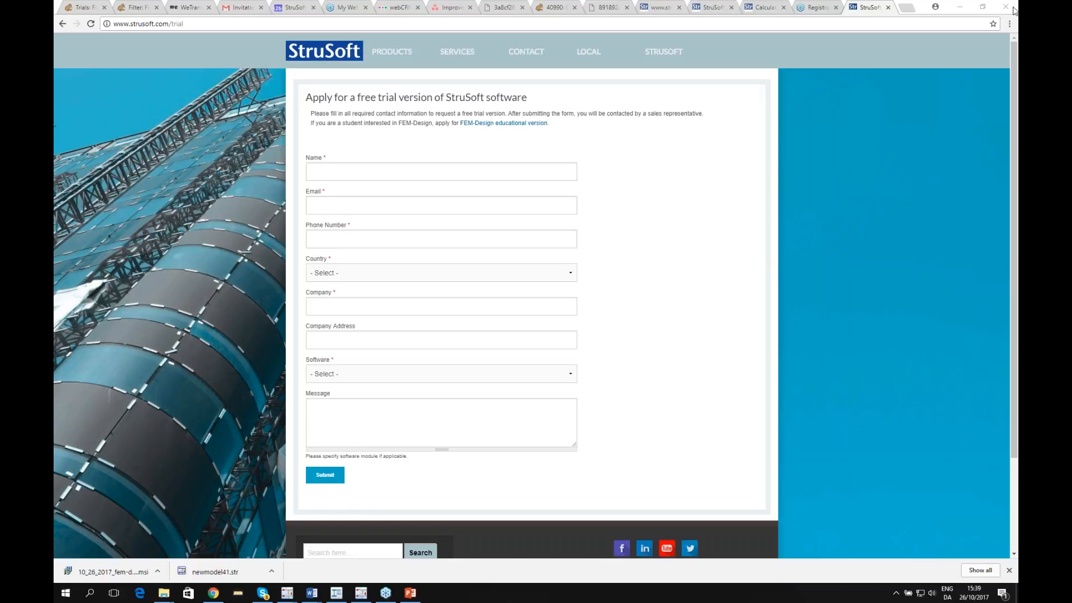
left_click(541, 305)
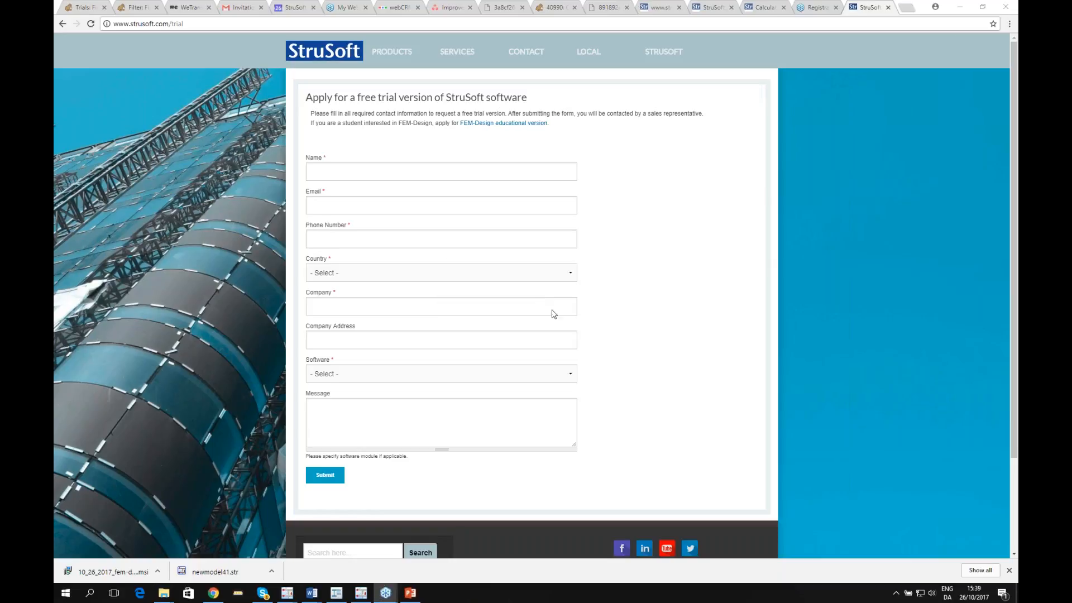